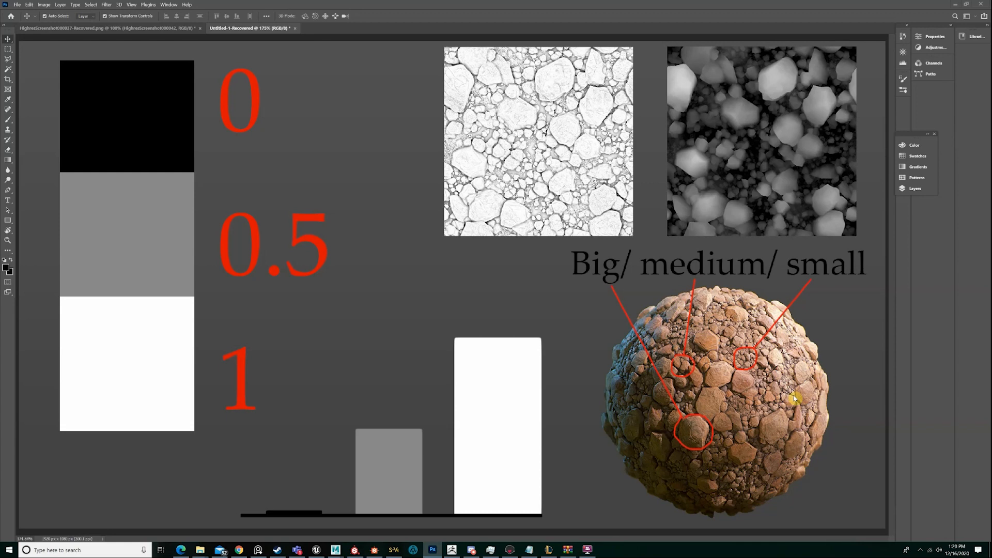
Switch to Substance Designer and open the Tutorial_Substance_Beginners graph from its package
{"action": "left_click", "coordinate": [365, 550]}
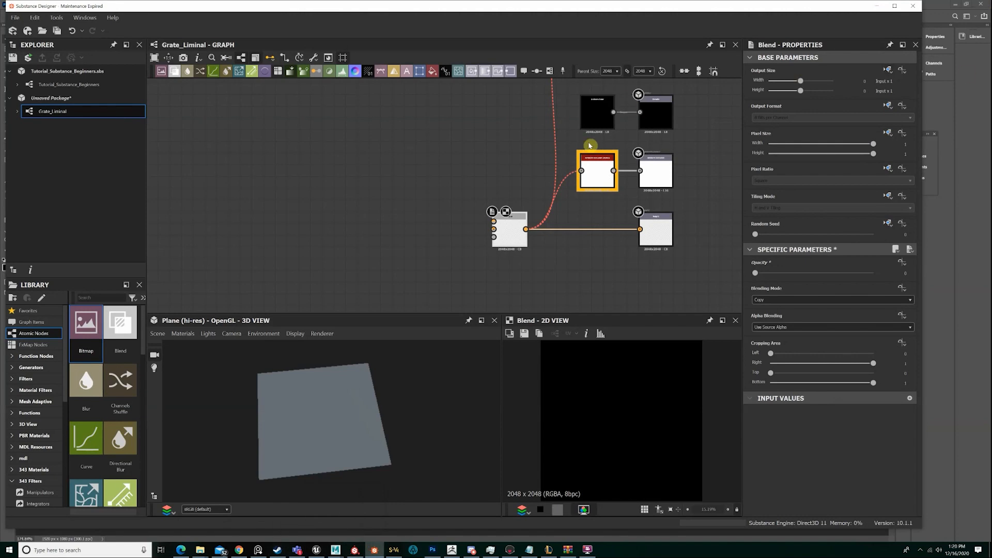
{"action": "scroll", "coordinate": [582, 169], "scroll_direction": "down", "scroll_amount": 5}
{"action": "left_click", "coordinate": [89, 105]}
{"action": "left_click", "coordinate": [95, 90]}
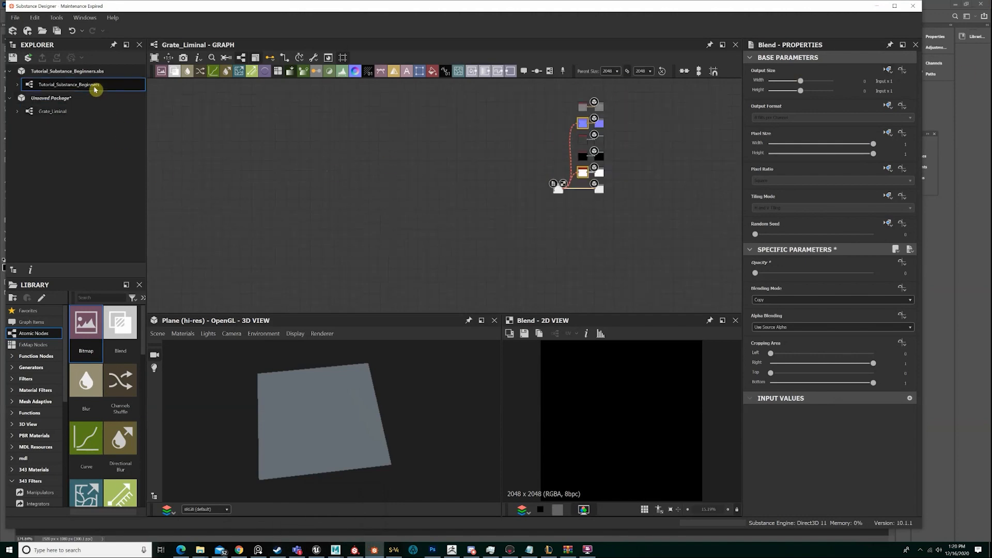
{"action": "double_click", "coordinate": [104, 87]}
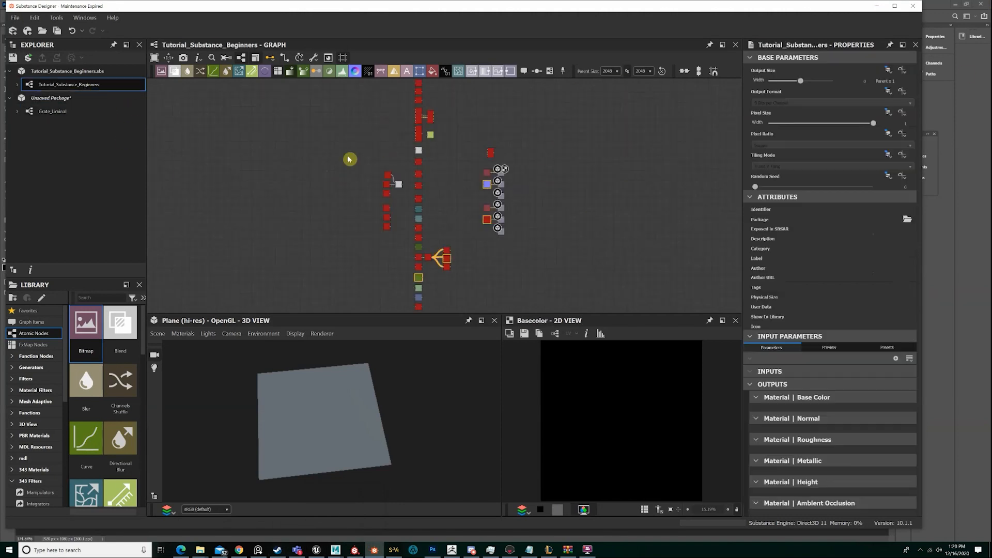
Preview the mg_dirt node, line it up above the column feeding the outputs, and look over the graph's node layout
{"action": "scroll", "coordinate": [371, 164], "scroll_direction": "up", "scroll_amount": 8}
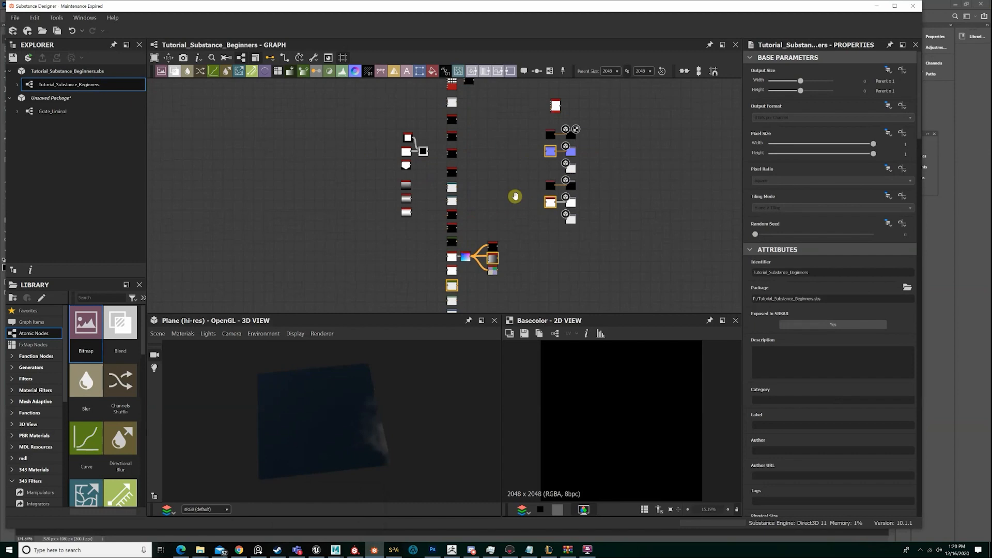
{"action": "double_click", "coordinate": [580, 219]}
{"action": "scroll", "coordinate": [580, 219], "scroll_direction": "down", "scroll_amount": 3}
{"action": "mouse_move", "coordinate": [580, 219]}
{"action": "left_mouse_down"}
{"action": "mouse_move", "coordinate": [561, 209]}
{"action": "mouse_move", "coordinate": [565, 229]}
{"action": "left_mouse_up"}
{"action": "left_click", "coordinate": [547, 181]}
{"action": "scroll", "coordinate": [546, 181], "scroll_direction": "down", "scroll_amount": 4}
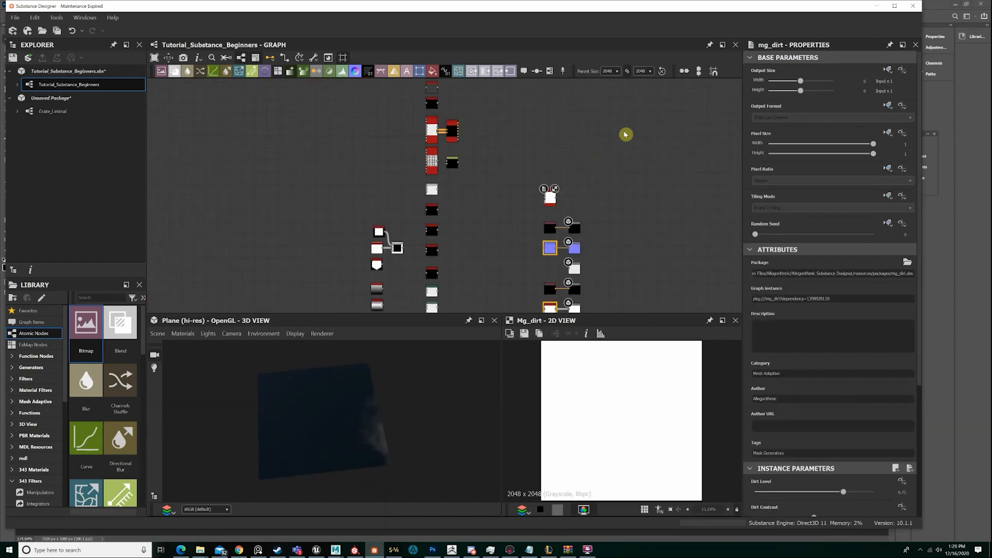
{"action": "scroll", "coordinate": [498, 181], "scroll_direction": "down", "scroll_amount": 4}
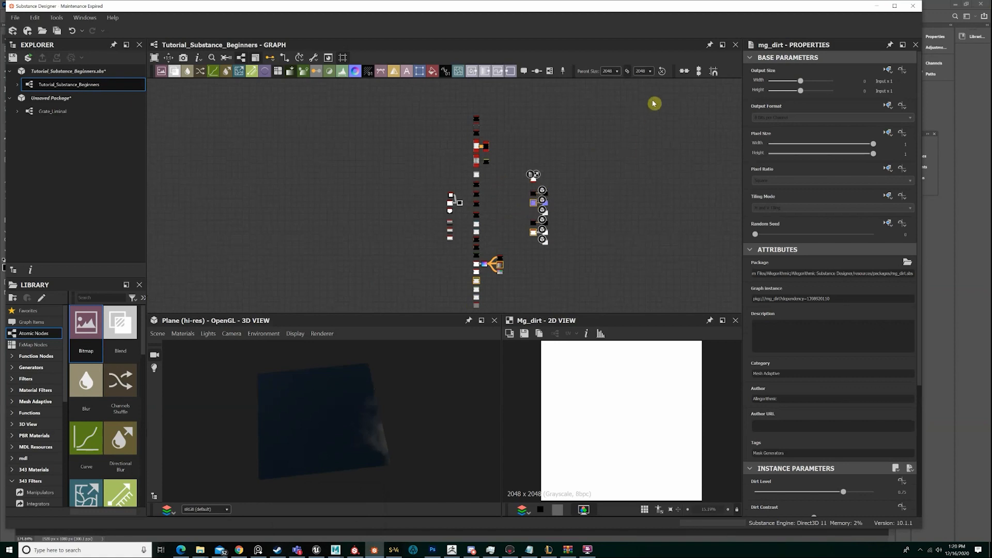
{"action": "left_click", "coordinate": [877, 6]}
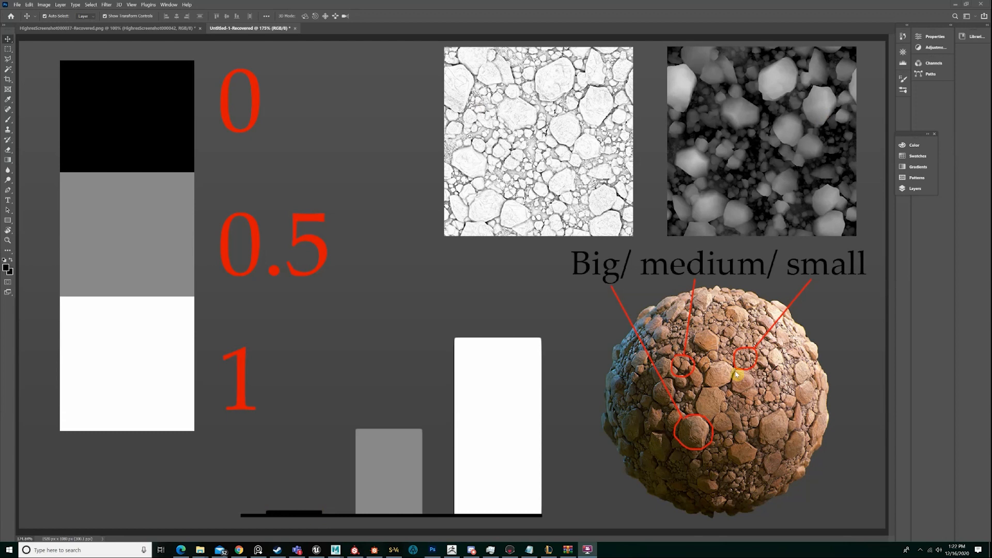
Return to Substance Designer, duplicate the base color's black Uniform Color node and place the copy beside the Roughness output
{"action": "left_click", "coordinate": [374, 549]}
{"action": "left_click_drag", "start_coordinate": [331, 397], "coordinate": [409, 370]}
{"action": "scroll", "coordinate": [501, 176], "scroll_direction": "up", "scroll_amount": 3}
{"action": "scroll", "coordinate": [501, 177], "scroll_direction": "up", "scroll_amount": 3}
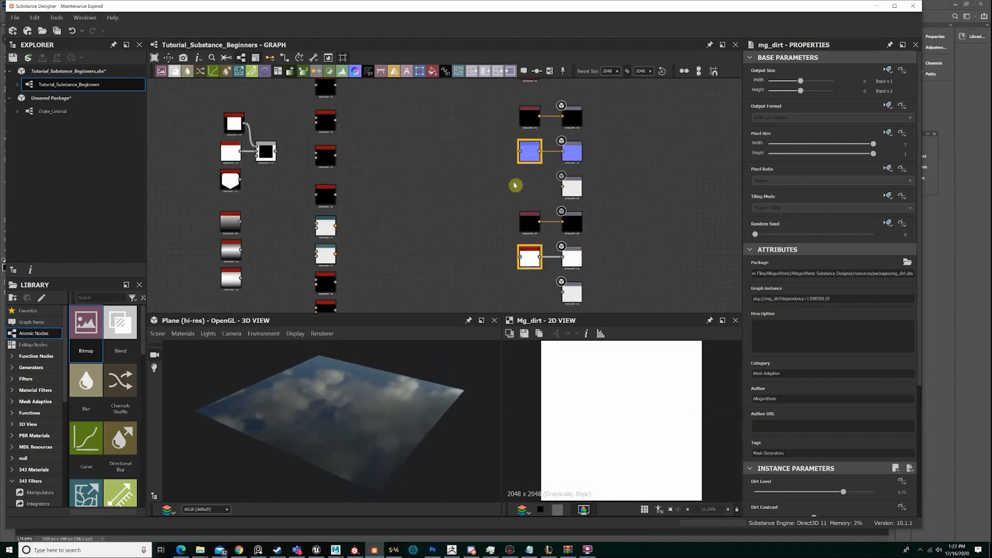
{"action": "scroll", "coordinate": [522, 171], "scroll_direction": "up", "scroll_amount": 2}
{"action": "left_click", "coordinate": [524, 95]}
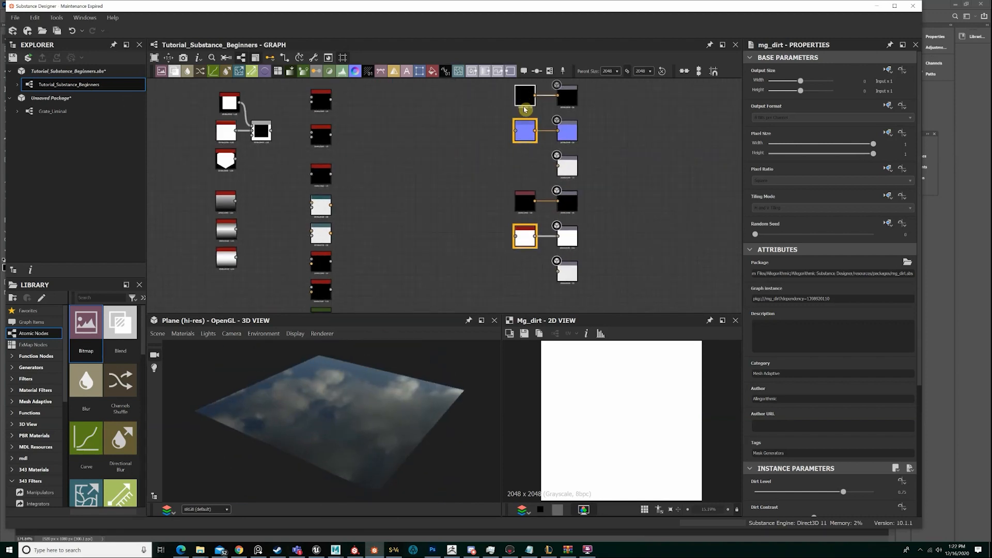
{"action": "key", "text": "ctrl+c"}
{"action": "key", "text": "ctrl+v"}
{"action": "left_click_drag", "start_coordinate": [463, 192], "coordinate": [546, 162]}
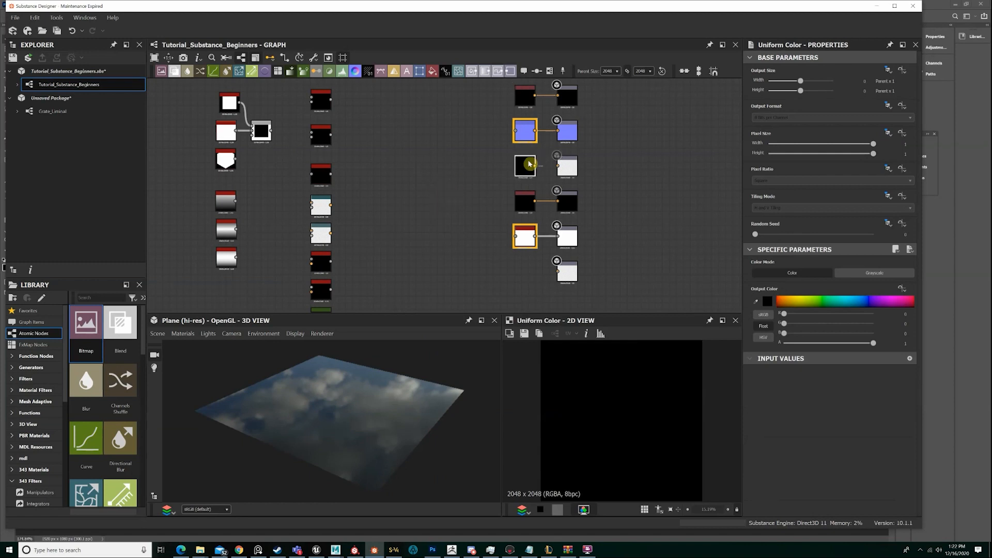
Switch the copied Uniform Color node to grayscale, give it a mid-grey value and connect it to the Roughness output
{"action": "left_click", "coordinate": [875, 273]}
{"action": "left_click_drag", "start_coordinate": [824, 319], "coordinate": [838, 316]}
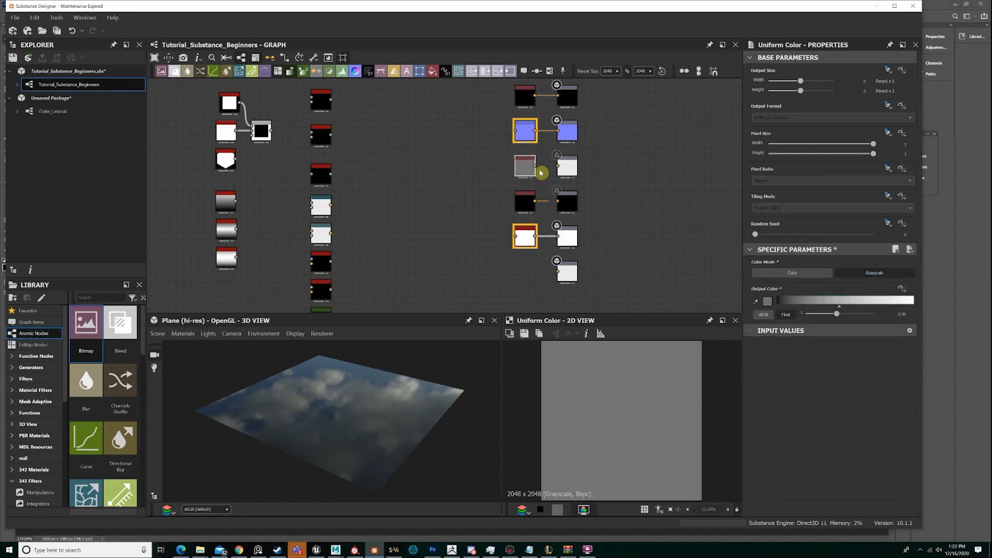
{"action": "left_click_drag", "start_coordinate": [555, 167], "coordinate": [557, 166]}
{"action": "left_click_drag", "start_coordinate": [413, 382], "coordinate": [365, 381]}
Switch the base color's Uniform Color node to grayscale and set its value to 0.55
{"action": "left_click", "coordinate": [531, 101]}
{"action": "left_click", "coordinate": [875, 273]}
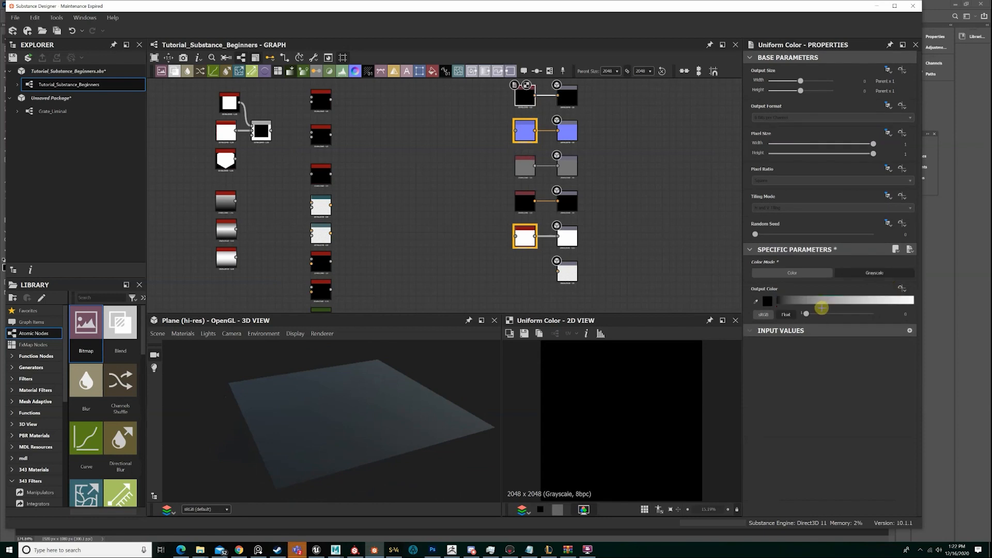
{"action": "left_click_drag", "start_coordinate": [824, 314], "coordinate": [843, 314]}
{"action": "left_click_drag", "start_coordinate": [424, 433], "coordinate": [445, 414]}
Add a Blend node and position it in front of the Height output
{"action": "scroll", "coordinate": [525, 259], "scroll_direction": "up", "scroll_amount": 2}
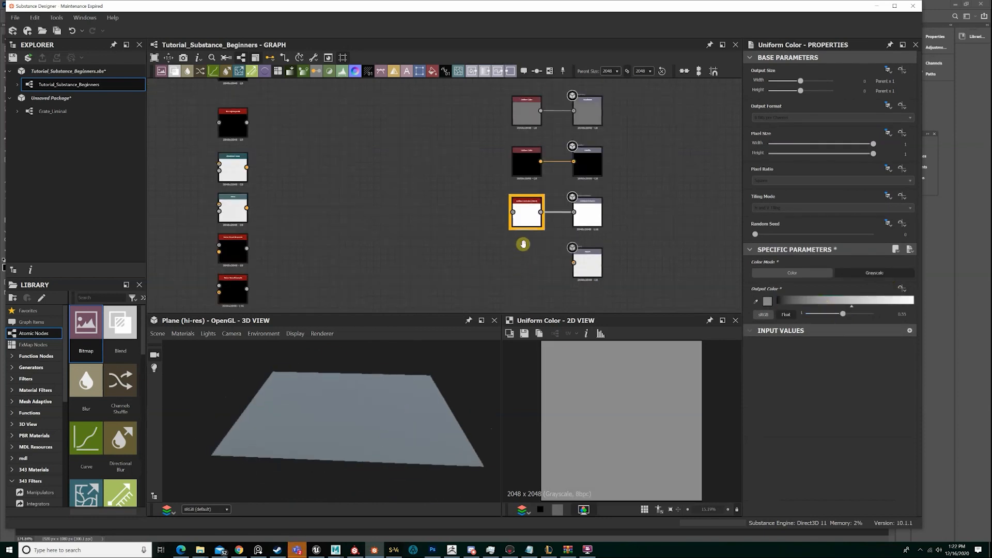
{"action": "key", "text": "space"}
{"action": "type", "text": "bl"}
{"action": "key", "text": "Return"}
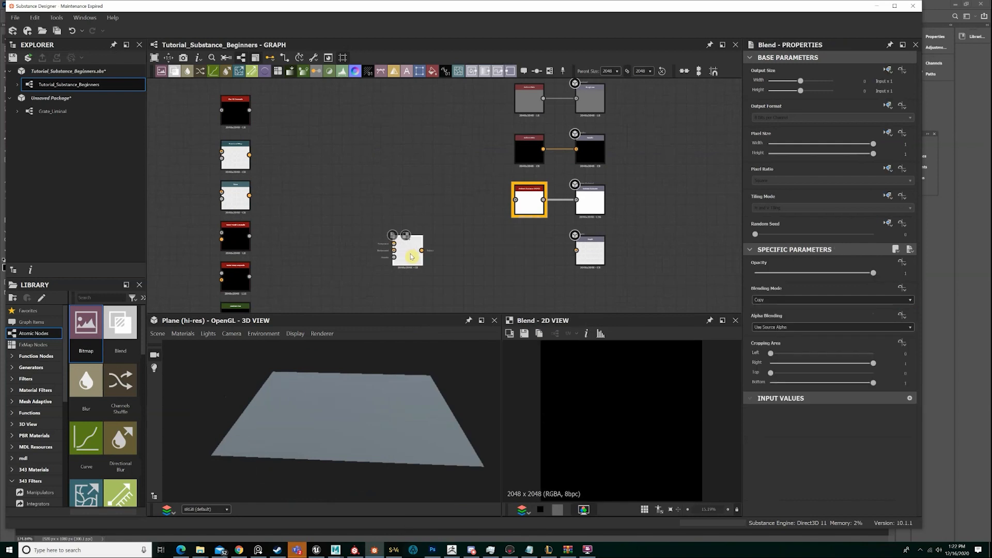
{"action": "left_click_drag", "start_coordinate": [412, 253], "coordinate": [532, 250]}
Connect the Blend node's output to the ambient occlusion and Normal nodes as well as the Height output
{"action": "left_click_drag", "start_coordinate": [453, 260], "coordinate": [516, 200]}
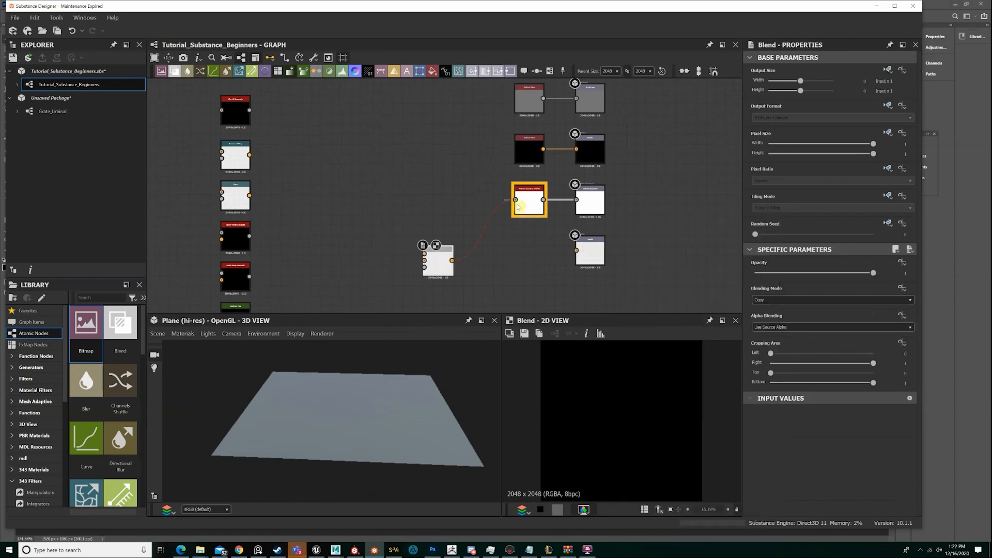
{"action": "left_click_drag", "start_coordinate": [453, 261], "coordinate": [497, 206]}
{"action": "middle_click_drag", "start_coordinate": [522, 85], "coordinate": [502, 244]}
{"action": "double_click", "coordinate": [511, 207]}
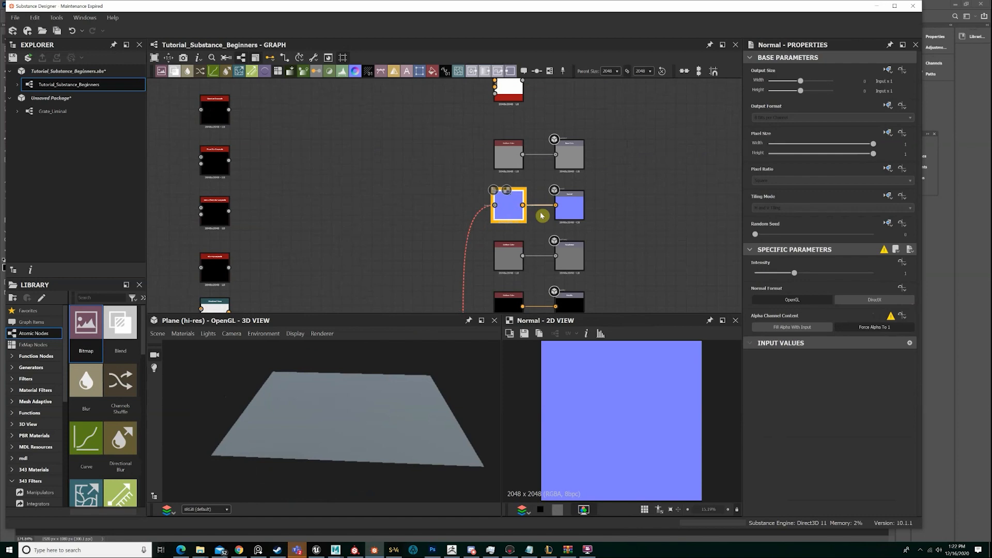
{"action": "scroll", "coordinate": [545, 222], "scroll_direction": "down", "scroll_amount": 5}
{"action": "middle_click_drag", "start_coordinate": [552, 265], "coordinate": [533, 176]}
{"action": "left_click_drag", "start_coordinate": [349, 434], "coordinate": [350, 443]}
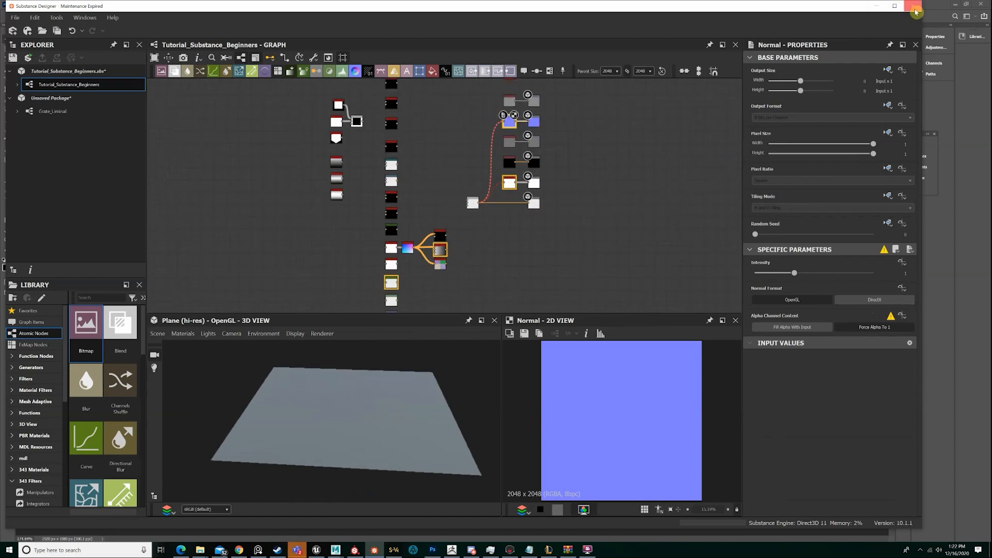
{"action": "left_click", "coordinate": [883, 10]}
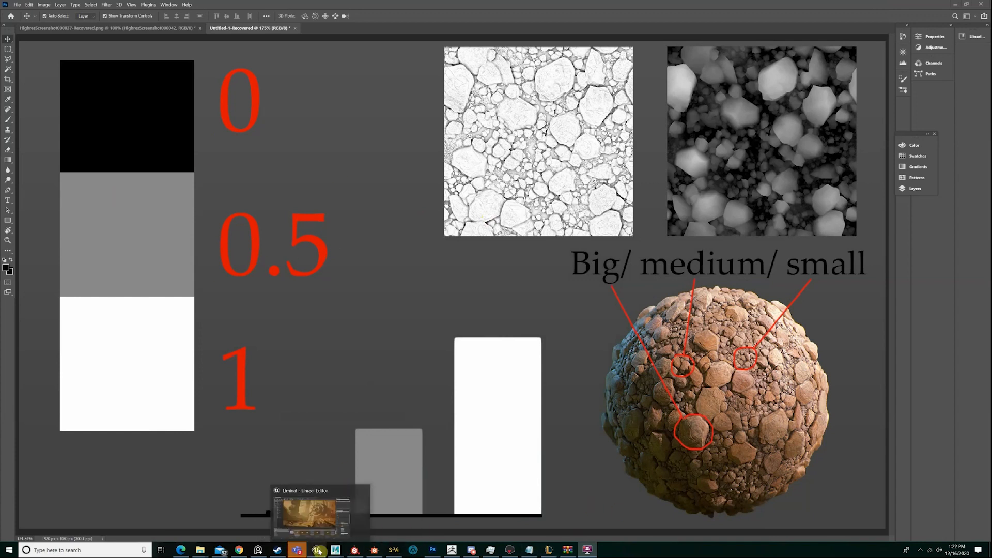
{"action": "left_click", "coordinate": [381, 512]}
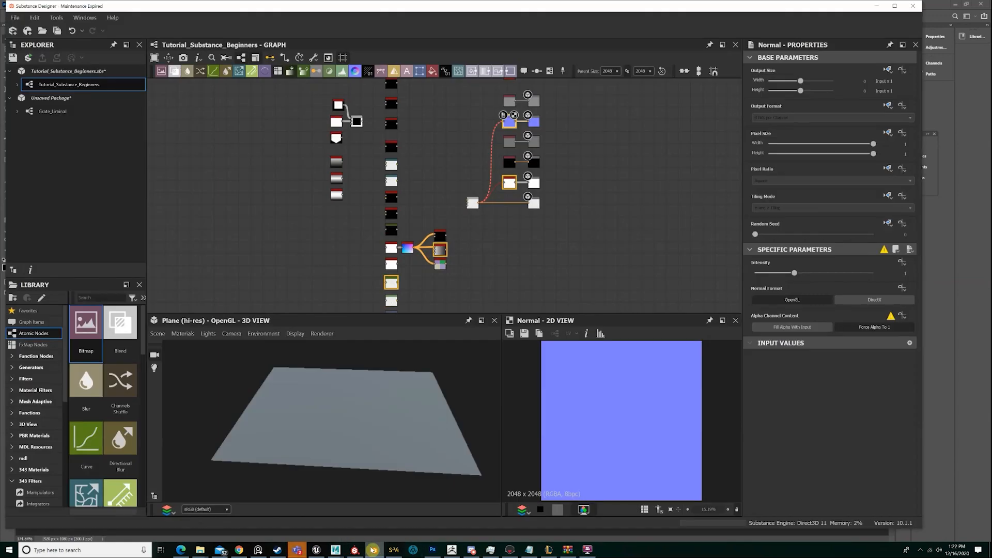
Move the two Shape nodes and their Subtract Blend node next to the Blend node that feeds the outputs
{"action": "scroll", "coordinate": [464, 159], "scroll_direction": "up", "scroll_amount": 5}
{"action": "double_click", "coordinate": [472, 242]}
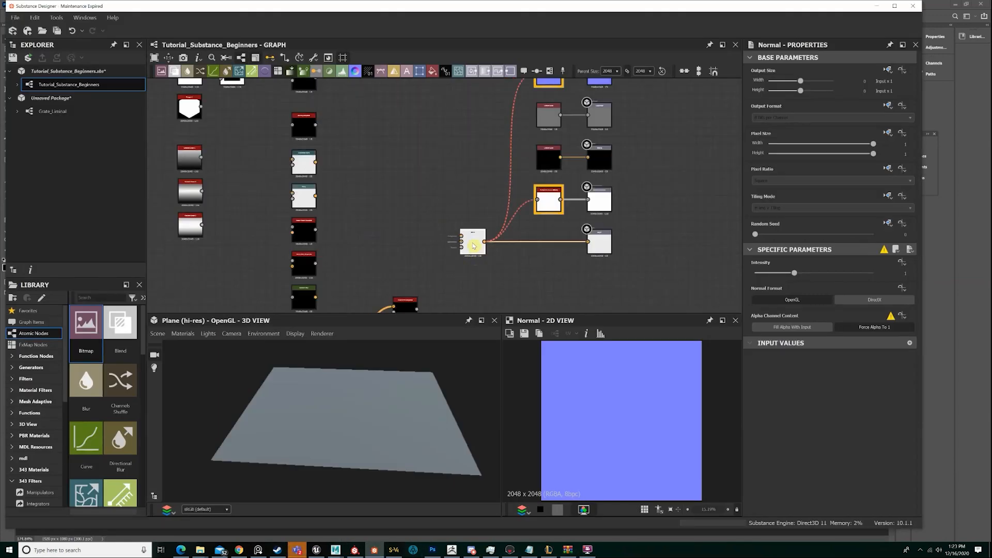
{"action": "left_click_drag", "start_coordinate": [328, 402], "coordinate": [408, 403]}
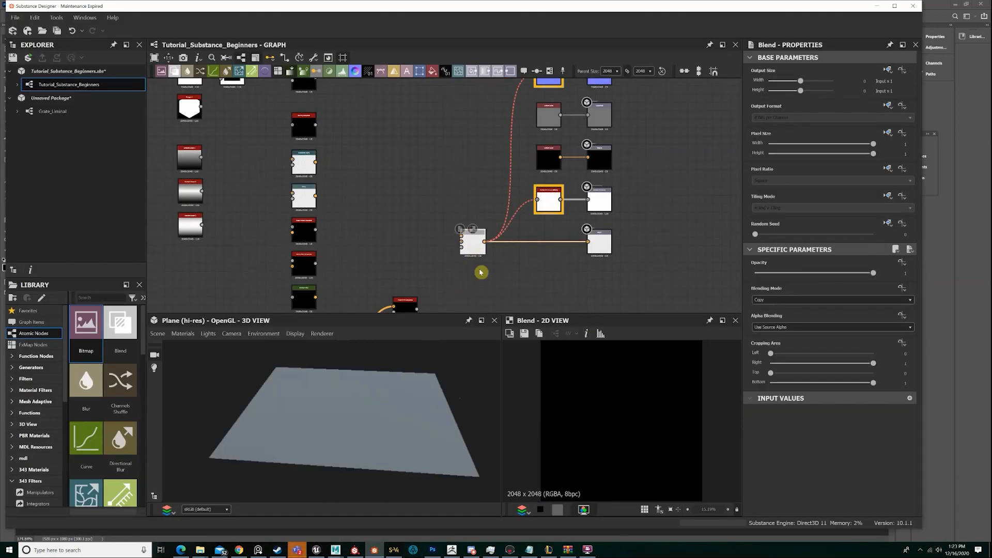
{"action": "middle_click_drag", "start_coordinate": [353, 231], "coordinate": [455, 289]}
{"action": "double_click", "coordinate": [332, 135]}
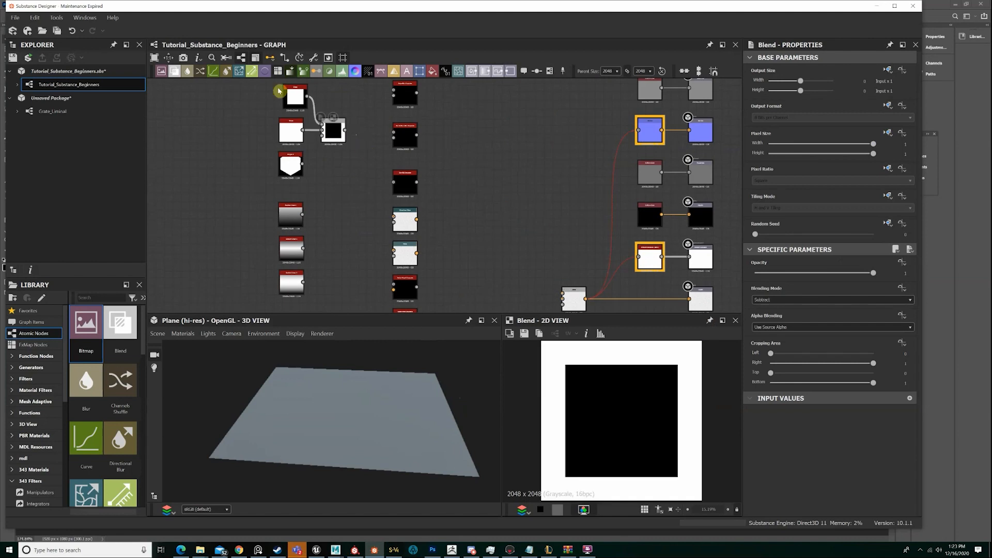
{"action": "left_click_drag", "start_coordinate": [333, 129], "coordinate": [523, 259]}
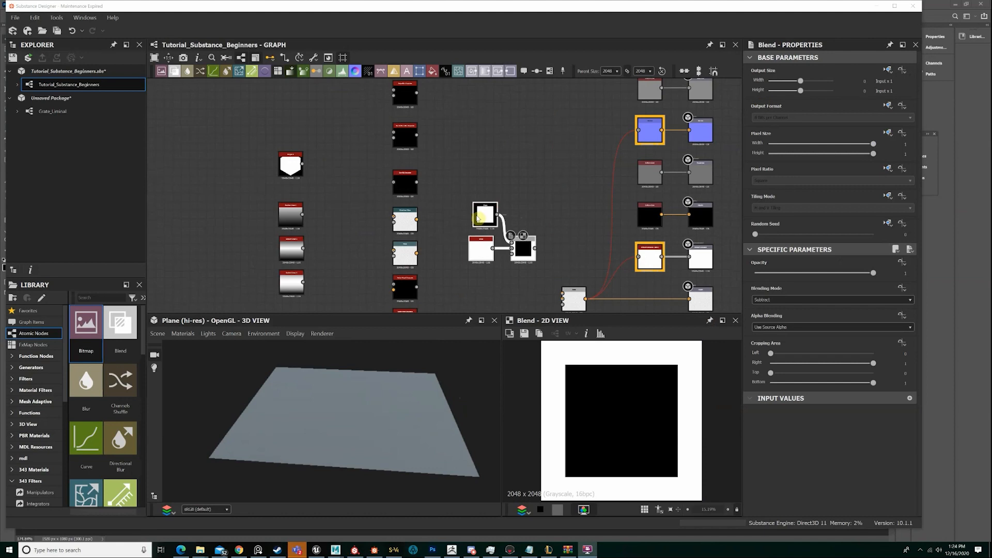
Align the two Shape nodes in a column in front of the Subtract Blend node
{"action": "left_click", "coordinate": [483, 183]}
{"action": "left_click_drag", "start_coordinate": [484, 214], "coordinate": [470, 210]}
{"action": "left_click", "coordinate": [487, 195]}
{"action": "middle_click_drag", "start_coordinate": [522, 265], "coordinate": [492, 210]}
{"action": "scroll", "coordinate": [493, 209], "scroll_direction": "up", "scroll_amount": 1}
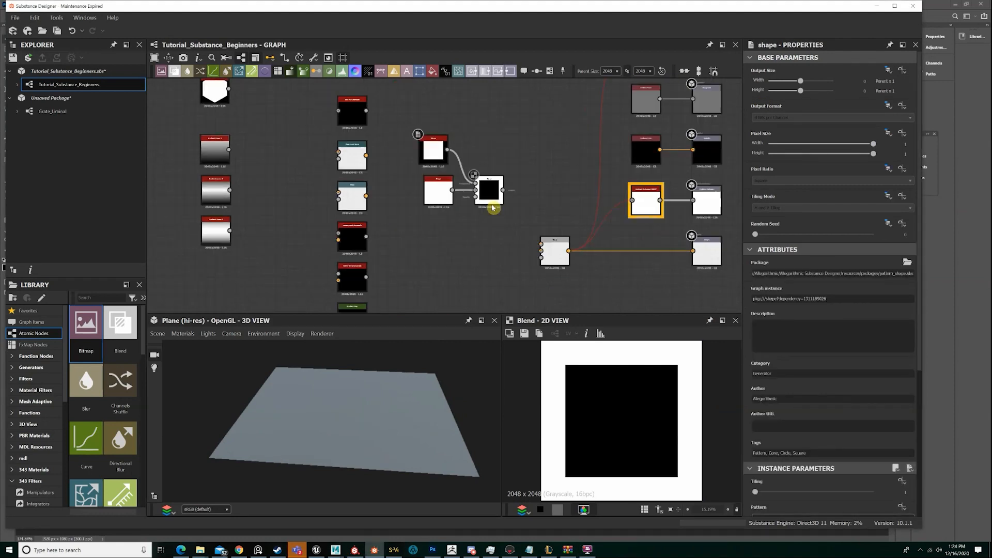
{"action": "left_click_drag", "start_coordinate": [496, 226], "coordinate": [430, 191]}
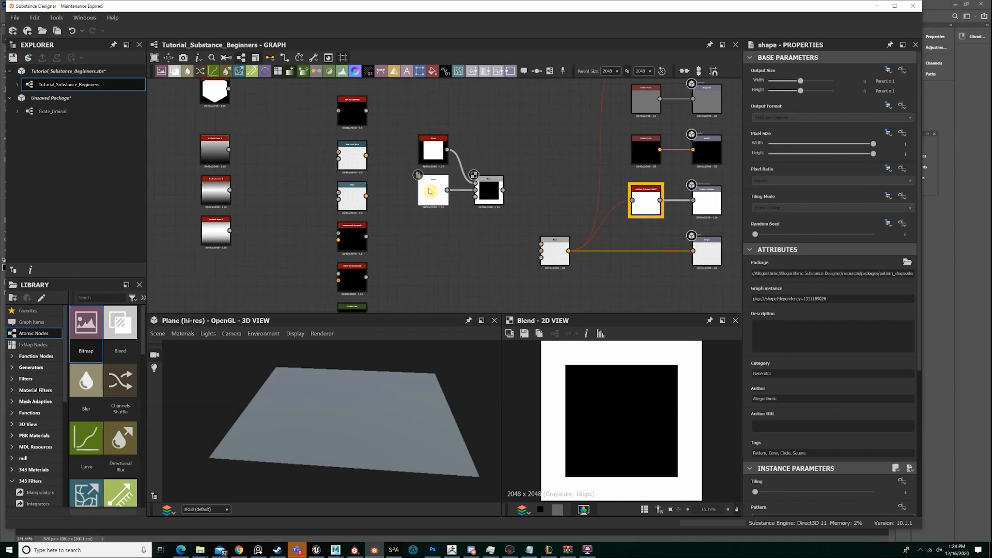
{"action": "left_click", "coordinate": [503, 201]}
Select the Shape and Subtract Blend group and move it level with the Blend node that feeds the outputs
{"action": "left_click_drag", "start_coordinate": [500, 219], "coordinate": [439, 158]}
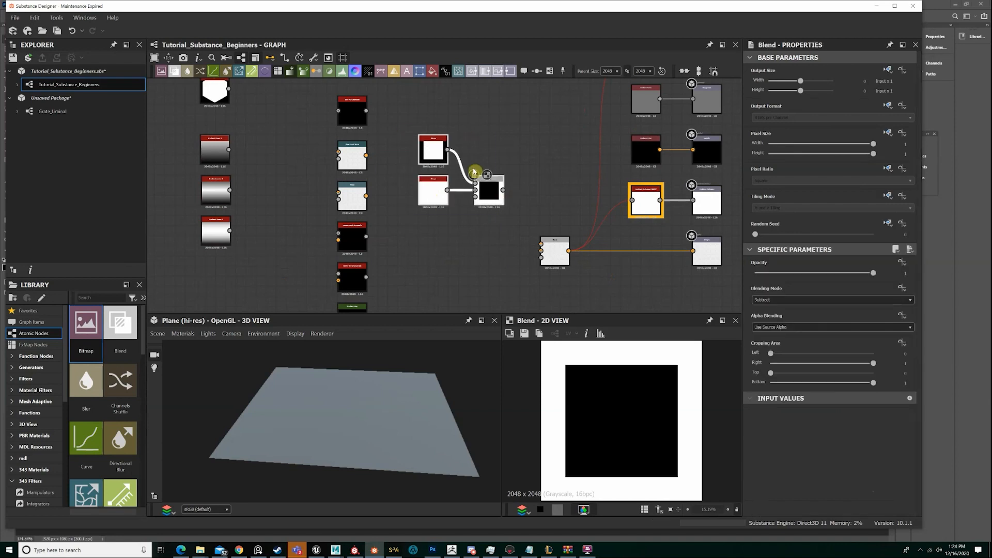
{"action": "left_click_drag", "start_coordinate": [491, 192], "coordinate": [486, 221]}
{"action": "middle_click_drag", "start_coordinate": [499, 224], "coordinate": [502, 169]}
{"action": "left_click_drag", "start_coordinate": [494, 175], "coordinate": [495, 201]}
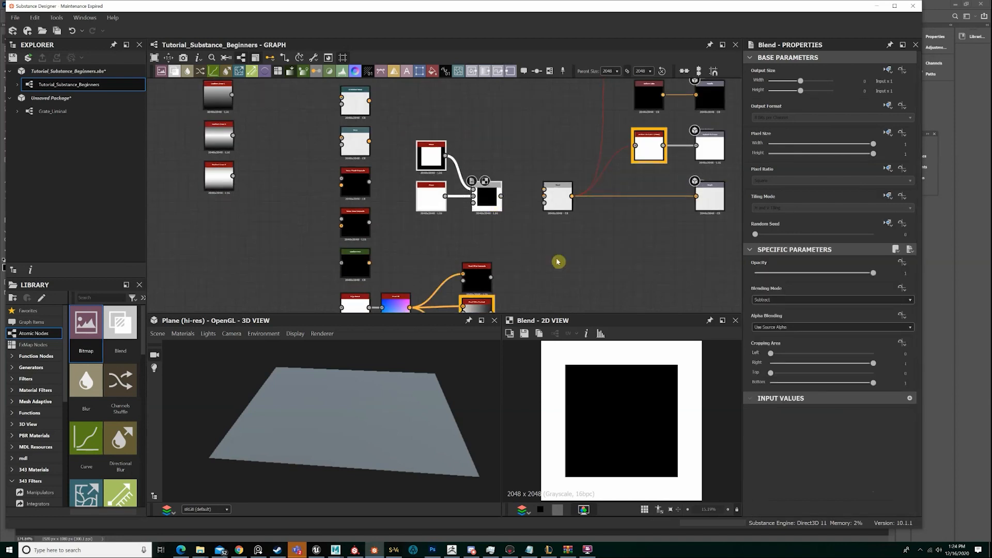
Connect the Subtract Blend to the output Blend node's background input and set that node's opacity to 0
{"action": "left_click", "coordinate": [554, 196]}
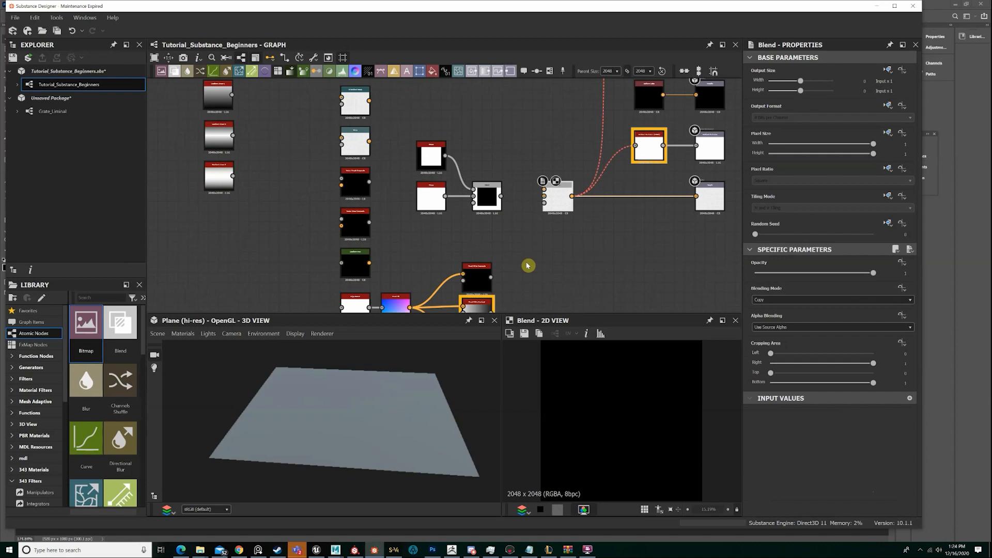
{"action": "left_click_drag", "start_coordinate": [501, 196], "coordinate": [543, 199]}
{"action": "double_click", "coordinate": [484, 196]}
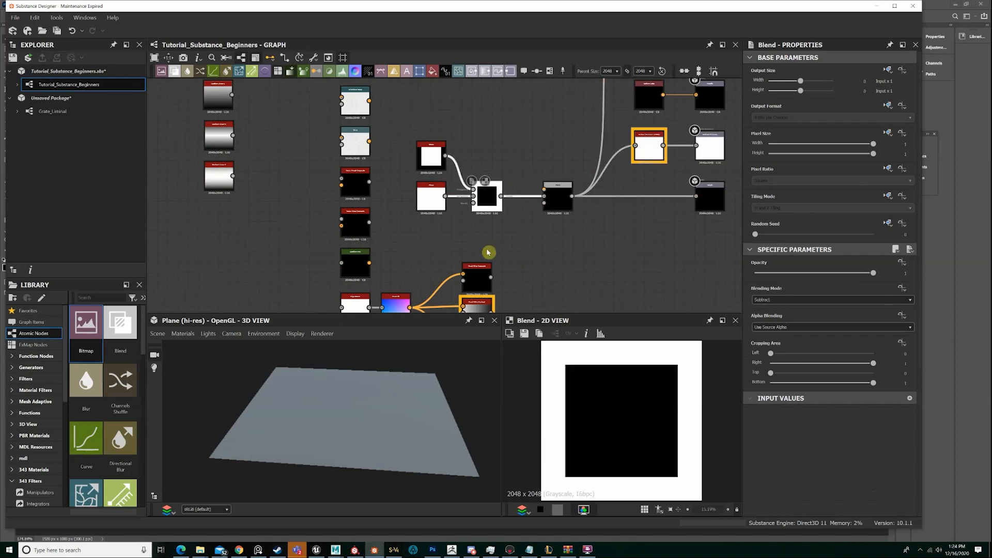
{"action": "double_click", "coordinate": [564, 199]}
{"action": "left_click_drag", "start_coordinate": [767, 273], "coordinate": [754, 274]}
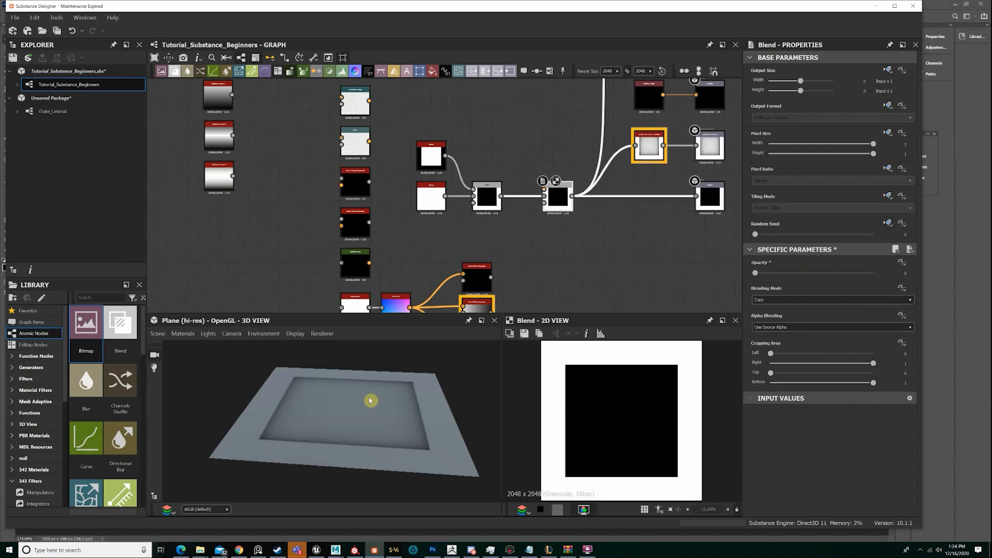
Assign the physically_metallic_roughness Tessellation shader to the 3D view's default material
{"action": "left_click_drag", "start_coordinate": [370, 401], "coordinate": [404, 388]}
{"action": "left_click", "coordinate": [187, 335]}
{"action": "mouse_move", "coordinate": [192, 348]}
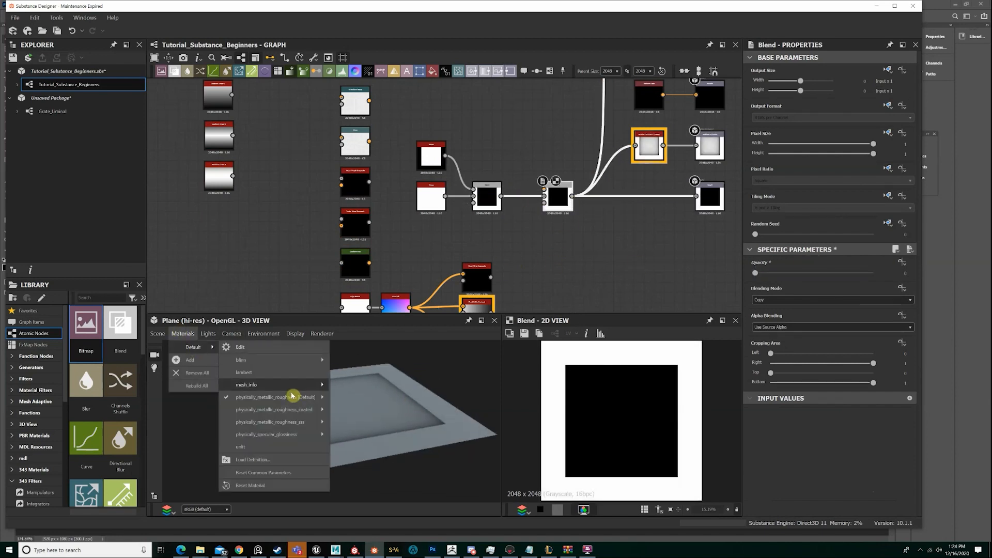
{"action": "left_click", "coordinate": [381, 406]}
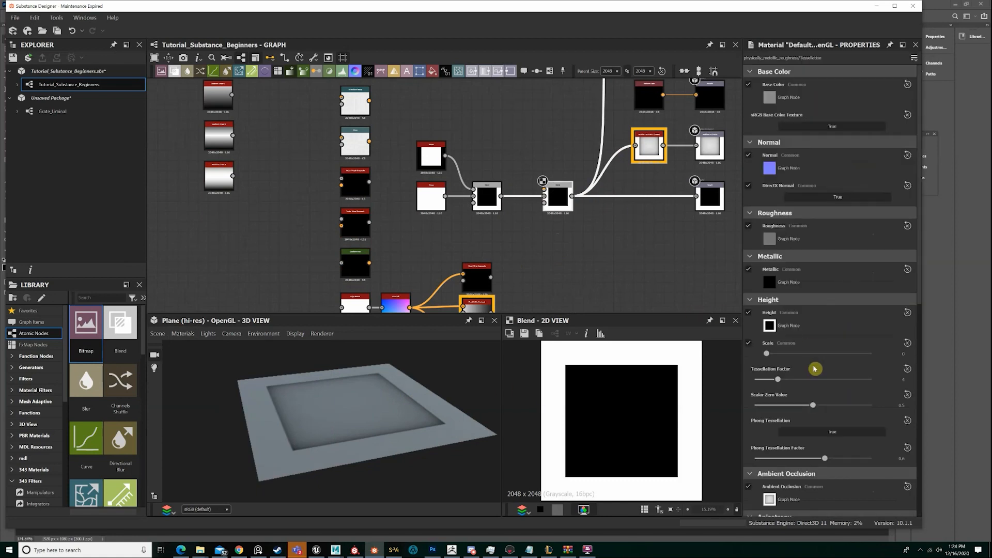
Raise the material's height Scale to the slider maximum and set the Tessellation Factor to 16
{"action": "left_click_drag", "start_coordinate": [805, 358], "coordinate": [929, 359]}
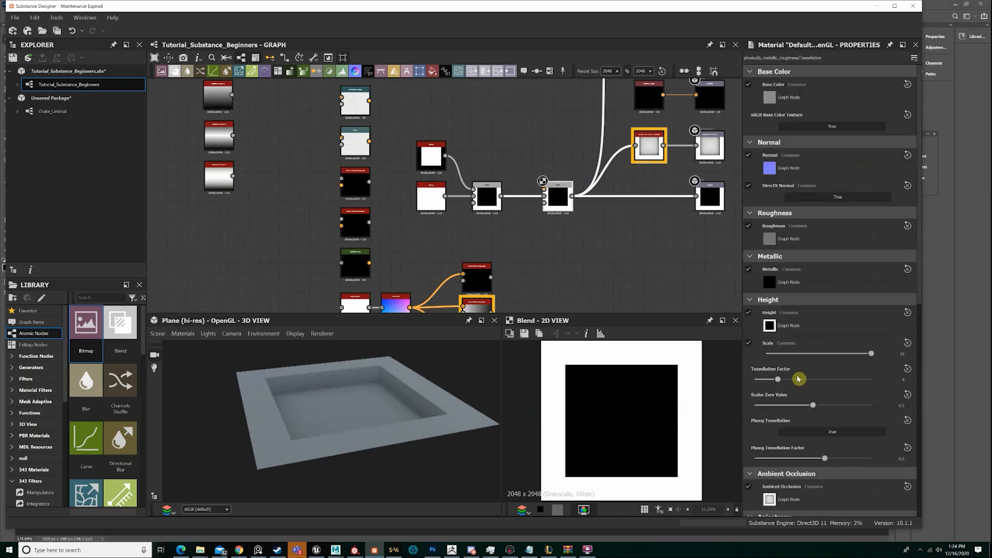
{"action": "left_click_drag", "start_coordinate": [800, 380], "coordinate": [930, 383]}
{"action": "left_click_drag", "start_coordinate": [439, 409], "coordinate": [290, 408]}
Review the shader options available for the 3D view's default material
{"action": "left_click", "coordinate": [183, 333]}
{"action": "mouse_move", "coordinate": [194, 347]}
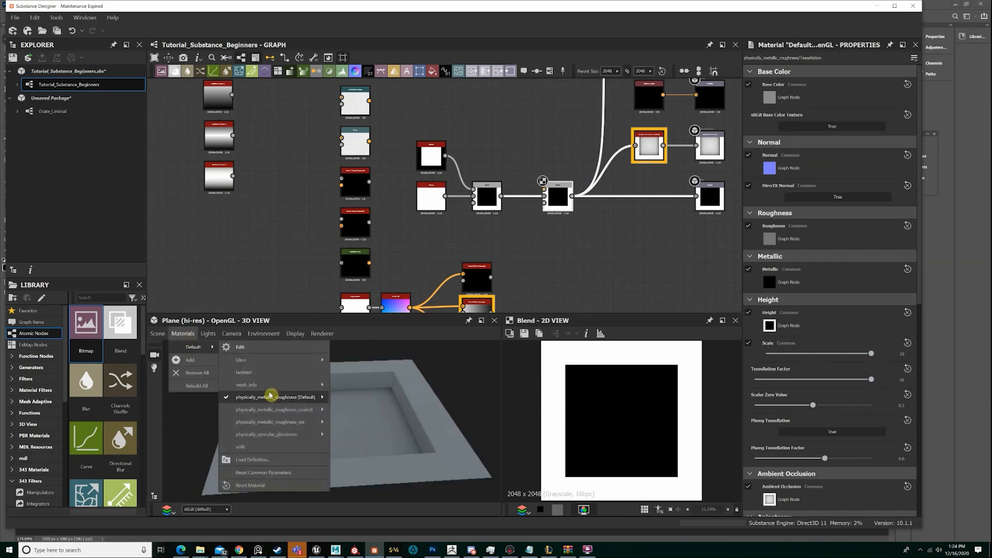
{"action": "mouse_move", "coordinate": [269, 399]}
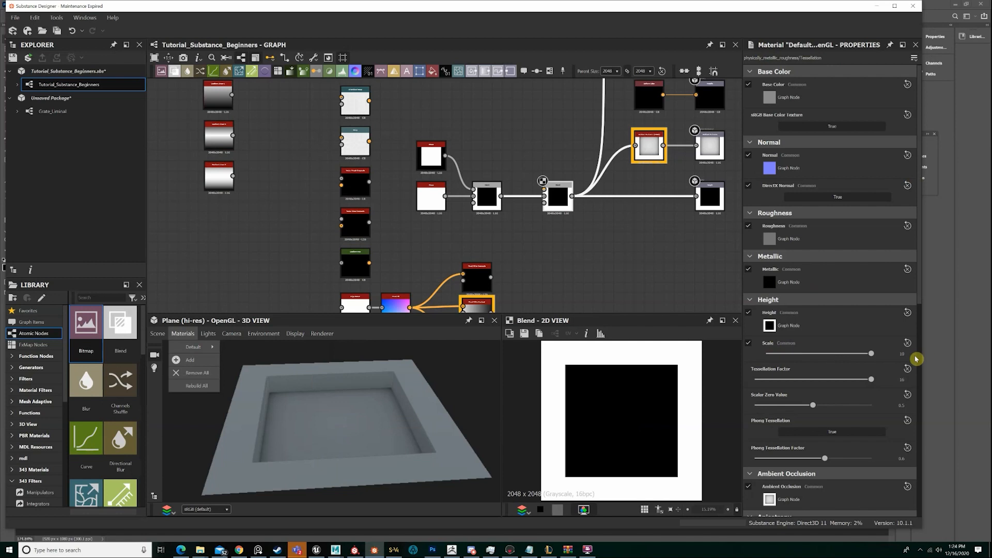
Set the material's height Scale to 0 to flatten the plane, and return it to the slider maximum
{"action": "left_click_drag", "start_coordinate": [325, 414], "coordinate": [297, 392]}
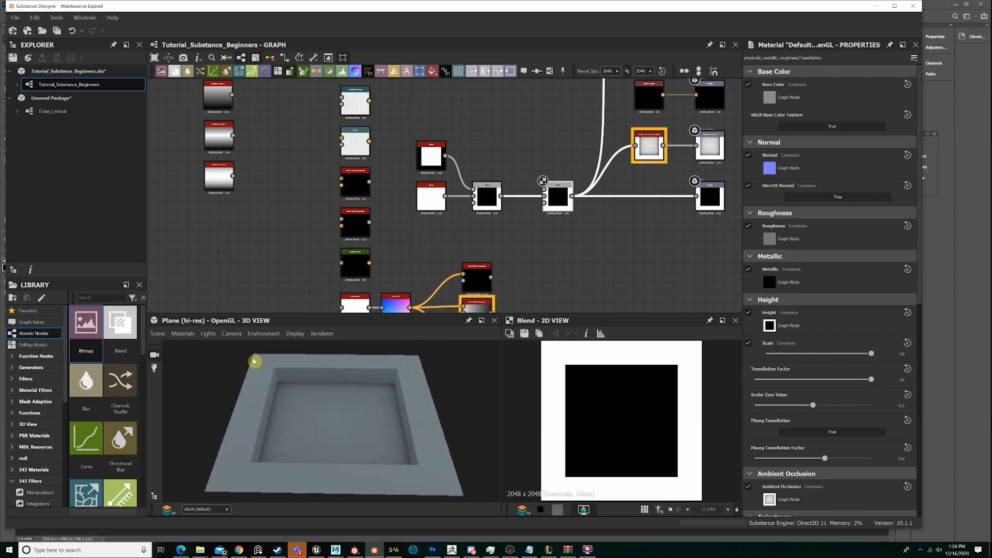
{"action": "left_click_drag", "start_coordinate": [871, 354], "coordinate": [767, 354]}
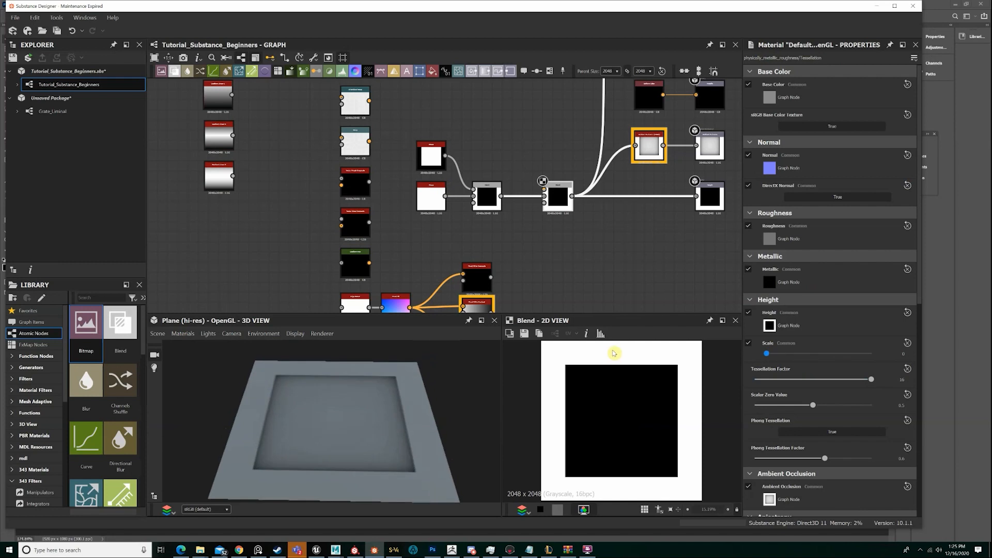
{"action": "left_click_drag", "start_coordinate": [319, 410], "coordinate": [311, 445]}
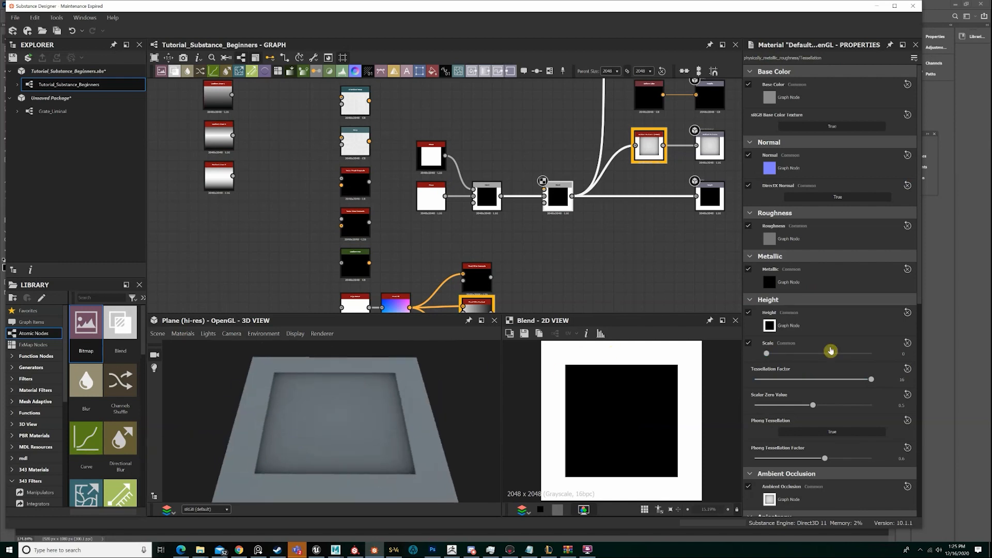
{"action": "left_click_drag", "start_coordinate": [767, 354], "coordinate": [872, 356]}
{"action": "left_click_drag", "start_coordinate": [366, 404], "coordinate": [490, 232]}
Set the Subtract Blend node's opacity to 0.5 to make the recess mid-grey and inspect the shallower plane
{"action": "left_click", "coordinate": [482, 196]}
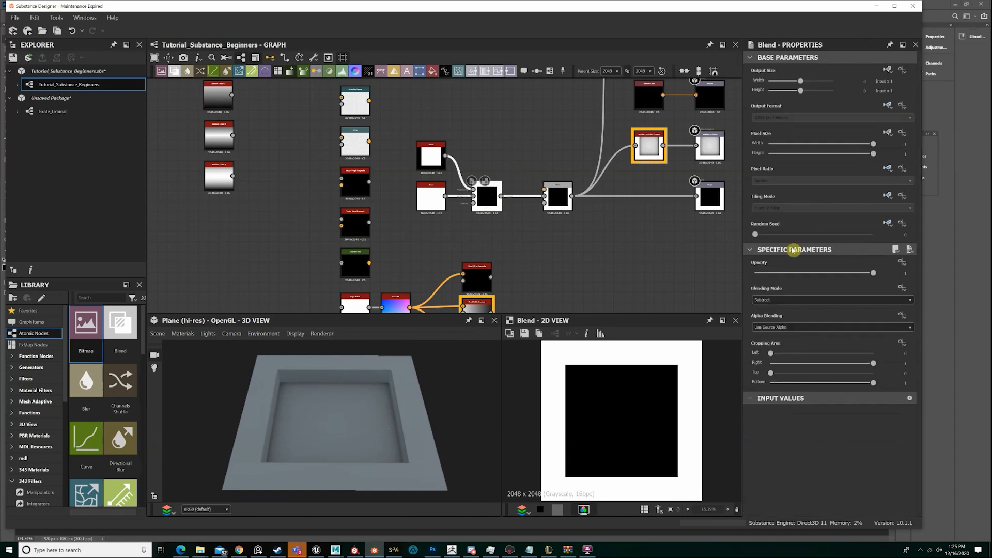
{"action": "left_click", "coordinate": [820, 273]}
{"action": "left_click", "coordinate": [912, 272]}
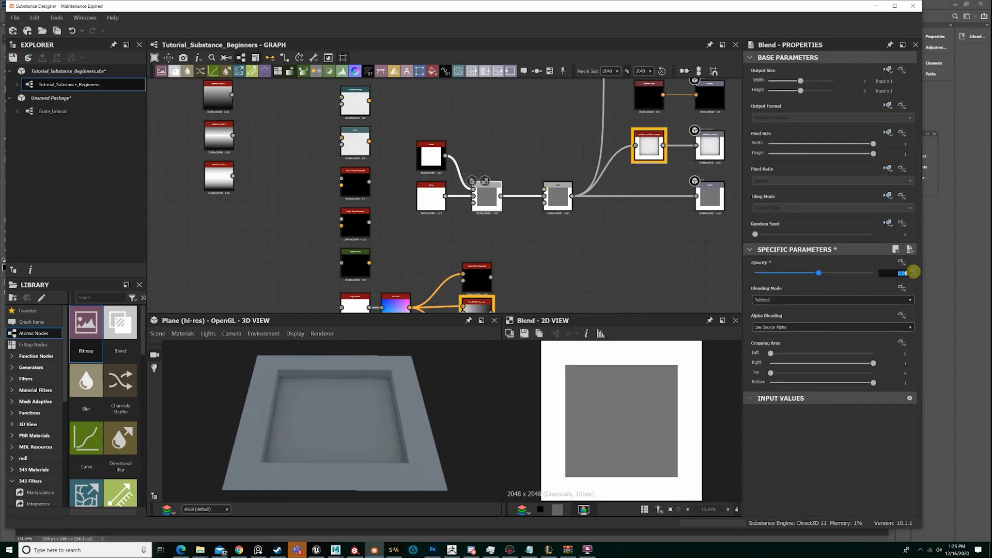
{"action": "type", "text": "0.5"}
{"action": "key", "text": "Return"}
{"action": "left_click_drag", "start_coordinate": [491, 405], "coordinate": [306, 364]}
{"action": "scroll", "coordinate": [305, 363], "scroll_direction": "up", "scroll_amount": 3}
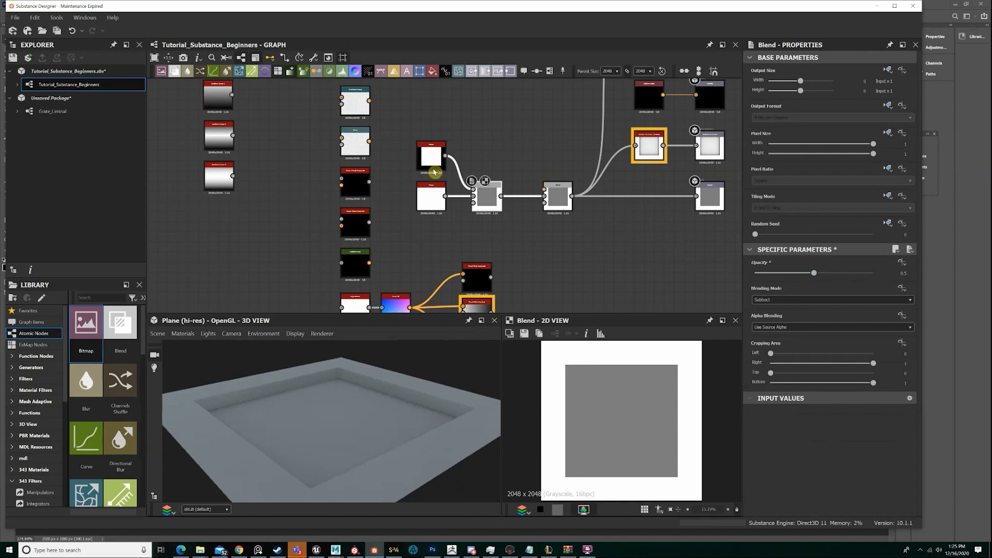
Move the two Shape nodes and the Subtract Blend away from the output Blend, and insert a new Blend node between the Blends
{"action": "left_click", "coordinate": [430, 157]}
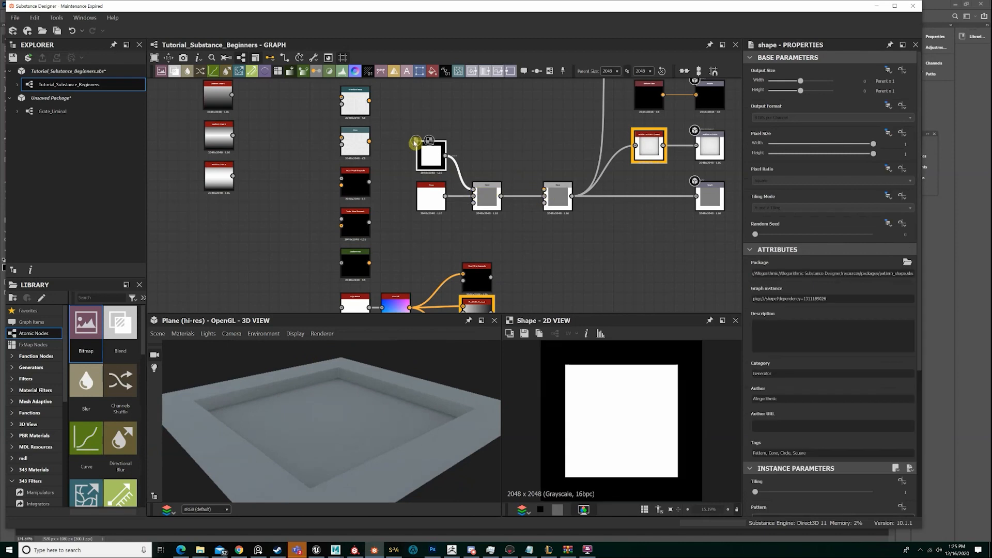
{"action": "left_click_drag", "start_coordinate": [487, 207], "coordinate": [455, 207]}
{"action": "double_click", "coordinate": [456, 207]}
{"action": "key", "text": "space"}
{"action": "type", "text": "blend"}
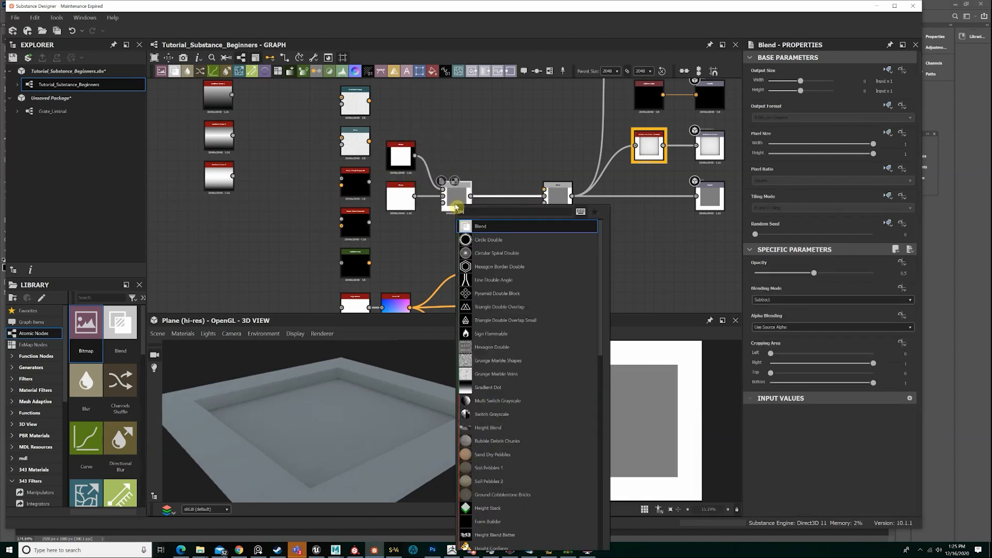
{"action": "key", "text": "Return"}
Duplicate the square Shape node, place the copy above the Subtract Blend, and shrink its square to roughly half size
{"action": "left_click", "coordinate": [410, 145]}
{"action": "key", "text": "ctrl+d"}
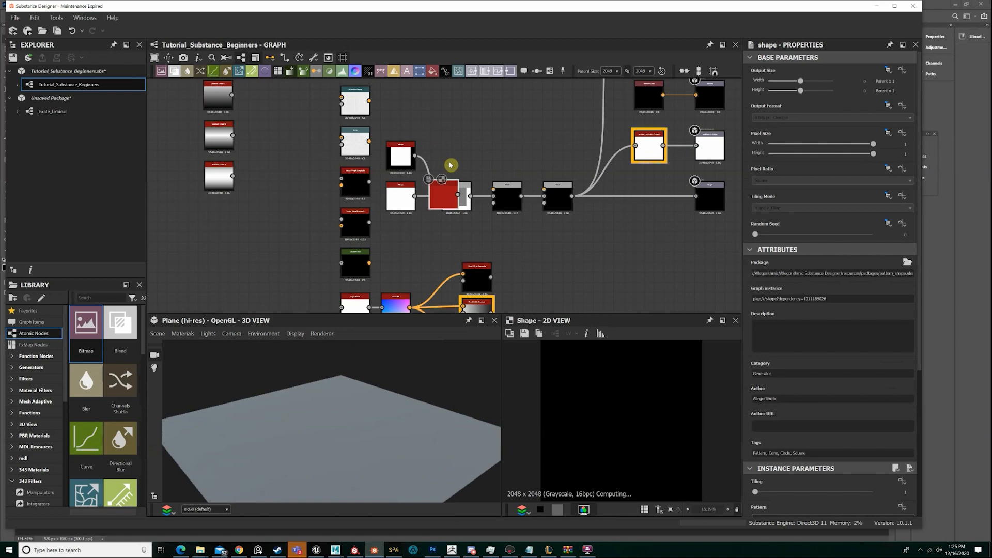
{"action": "left_click_drag", "start_coordinate": [437, 183], "coordinate": [449, 133]}
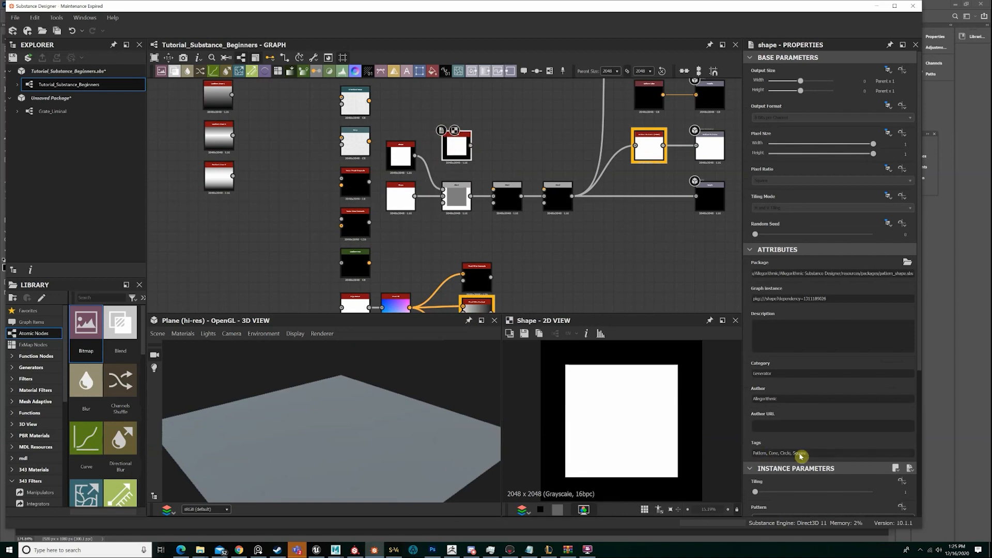
{"action": "scroll", "coordinate": [816, 427], "scroll_direction": "down", "scroll_amount": 4}
{"action": "left_click_drag", "start_coordinate": [816, 427], "coordinate": [792, 421]}
Connect the small square Shape to the new Blend's foreground input and set its Blending Mode to Subtract
{"action": "left_click_drag", "start_coordinate": [471, 145], "coordinate": [494, 189]}
{"action": "double_click", "coordinate": [508, 195]}
{"action": "left_click", "coordinate": [781, 299]}
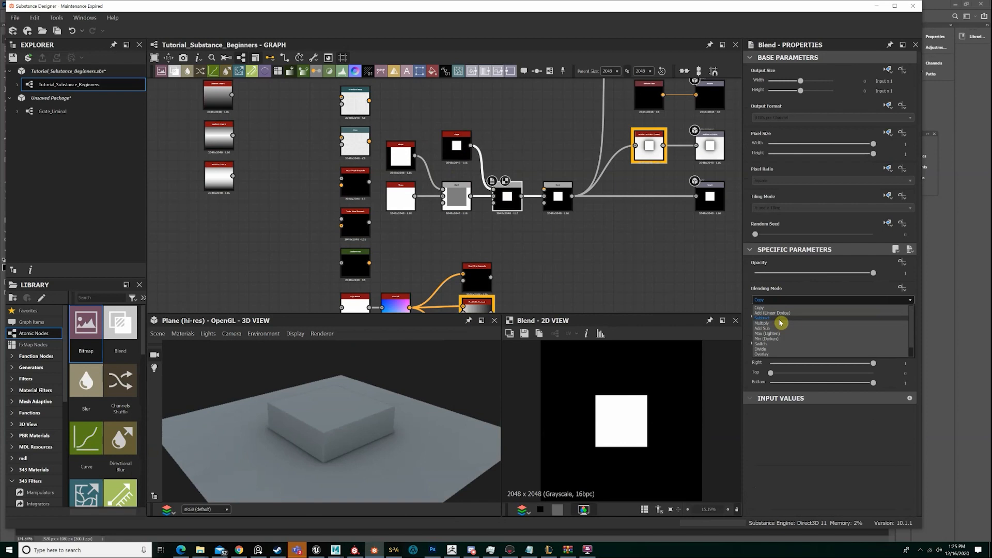
{"action": "left_click", "coordinate": [780, 322]}
{"action": "left_click_drag", "start_coordinate": [372, 394], "coordinate": [439, 382]}
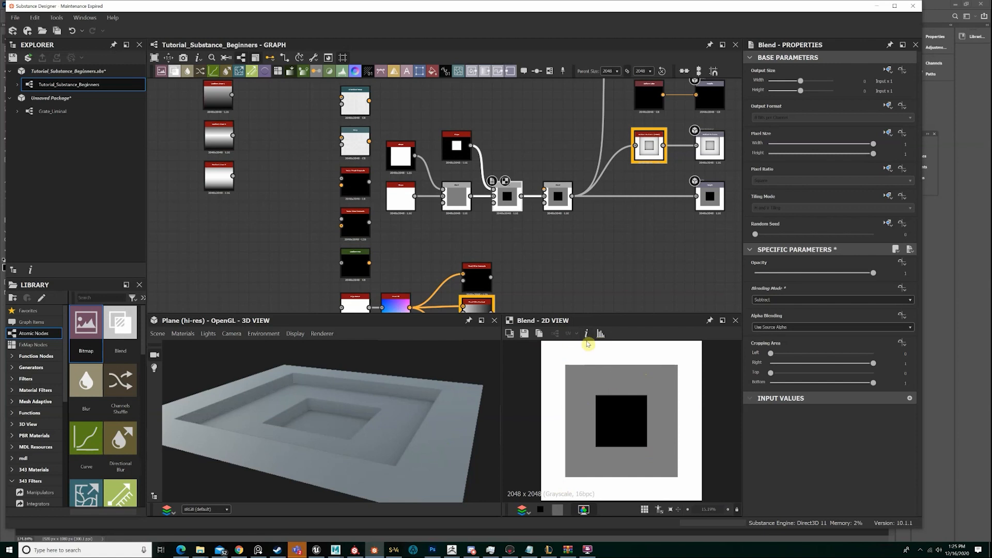
Preview the nested recesses on the Rounded Cylinder mesh and restore the Plane (hi-res) mesh
{"action": "left_click_drag", "start_coordinate": [393, 401], "coordinate": [362, 399]}
{"action": "scroll", "coordinate": [308, 424], "scroll_direction": "down", "scroll_amount": 3}
{"action": "scroll", "coordinate": [269, 430], "scroll_direction": "down", "scroll_amount": 3}
{"action": "left_click", "coordinate": [157, 333]}
{"action": "left_click", "coordinate": [173, 211]}
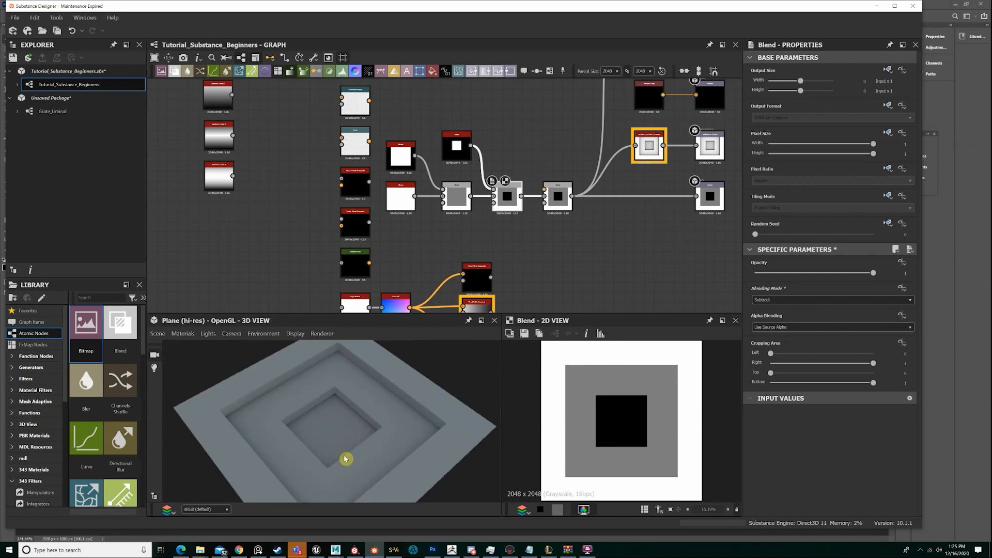
{"action": "scroll", "coordinate": [346, 458], "scroll_direction": "up", "scroll_amount": 3}
{"action": "left_click_drag", "start_coordinate": [346, 459], "coordinate": [426, 431]}
{"action": "scroll", "coordinate": [463, 419], "scroll_direction": "down", "scroll_amount": 3}
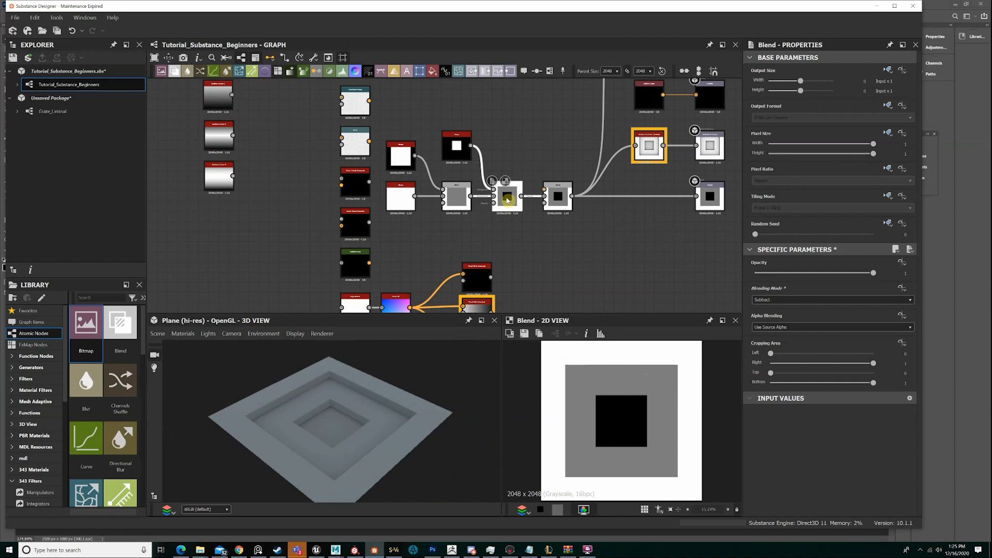
Switch to Photoshop and compare the Rocky_Ground_height image with the 0, 0.5 and 1 swatches, returning it beside the white rock map
{"action": "scroll", "coordinate": [507, 201], "scroll_direction": "down", "scroll_amount": 3}
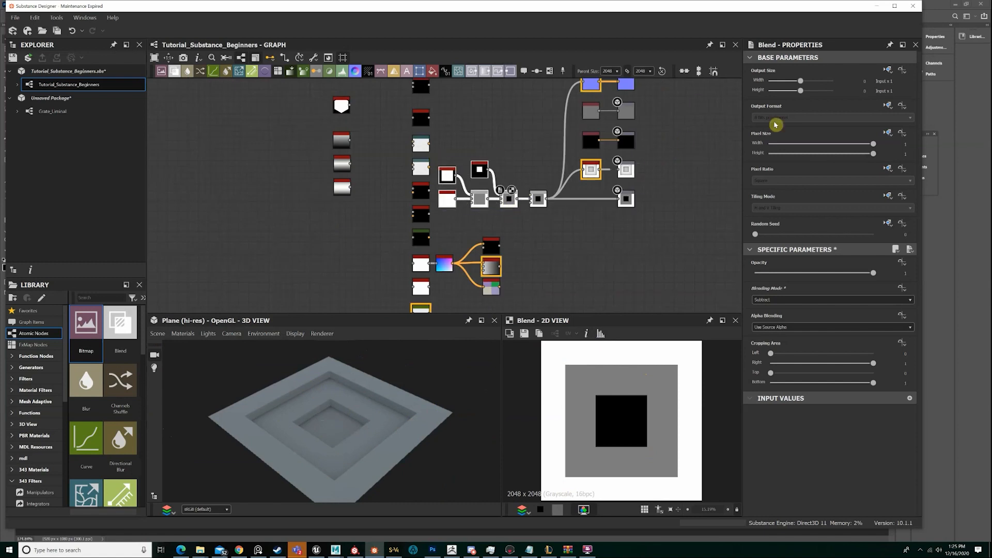
{"action": "left_click", "coordinate": [948, 47]}
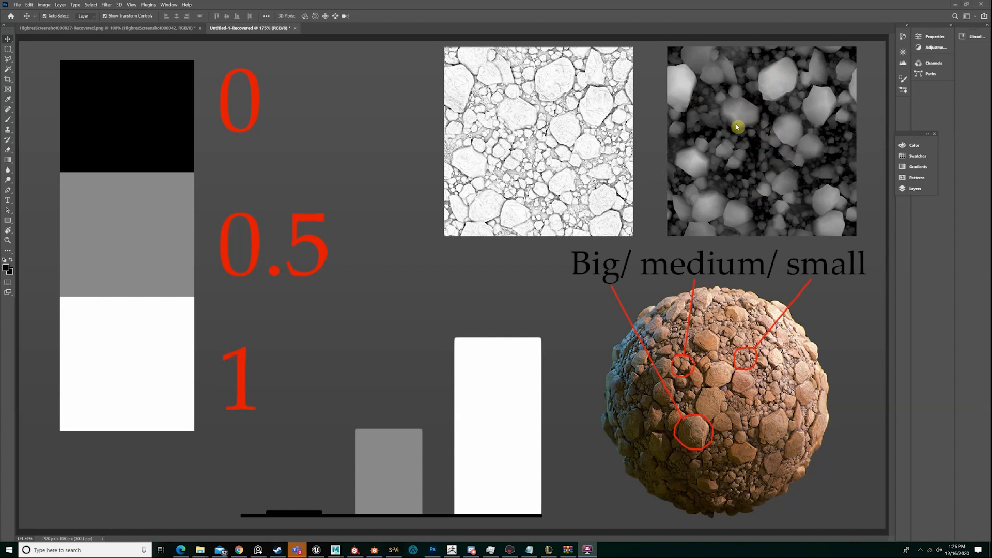
{"action": "left_click_drag", "start_coordinate": [755, 136], "coordinate": [718, 146]}
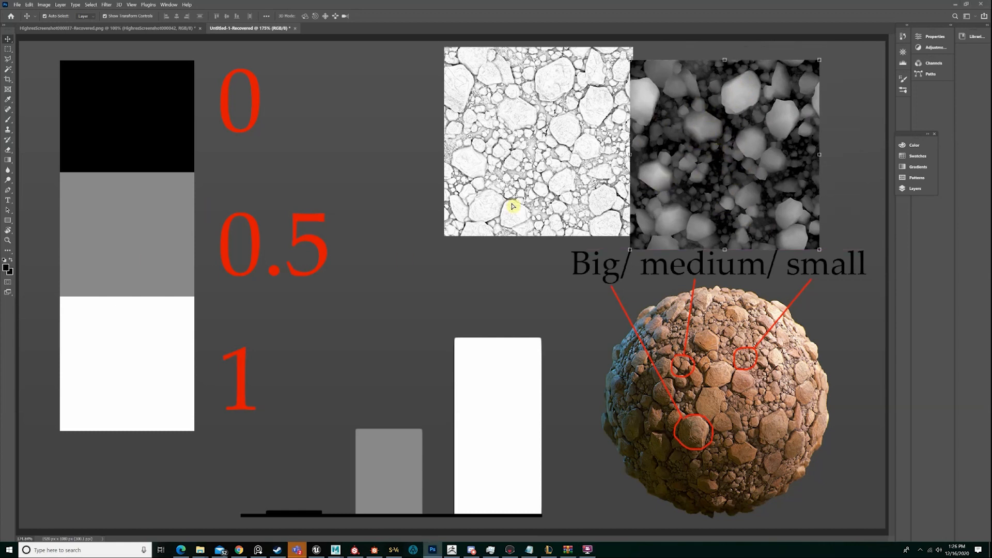
{"action": "left_click_drag", "start_coordinate": [513, 206], "coordinate": [122, 239]}
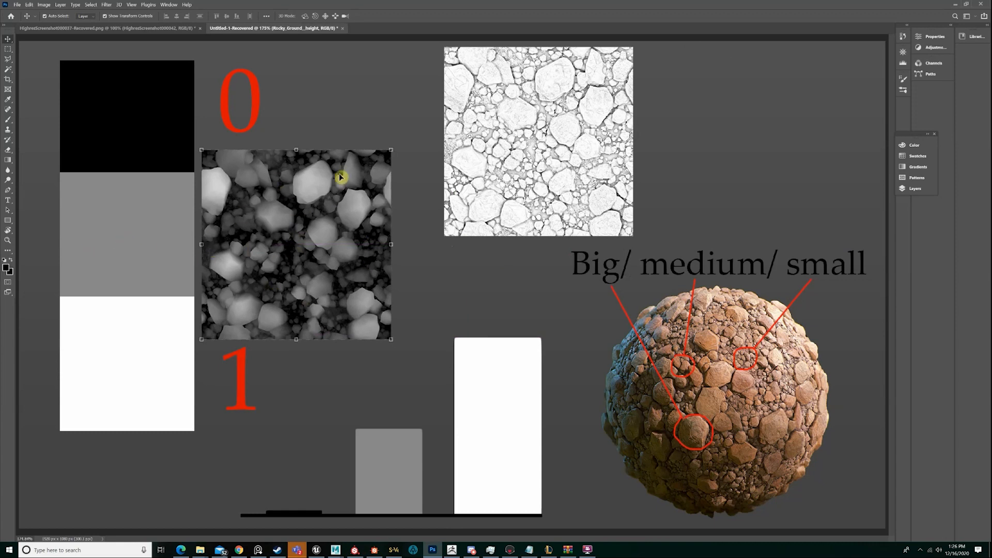
{"action": "left_click_drag", "start_coordinate": [340, 177], "coordinate": [764, 126]}
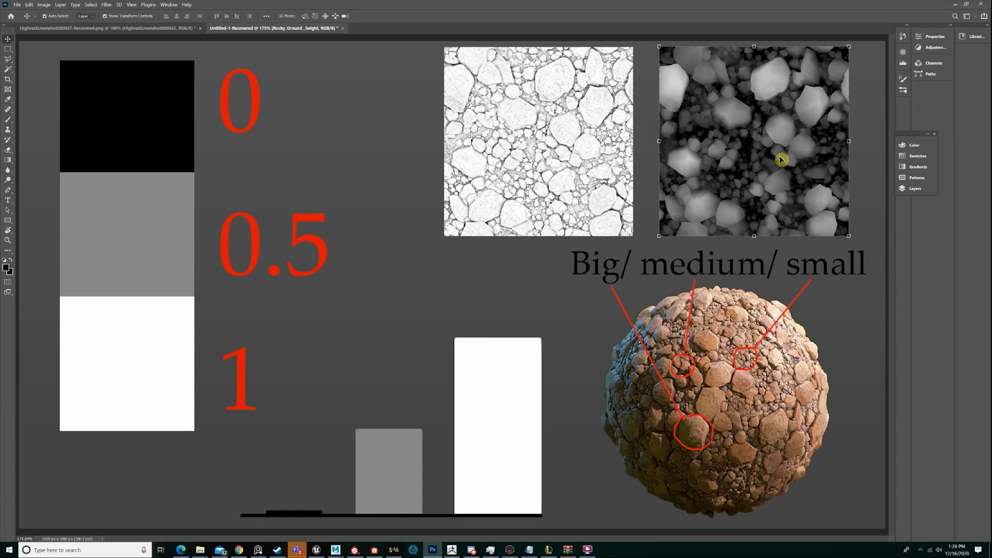
{"action": "left_click", "coordinate": [878, 248]}
{"action": "key", "text": "ctrl+z"}
Switch to Substance Designer, open the Edge Detect node's parameters, and try Edge Width at the slider minimum, undoing the change
{"action": "left_click", "coordinate": [375, 549]}
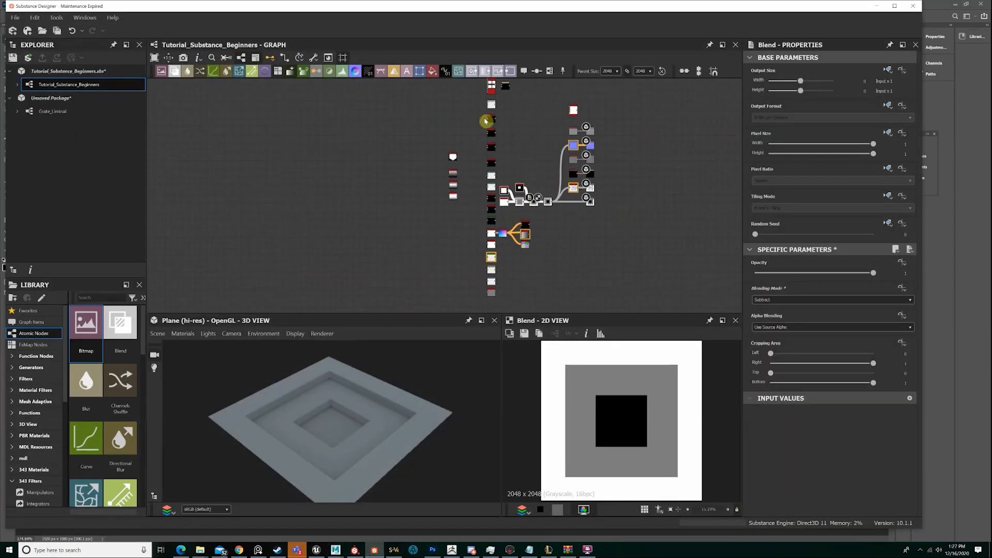
{"action": "left_click_drag", "start_coordinate": [485, 121], "coordinate": [546, 285]}
{"action": "scroll", "coordinate": [562, 256], "scroll_direction": "up", "scroll_amount": 3}
{"action": "scroll", "coordinate": [562, 257], "scroll_direction": "up", "scroll_amount": 3}
{"action": "left_click", "coordinate": [385, 111]}
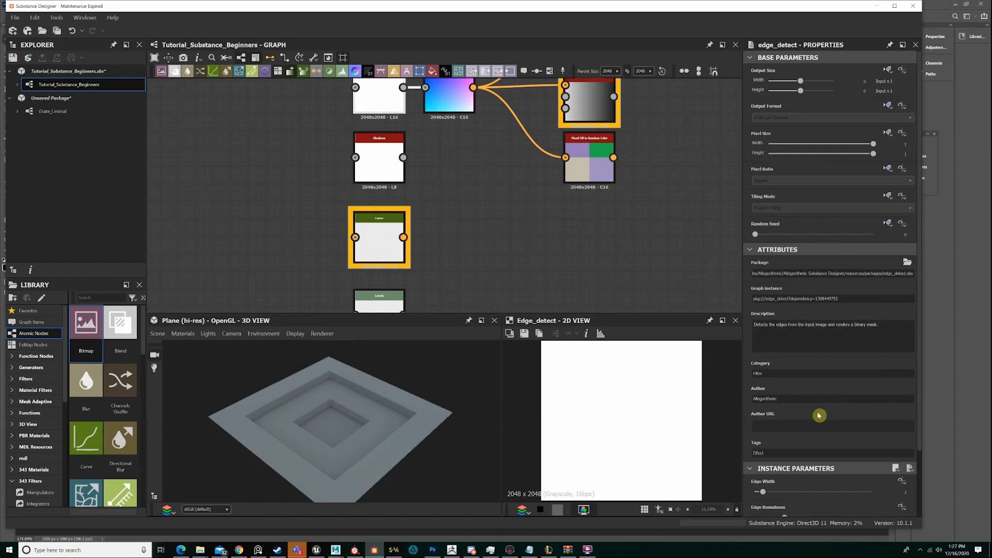
{"action": "scroll", "coordinate": [817, 424], "scroll_direction": "down", "scroll_amount": 3}
{"action": "left_click_drag", "start_coordinate": [759, 419], "coordinate": [749, 418]}
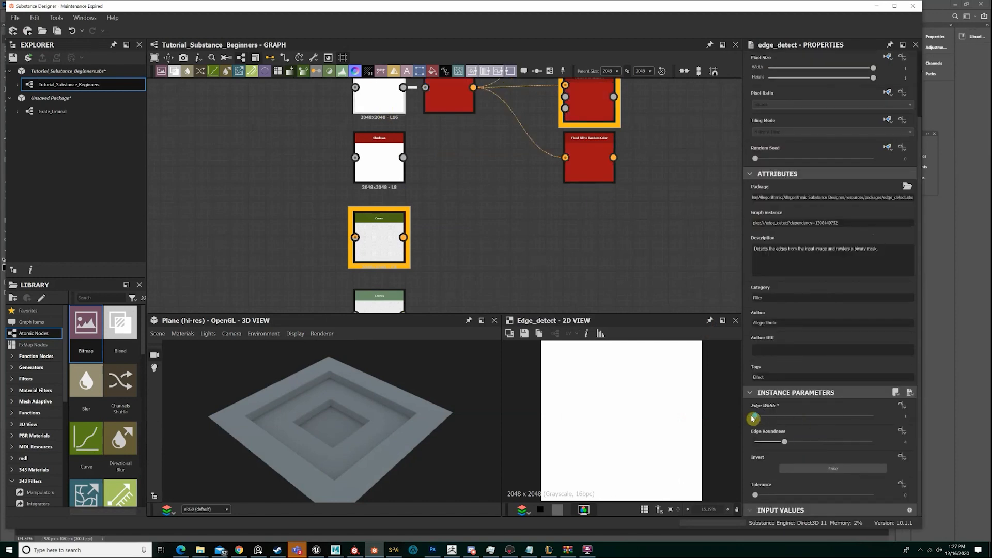
{"action": "key", "text": "ctrl+z"}
Try the Edge Detect node's Edge Width at the slider maximum and undo the change each time
{"action": "left_click", "coordinate": [910, 416]}
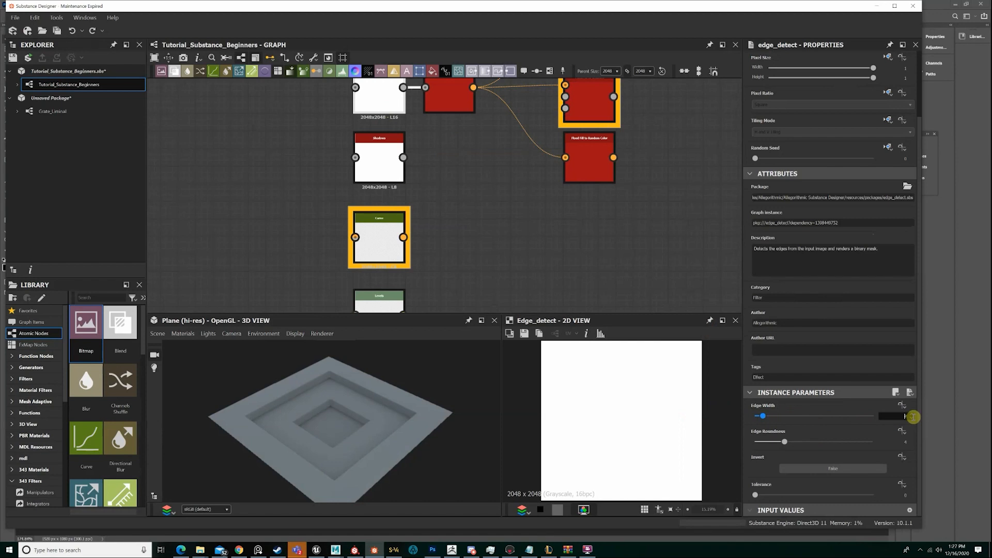
{"action": "left_click_drag", "start_coordinate": [870, 417], "coordinate": [893, 418]}
{"action": "key", "text": "ctrl+z"}
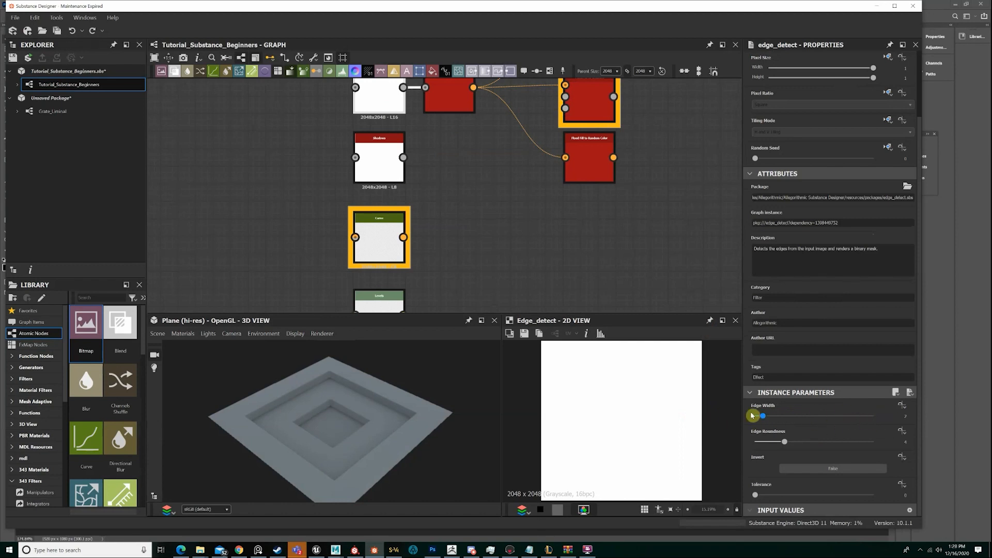
{"action": "left_click_drag", "start_coordinate": [763, 416], "coordinate": [897, 418]}
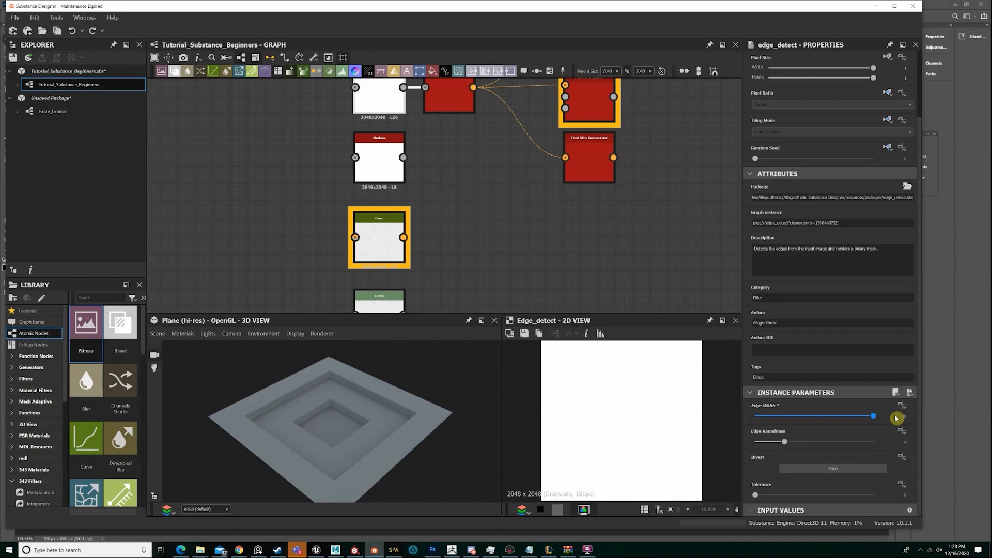
{"action": "key", "text": "ctrl+z"}
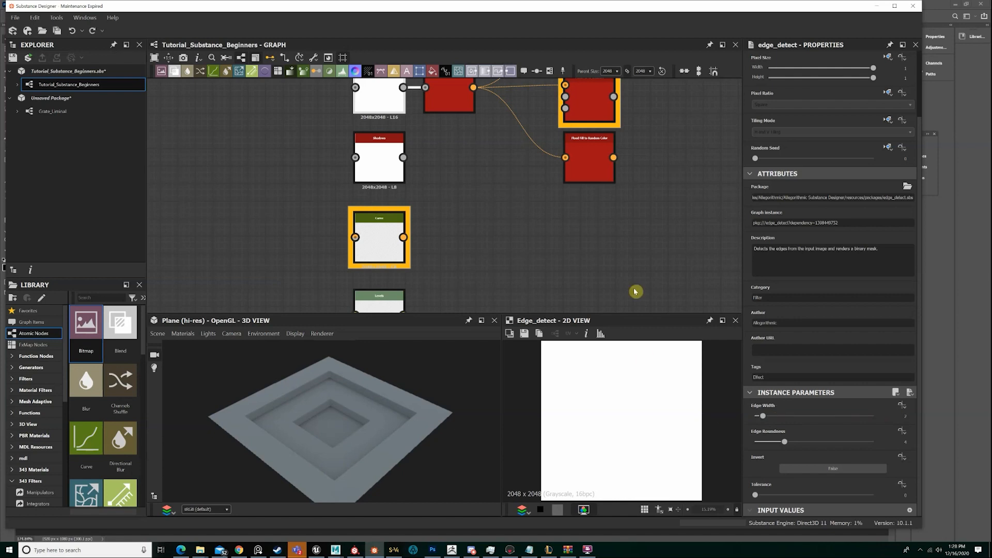
{"action": "left_click", "coordinate": [877, 6]}
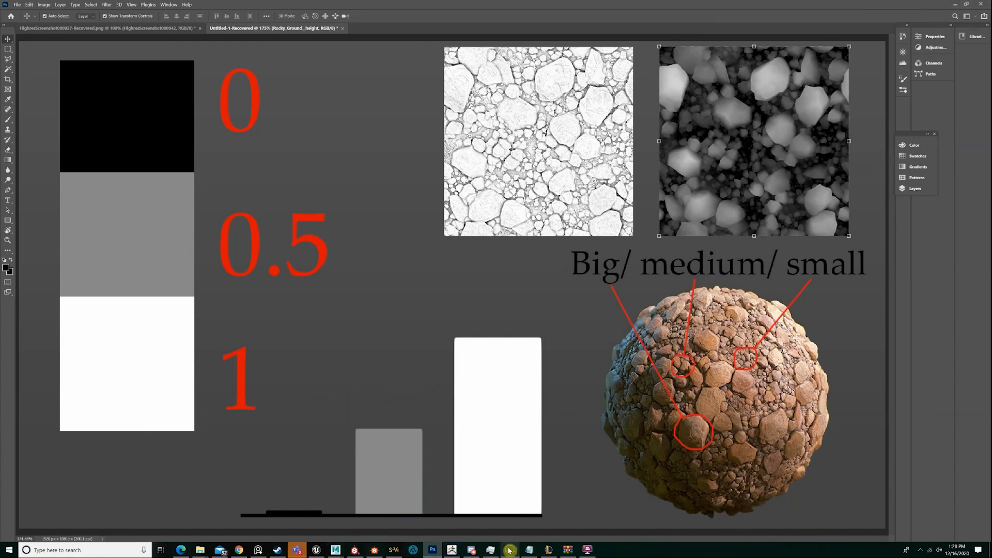
{"action": "mouse_move", "coordinate": [510, 549]}
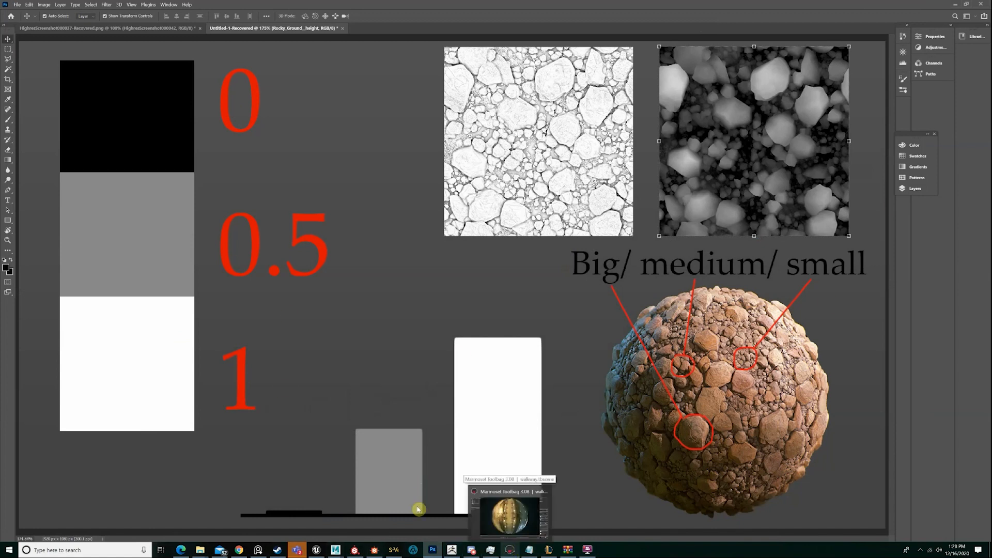
{"action": "left_click", "coordinate": [374, 551]}
Preview the second Subtract Blend and move the output Blend with its connected output nodes further away from it to make room
{"action": "scroll", "coordinate": [523, 171], "scroll_direction": "down", "scroll_amount": 3}
{"action": "scroll", "coordinate": [526, 212], "scroll_direction": "up", "scroll_amount": 5}
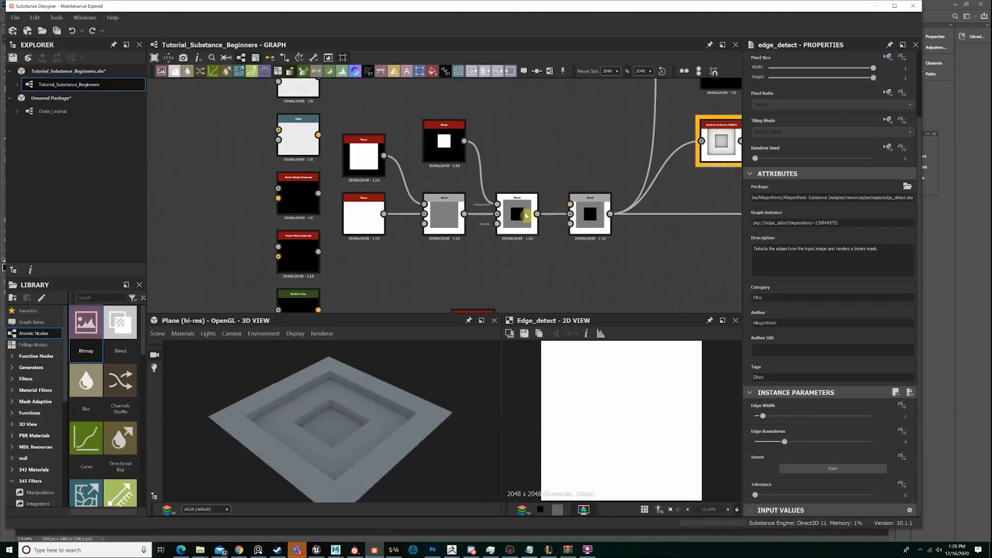
{"action": "scroll", "coordinate": [525, 212], "scroll_direction": "up", "scroll_amount": 2}
{"action": "double_click", "coordinate": [525, 238]}
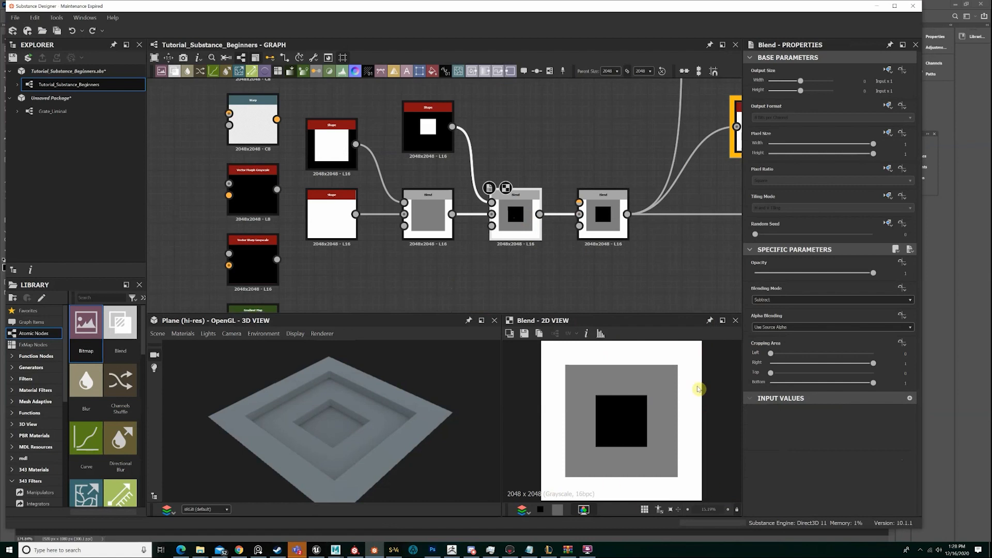
{"action": "scroll", "coordinate": [649, 221], "scroll_direction": "down", "scroll_amount": 3}
{"action": "scroll", "coordinate": [528, 274], "scroll_direction": "down", "scroll_amount": 4}
{"action": "left_click_drag", "start_coordinate": [660, 270], "coordinate": [584, 119]}
{"action": "scroll", "coordinate": [502, 232], "scroll_direction": "up", "scroll_amount": 8}
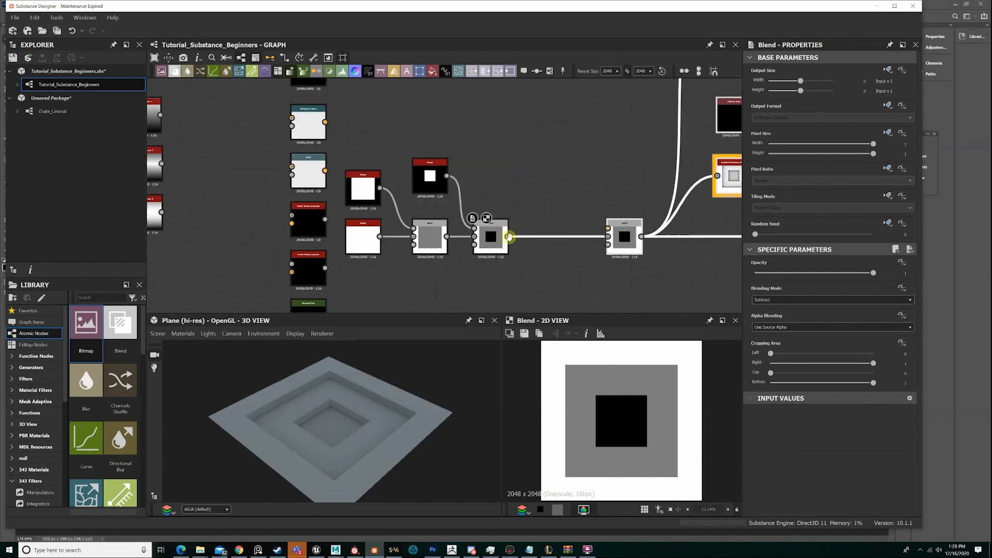
Insert a new Blend node between the second Subtract Blend and the output Blend
{"action": "left_click", "coordinate": [503, 232]}
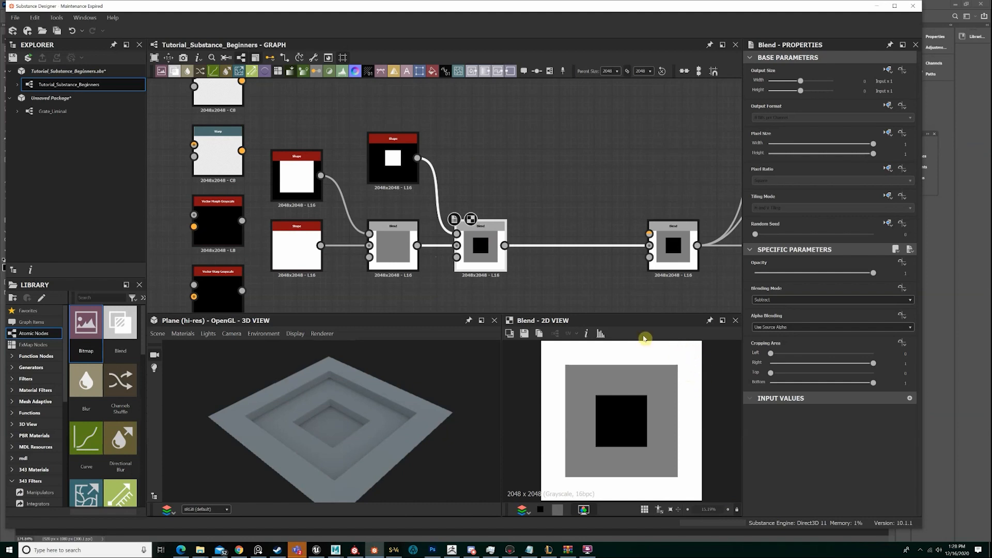
{"action": "key", "text": "space"}
{"action": "type", "text": "blend"}
{"action": "key", "text": "Return"}
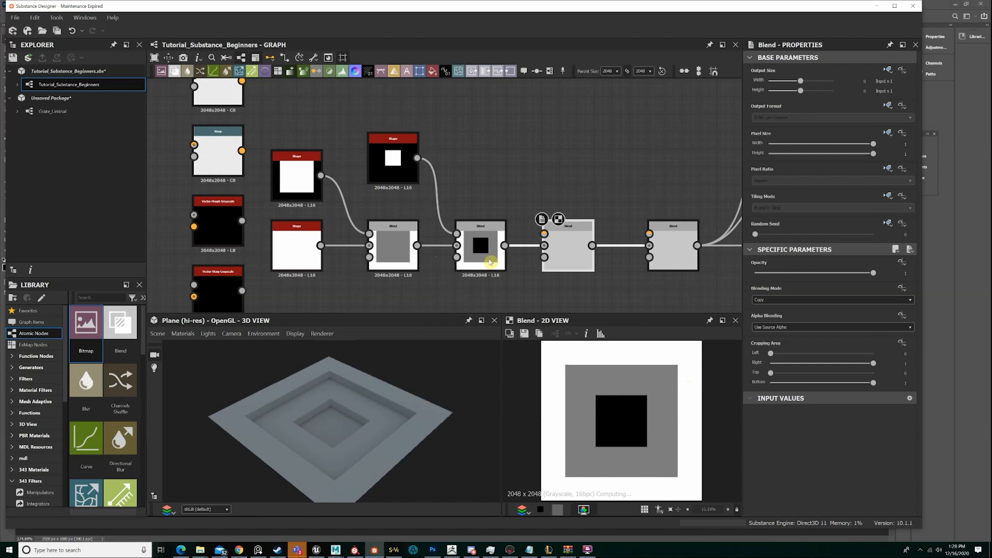
Duplicate the small square Shape node and connect the copy to the new Blend node's foreground input
{"action": "left_click", "coordinate": [411, 162]}
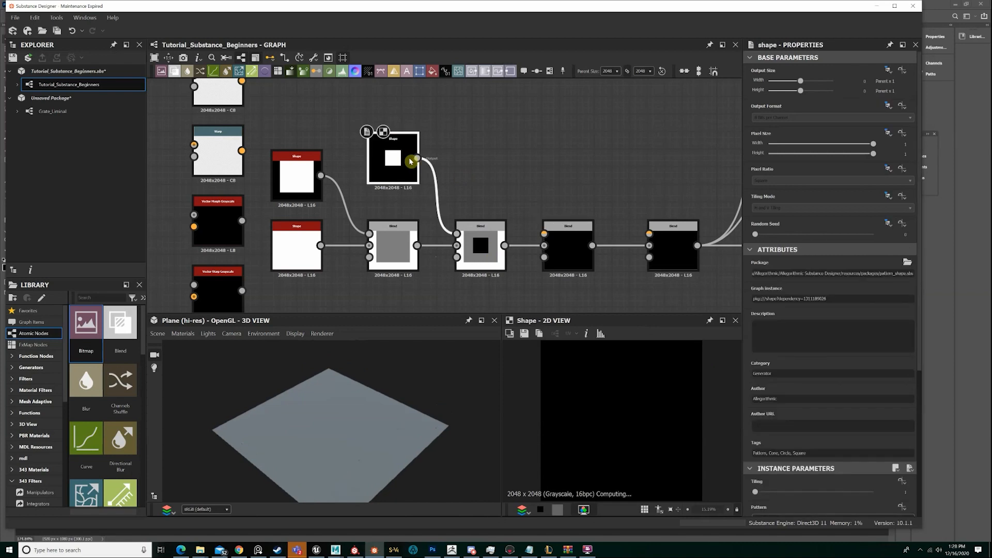
{"action": "key", "text": "ctrl+v"}
{"action": "left_click_drag", "start_coordinate": [505, 141], "coordinate": [545, 233]}
{"action": "left_click", "coordinate": [573, 237]}
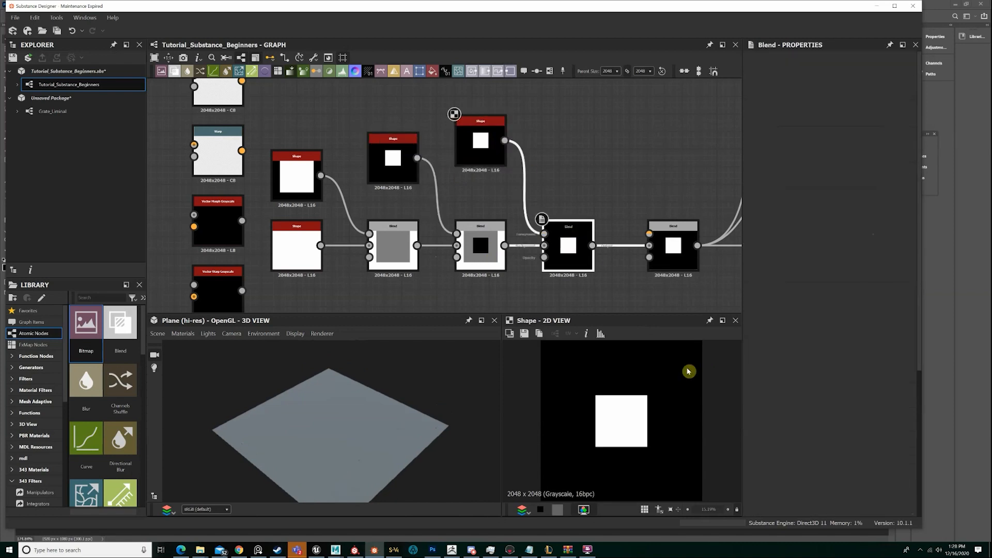
{"action": "left_click", "coordinate": [775, 300]}
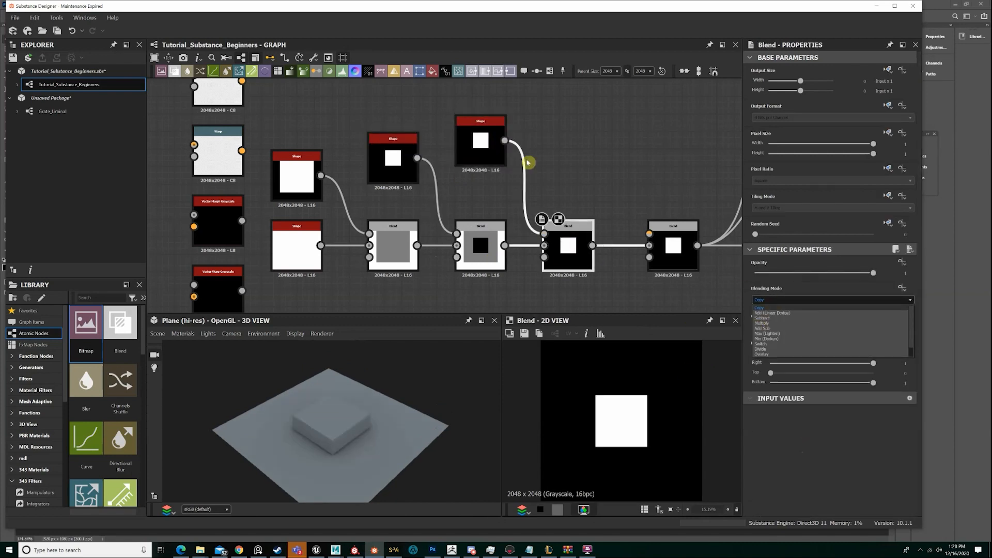
Insert a Transformation 2D node between the copied Shape and the new Blend node
{"action": "left_click", "coordinate": [478, 139]}
{"action": "key", "text": "space"}
{"action": "type", "text": "t"}
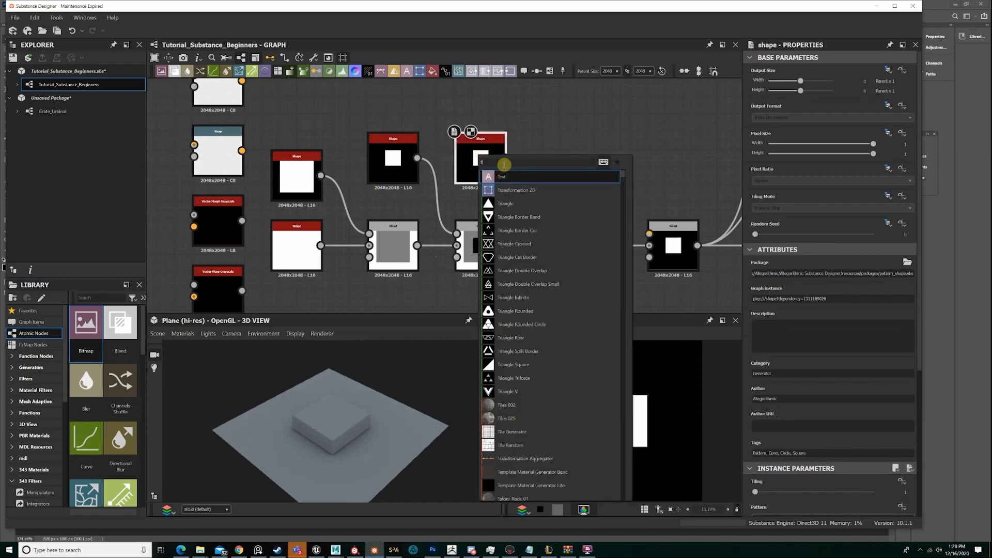
{"action": "type", "text": "a"}
{"action": "key", "text": "Escape"}
{"action": "key", "text": "space"}
{"action": "type", "text": "t"}
{"action": "key", "text": "Escape"}
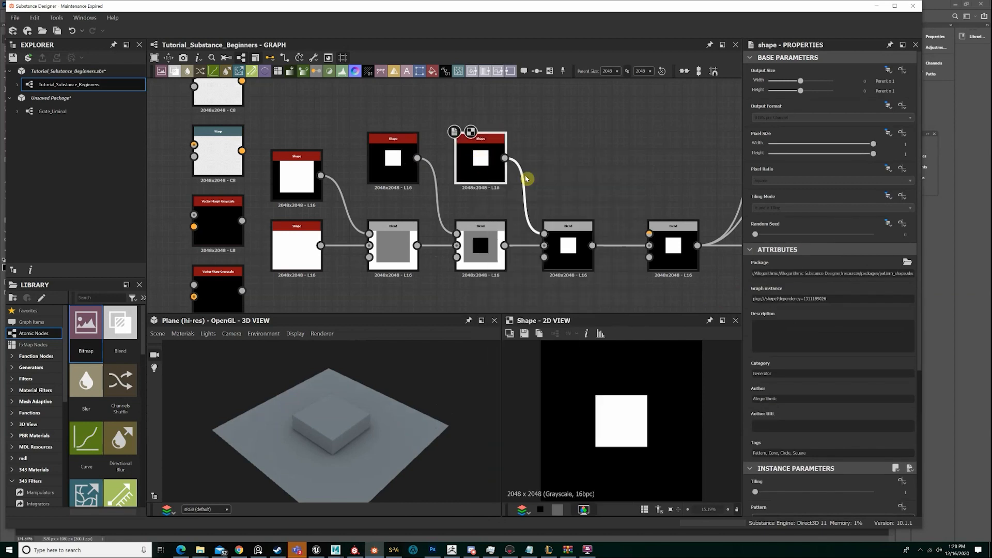
Set the new Blend node's blending mode to Subtract
{"action": "double_click", "coordinate": [574, 246]}
{"action": "left_click", "coordinate": [790, 301]}
{"action": "scroll", "coordinate": [776, 345], "scroll_direction": "down", "scroll_amount": 1}
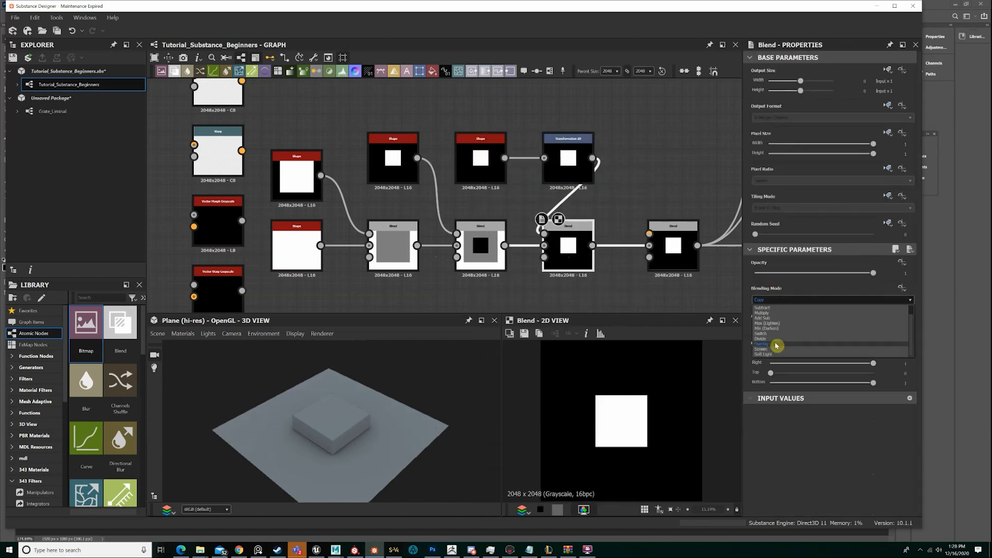
{"action": "scroll", "coordinate": [770, 318], "scroll_direction": "up", "scroll_amount": 1}
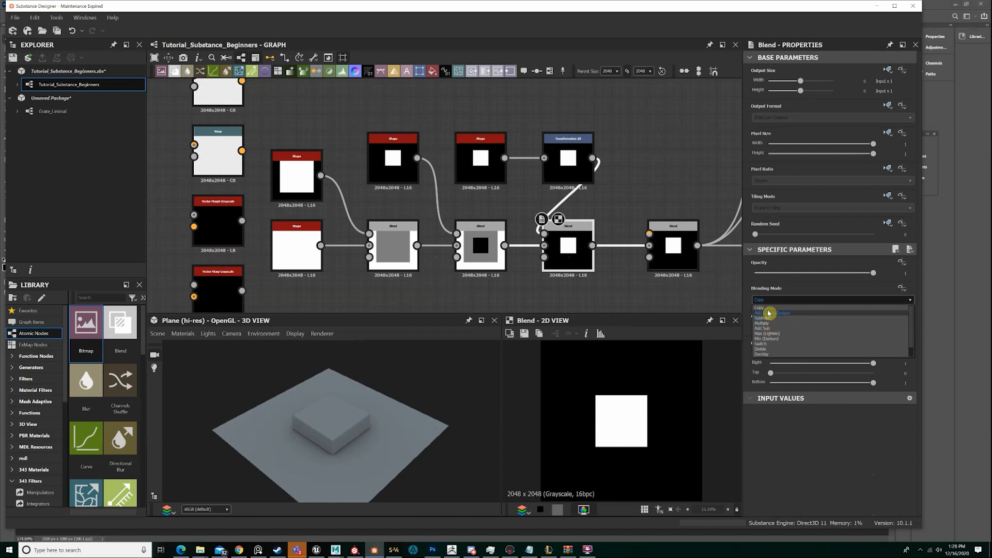
{"action": "left_click", "coordinate": [766, 318]}
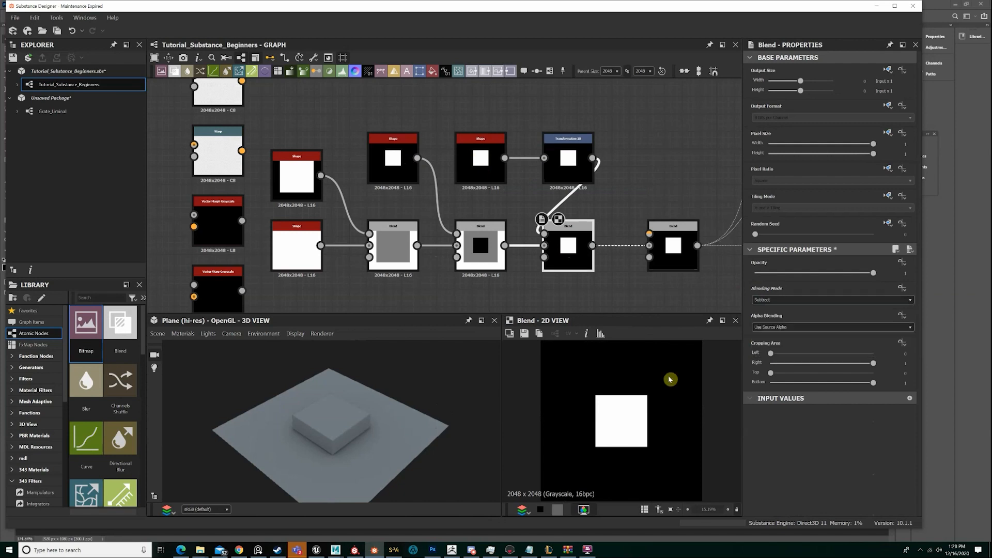
Shrink the Transformation 2D frame evenly around its center so the square tiles along the plane's border, and preview that node
{"action": "left_click", "coordinate": [569, 170]}
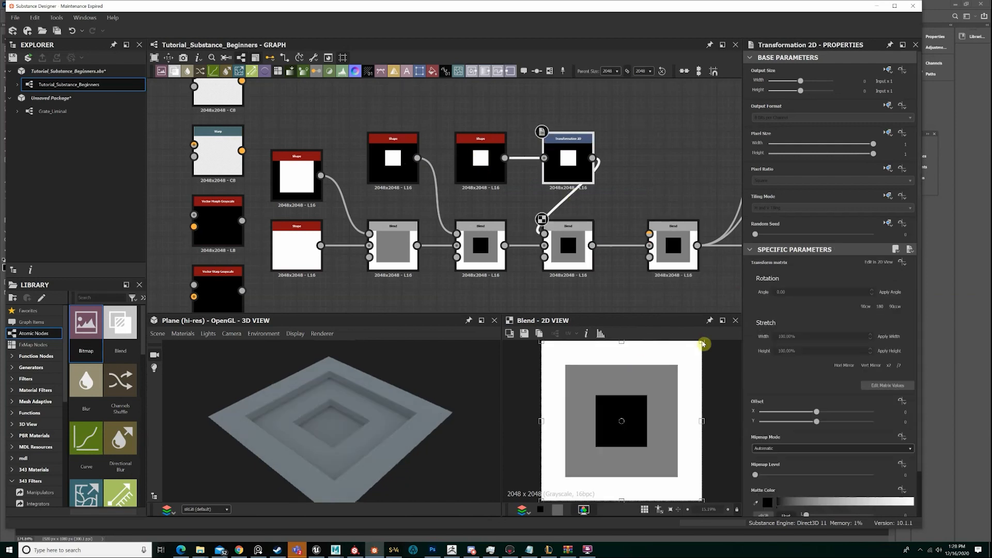
{"action": "left_click_drag", "start_coordinate": [702, 342], "coordinate": [649, 381]}
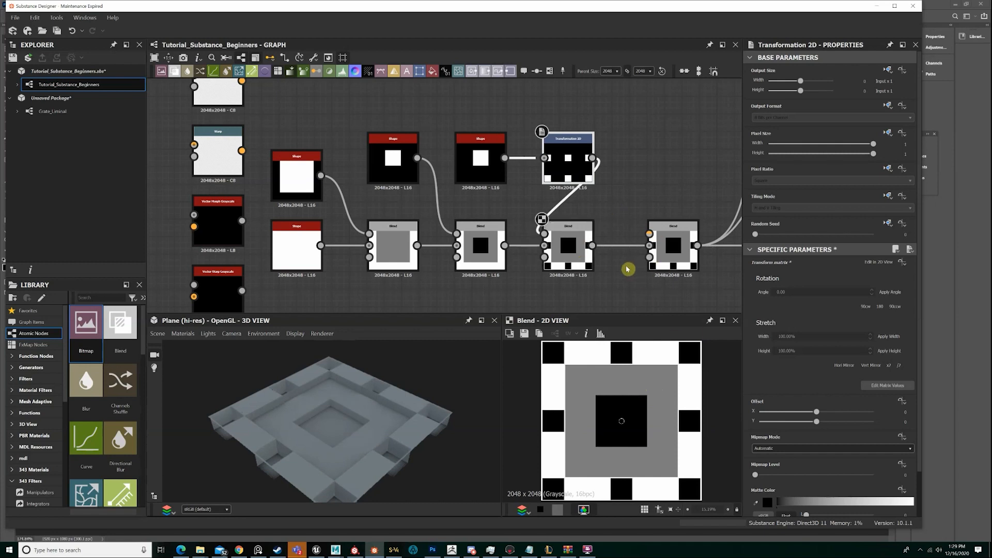
{"action": "middle_click_drag", "start_coordinate": [628, 269], "coordinate": [617, 244]}
{"action": "scroll", "coordinate": [617, 244], "scroll_direction": "down", "scroll_amount": 1}
{"action": "double_click", "coordinate": [568, 157]}
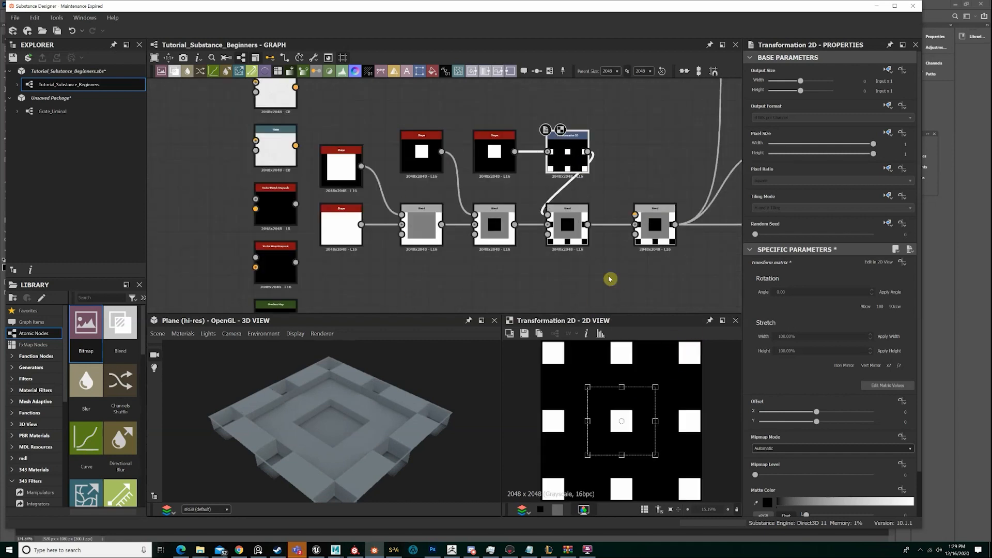
Preview the third Subtract Blend and set its Opacity to 0.5
{"action": "double_click", "coordinate": [568, 227]}
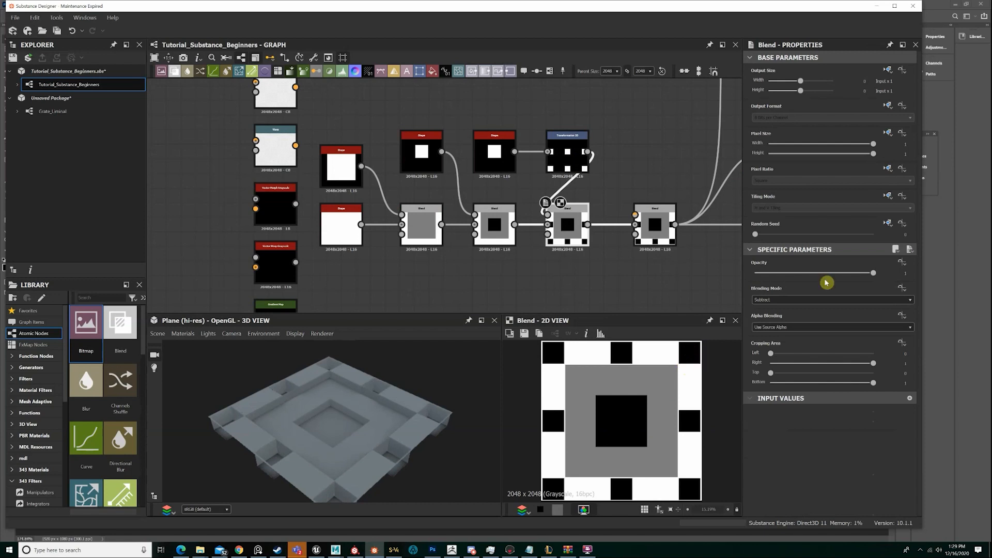
{"action": "left_click", "coordinate": [914, 274]}
{"action": "type", "text": ".5"}
{"action": "key", "text": "Return"}
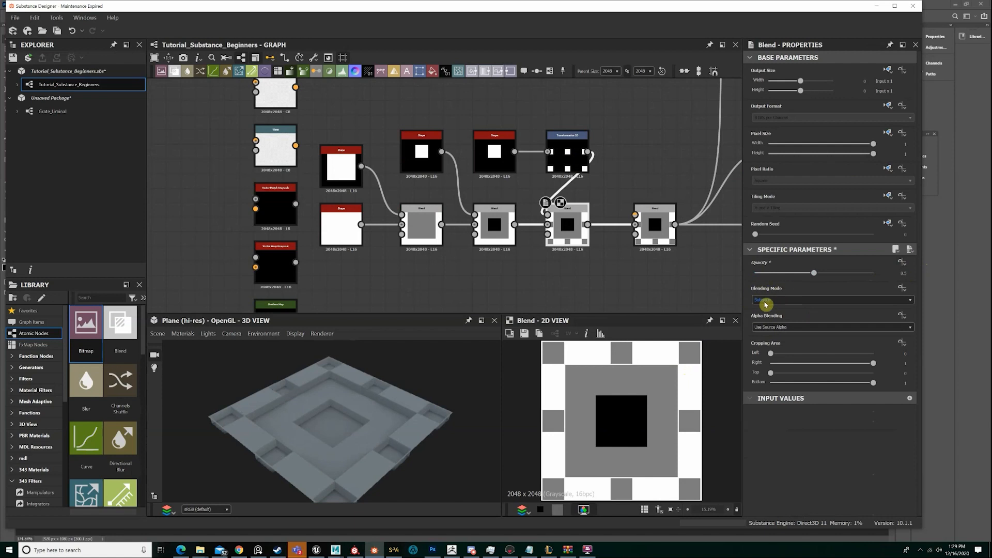
Move the output Blend and its connected output nodes further away and reposition the third Subtract Blend to space out the chain
{"action": "left_click_drag", "start_coordinate": [574, 237], "coordinate": [598, 237]}
{"action": "scroll", "coordinate": [598, 237], "scroll_direction": "down", "scroll_amount": 4}
{"action": "middle_click_drag", "start_coordinate": [641, 240], "coordinate": [563, 255]}
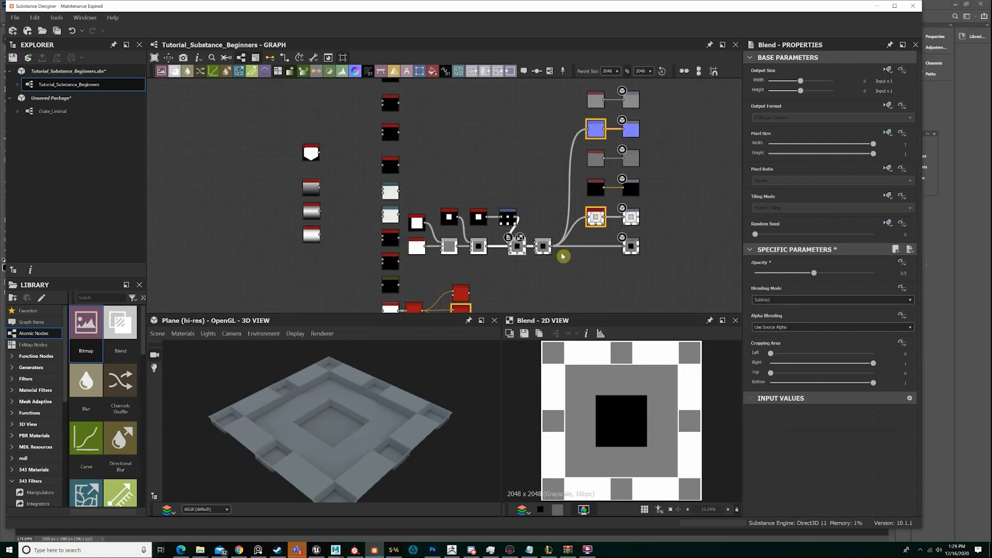
{"action": "left_click_drag", "start_coordinate": [640, 274], "coordinate": [538, 87]}
{"action": "left_click_drag", "start_coordinate": [596, 106], "coordinate": [622, 107]}
{"action": "scroll", "coordinate": [521, 255], "scroll_direction": "up", "scroll_amount": 4}
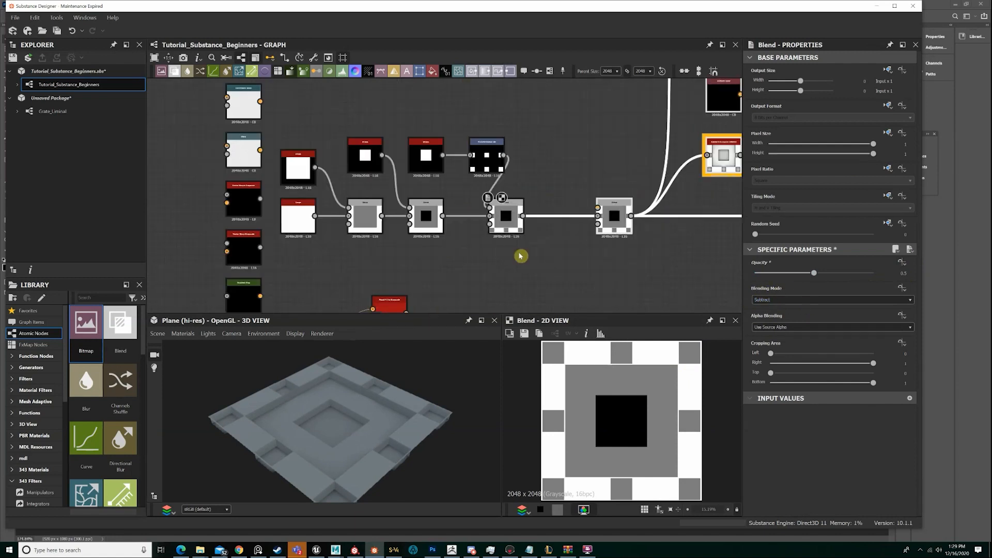
{"action": "left_click_drag", "start_coordinate": [505, 216], "coordinate": [527, 216]}
Set the third Subtract Blend's Opacity to 0.2 to make the small border recesses shallower
{"action": "scroll", "coordinate": [414, 414], "scroll_direction": "up", "scroll_amount": 5}
{"action": "left_click_drag", "start_coordinate": [377, 393], "coordinate": [443, 438]}
{"action": "scroll", "coordinate": [279, 416], "scroll_direction": "down", "scroll_amount": 3}
{"action": "scroll", "coordinate": [336, 421], "scroll_direction": "up", "scroll_amount": 3}
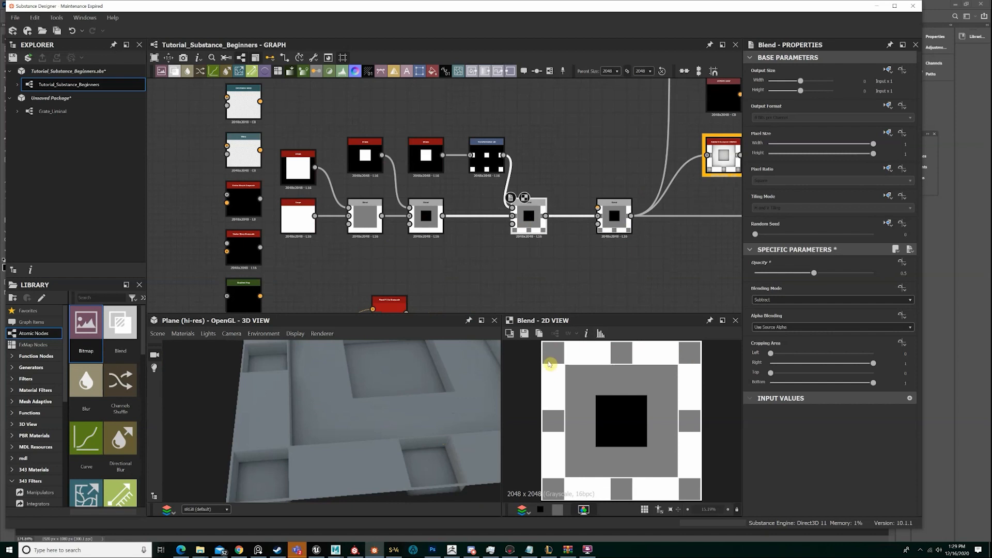
{"action": "mouse_move", "coordinate": [331, 399]}
{"action": "left_mouse_down"}
{"action": "mouse_move", "coordinate": [334, 419]}
{"action": "mouse_move", "coordinate": [403, 427]}
{"action": "mouse_move", "coordinate": [316, 400]}
{"action": "left_mouse_up"}
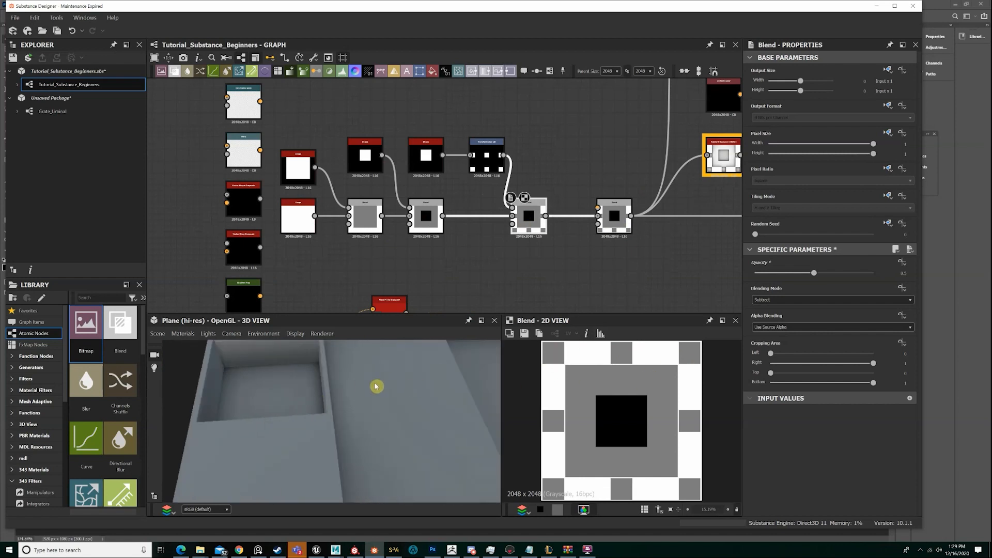
{"action": "left_click_drag", "start_coordinate": [376, 386], "coordinate": [465, 393]}
{"action": "left_click", "coordinate": [904, 273]}
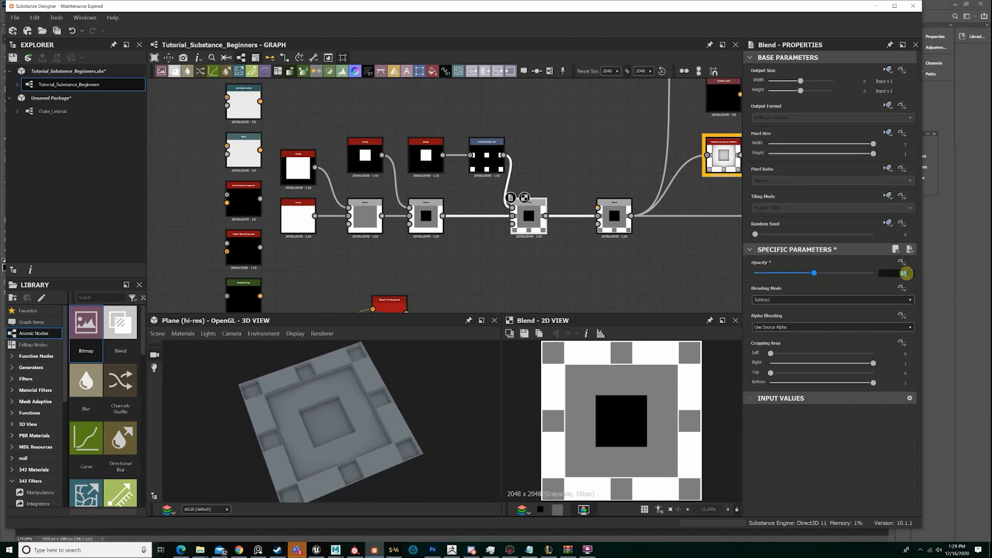
{"action": "type", "text": "0.2"}
{"action": "key", "text": "Return"}
Preview the height map on the Rounded Cylinder mesh and return the 3D view to Plane (hi-res)
{"action": "left_click_drag", "start_coordinate": [321, 403], "coordinate": [228, 387]}
{"action": "left_click", "coordinate": [158, 333]}
{"action": "left_click", "coordinate": [200, 207]}
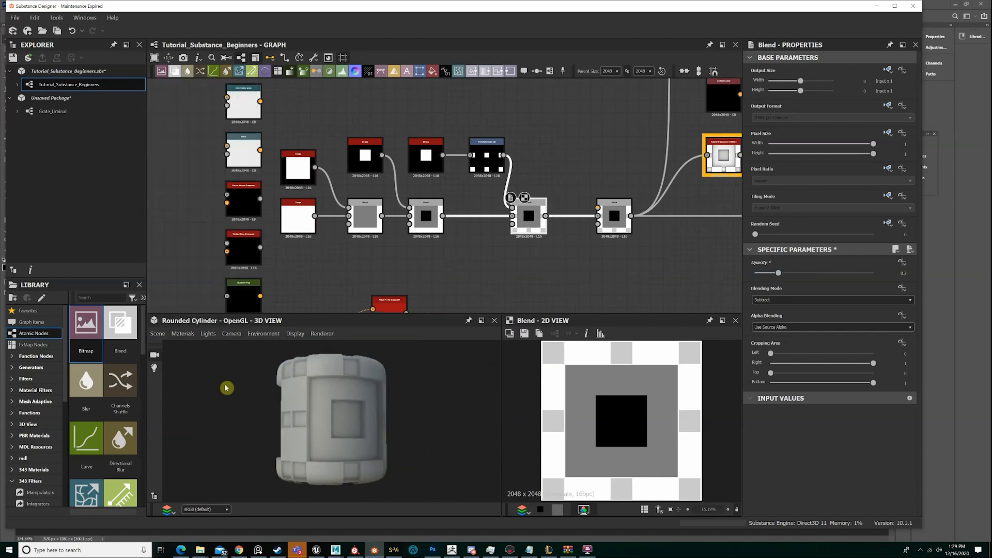
{"action": "left_click", "coordinate": [158, 334]}
{"action": "left_click", "coordinate": [195, 154]}
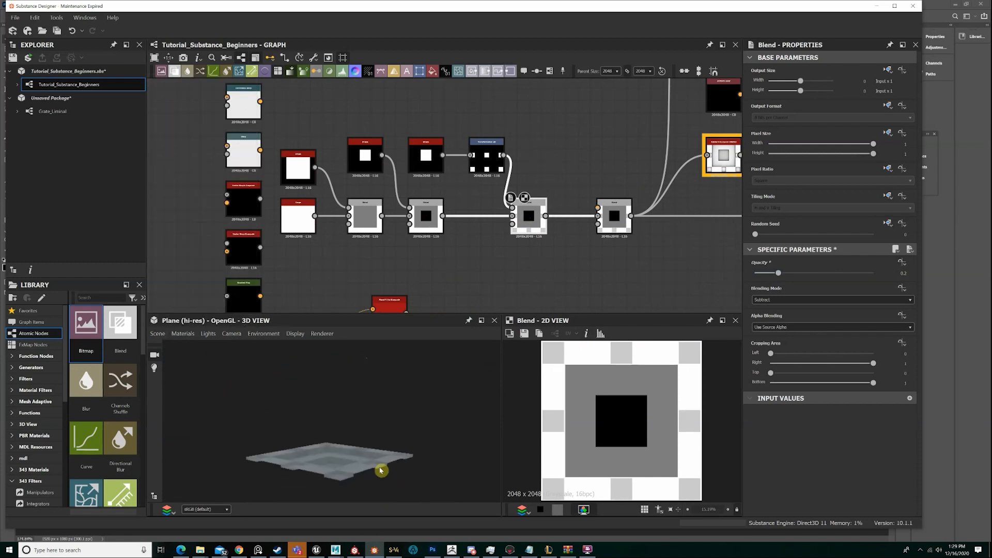
{"action": "mouse_move", "coordinate": [381, 470]}
{"action": "left_mouse_down"}
{"action": "mouse_move", "coordinate": [334, 451]}
{"action": "mouse_move", "coordinate": [367, 460]}
{"action": "left_mouse_up"}
Reduce the Scale of the Shape feeding the Transformation 2D node to about 0.22
{"action": "left_click", "coordinate": [483, 160]}
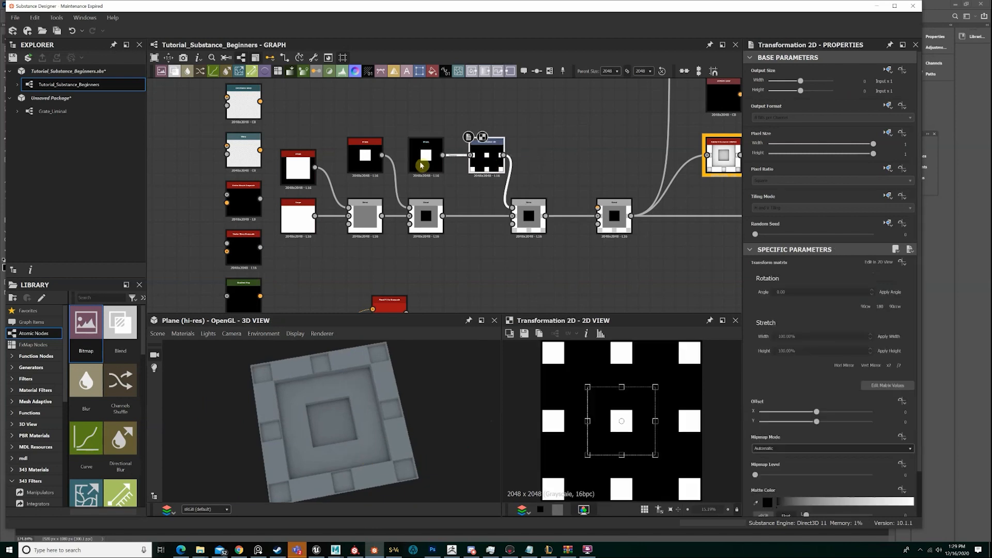
{"action": "left_click", "coordinate": [421, 158]}
{"action": "scroll", "coordinate": [820, 443], "scroll_direction": "down", "scroll_amount": 3}
{"action": "left_click_drag", "start_coordinate": [793, 390], "coordinate": [782, 393]}
{"action": "left_click_drag", "start_coordinate": [381, 387], "coordinate": [321, 438]}
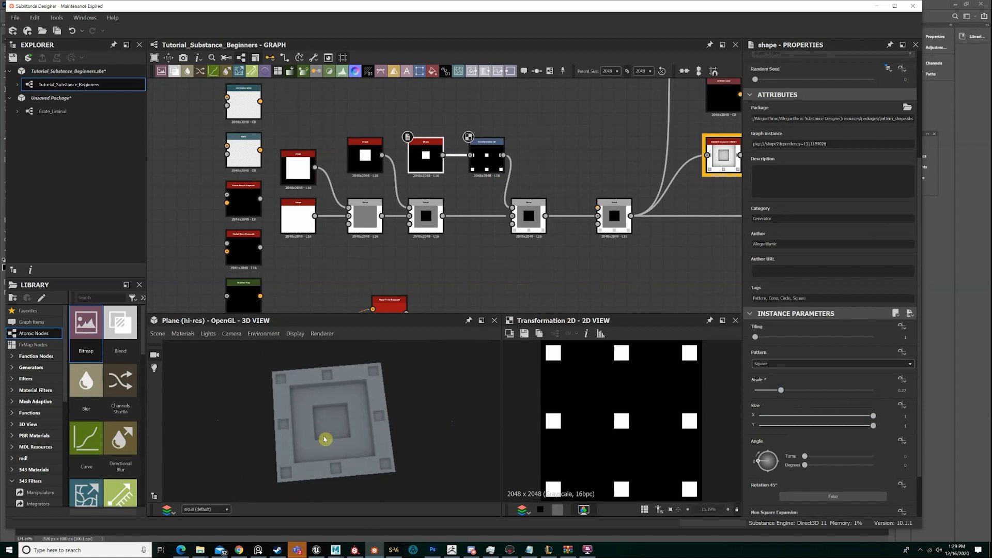
Preview the third Subtract Blend, view the greyscale height reference in Photoshop, and switch back to Substance Designer
{"action": "left_click", "coordinate": [535, 237]}
{"action": "scroll", "coordinate": [536, 238], "scroll_direction": "up", "scroll_amount": 3}
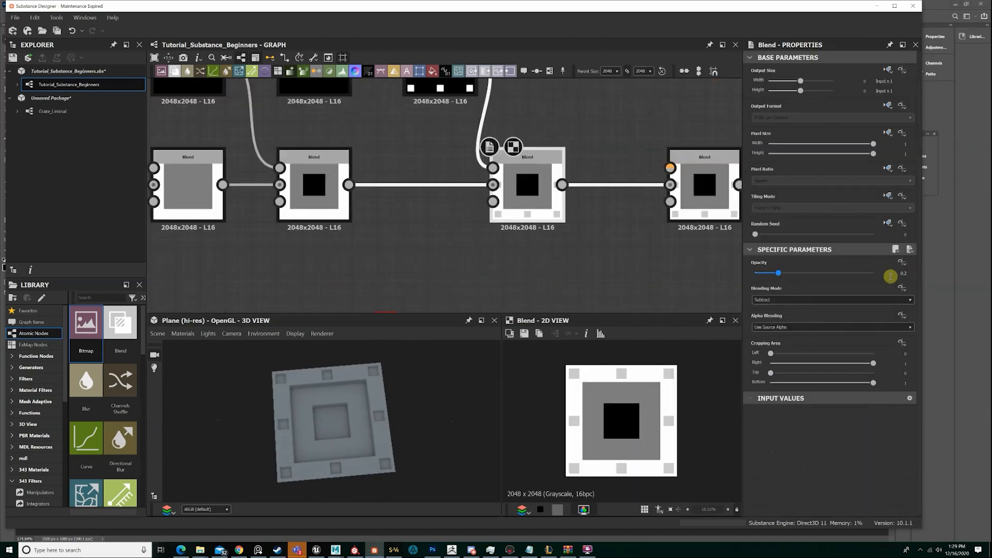
{"action": "left_click", "coordinate": [972, 111]}
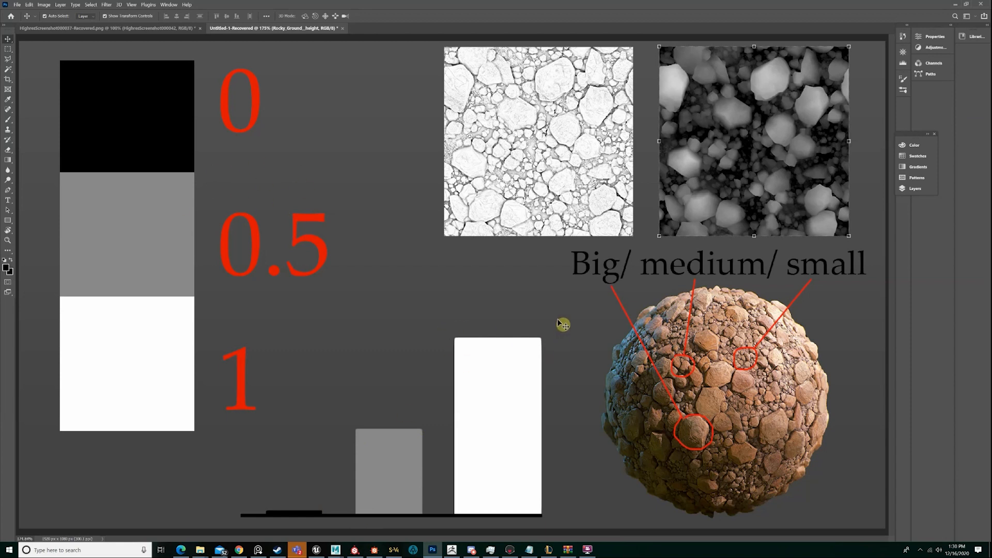
{"action": "left_click", "coordinate": [375, 548]}
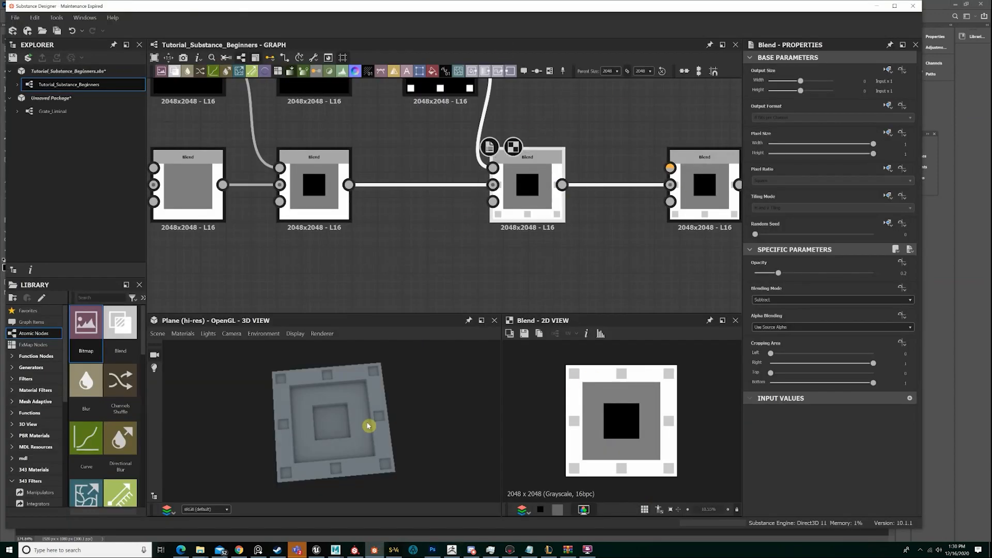
Try an Opacity of about 0.43 on the third Subtract Blend and set it back to 0.2
{"action": "scroll", "coordinate": [369, 425], "scroll_direction": "up", "scroll_amount": 4}
{"action": "left_click_drag", "start_coordinate": [377, 417], "coordinate": [331, 419]}
{"action": "scroll", "coordinate": [330, 418], "scroll_direction": "up", "scroll_amount": 4}
{"action": "middle_click_drag", "start_coordinate": [330, 419], "coordinate": [320, 407]}
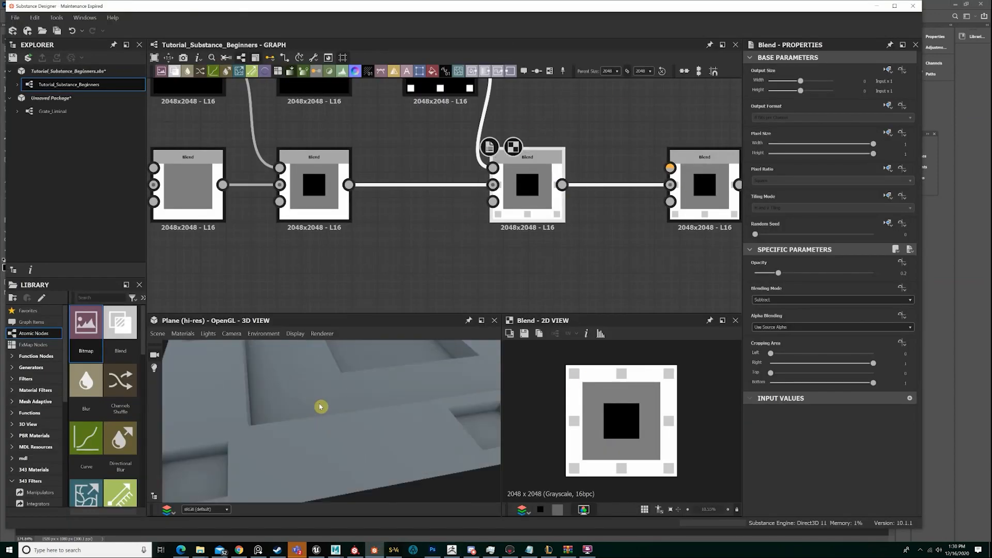
{"action": "left_click_drag", "start_coordinate": [321, 407], "coordinate": [372, 410]}
{"action": "scroll", "coordinate": [369, 414], "scroll_direction": "down", "scroll_amount": 3}
{"action": "scroll", "coordinate": [352, 443], "scroll_direction": "up", "scroll_amount": 4}
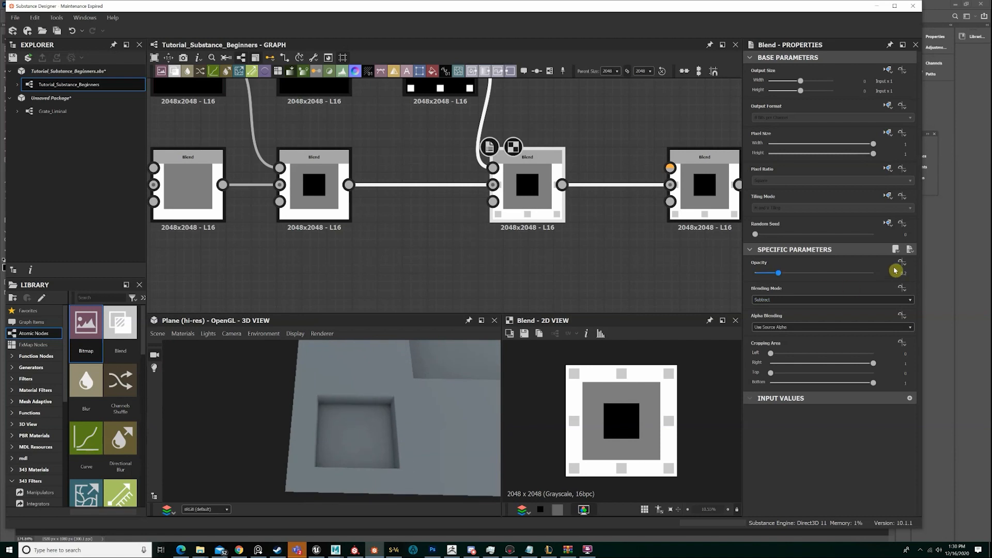
{"action": "left_click", "coordinate": [909, 274]}
{"action": "left_click_drag", "start_coordinate": [803, 274], "coordinate": [892, 272]}
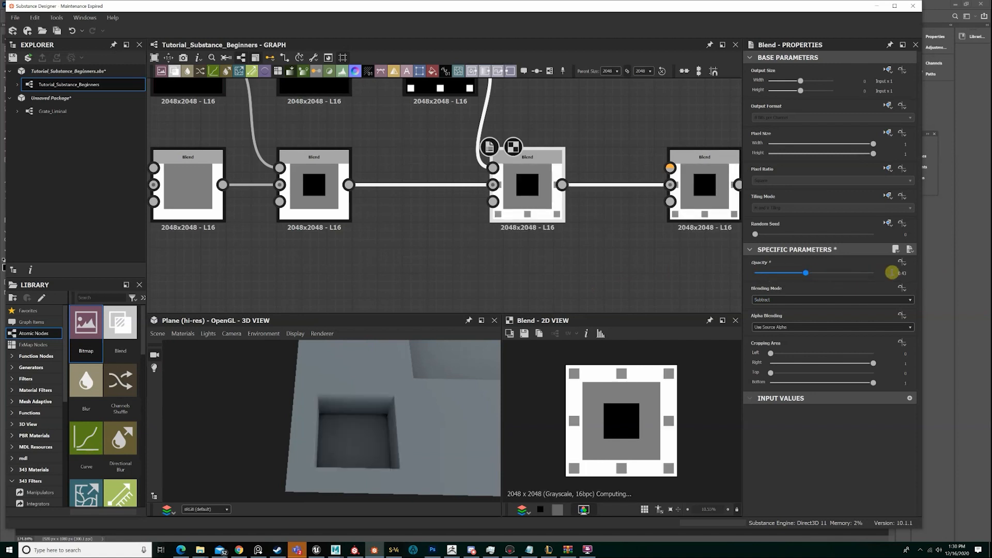
{"action": "left_click", "coordinate": [893, 272]}
{"action": "type", "text": "0.2"}
{"action": "key", "text": "Return"}
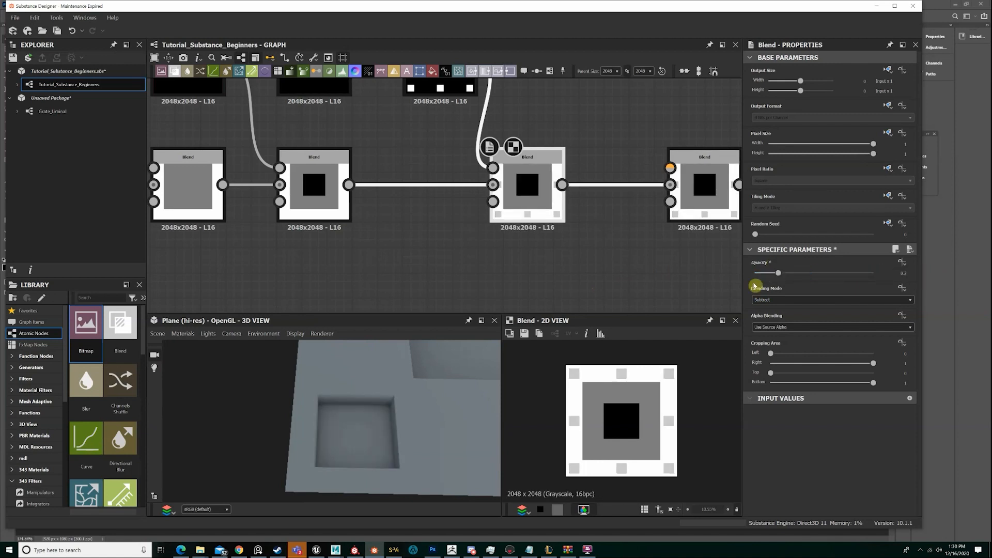
Try the third Subtract Blend's Opacity at the slider maximum and undo the change
{"action": "left_click", "coordinate": [760, 300]}
{"action": "left_click_drag", "start_coordinate": [783, 274], "coordinate": [886, 282]}
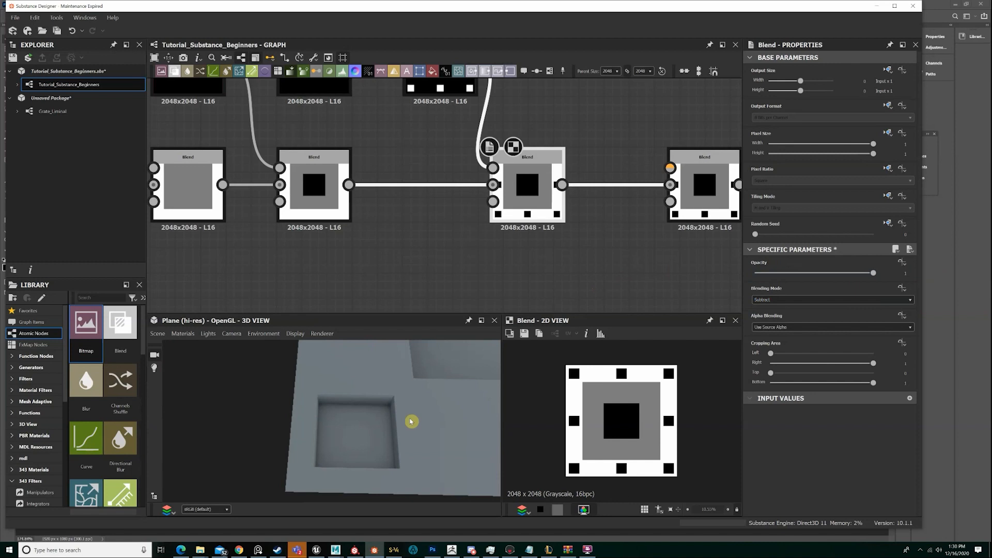
{"action": "scroll", "coordinate": [413, 420], "scroll_direction": "down", "scroll_amount": 5}
{"action": "middle_click_drag", "start_coordinate": [419, 412], "coordinate": [387, 439]}
{"action": "scroll", "coordinate": [388, 438], "scroll_direction": "down", "scroll_amount": 2}
{"action": "mouse_move", "coordinate": [387, 439]}
{"action": "left_mouse_down"}
{"action": "mouse_move", "coordinate": [414, 387]}
{"action": "mouse_move", "coordinate": [383, 423]}
{"action": "left_mouse_up"}
{"action": "key", "text": "ctrl+z"}
Preview a Uniform Color node and return the preview to the third Subtract Blend
{"action": "scroll", "coordinate": [383, 423], "scroll_direction": "down", "scroll_amount": 4}
{"action": "scroll", "coordinate": [588, 206], "scroll_direction": "down", "scroll_amount": 8}
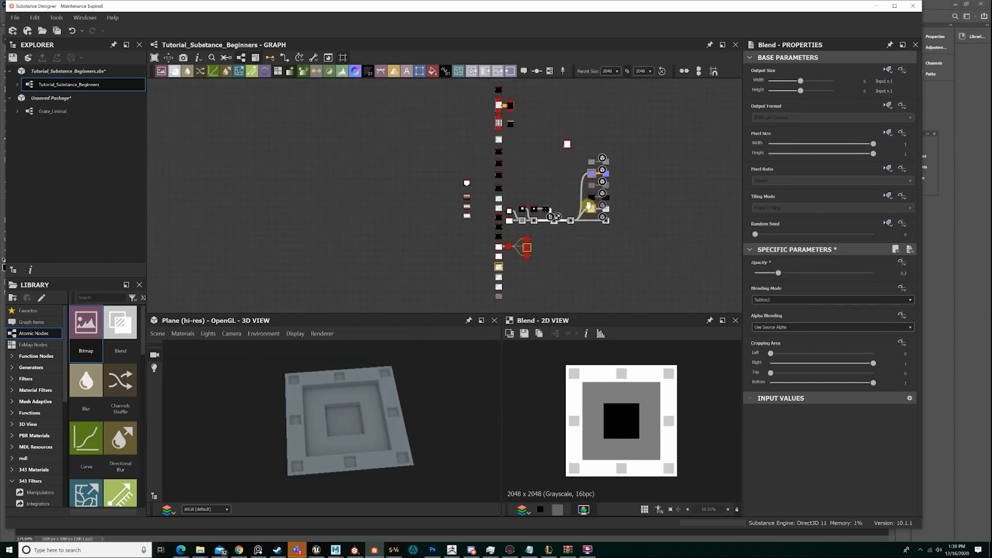
{"action": "scroll", "coordinate": [589, 205], "scroll_direction": "up", "scroll_amount": 8}
{"action": "double_click", "coordinate": [586, 185]}
{"action": "middle_click_drag", "start_coordinate": [395, 296], "coordinate": [557, 202]}
{"action": "scroll", "coordinate": [557, 201], "scroll_direction": "up", "scroll_amount": 3}
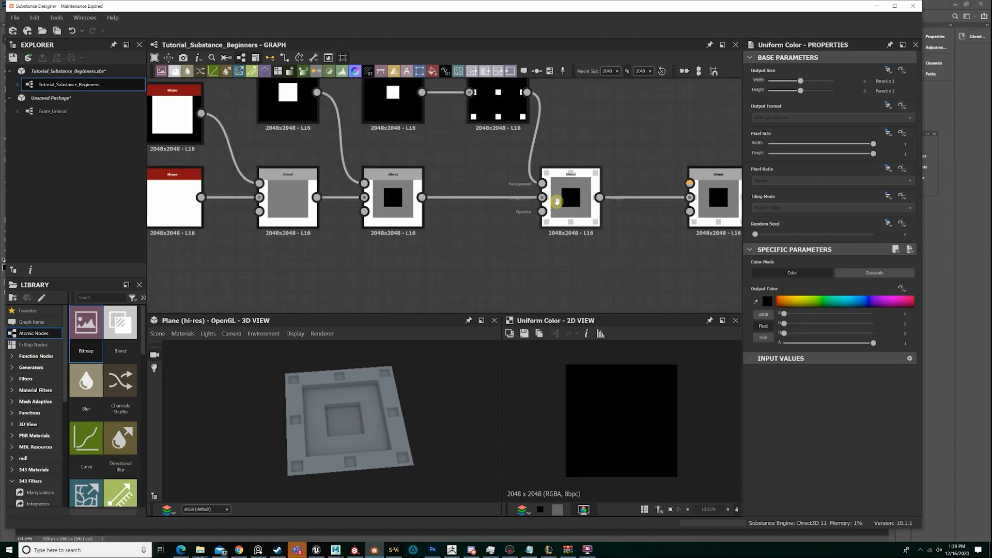
{"action": "double_click", "coordinate": [558, 202]}
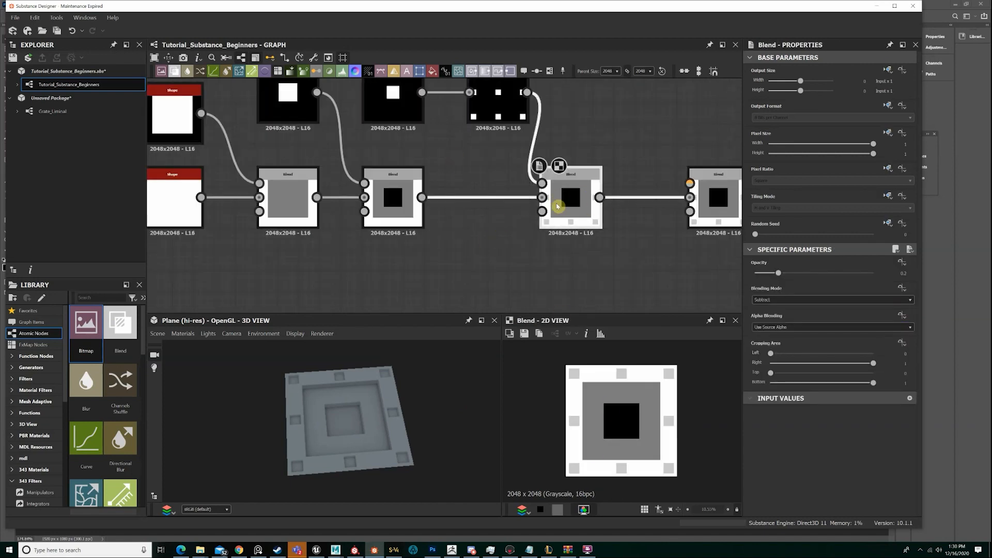
Look over the unconnected filter nodes in the graph and preview the Shadows node
{"action": "scroll", "coordinate": [516, 105], "scroll_direction": "down", "scroll_amount": 5}
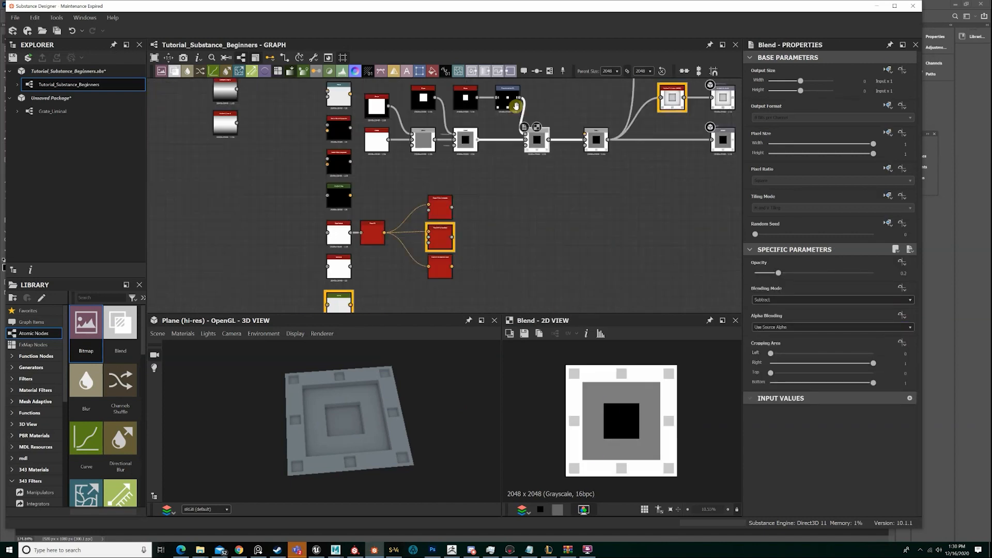
{"action": "middle_click_drag", "start_coordinate": [473, 221], "coordinate": [525, 188]}
{"action": "scroll", "coordinate": [525, 188], "scroll_direction": "up", "scroll_amount": 4}
{"action": "middle_click_drag", "start_coordinate": [325, 251], "coordinate": [476, 180]}
{"action": "scroll", "coordinate": [451, 148], "scroll_direction": "up", "scroll_amount": 3}
{"action": "scroll", "coordinate": [471, 214], "scroll_direction": "up", "scroll_amount": 2}
{"action": "double_click", "coordinate": [463, 206]}
{"action": "scroll", "coordinate": [464, 206], "scroll_direction": "down", "scroll_amount": 6}
{"action": "scroll", "coordinate": [476, 187], "scroll_direction": "up", "scroll_amount": 2}
{"action": "middle_click_drag", "start_coordinate": [466, 243], "coordinate": [604, 216]}
{"action": "double_click", "coordinate": [473, 150]}
{"action": "scroll", "coordinate": [473, 151], "scroll_direction": "down", "scroll_amount": 4}
{"action": "middle_click_drag", "start_coordinate": [267, 148], "coordinate": [248, 218]}
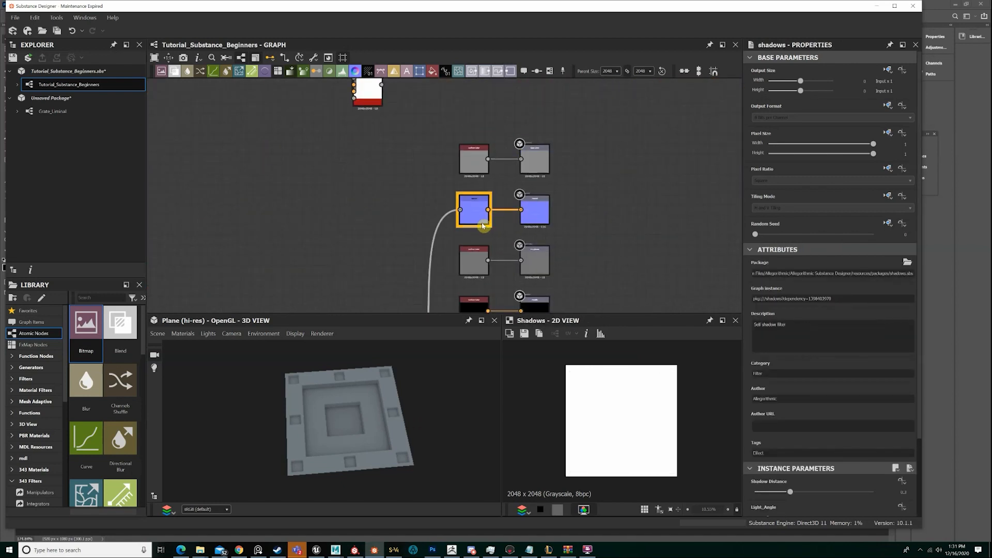
Preview the Normal node and the Height output, and inspect the displaced plane in 3D
{"action": "double_click", "coordinate": [473, 206]}
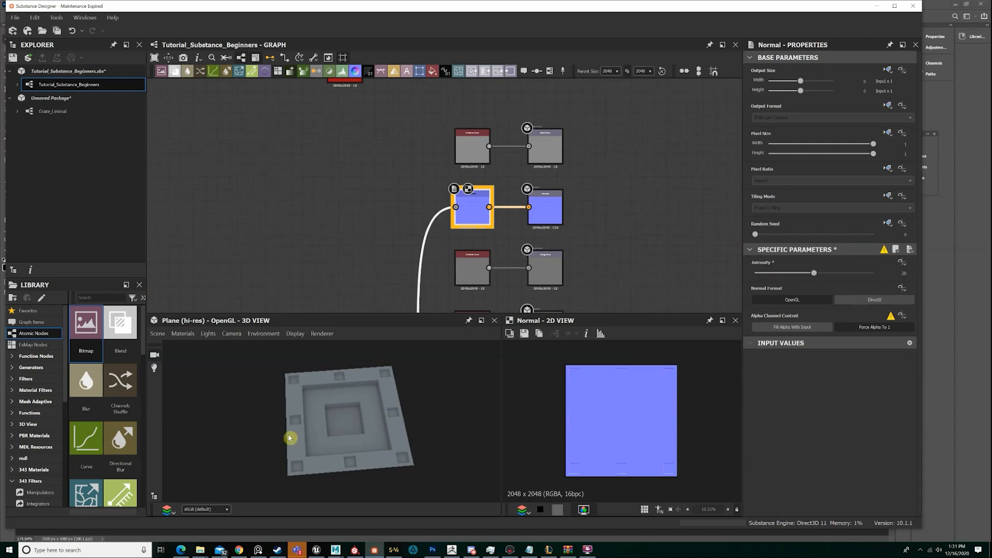
{"action": "left_click_drag", "start_coordinate": [288, 434], "coordinate": [346, 414]}
{"action": "scroll", "coordinate": [504, 207], "scroll_direction": "down", "scroll_amount": 5}
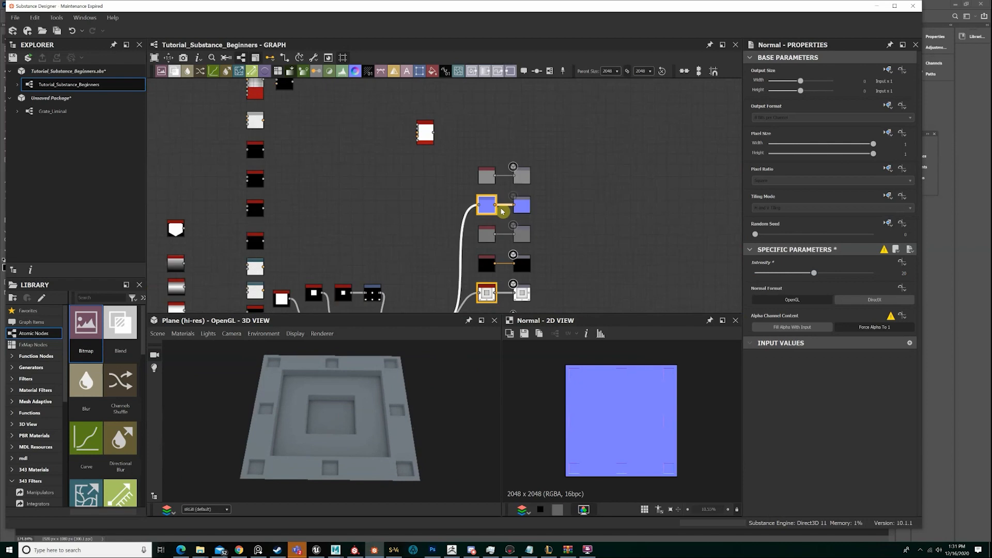
{"action": "scroll", "coordinate": [487, 280], "scroll_direction": "up", "scroll_amount": 7}
{"action": "middle_click_drag", "start_coordinate": [487, 281], "coordinate": [466, 189]}
{"action": "double_click", "coordinate": [586, 289]}
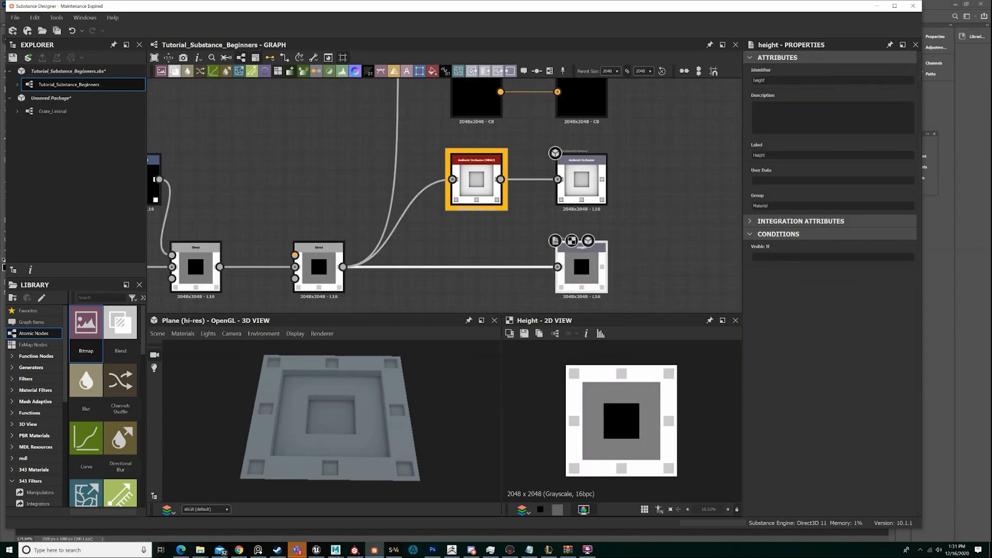
Switch to the ArtStation portfolio in the browser, examine the layered height detail in the Victorian Ceiling artwork, and return to Substance Designer
{"action": "left_click_drag", "start_coordinate": [991, 28], "coordinate": [780, 14]}
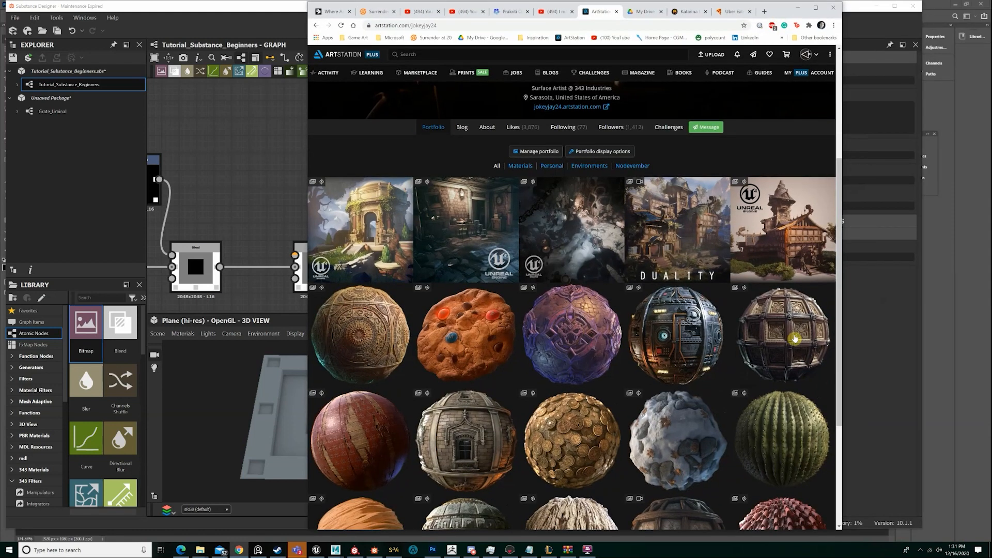
{"action": "left_click", "coordinate": [795, 338]}
{"action": "scroll", "coordinate": [507, 336], "scroll_direction": "down", "scroll_amount": 4}
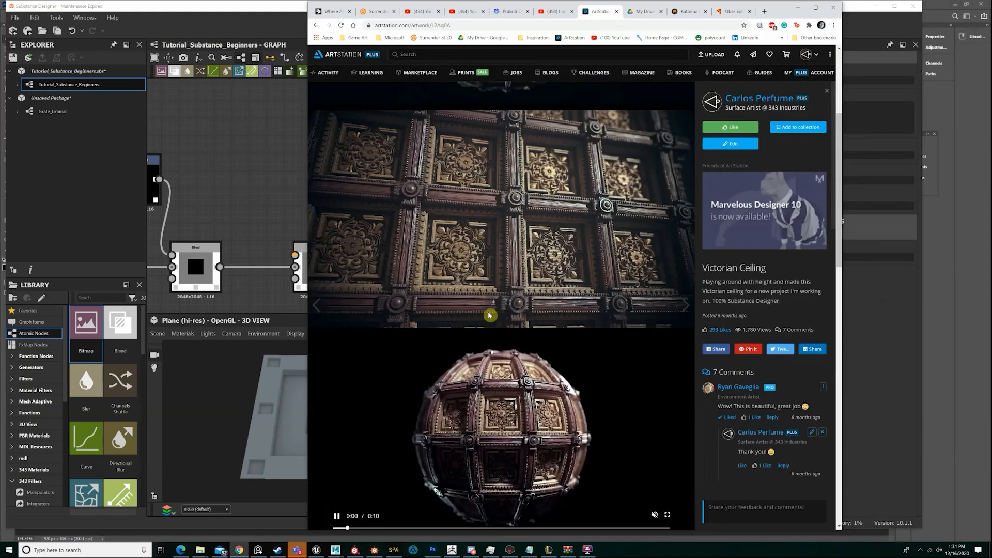
{"action": "scroll", "coordinate": [490, 315], "scroll_direction": "up", "scroll_amount": 2}
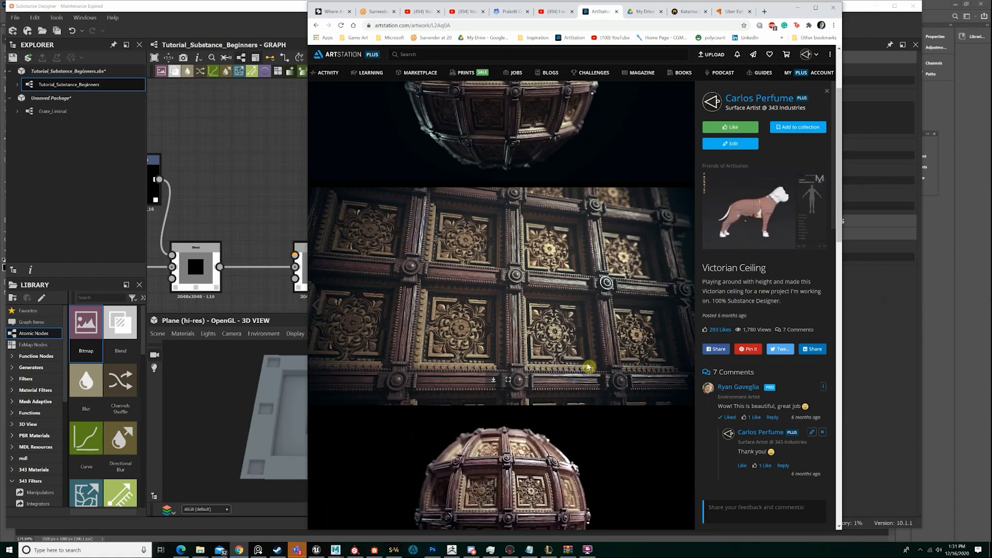
{"action": "scroll", "coordinate": [588, 367], "scroll_direction": "down", "scroll_amount": 6}
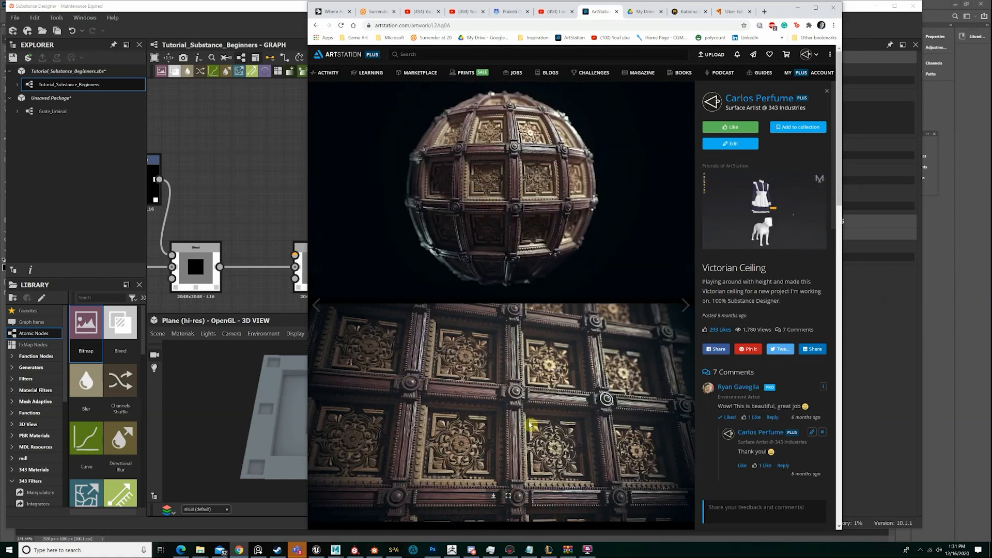
{"action": "scroll", "coordinate": [529, 425], "scroll_direction": "down", "scroll_amount": 3}
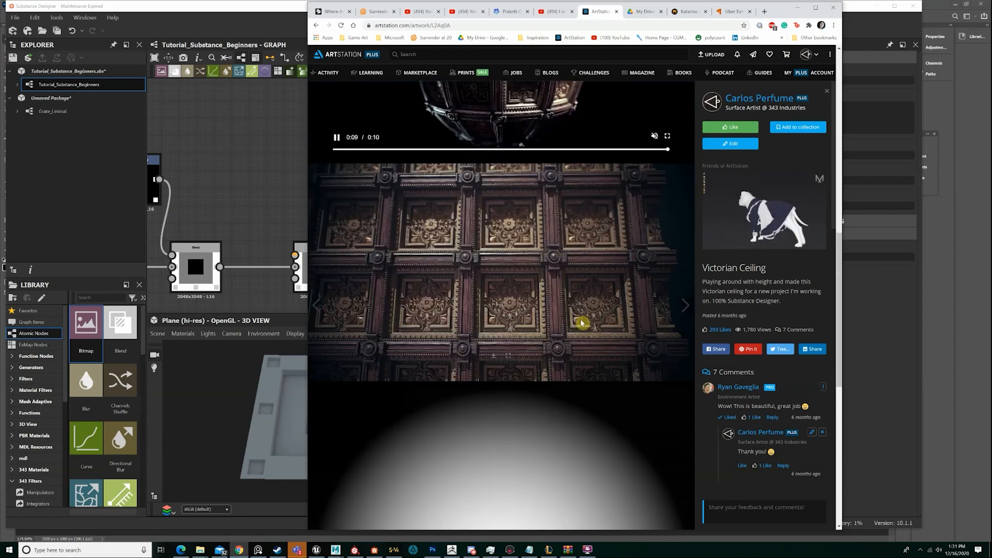
{"action": "scroll", "coordinate": [577, 396], "scroll_direction": "down", "scroll_amount": 8}
{"action": "scroll", "coordinate": [572, 408], "scroll_direction": "up", "scroll_amount": 4}
{"action": "scroll", "coordinate": [567, 379], "scroll_direction": "down", "scroll_amount": 4}
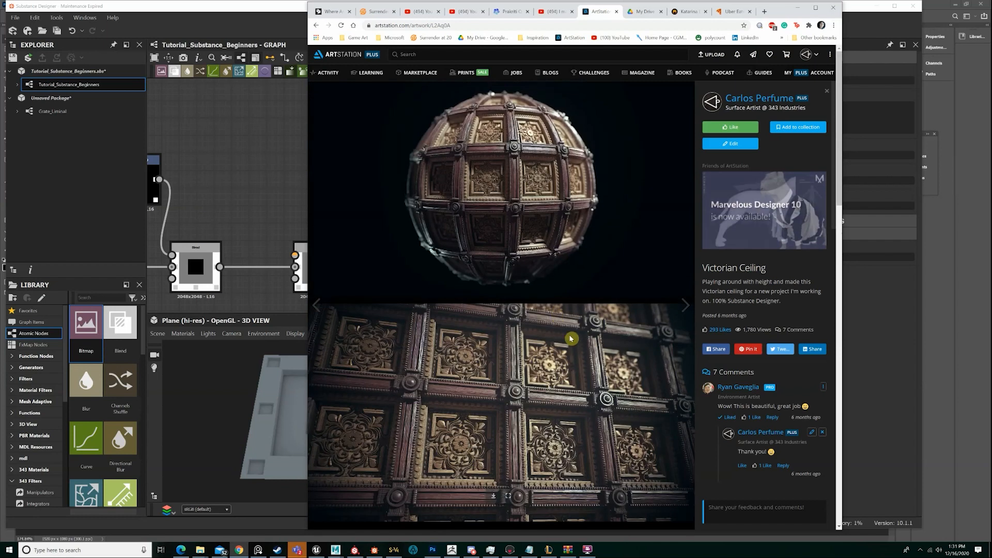
{"action": "scroll", "coordinate": [532, 395], "scroll_direction": "down", "scroll_amount": 3}
{"action": "scroll", "coordinate": [532, 395], "scroll_direction": "down", "scroll_amount": 1}
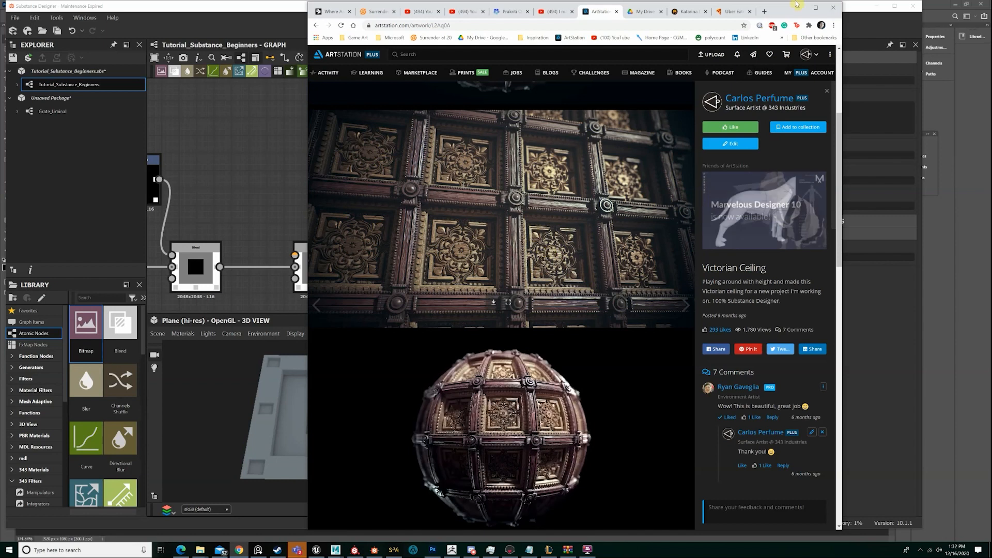
{"action": "left_click_drag", "start_coordinate": [796, 5], "coordinate": [991, 18]}
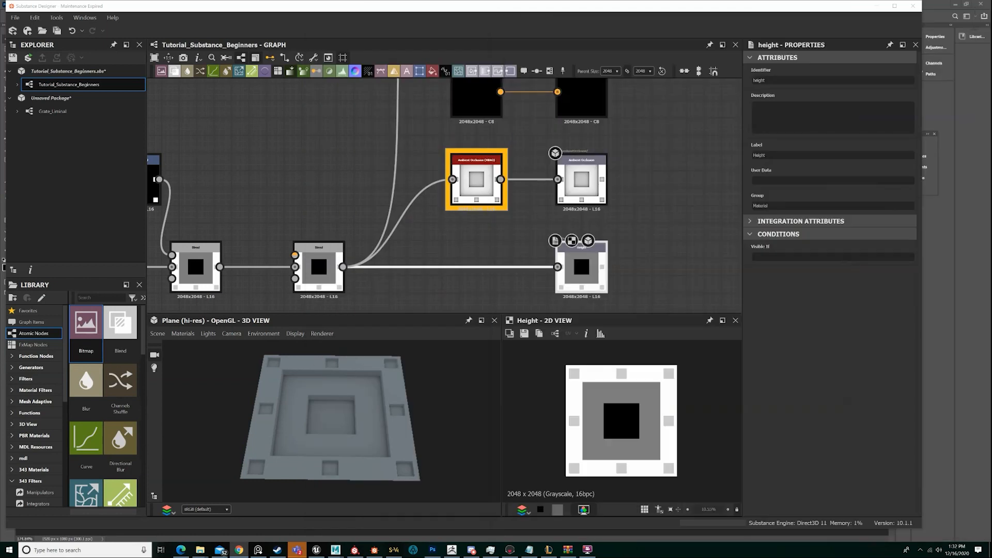
Move the small-square Shape node and its Transformation 2D node up, clear of the other nodes in the blend network
{"action": "scroll", "coordinate": [415, 243], "scroll_direction": "down", "scroll_amount": 4}
{"action": "middle_click_drag", "start_coordinate": [414, 244], "coordinate": [594, 209]}
{"action": "scroll", "coordinate": [595, 209], "scroll_direction": "up", "scroll_amount": 2}
{"action": "scroll", "coordinate": [346, 436], "scroll_direction": "up", "scroll_amount": 3}
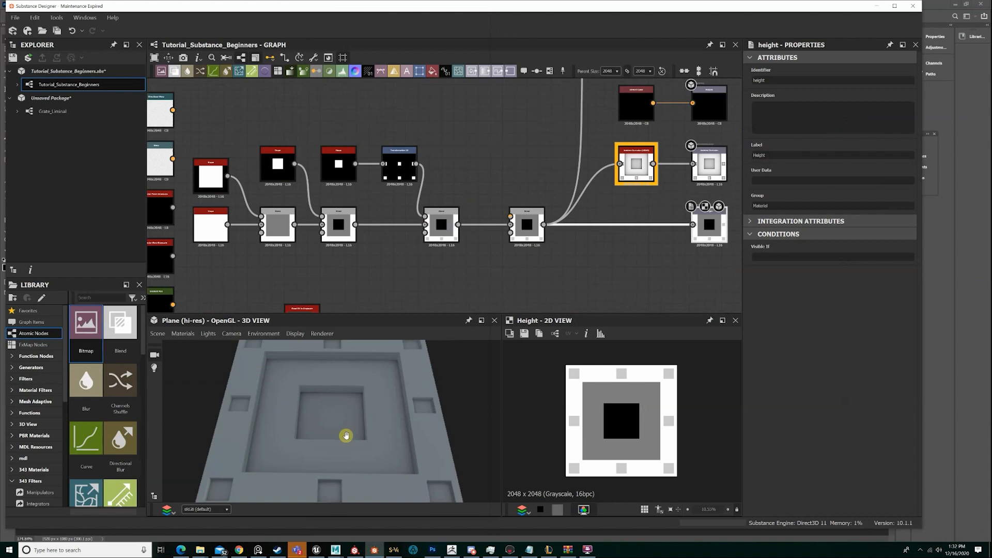
{"action": "mouse_move", "coordinate": [346, 436]}
{"action": "left_mouse_down"}
{"action": "mouse_move", "coordinate": [326, 412]}
{"action": "mouse_move", "coordinate": [360, 427]}
{"action": "left_mouse_up"}
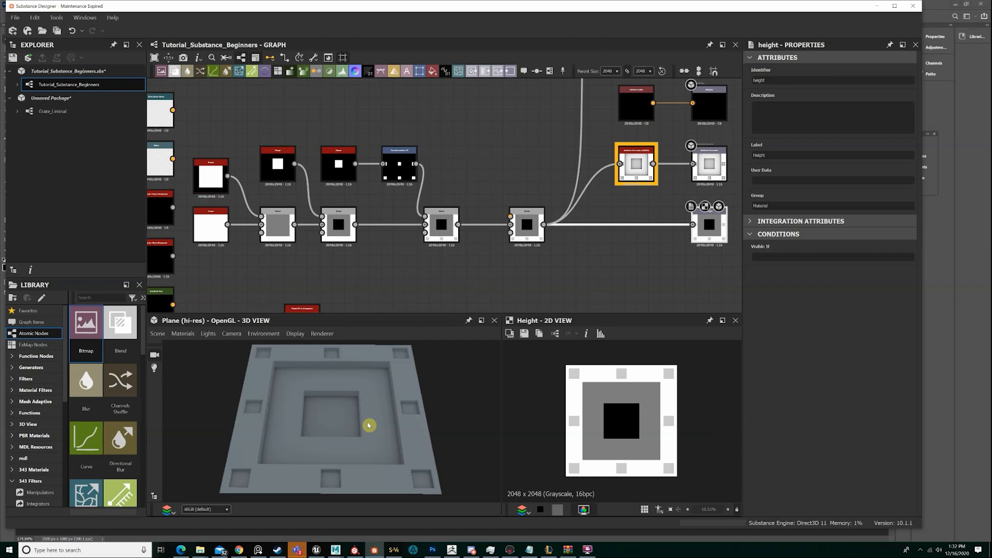
{"action": "scroll", "coordinate": [420, 230], "scroll_direction": "down", "scroll_amount": 5}
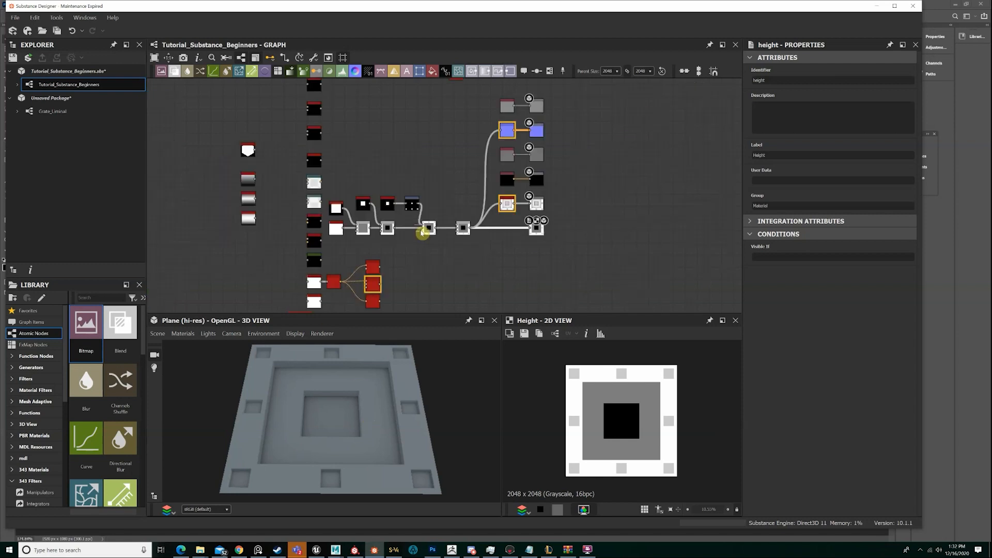
{"action": "middle_click_drag", "start_coordinate": [361, 204], "coordinate": [414, 202]}
{"action": "scroll", "coordinate": [432, 201], "scroll_direction": "up", "scroll_amount": 5}
{"action": "left_click_drag", "start_coordinate": [519, 210], "coordinate": [473, 124]}
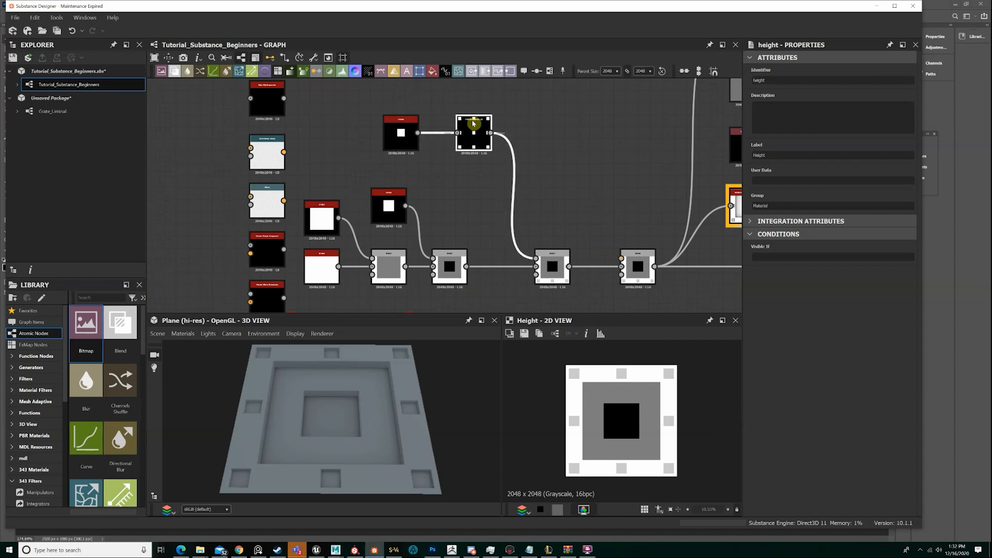
Preview the third Subtract Blend and review how the network feeds the material outputs
{"action": "scroll", "coordinate": [477, 139], "scroll_direction": "down", "scroll_amount": 5}
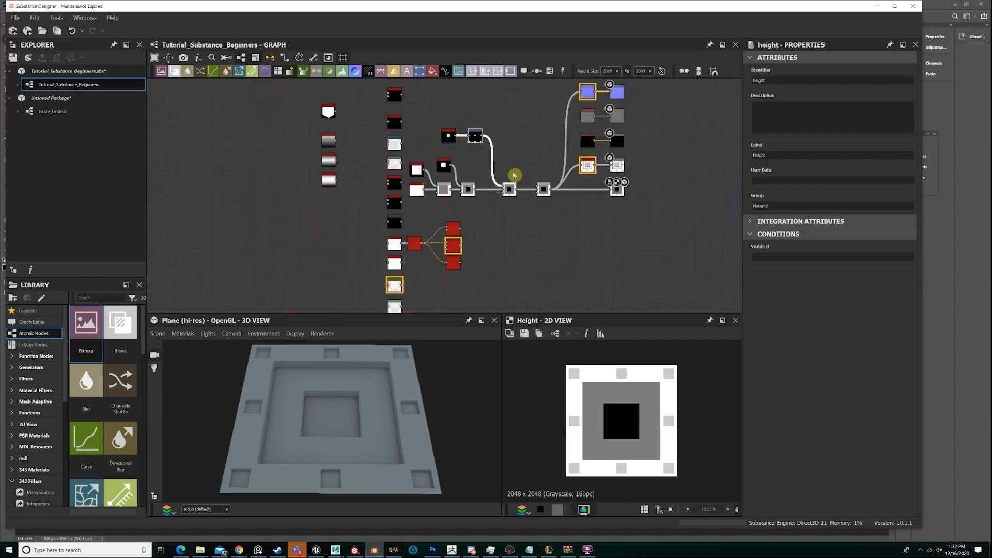
{"action": "middle_click_drag", "start_coordinate": [512, 171], "coordinate": [512, 203]}
{"action": "scroll", "coordinate": [512, 204], "scroll_direction": "up", "scroll_amount": 3}
{"action": "double_click", "coordinate": [512, 189]}
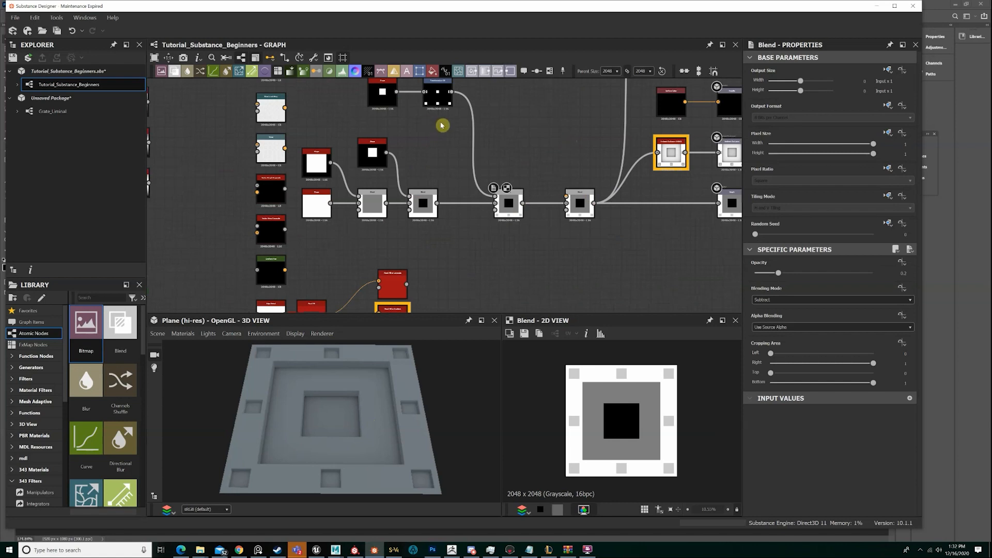
{"action": "scroll", "coordinate": [595, 142], "scroll_direction": "down", "scroll_amount": 3}
{"action": "middle_click_drag", "start_coordinate": [595, 142], "coordinate": [576, 202]}
{"action": "middle_click_drag", "start_coordinate": [631, 179], "coordinate": [610, 213]}
{"action": "scroll", "coordinate": [600, 199], "scroll_direction": "up", "scroll_amount": 2}
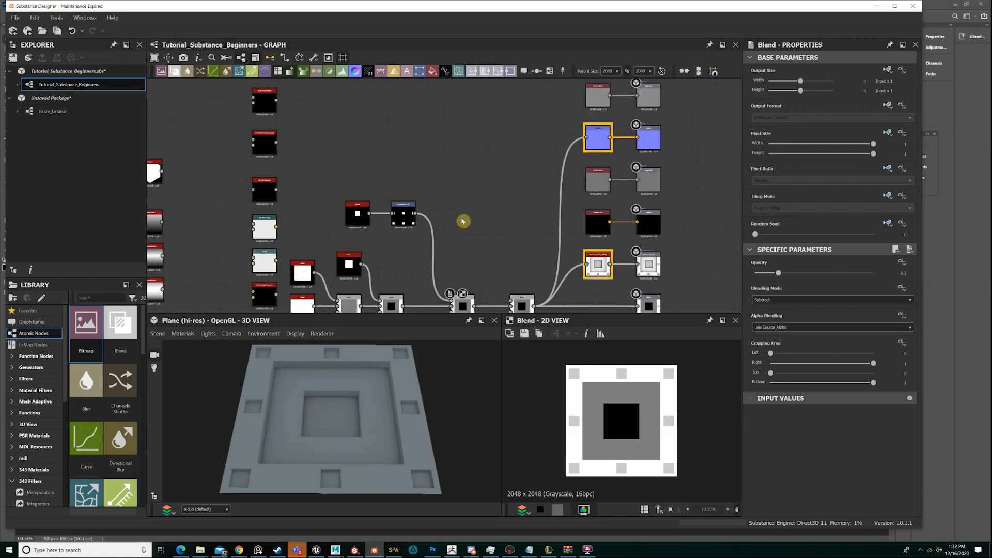
Reposition the small-square Shape and Transformation 2D nodes directly above the second scaled Shape node
{"action": "left_click_drag", "start_coordinate": [342, 172], "coordinate": [432, 234]}
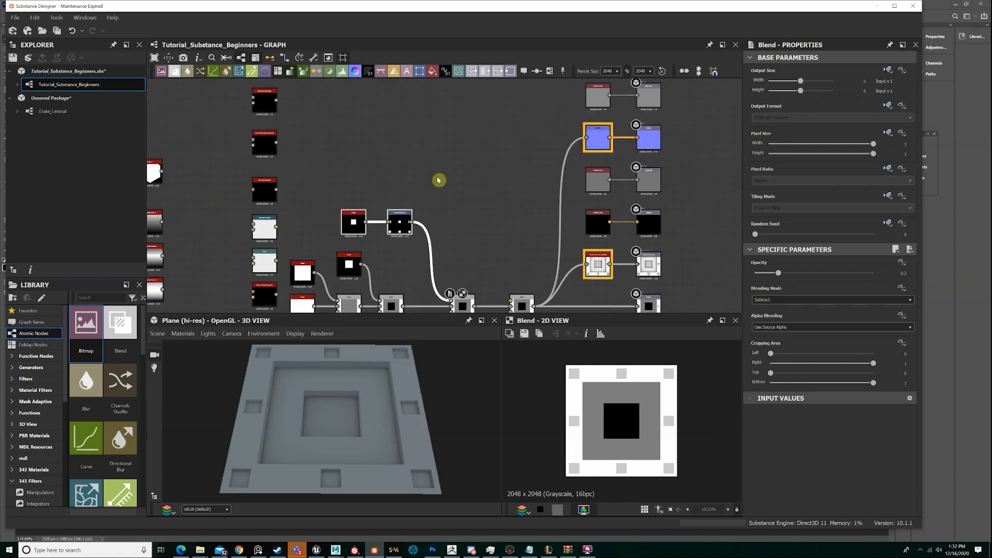
{"action": "scroll", "coordinate": [480, 171], "scroll_direction": "down", "scroll_amount": 3}
{"action": "scroll", "coordinate": [484, 200], "scroll_direction": "up", "scroll_amount": 3}
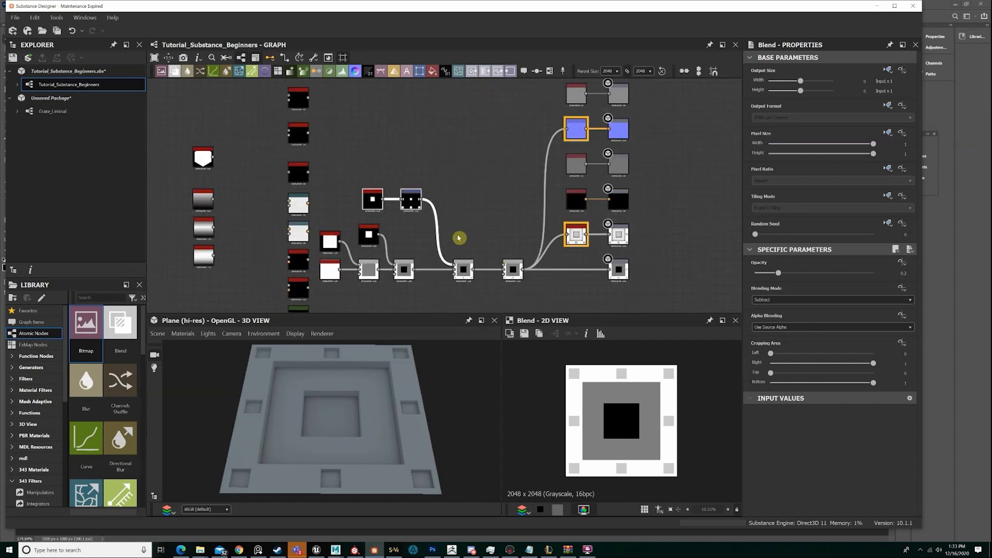
{"action": "middle_click_drag", "start_coordinate": [450, 241], "coordinate": [463, 215]}
{"action": "scroll", "coordinate": [463, 215], "scroll_direction": "up", "scroll_amount": 1}
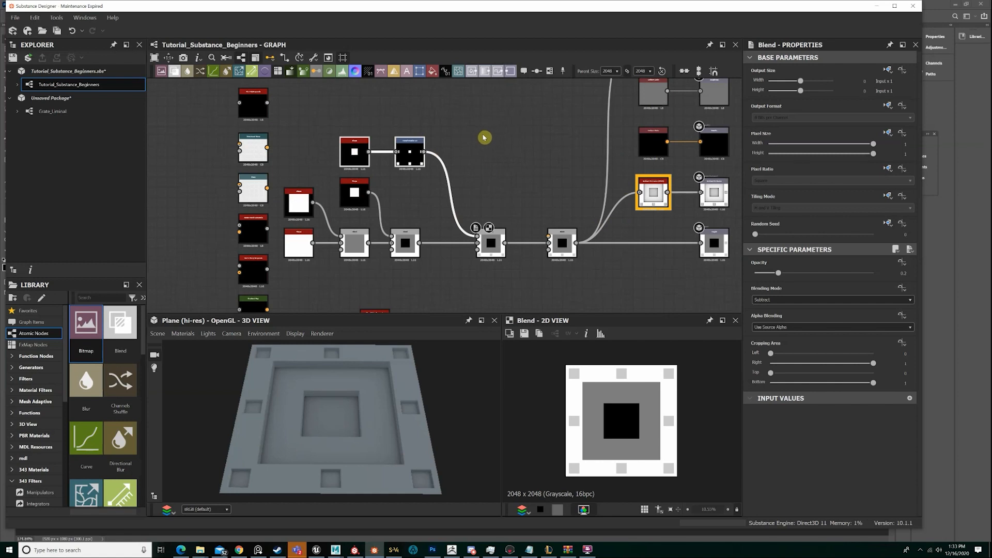
{"action": "scroll", "coordinate": [485, 134], "scroll_direction": "down", "scroll_amount": 2}
{"action": "scroll", "coordinate": [477, 146], "scroll_direction": "up", "scroll_amount": 4}
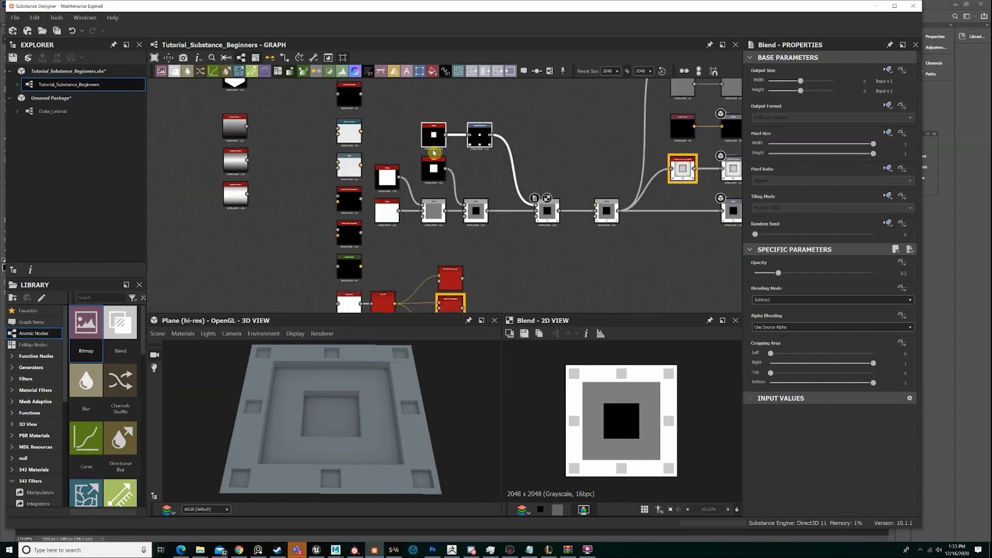
Shift the first three Shape nodes and the first two Blend nodes slightly right, closer to the third Blend
{"action": "left_click_drag", "start_coordinate": [312, 181], "coordinate": [319, 181]}
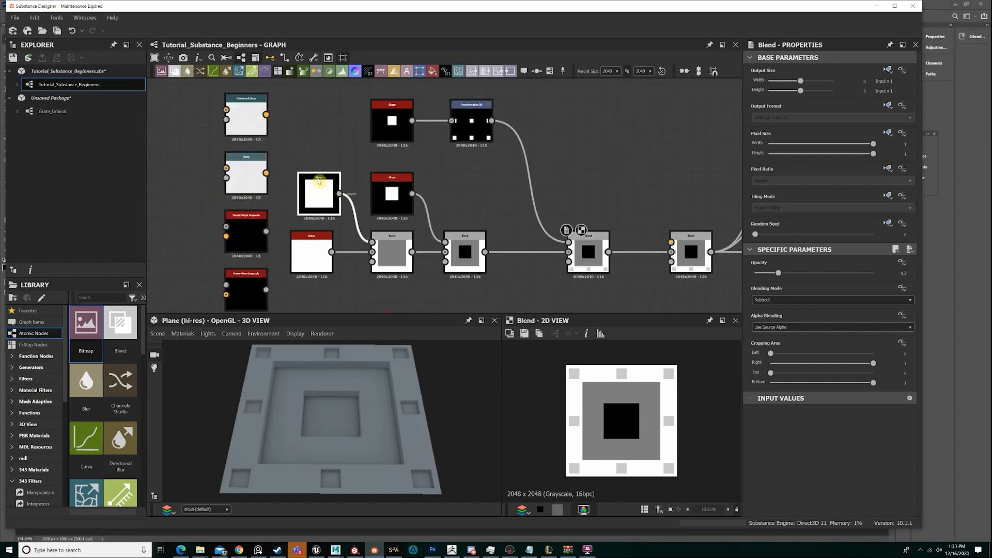
{"action": "scroll", "coordinate": [340, 189], "scroll_direction": "down", "scroll_amount": 3}
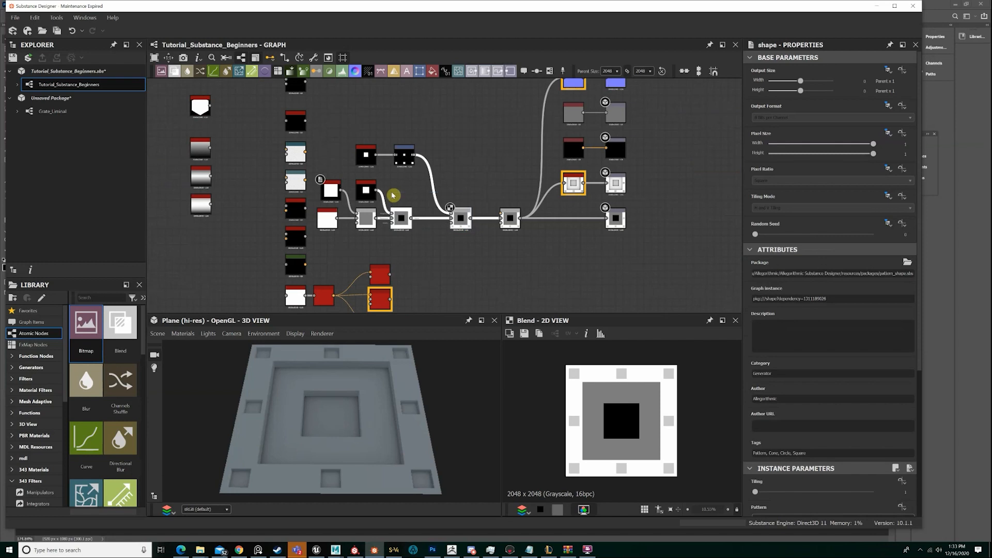
{"action": "left_click", "coordinate": [345, 189]}
{"action": "left_click_drag", "start_coordinate": [341, 189], "coordinate": [340, 187]}
{"action": "left_click_drag", "start_coordinate": [296, 122], "coordinate": [401, 247]}
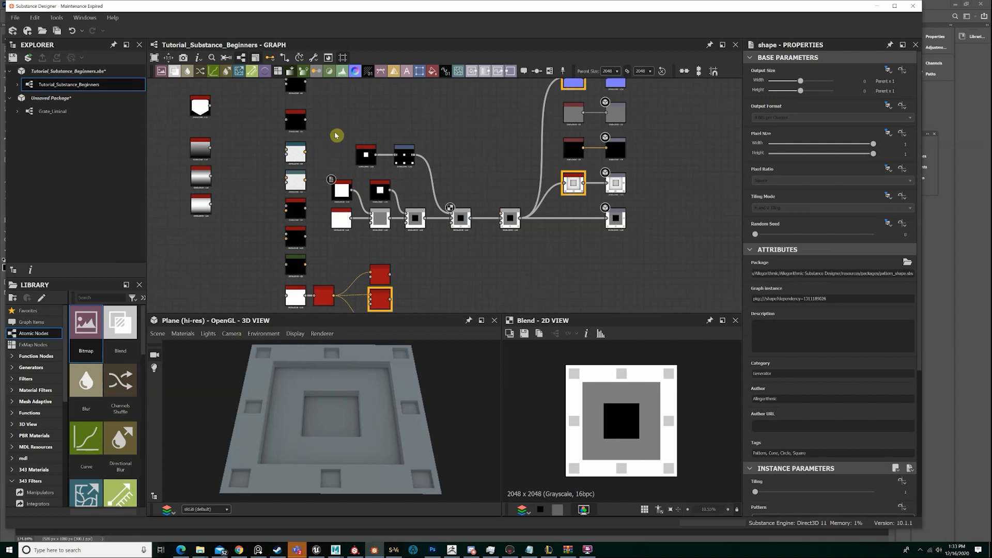
Select the whole connected network with its output nodes and move it right, away from the column of unconnected nodes
{"action": "left_click_drag", "start_coordinate": [335, 136], "coordinate": [502, 249]}
{"action": "scroll", "coordinate": [510, 247], "scroll_direction": "down", "scroll_amount": 3}
{"action": "left_click_drag", "start_coordinate": [573, 248], "coordinate": [439, 153]}
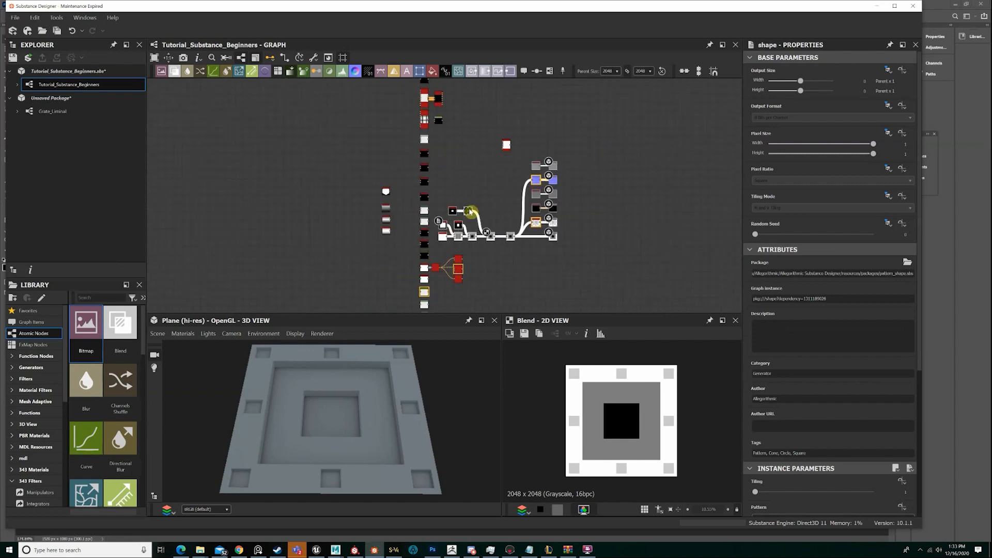
{"action": "left_click_drag", "start_coordinate": [467, 212], "coordinate": [560, 213]}
{"action": "scroll", "coordinate": [558, 218], "scroll_direction": "up", "scroll_amount": 5}
{"action": "scroll", "coordinate": [569, 230], "scroll_direction": "up", "scroll_amount": 2}
{"action": "scroll", "coordinate": [594, 227], "scroll_direction": "down", "scroll_amount": 6}
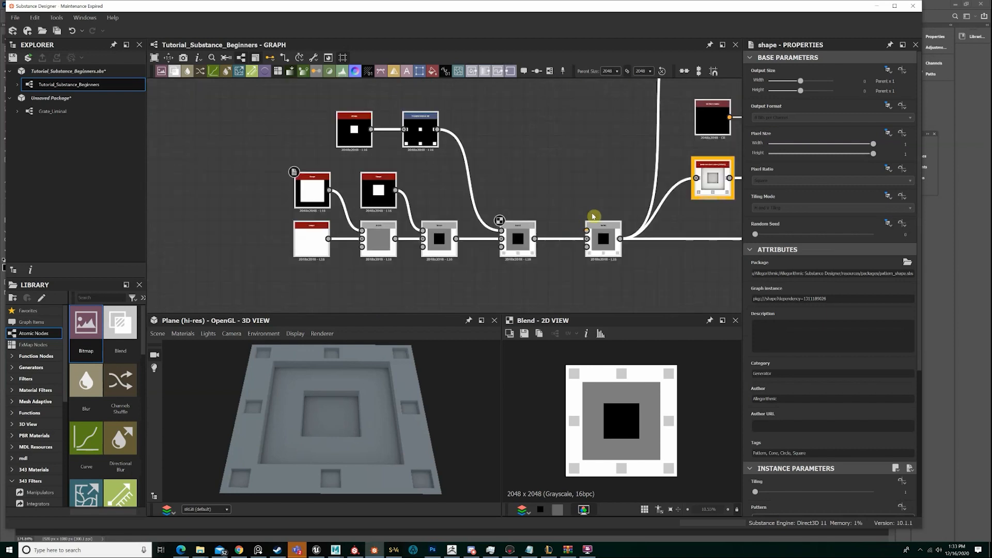
Inspect the displaced plane, view the 0, 0.5 and 1 height chart in Photoshop, and return to Substance Designer
{"action": "left_click_drag", "start_coordinate": [354, 399], "coordinate": [379, 426]}
{"action": "scroll", "coordinate": [378, 426], "scroll_direction": "up", "scroll_amount": 4}
{"action": "scroll", "coordinate": [378, 426], "scroll_direction": "down", "scroll_amount": 4}
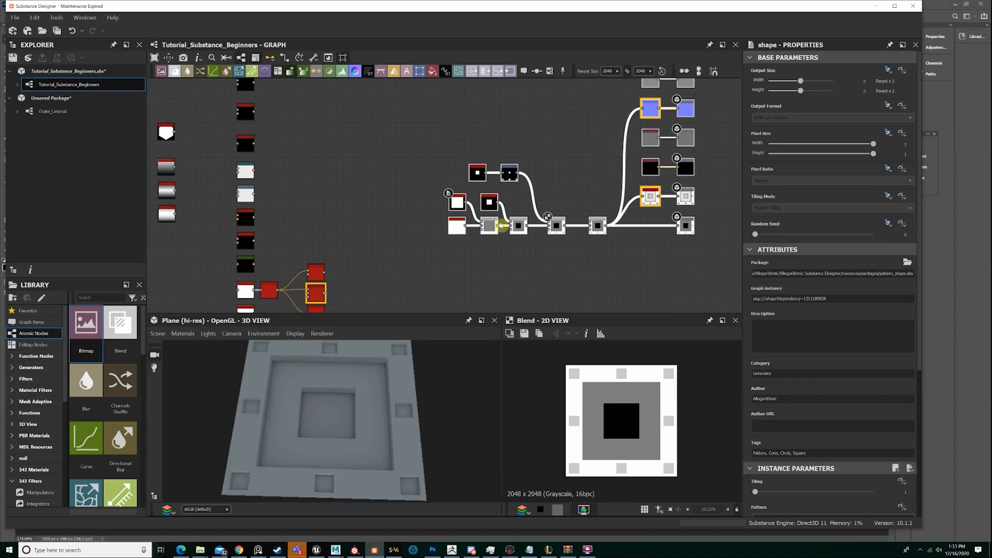
{"action": "scroll", "coordinate": [646, 224], "scroll_direction": "down", "scroll_amount": 4}
{"action": "left_click_drag", "start_coordinate": [662, 227], "coordinate": [626, 219]}
{"action": "left_click_drag", "start_coordinate": [540, 135], "coordinate": [613, 115]}
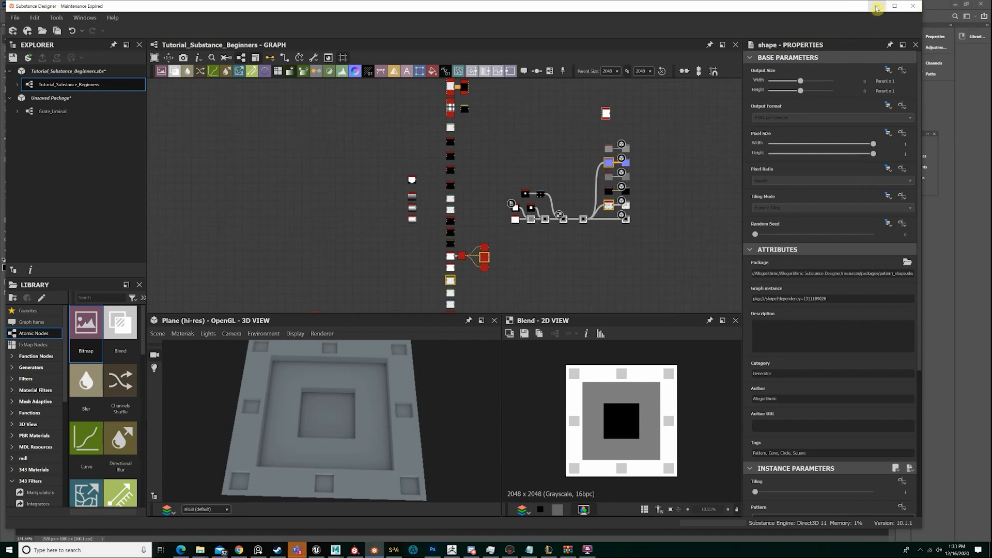
{"action": "left_click", "coordinate": [877, 7]}
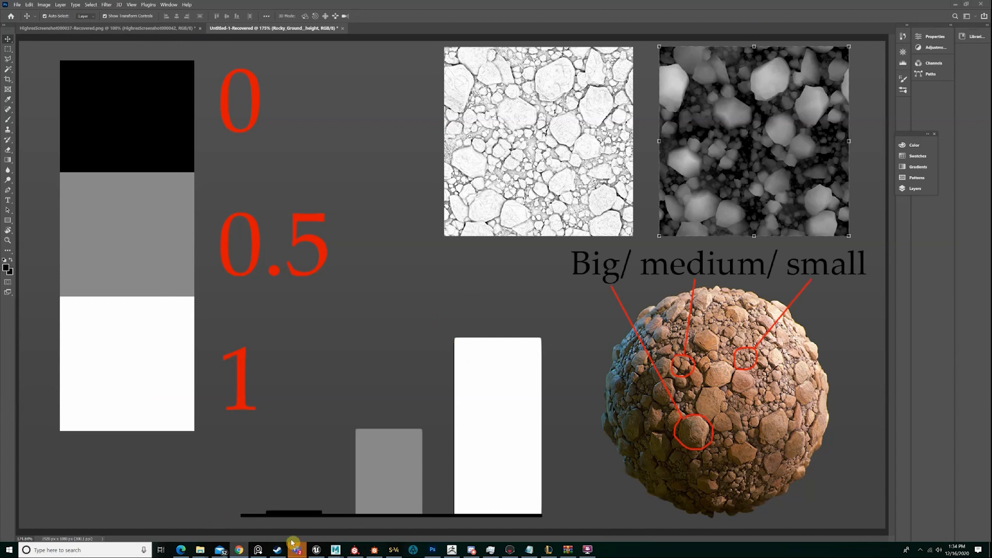
{"action": "left_click", "coordinate": [379, 546]}
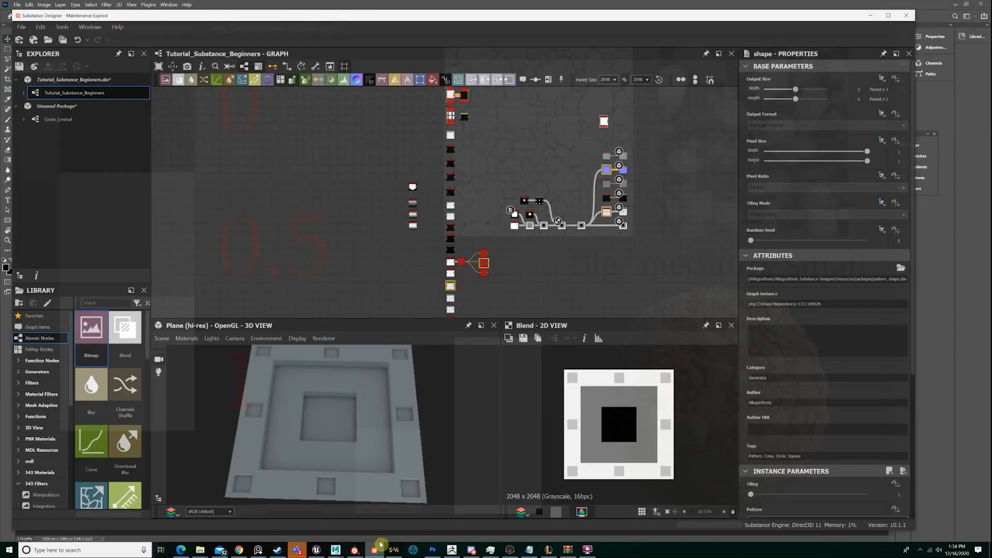
Preview the Gradient Linear 1 node and add a Quantize Grayscale node connected to its output
{"action": "scroll", "coordinate": [385, 125], "scroll_direction": "up", "scroll_amount": 6}
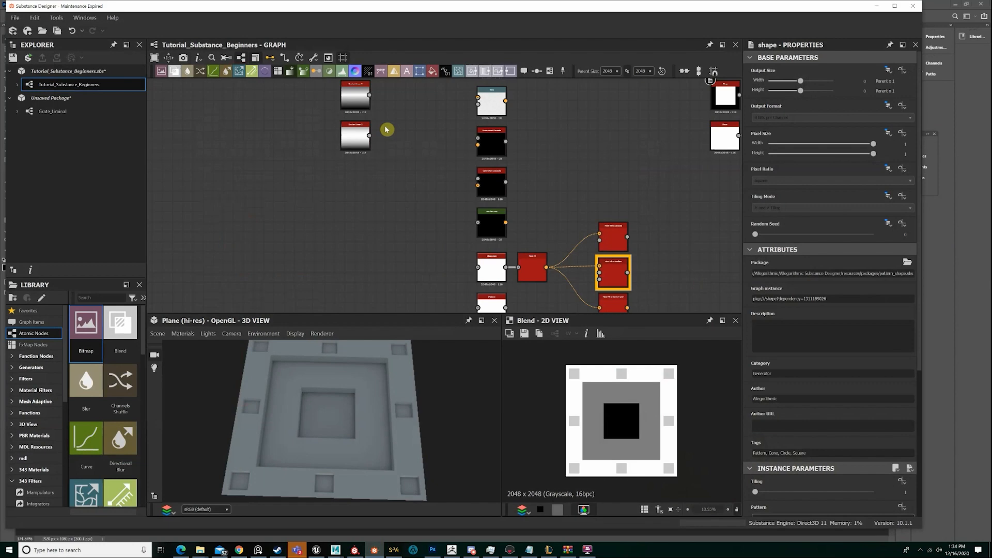
{"action": "left_click", "coordinate": [355, 135]}
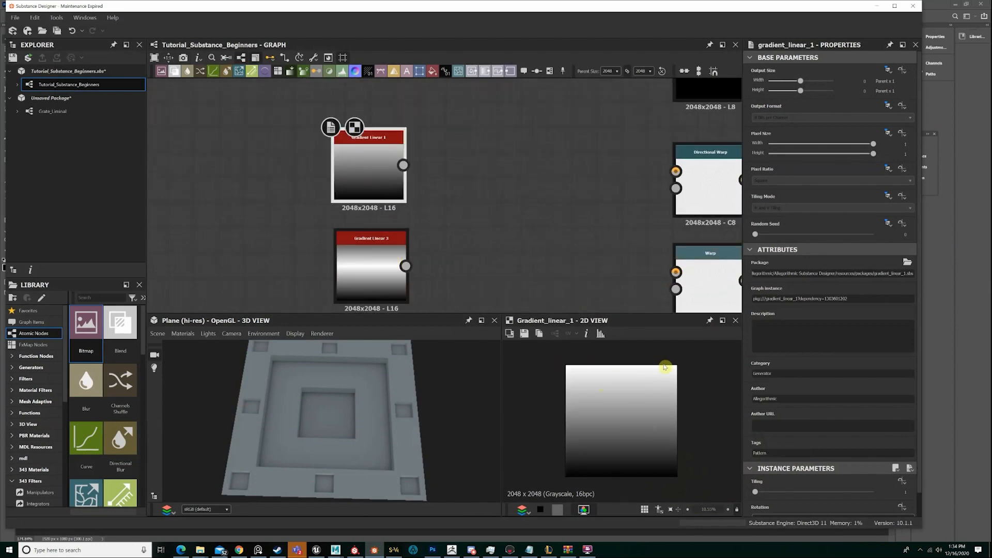
{"action": "key", "text": "space"}
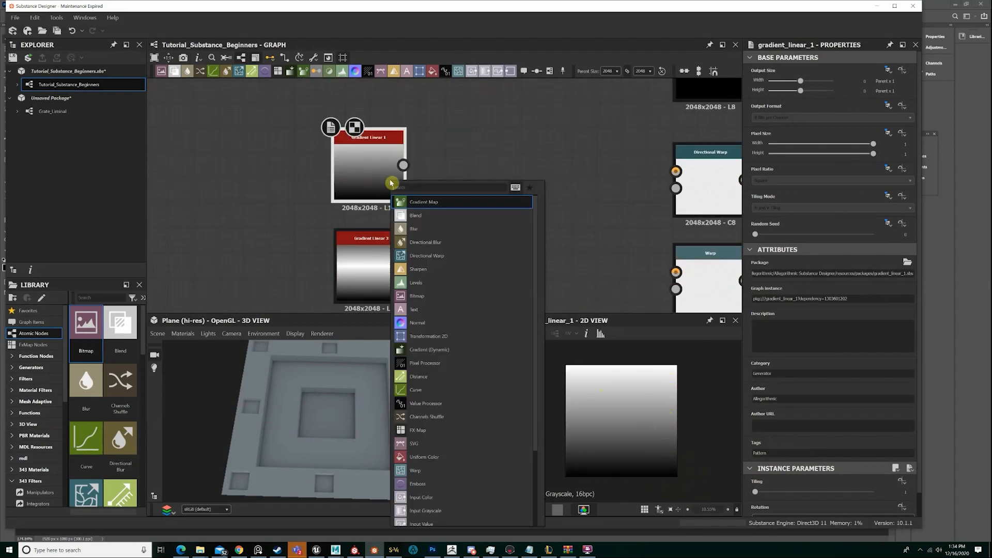
{"action": "type", "text": "shape"}
{"action": "key", "text": "Escape"}
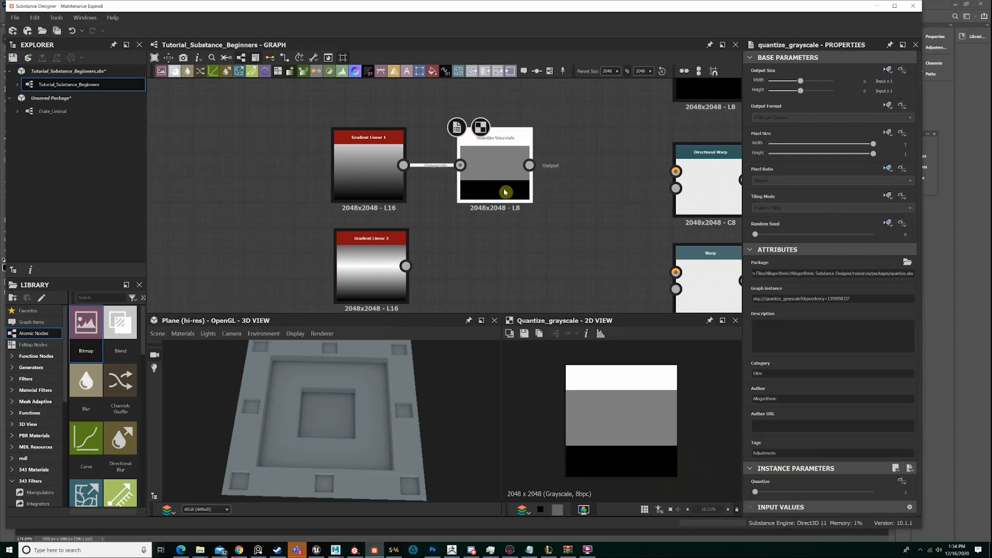
Set the Quantize Grayscale node's Quantize value to 10 and examine the gradient bands in the 2D view
{"action": "left_click_drag", "start_coordinate": [756, 494], "coordinate": [759, 494]}
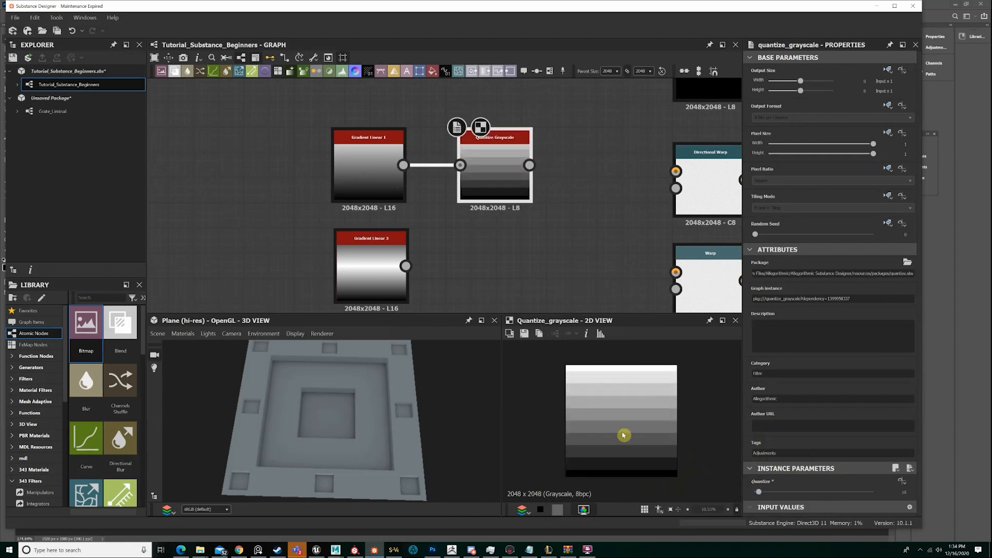
{"action": "scroll", "coordinate": [625, 434], "scroll_direction": "up", "scroll_amount": 2}
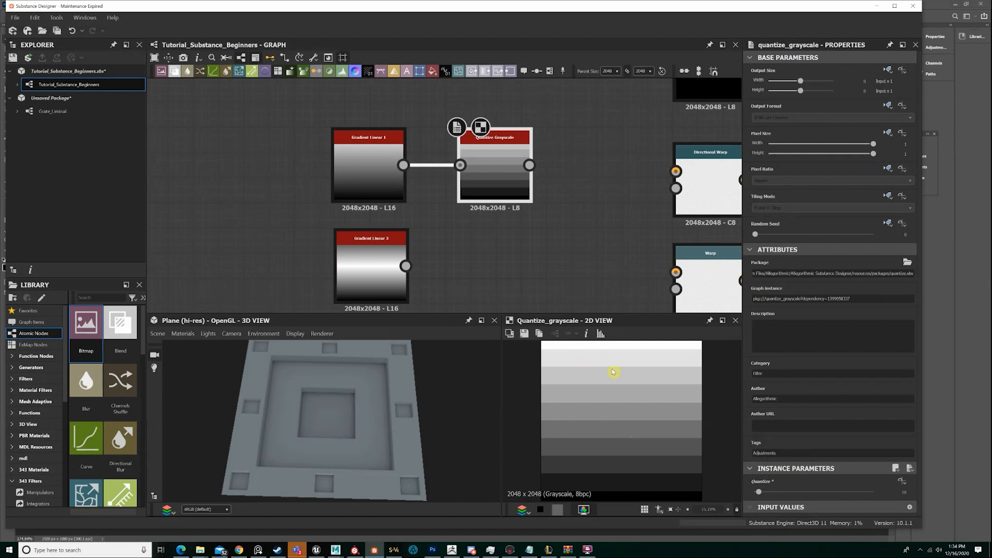
{"action": "scroll", "coordinate": [613, 373], "scroll_direction": "down", "scroll_amount": 1}
{"action": "scroll", "coordinate": [613, 373], "scroll_direction": "up", "scroll_amount": 1}
Switch to Photoshop, add a new layer above Rocky_Ground__height, and paint a small black patch in the empty area beside the 0 label
{"action": "left_click", "coordinate": [931, 7]}
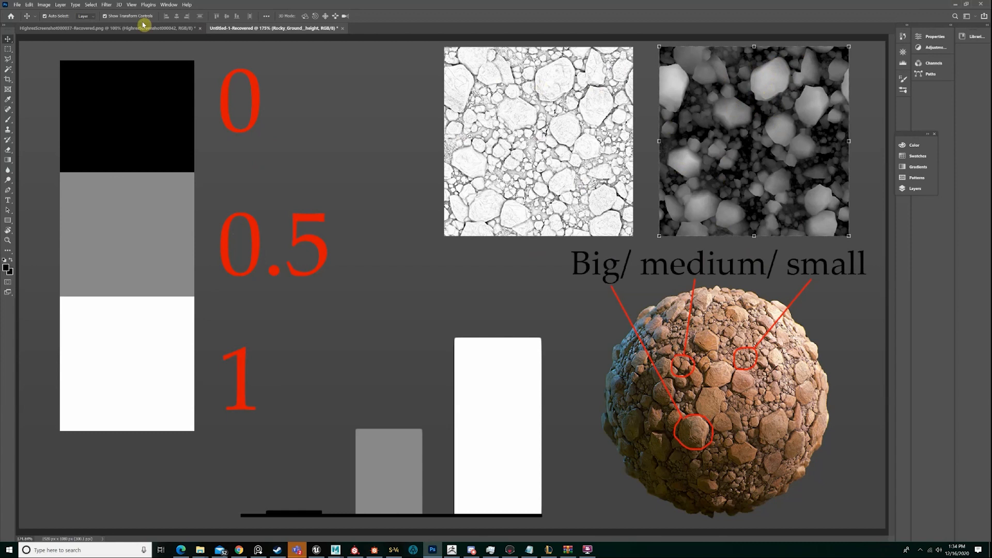
{"action": "key", "text": "z"}
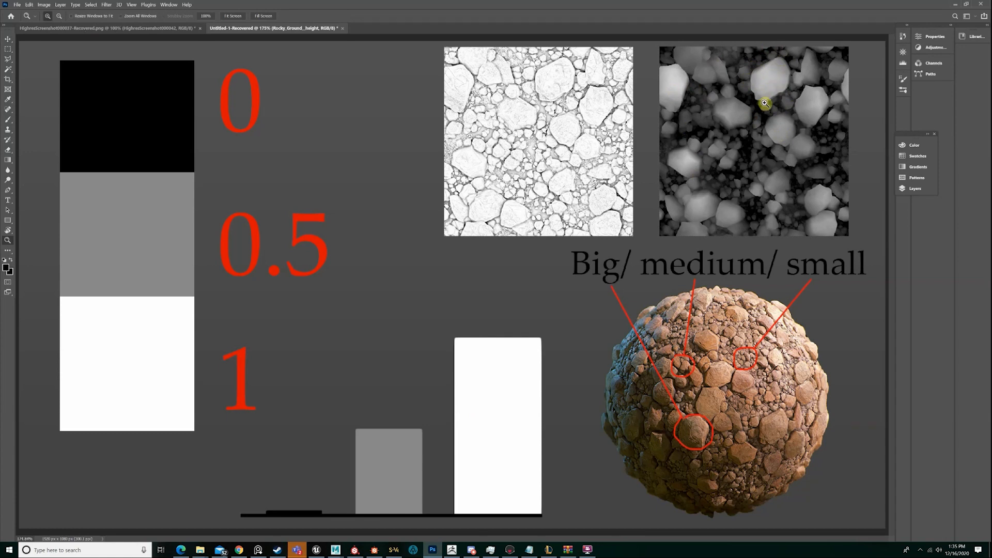
{"action": "left_click", "coordinate": [927, 189]}
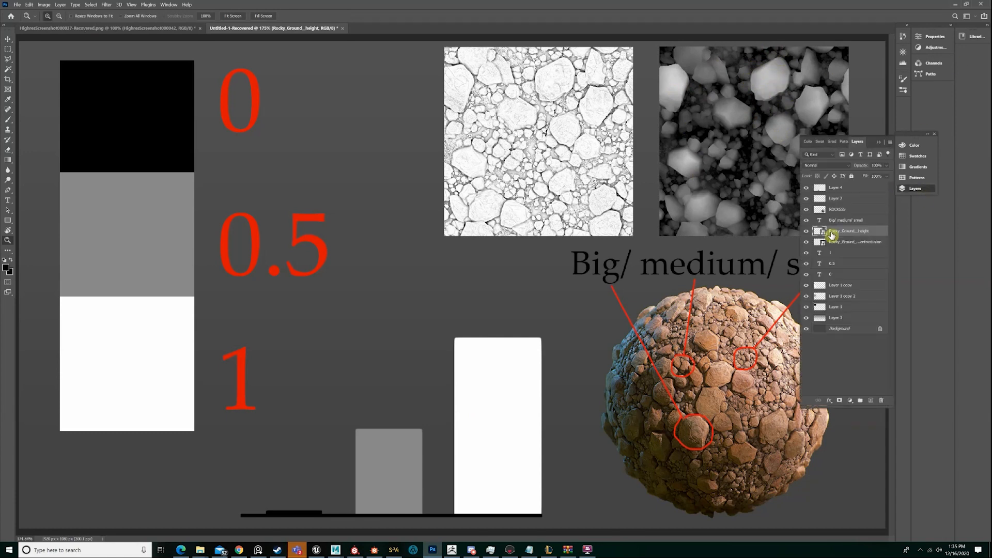
{"action": "left_click", "coordinate": [871, 401]}
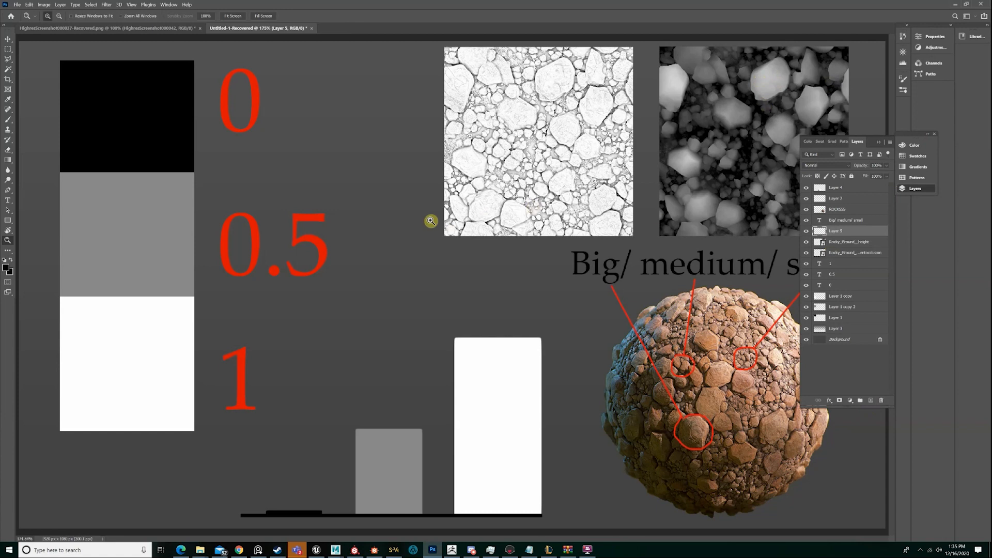
{"action": "key", "text": "b"}
{"action": "mouse_move", "coordinate": [365, 154]}
{"action": "left_mouse_down"}
{"action": "mouse_move", "coordinate": [365, 138]}
{"action": "mouse_move", "coordinate": [385, 138]}
{"action": "mouse_move", "coordinate": [370, 150]}
{"action": "left_mouse_up"}
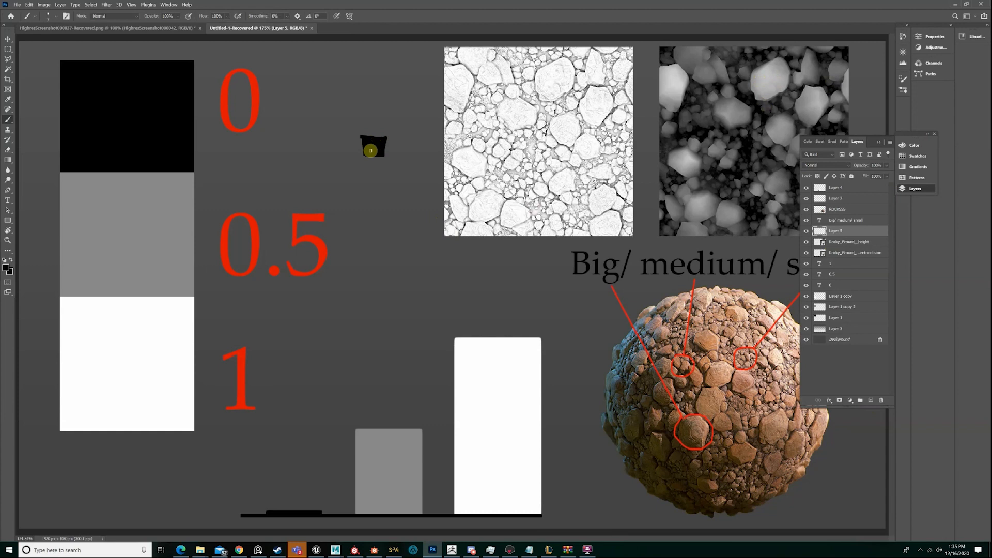
Using Sampled Brush 45 1, paint a white head block and two curved white arms onto the black patch
{"action": "left_click", "coordinate": [51, 19]}
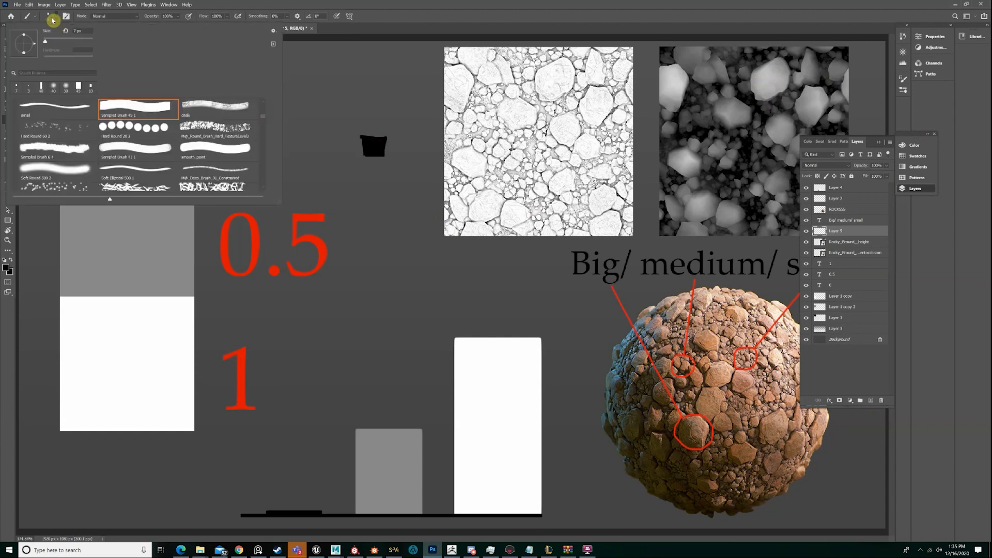
{"action": "left_click", "coordinate": [115, 150]}
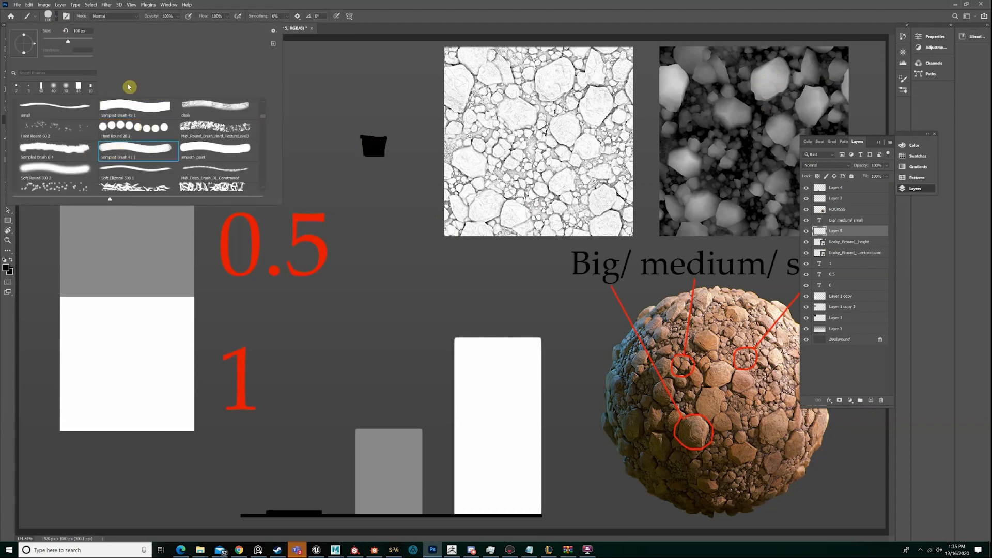
{"action": "left_click", "coordinate": [131, 106]}
{"action": "left_click", "coordinate": [54, 17]}
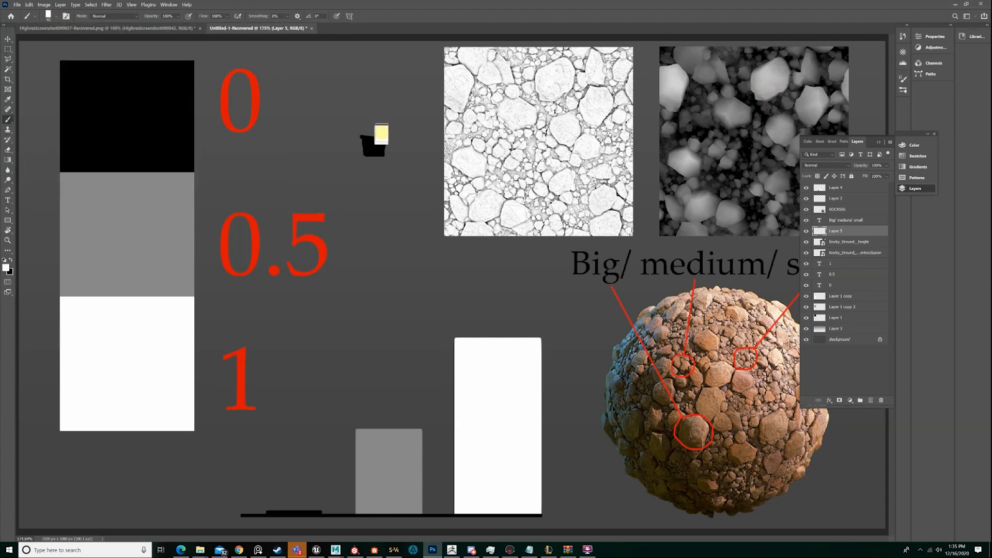
{"action": "key", "text": "x"}
{"action": "key", "text": "x"}
{"action": "left_click_drag", "start_coordinate": [365, 146], "coordinate": [347, 195]}
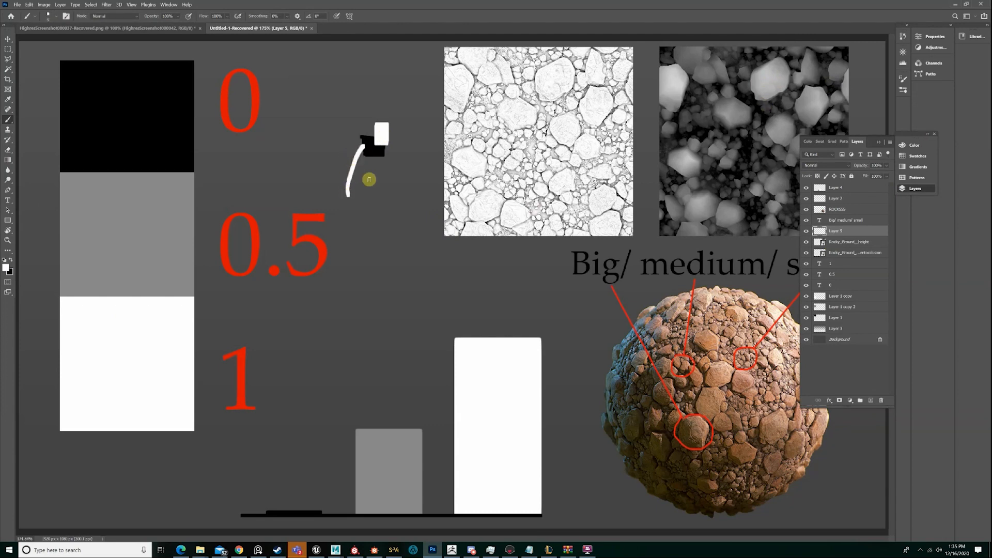
{"action": "left_click_drag", "start_coordinate": [386, 143], "coordinate": [399, 195]}
{"action": "left_click", "coordinate": [374, 146], "text": "alt"}
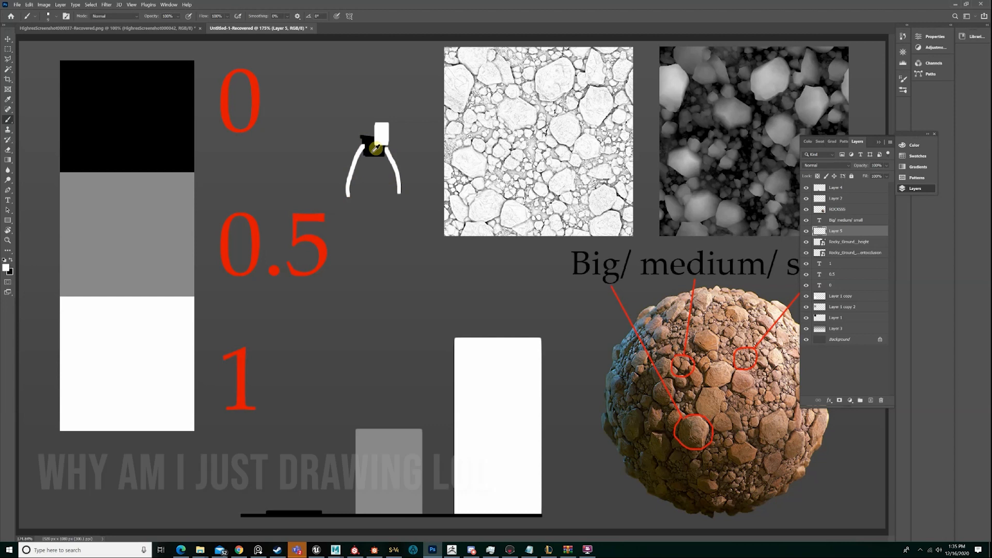
Paint a grey lower torso in the colour of the 0.5 block and add two white legs below it
{"action": "key", "text": "x"}
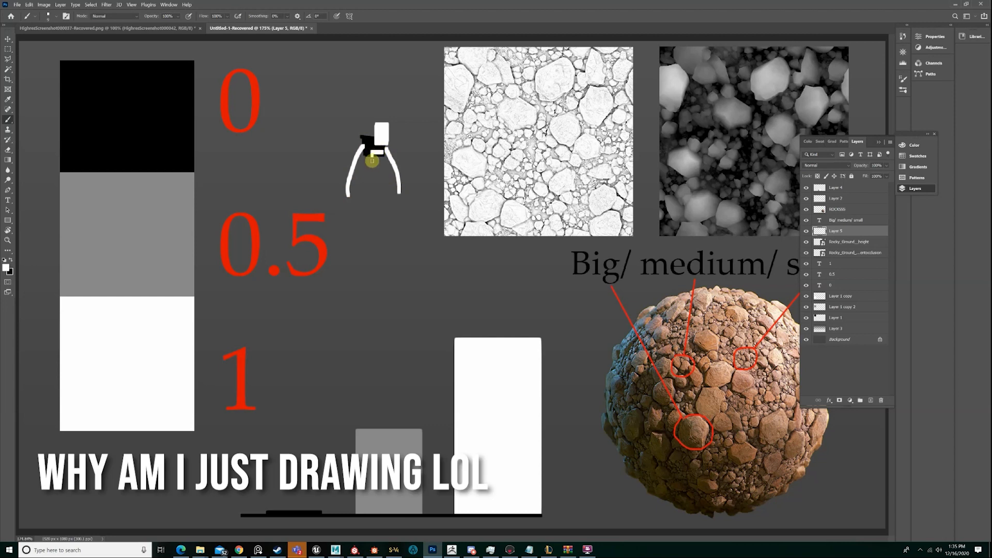
{"action": "left_click", "coordinate": [172, 221], "text": "alt"}
{"action": "left_click_drag", "start_coordinate": [373, 152], "coordinate": [381, 152]}
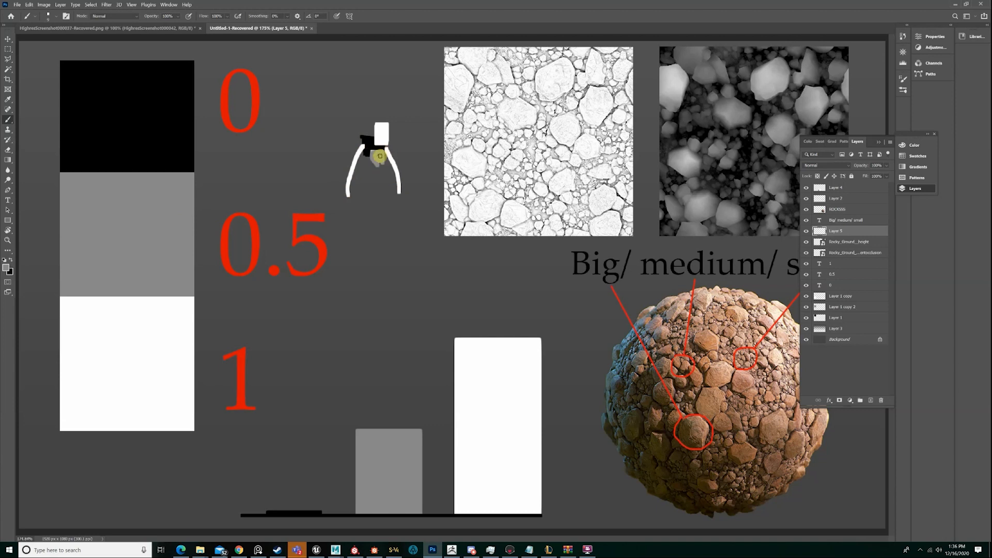
{"action": "left_click_drag", "start_coordinate": [377, 155], "coordinate": [373, 143]}
{"action": "left_click", "coordinate": [391, 150], "text": "alt"}
{"action": "left_click", "coordinate": [373, 167]}
{"action": "left_click", "coordinate": [382, 168]}
{"action": "mouse_move", "coordinate": [373, 166]}
{"action": "left_mouse_down"}
{"action": "mouse_move", "coordinate": [371, 206]}
{"action": "mouse_move", "coordinate": [383, 187]}
{"action": "mouse_move", "coordinate": [386, 206]}
{"action": "left_mouse_up"}
Paint black facial details on the figure's white head, reducing the brush size for the finer marks
{"action": "left_click", "coordinate": [375, 139], "text": "alt"}
{"action": "mouse_move", "coordinate": [377, 128]}
{"action": "left_mouse_down"}
{"action": "mouse_move", "coordinate": [381, 140]}
{"action": "mouse_move", "coordinate": [378, 130]}
{"action": "left_mouse_up"}
{"action": "left_click", "coordinate": [380, 130], "text": "alt"}
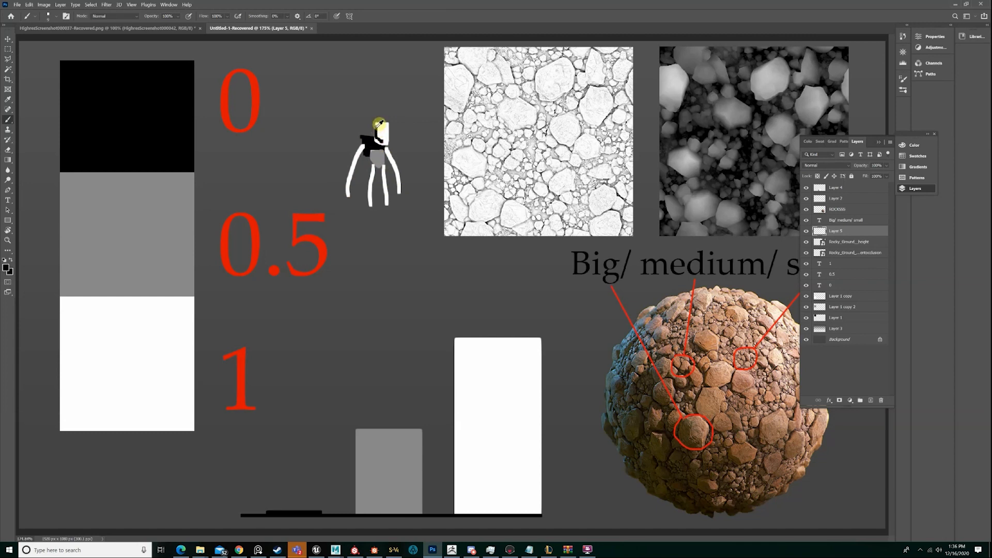
{"action": "key", "text": "bracketleft"}
{"action": "key", "text": "bracketleft"}
{"action": "key", "text": "bracketleft"}
Draw a white staff with a scribbled round top beside the figure and connect it with an arm line
{"action": "key", "text": "x"}
{"action": "mouse_move", "coordinate": [417, 79]}
{"action": "left_mouse_down"}
{"action": "mouse_move", "coordinate": [390, 76]}
{"action": "mouse_move", "coordinate": [417, 84]}
{"action": "mouse_move", "coordinate": [398, 91]}
{"action": "mouse_move", "coordinate": [406, 84]}
{"action": "mouse_move", "coordinate": [419, 237]}
{"action": "left_mouse_up"}
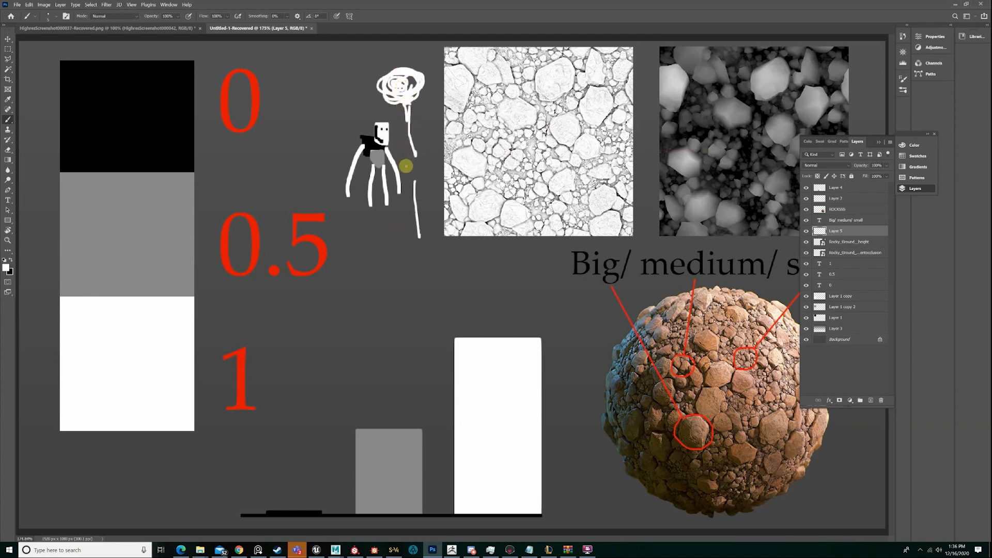
{"action": "left_click_drag", "start_coordinate": [406, 166], "coordinate": [384, 167], "text": "shift"}
Hide the doodle layer, select the Rocky_Ground__height layer, and collapse the layer list
{"action": "left_click", "coordinate": [806, 231]}
{"action": "left_click", "coordinate": [808, 232]}
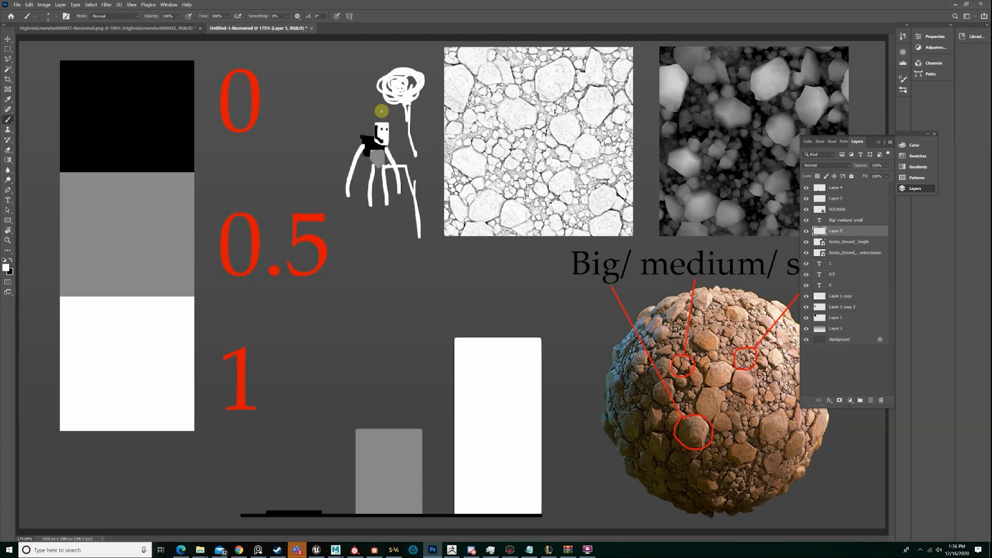
{"action": "left_click", "coordinate": [807, 232]}
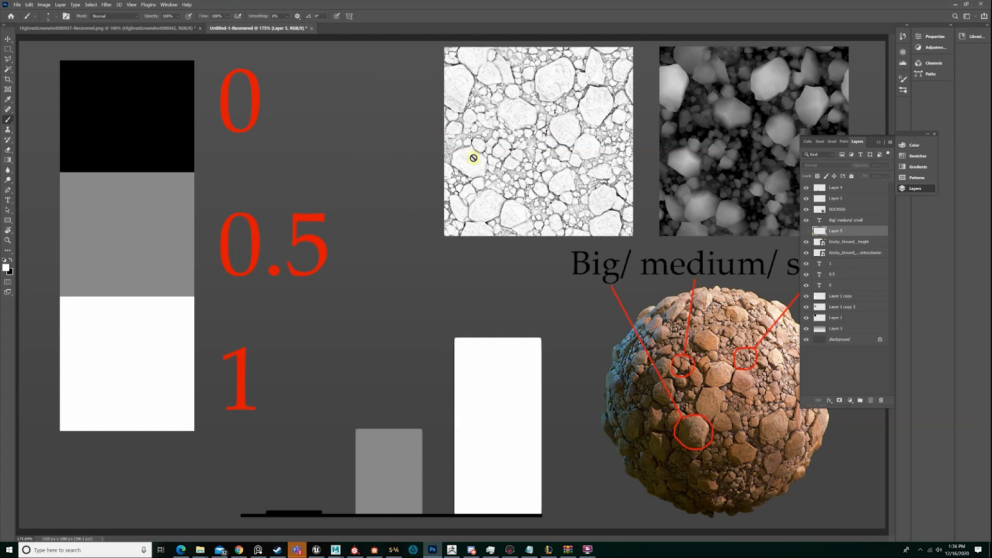
{"action": "left_click", "coordinate": [835, 239]}
{"action": "left_click", "coordinate": [879, 142]}
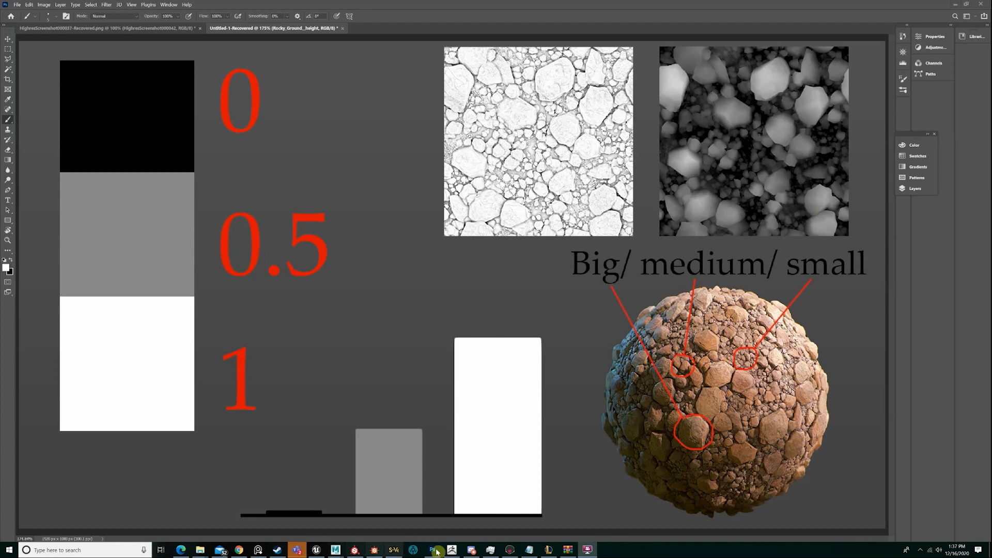
Return to Substance Designer and move the Shape nodes and first three Blend nodes left, leaving a gap before the last Blend
{"action": "left_click", "coordinate": [371, 550]}
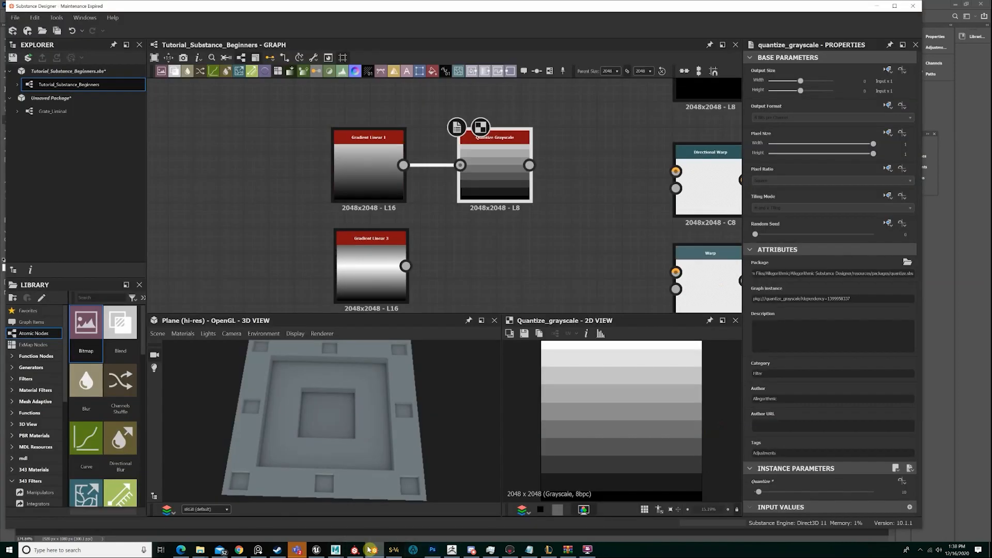
{"action": "left_click_drag", "start_coordinate": [405, 437], "coordinate": [393, 439]}
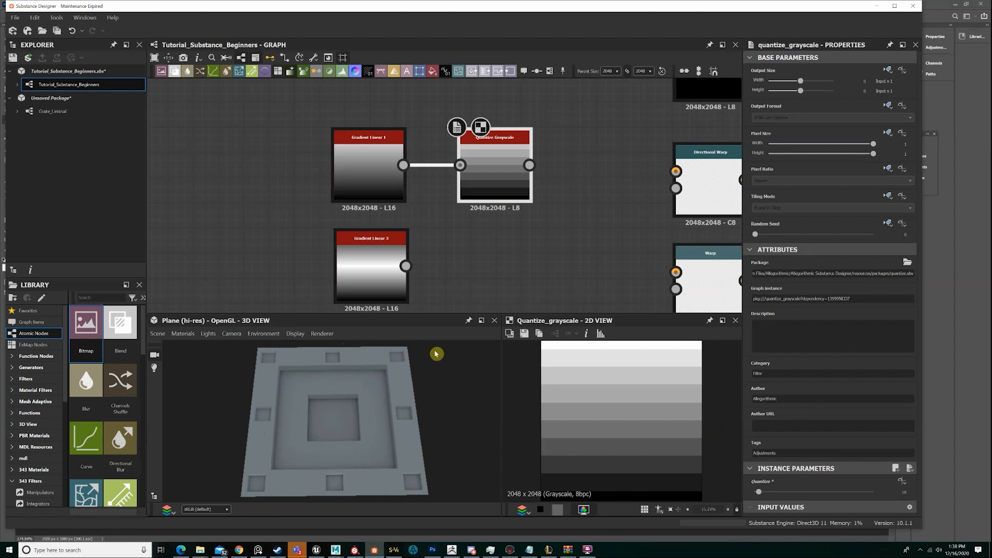
{"action": "scroll", "coordinate": [562, 223], "scroll_direction": "down", "scroll_amount": 5}
{"action": "middle_click_drag", "start_coordinate": [563, 223], "coordinate": [279, 202]}
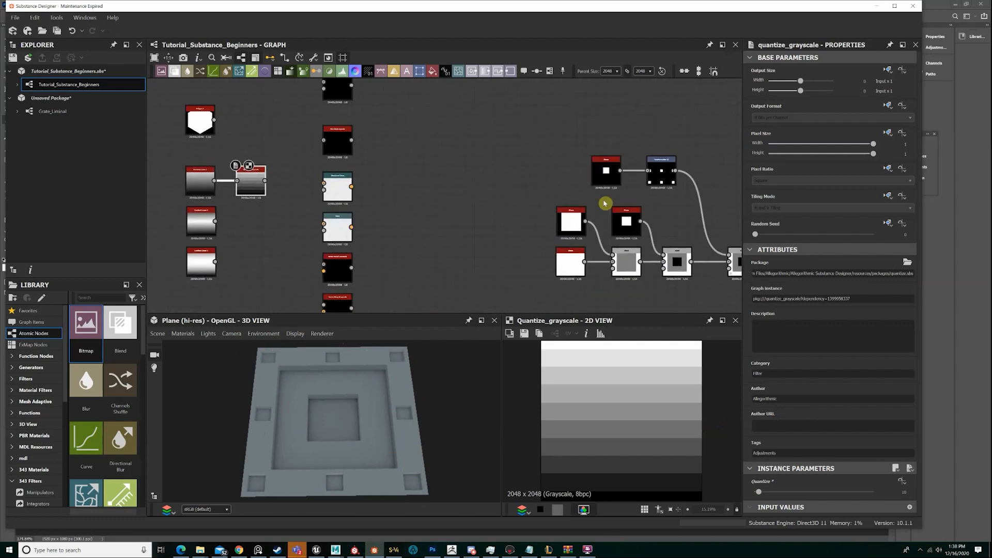
{"action": "middle_click_drag", "start_coordinate": [605, 204], "coordinate": [224, 188]}
{"action": "scroll", "coordinate": [401, 239], "scroll_direction": "up", "scroll_amount": 1}
{"action": "scroll", "coordinate": [401, 239], "scroll_direction": "up", "scroll_amount": 2}
{"action": "scroll", "coordinate": [413, 240], "scroll_direction": "down", "scroll_amount": 4}
{"action": "middle_click_drag", "start_coordinate": [481, 235], "coordinate": [495, 233]}
{"action": "left_click_drag", "start_coordinate": [433, 270], "coordinate": [224, 136]}
{"action": "left_click_drag", "start_coordinate": [219, 138], "coordinate": [344, 241]}
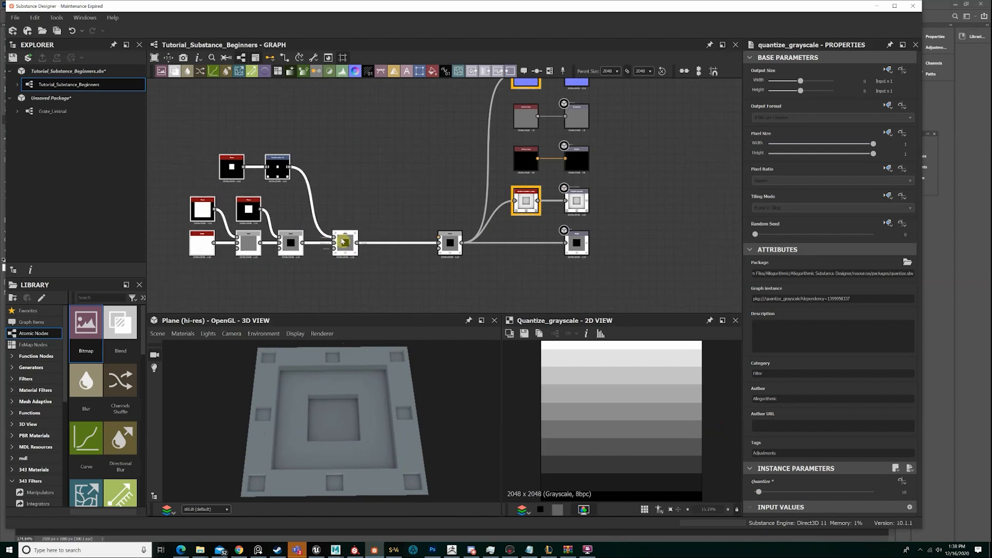
{"action": "double_click", "coordinate": [343, 241]}
{"action": "key", "text": "space"}
{"action": "type", "text": "saf"}
{"action": "left_click", "coordinate": [410, 166]}
Insert a Safe Transform Grayscale node between the third Blend and the last Blend and preview it in the 2D view
{"action": "left_click", "coordinate": [344, 244]}
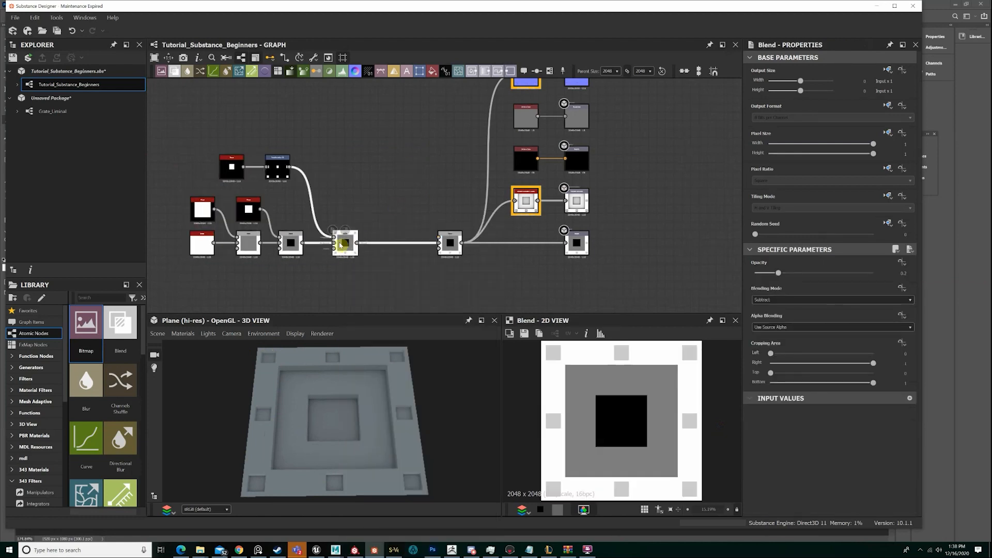
{"action": "key", "text": "space"}
{"action": "type", "text": "safe"}
{"action": "left_click", "coordinate": [385, 233]}
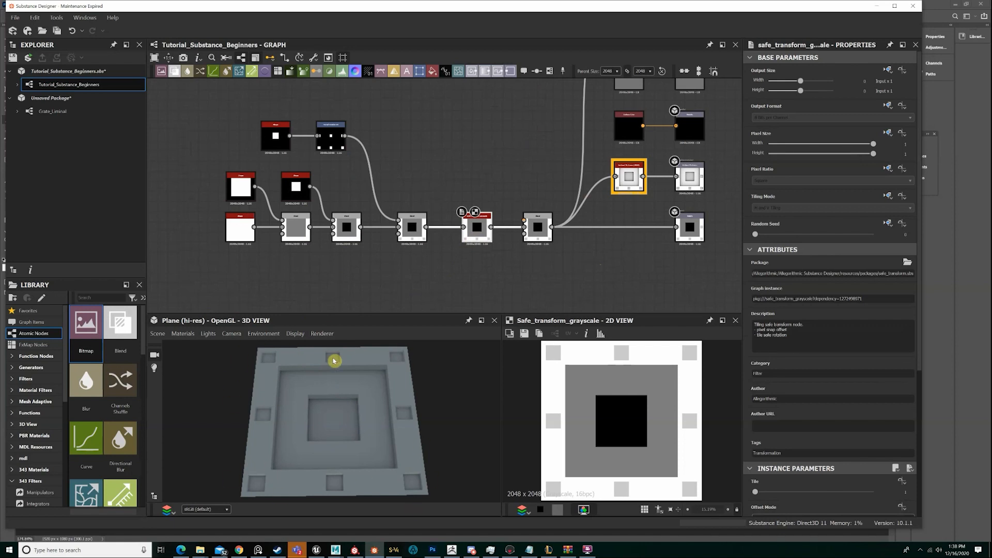
{"action": "scroll", "coordinate": [679, 408], "scroll_direction": "down", "scroll_amount": 2}
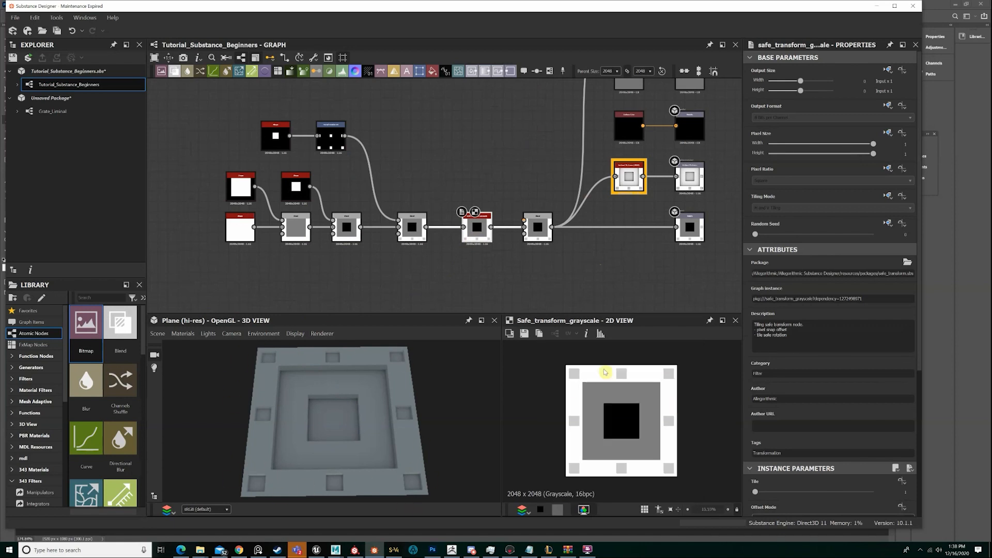
{"action": "scroll", "coordinate": [609, 431], "scroll_direction": "up", "scroll_amount": 1}
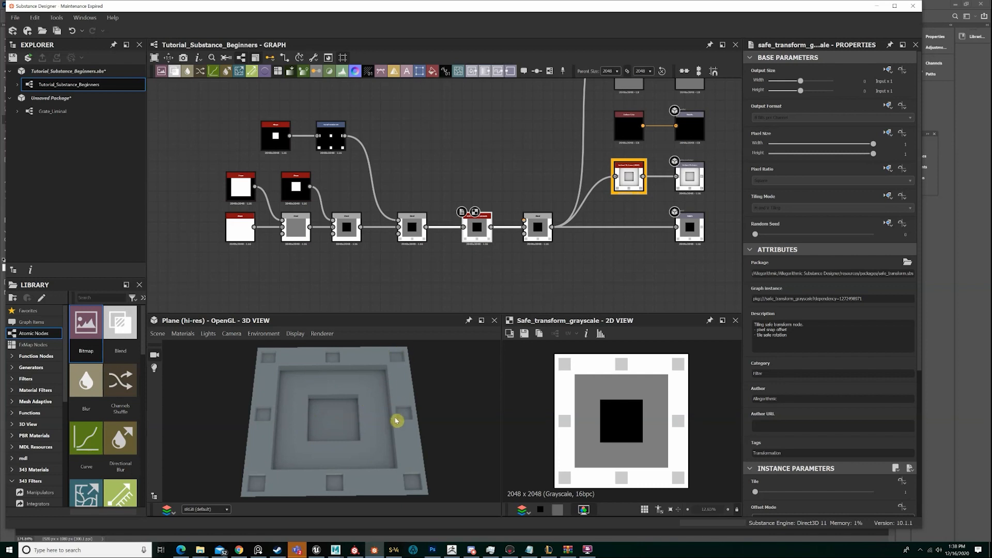
Delete the third Blend to compare the pattern without its small border squares, and undo the deletion
{"action": "left_click", "coordinate": [412, 224]}
{"action": "key", "text": "Delete"}
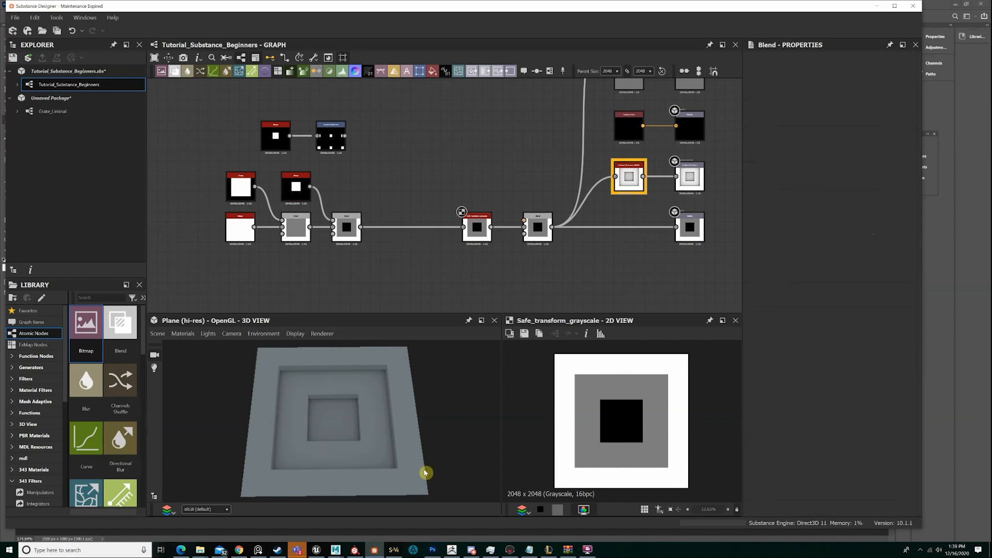
{"action": "key", "text": "ctrl+z"}
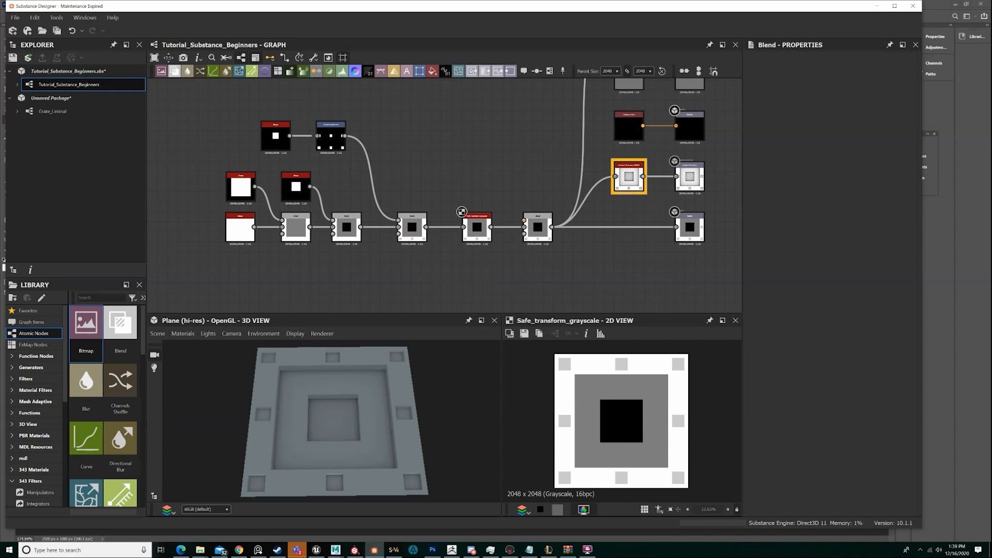
Set the Safe Transform Grayscale node's Tile value to 2 and examine the tiled plane in the 3D view
{"action": "left_click", "coordinate": [411, 222]}
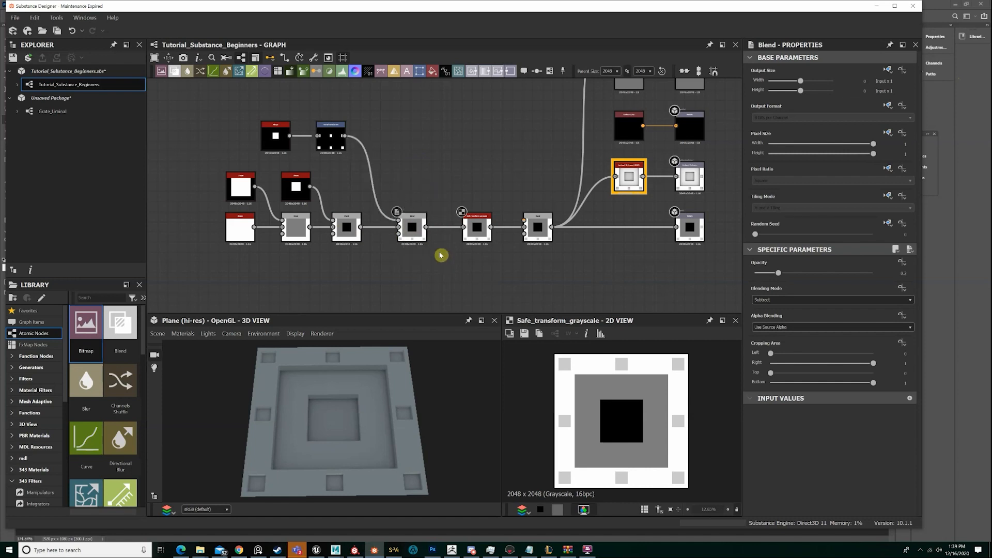
{"action": "left_click", "coordinate": [470, 223]}
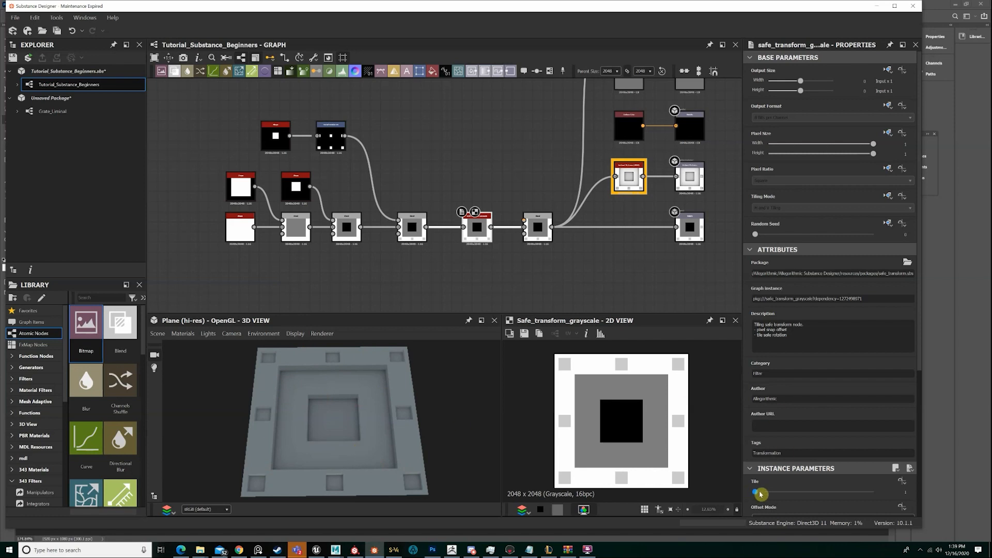
{"action": "left_click_drag", "start_coordinate": [760, 494], "coordinate": [763, 492]}
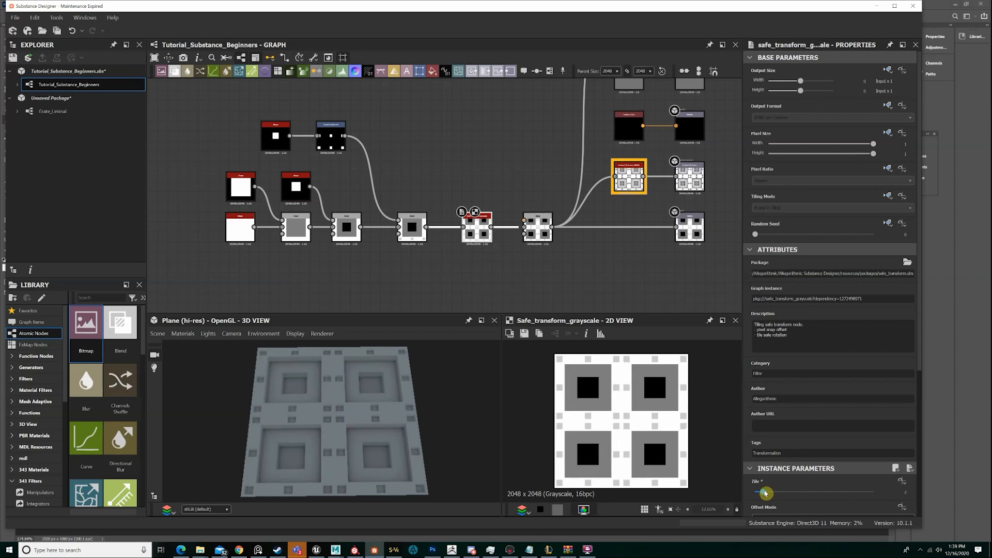
{"action": "left_click_drag", "start_coordinate": [297, 402], "coordinate": [355, 412]}
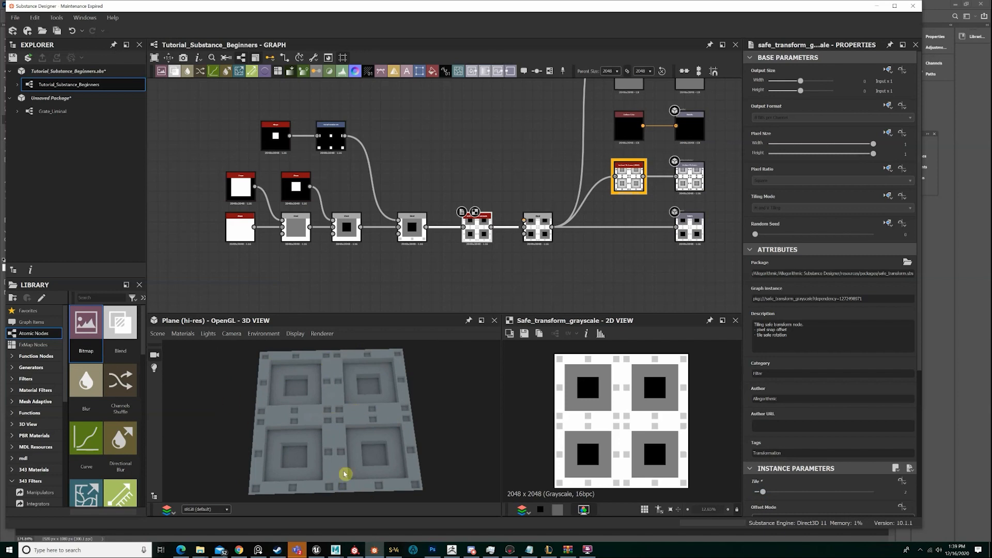
Remove the third Blend from the tiled pattern to see its effect on every tile, and restore it
{"action": "left_click", "coordinate": [411, 219]}
{"action": "key", "text": "Delete"}
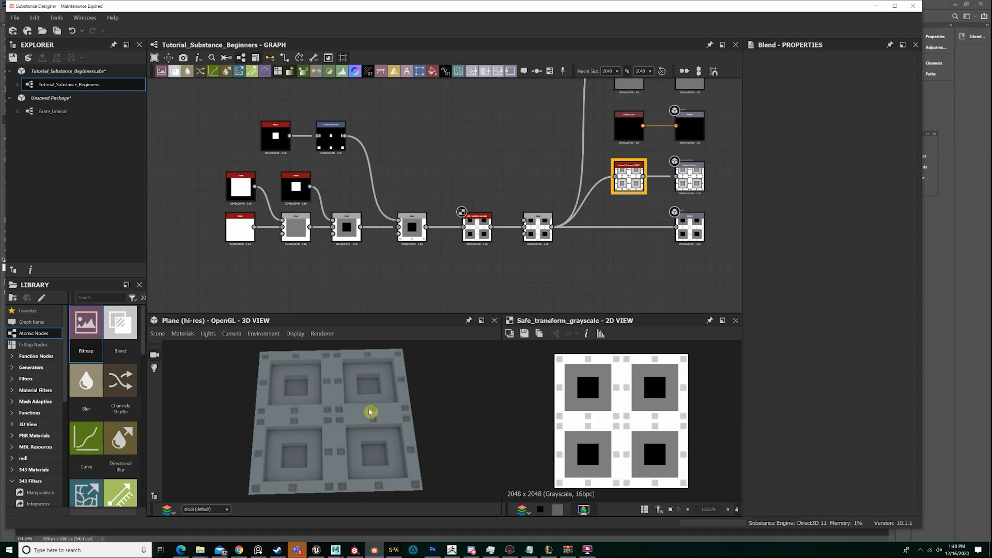
{"action": "left_click_drag", "start_coordinate": [372, 412], "coordinate": [381, 393]}
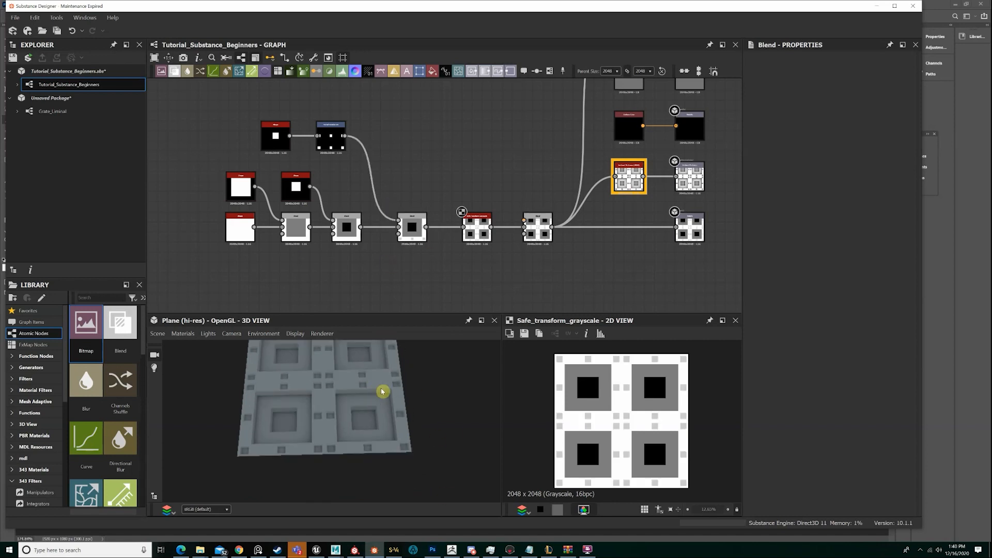
Set the Safe Transform Grayscale node's Tile value to 3
{"action": "scroll", "coordinate": [383, 420], "scroll_direction": "up", "scroll_amount": 3}
{"action": "left_click_drag", "start_coordinate": [370, 428], "coordinate": [344, 421]}
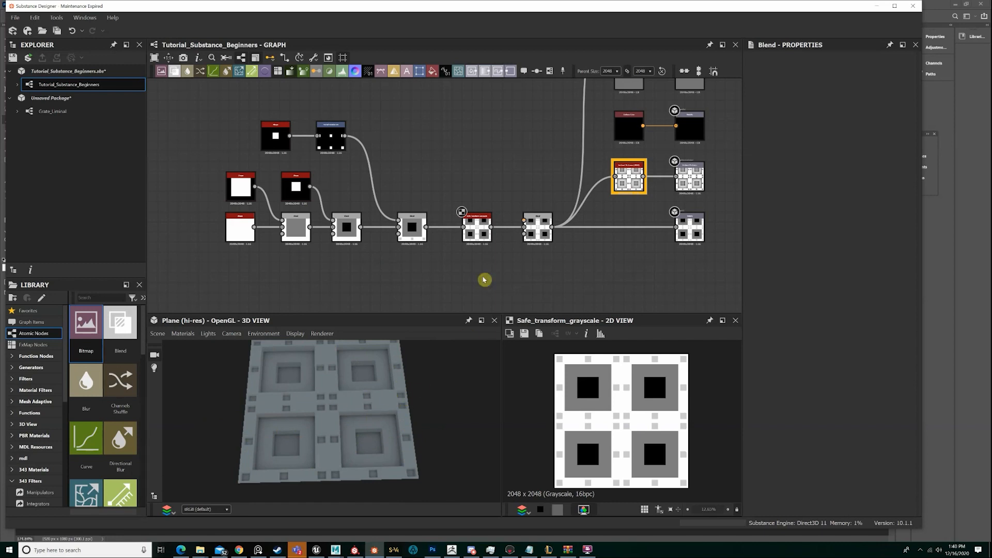
{"action": "left_click", "coordinate": [476, 227]}
{"action": "left_click_drag", "start_coordinate": [764, 491], "coordinate": [771, 491]}
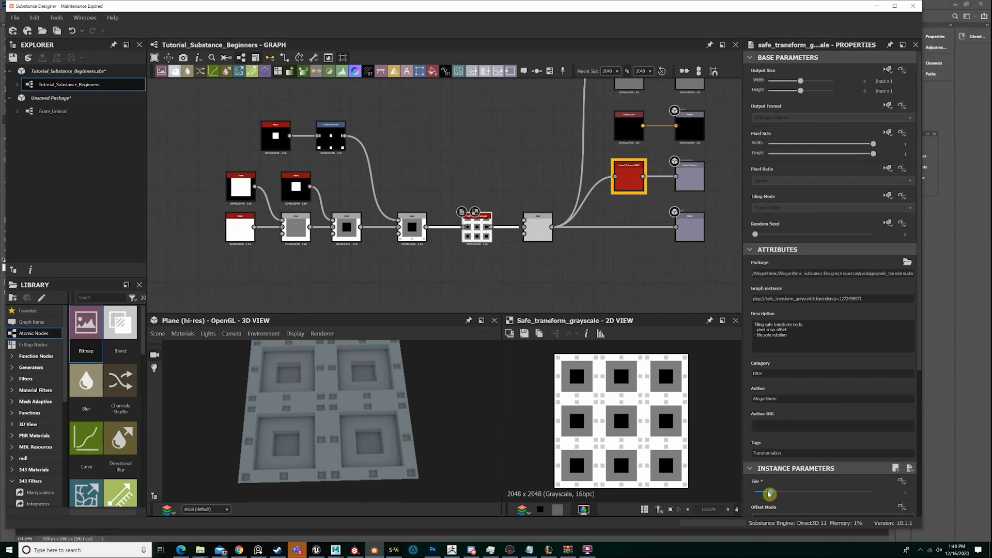
Examine the three-by-three tiled plane in the 3D view, from close-ups of the border squares to the whole surface
{"action": "left_click_drag", "start_coordinate": [374, 435], "coordinate": [358, 395]}
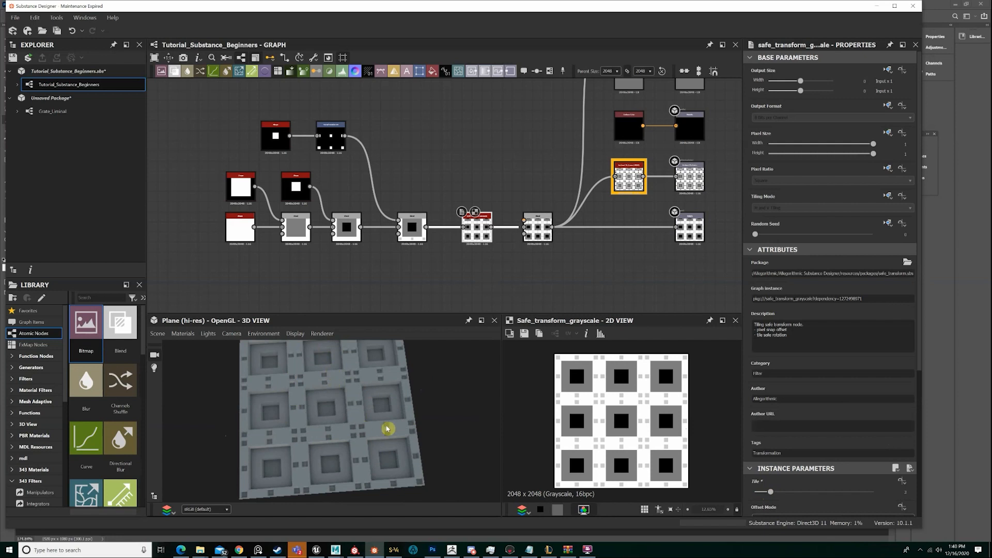
{"action": "right_click_drag", "start_coordinate": [388, 429], "coordinate": [263, 488]}
{"action": "middle_click_drag", "start_coordinate": [264, 488], "coordinate": [272, 423]}
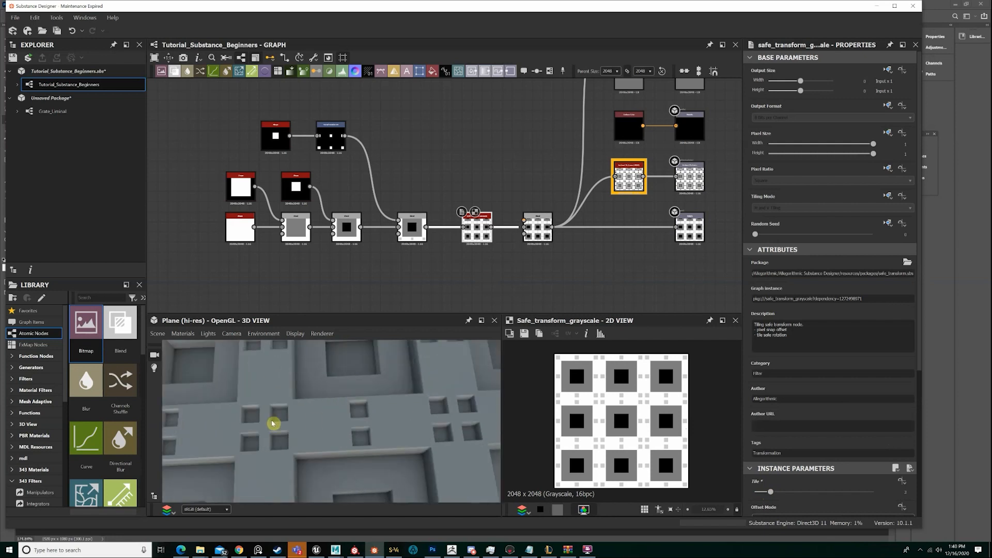
{"action": "left_click_drag", "start_coordinate": [272, 424], "coordinate": [291, 410]}
{"action": "right_click_drag", "start_coordinate": [291, 410], "coordinate": [369, 426]}
{"action": "left_click_drag", "start_coordinate": [369, 426], "coordinate": [321, 422]}
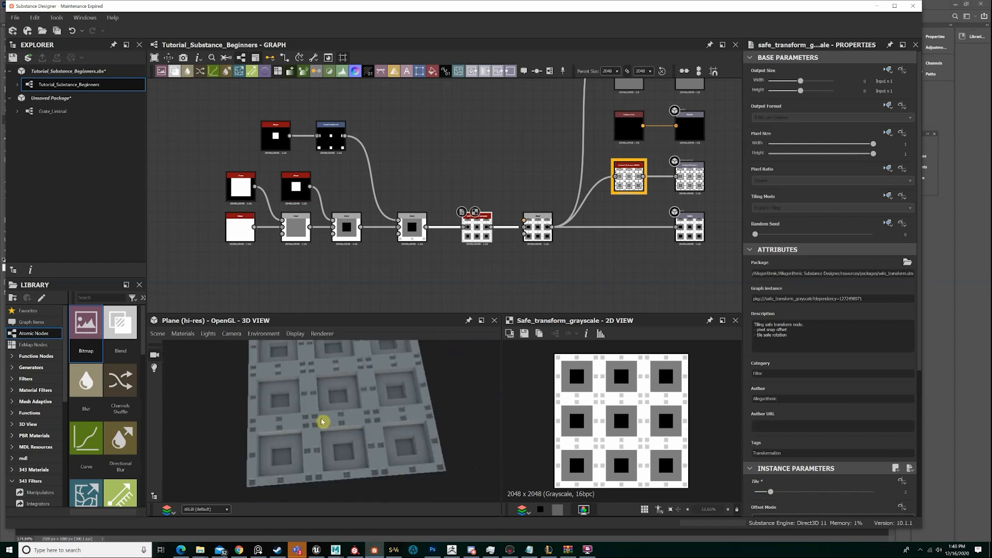
{"action": "right_click_drag", "start_coordinate": [321, 422], "coordinate": [383, 403]}
{"action": "left_click_drag", "start_coordinate": [414, 407], "coordinate": [395, 412]}
{"action": "right_click_drag", "start_coordinate": [394, 412], "coordinate": [278, 330]}
{"action": "right_click_drag", "start_coordinate": [348, 433], "coordinate": [345, 385]}
{"action": "left_click_drag", "start_coordinate": [345, 385], "coordinate": [284, 410]}
{"action": "scroll", "coordinate": [347, 392], "scroll_direction": "down", "scroll_amount": 2}
{"action": "scroll", "coordinate": [347, 392], "scroll_direction": "up", "scroll_amount": 1}
{"action": "right_click_drag", "start_coordinate": [283, 410], "coordinate": [315, 407]}
{"action": "left_click_drag", "start_coordinate": [316, 407], "coordinate": [349, 453]}
{"action": "scroll", "coordinate": [358, 450], "scroll_direction": "down", "scroll_amount": 6}
{"action": "scroll", "coordinate": [354, 449], "scroll_direction": "up", "scroll_amount": 3}
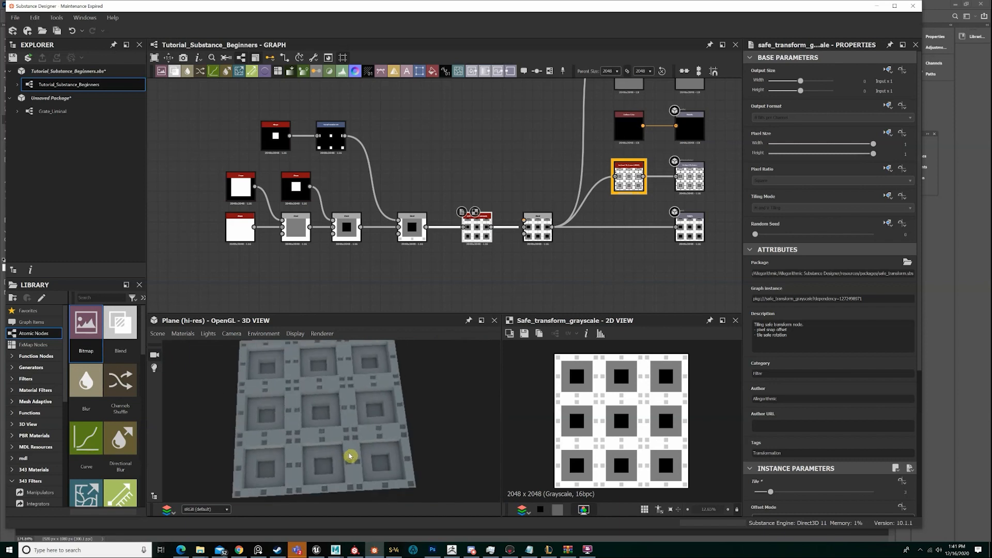
Move the shape nodes, their Blends and the Safe Transform Grayscale node away from the last Blend to make room
{"action": "left_click_drag", "start_coordinate": [474, 265], "coordinate": [223, 105]}
{"action": "left_click_drag", "start_coordinate": [484, 224], "coordinate": [433, 223]}
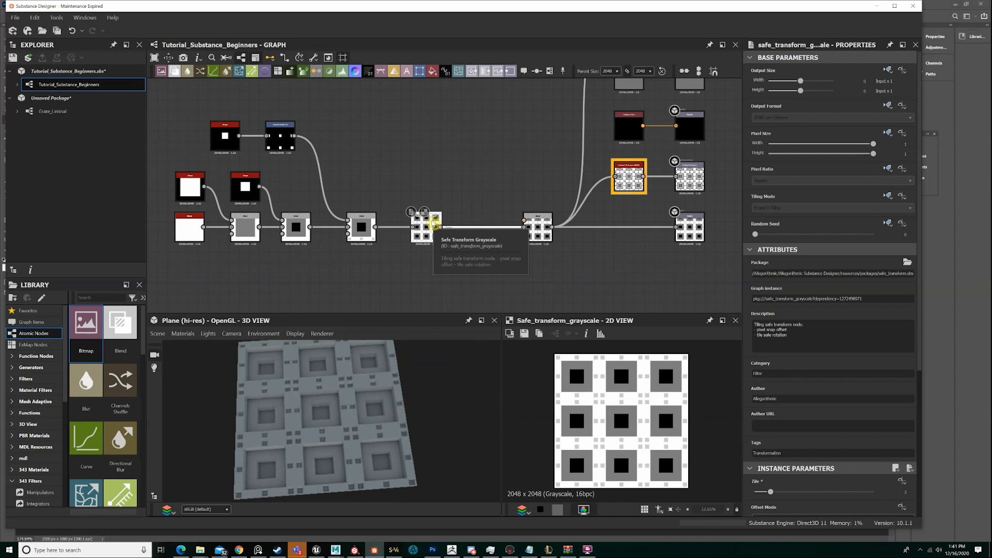
Try inserting a Height Stack node between the Safe Transform Grayscale node and the last Blend
{"action": "key", "text": "space"}
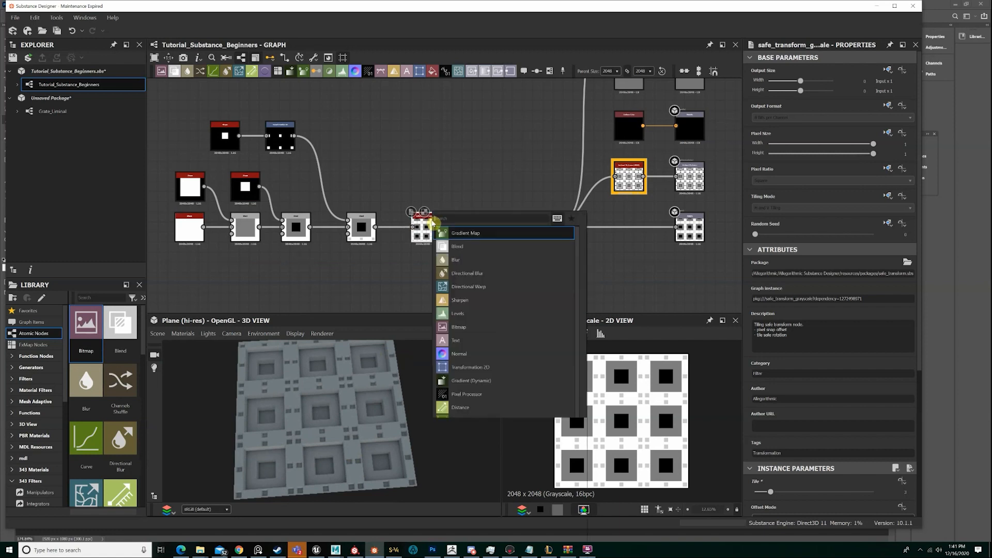
{"action": "type", "text": "stack"}
{"action": "key", "text": "Return"}
Add a Moisture Noise node and place it above the Safe Transform Grayscale node
{"action": "key", "text": "space"}
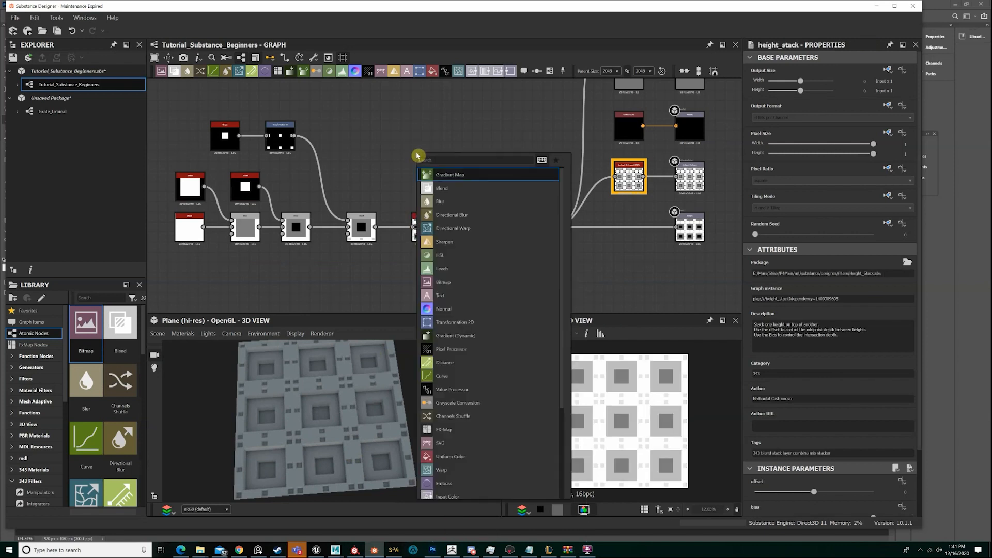
{"action": "type", "text": "stack"}
{"action": "key", "text": "Return"}
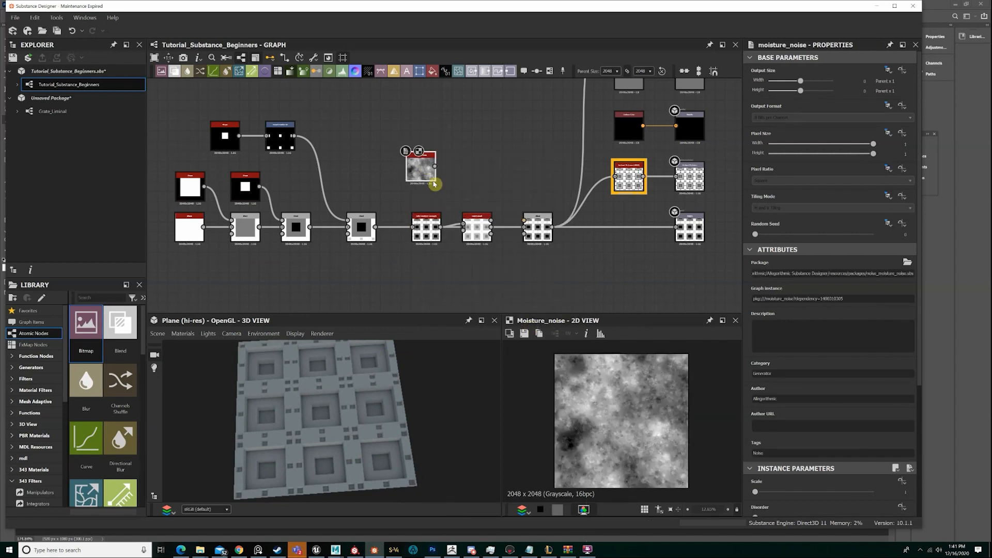
{"action": "left_click_drag", "start_coordinate": [435, 177], "coordinate": [440, 167]}
Delete the Height Stack node and insert a Blend node between the Safe Transform Grayscale node and the last Blend
{"action": "left_click", "coordinate": [478, 225]}
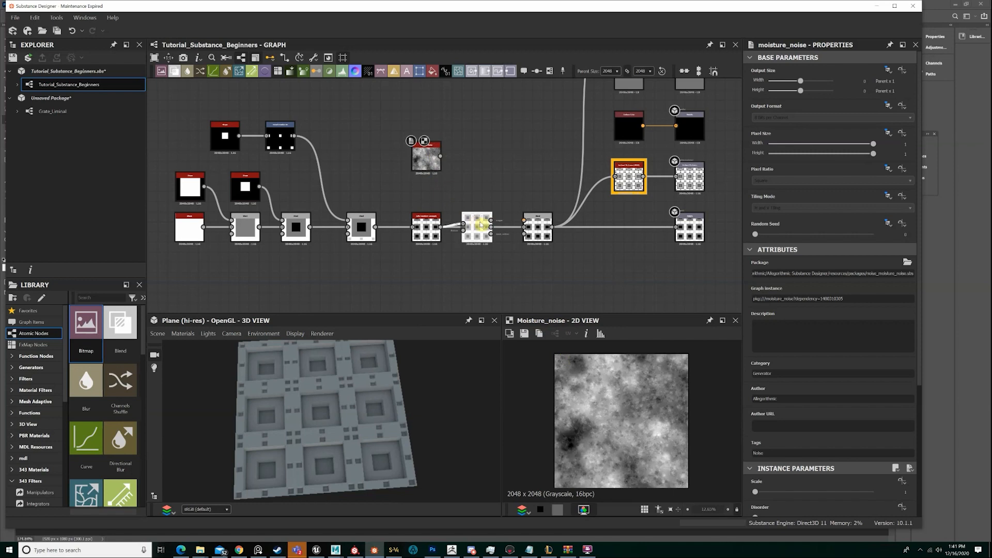
{"action": "key", "text": "BackSpace"}
{"action": "left_click", "coordinate": [429, 228]}
{"action": "key", "text": "space"}
{"action": "type", "text": "bnlen"}
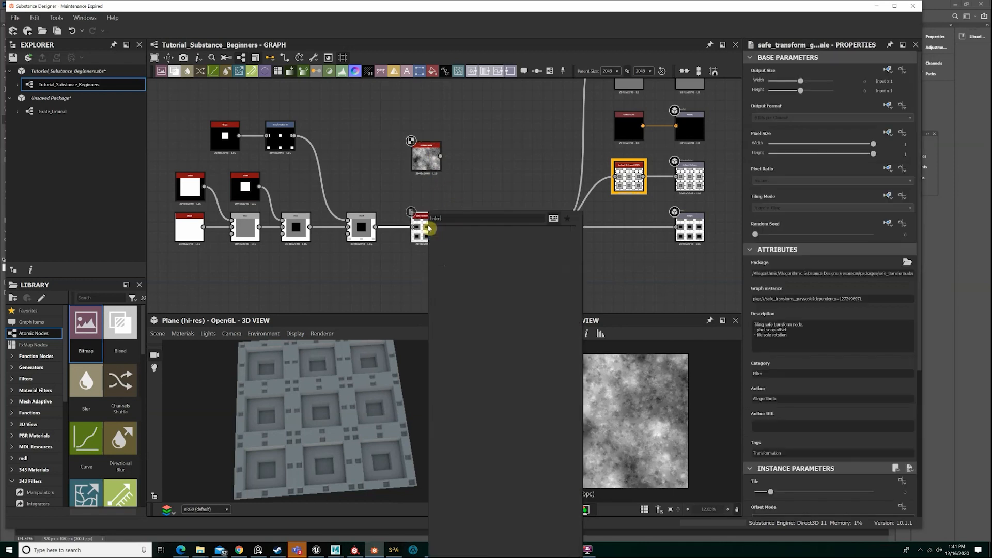
{"action": "key", "text": "BackSpace"}
{"action": "key", "text": "BackSpace"}
{"action": "key", "text": "BackSpace"}
{"action": "key", "text": "BackSpace"}
{"action": "type", "text": "lend"}
{"action": "key", "text": "Return"}
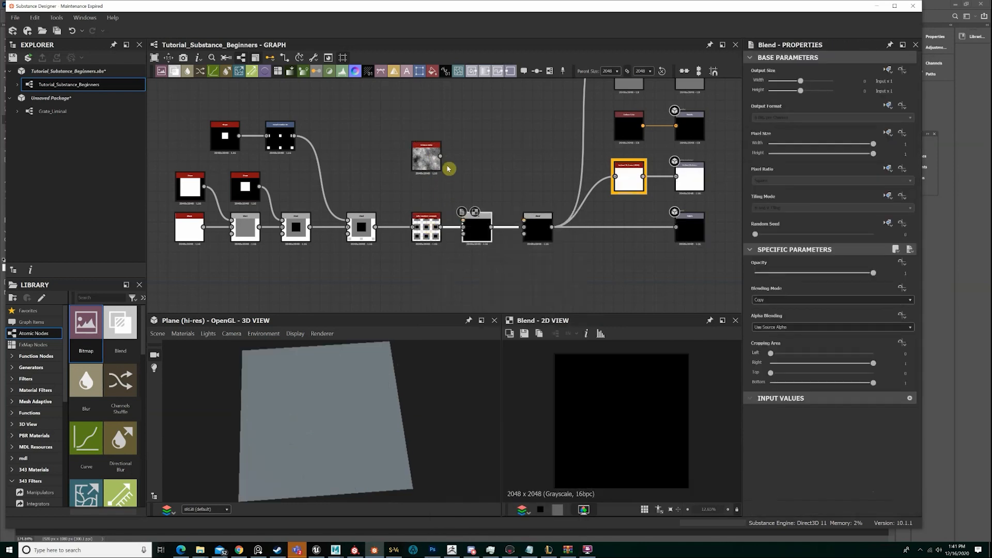
Connect the Moisture Noise to the new Blend's foreground input and try the Overlay blending mode
{"action": "left_click_drag", "start_coordinate": [440, 156], "coordinate": [464, 219]}
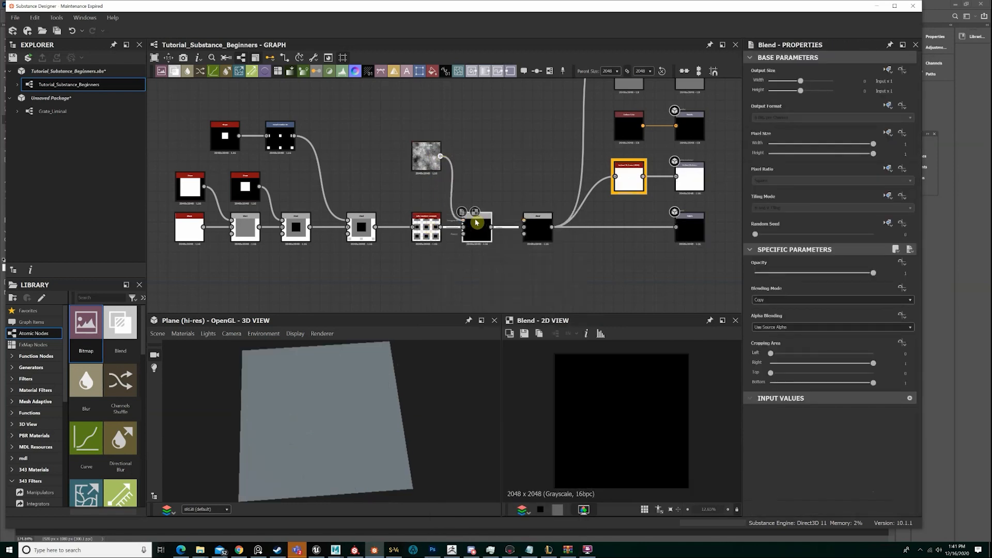
{"action": "left_click", "coordinate": [772, 301]}
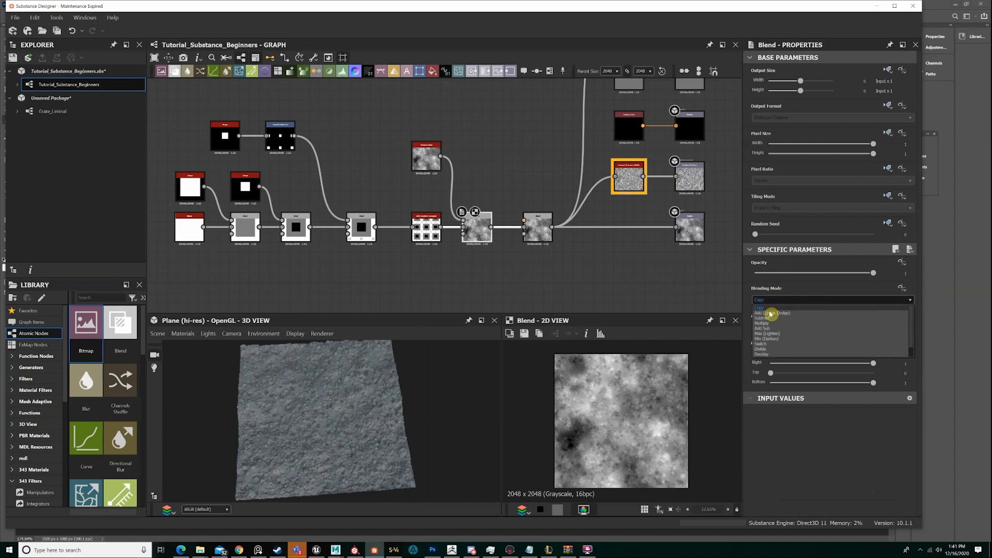
{"action": "left_click", "coordinate": [765, 354]}
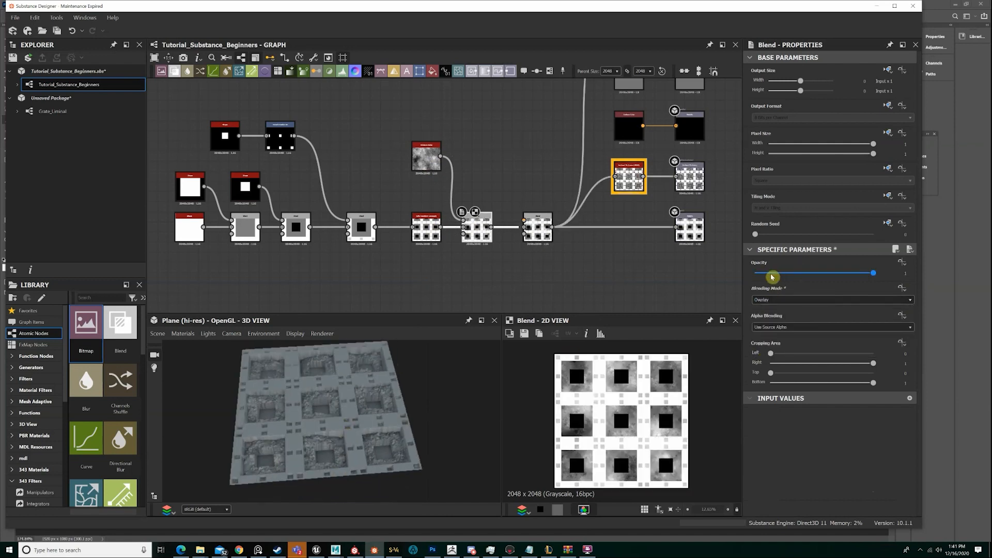
Set the new Blend's blending mode to Multiply and its opacity to 0.15
{"action": "left_click", "coordinate": [771, 300]}
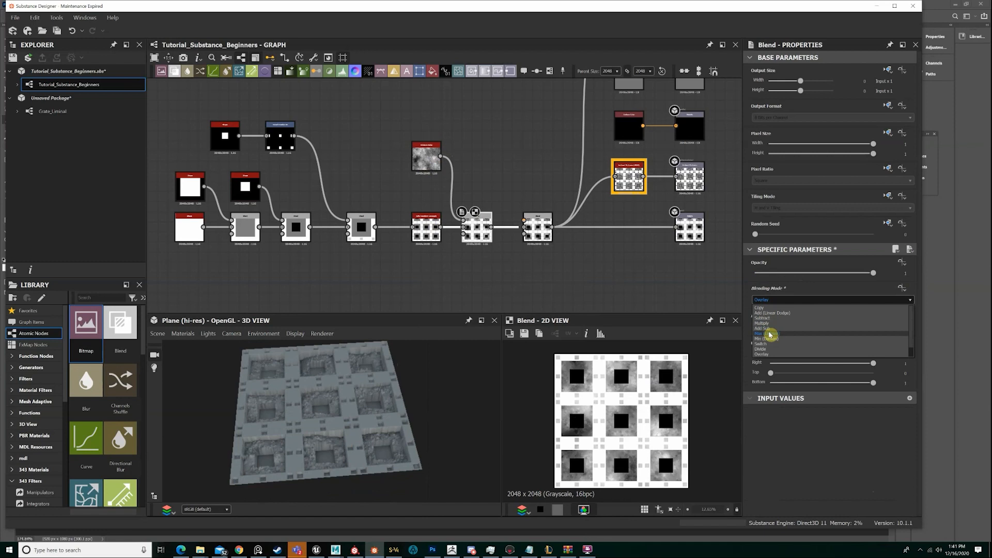
{"action": "left_click", "coordinate": [768, 324]}
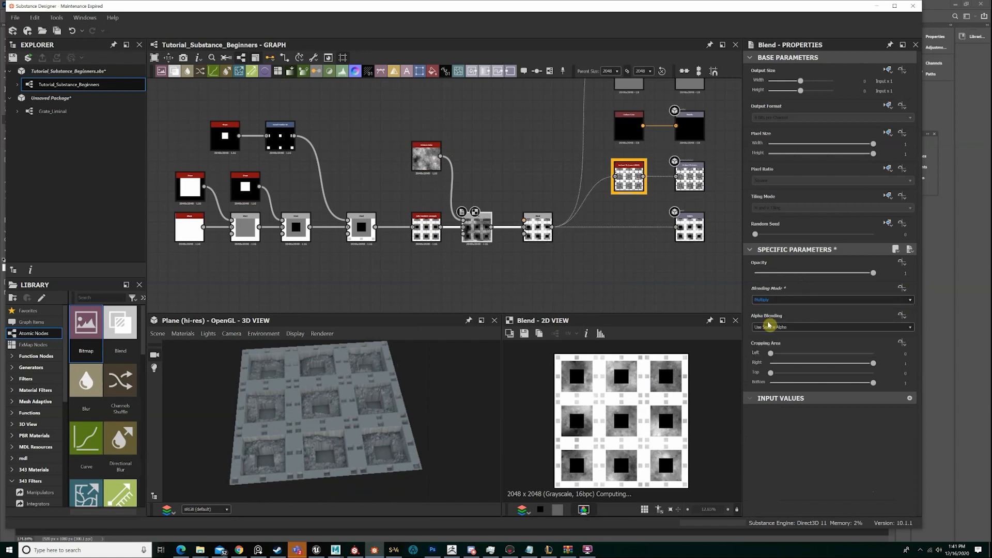
{"action": "left_click", "coordinate": [774, 274]}
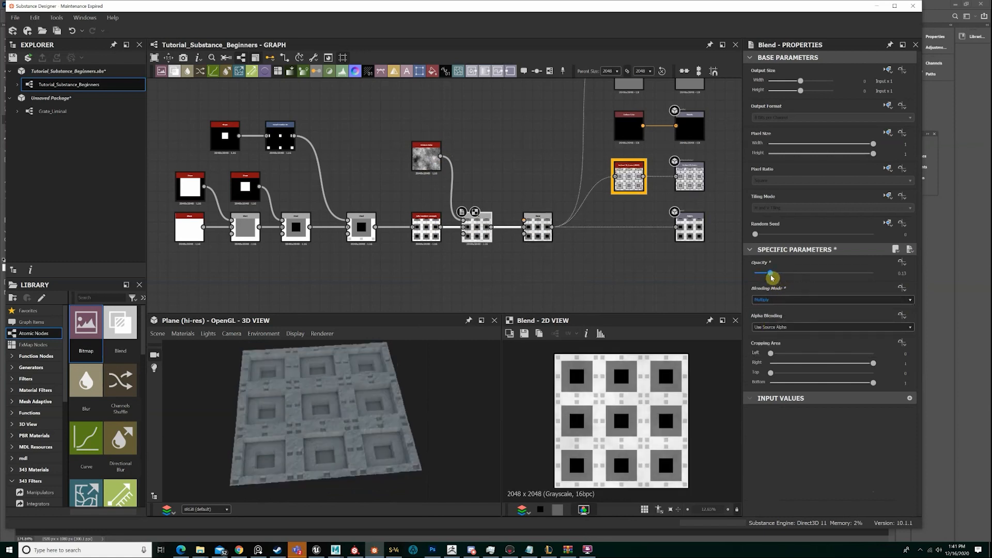
Examine how the multiplied noise roughens the tiled plane's surface in the 3D view
{"action": "scroll", "coordinate": [377, 452], "scroll_direction": "up", "scroll_amount": 5}
{"action": "mouse_move", "coordinate": [380, 429]}
{"action": "left_mouse_down"}
{"action": "mouse_move", "coordinate": [402, 370]}
{"action": "mouse_move", "coordinate": [350, 416]}
{"action": "mouse_move", "coordinate": [348, 397]}
{"action": "mouse_move", "coordinate": [333, 416]}
{"action": "mouse_move", "coordinate": [348, 402]}
{"action": "mouse_move", "coordinate": [385, 423]}
{"action": "left_mouse_up"}
{"action": "mouse_move", "coordinate": [361, 414]}
{"action": "left_mouse_down"}
{"action": "mouse_move", "coordinate": [335, 381]}
{"action": "mouse_move", "coordinate": [348, 403]}
{"action": "mouse_move", "coordinate": [345, 425]}
{"action": "mouse_move", "coordinate": [301, 385]}
{"action": "mouse_move", "coordinate": [296, 401]}
{"action": "mouse_move", "coordinate": [357, 423]}
{"action": "left_mouse_up"}
{"action": "scroll", "coordinate": [350, 394], "scroll_direction": "down", "scroll_amount": 4}
{"action": "scroll", "coordinate": [348, 413], "scroll_direction": "down", "scroll_amount": 6}
{"action": "scroll", "coordinate": [311, 402], "scroll_direction": "up", "scroll_amount": 6}
{"action": "scroll", "coordinate": [324, 403], "scroll_direction": "down", "scroll_amount": 3}
{"action": "scroll", "coordinate": [359, 421], "scroll_direction": "down", "scroll_amount": 3}
{"action": "scroll", "coordinate": [356, 422], "scroll_direction": "up", "scroll_amount": 3}
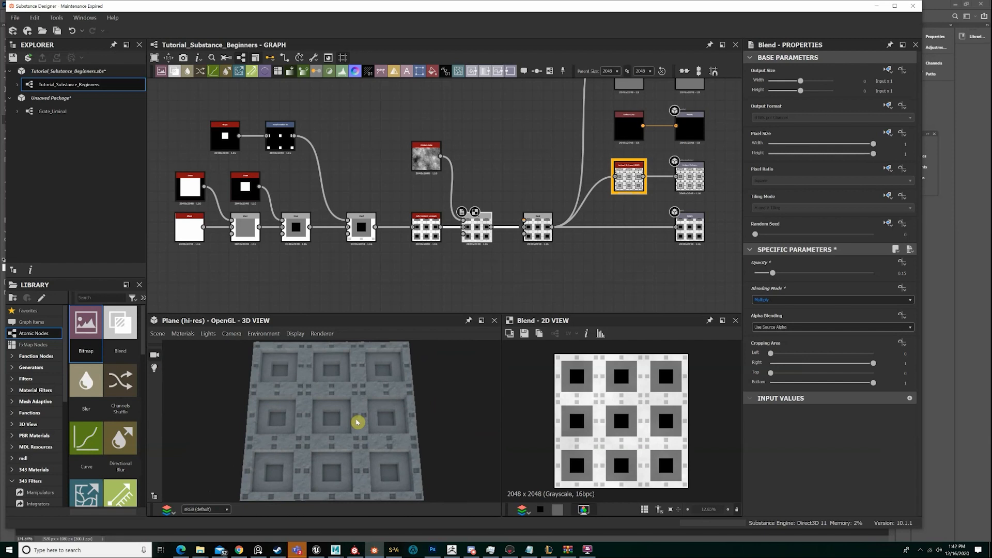
{"action": "left_click_drag", "start_coordinate": [357, 422], "coordinate": [357, 423]}
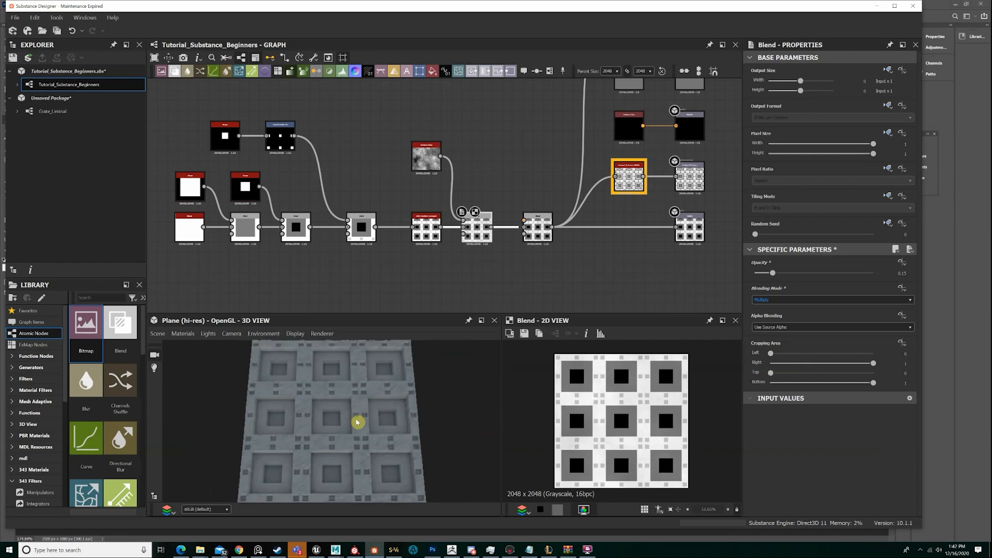
{"action": "left_click_drag", "start_coordinate": [357, 422], "coordinate": [320, 411]}
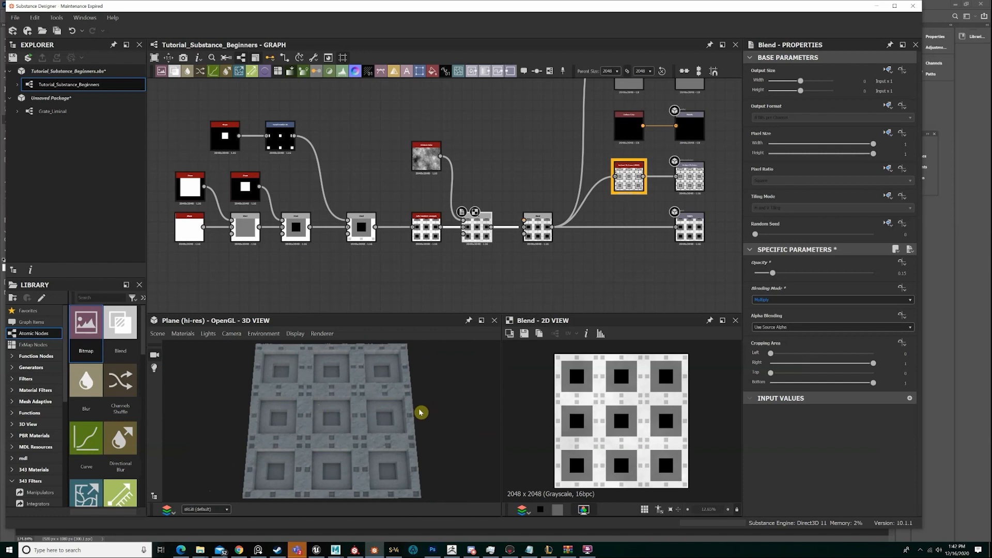
Move the Moisture Noise node slightly farther from the new Blend and inspect the large, medium and small height details up close
{"action": "left_click_drag", "start_coordinate": [426, 165], "coordinate": [410, 166]}
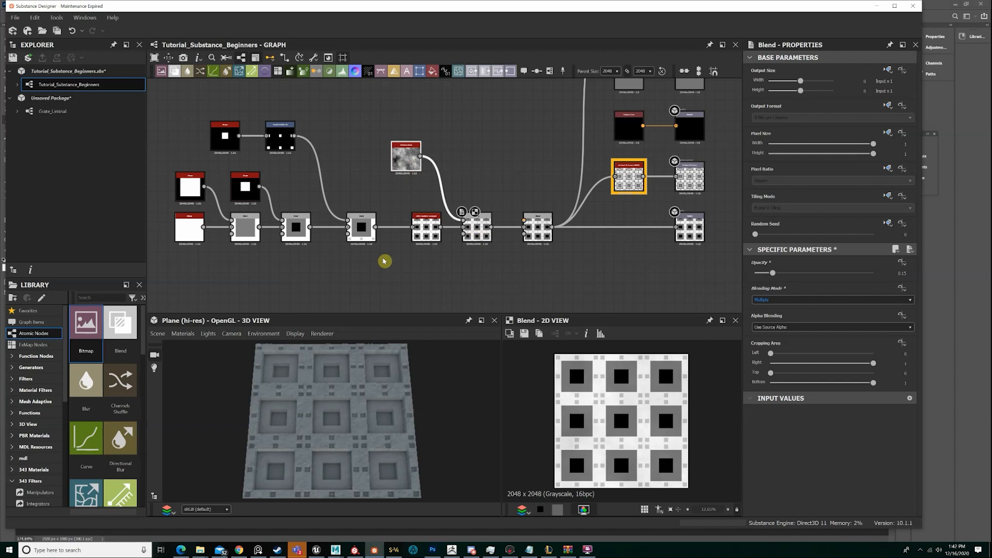
{"action": "scroll", "coordinate": [362, 442], "scroll_direction": "up", "scroll_amount": 5}
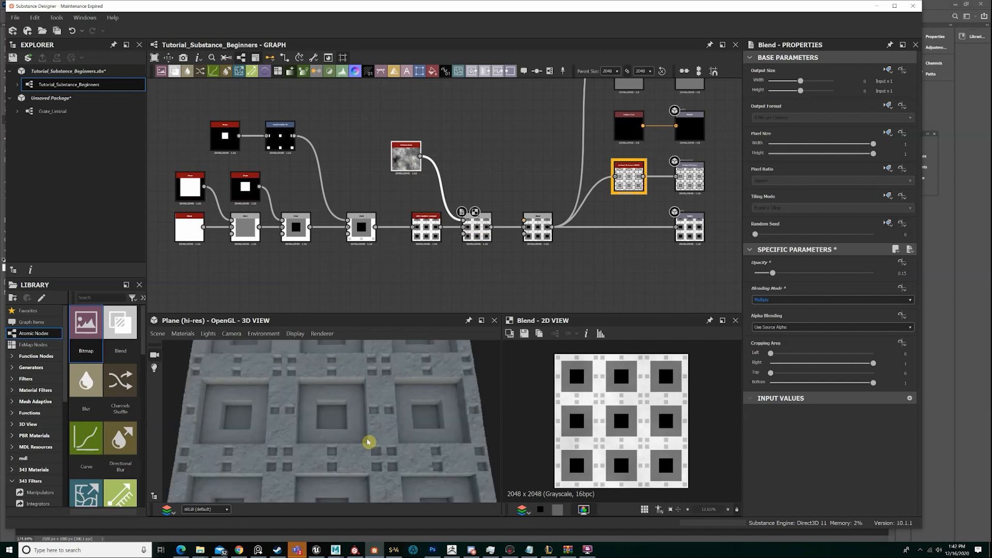
{"action": "scroll", "coordinate": [370, 440], "scroll_direction": "down", "scroll_amount": 3}
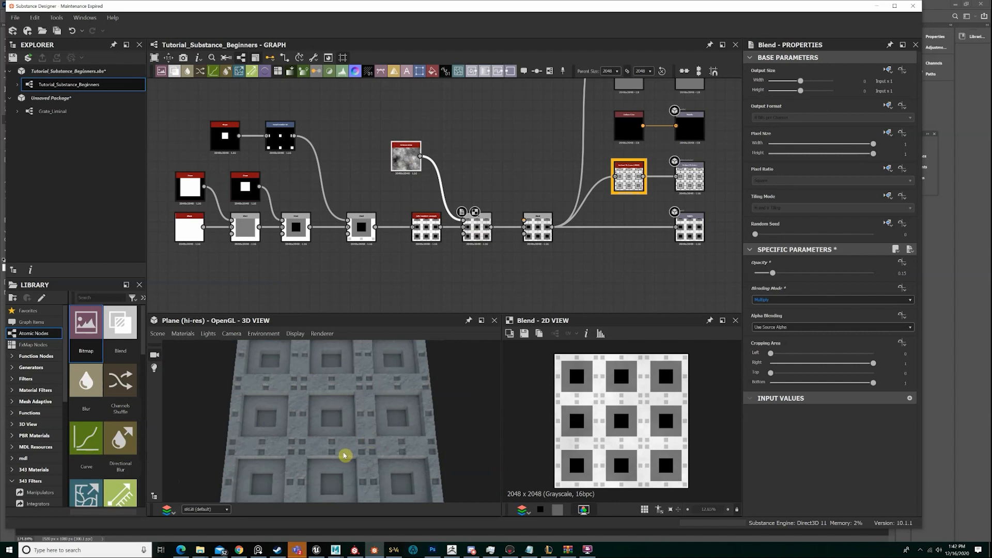
{"action": "left_click_drag", "start_coordinate": [334, 447], "coordinate": [340, 417]}
{"action": "scroll", "coordinate": [342, 417], "scroll_direction": "up", "scroll_amount": 6}
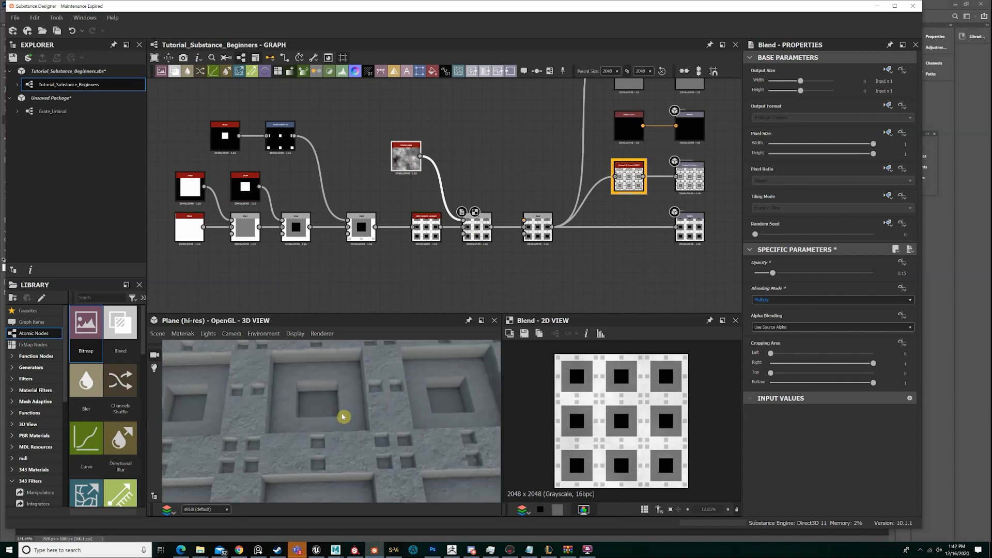
{"action": "middle_click_drag", "start_coordinate": [321, 380], "coordinate": [325, 423]}
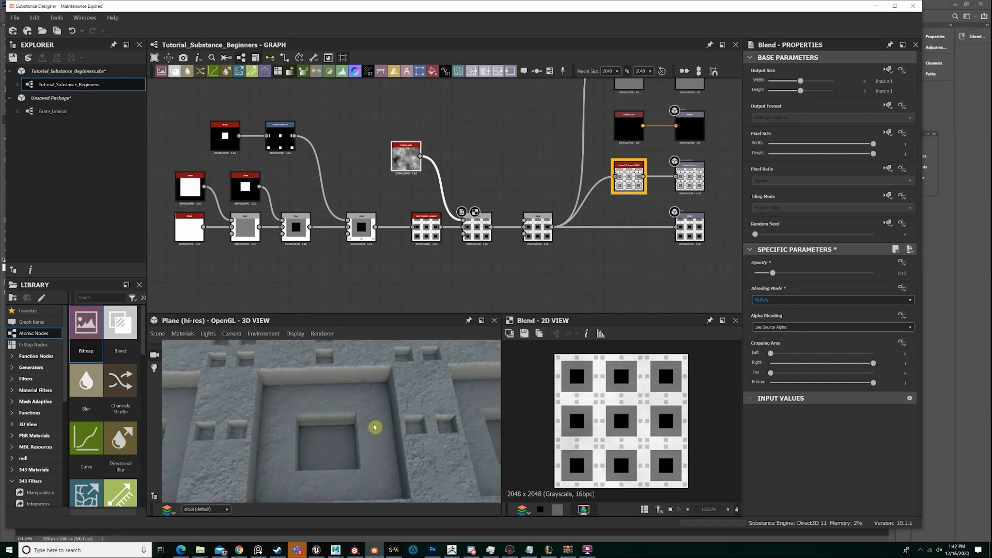
{"action": "scroll", "coordinate": [312, 403], "scroll_direction": "down", "scroll_amount": 5}
{"action": "left_click_drag", "start_coordinate": [379, 455], "coordinate": [355, 410]}
{"action": "scroll", "coordinate": [352, 438], "scroll_direction": "up", "scroll_amount": 2}
{"action": "scroll", "coordinate": [362, 419], "scroll_direction": "up", "scroll_amount": 2}
{"action": "scroll", "coordinate": [371, 388], "scroll_direction": "down", "scroll_amount": 2}
Review the overall node graph, and switch to Photoshop to view the greyscale height reference document
{"action": "scroll", "coordinate": [509, 210], "scroll_direction": "down", "scroll_amount": 3}
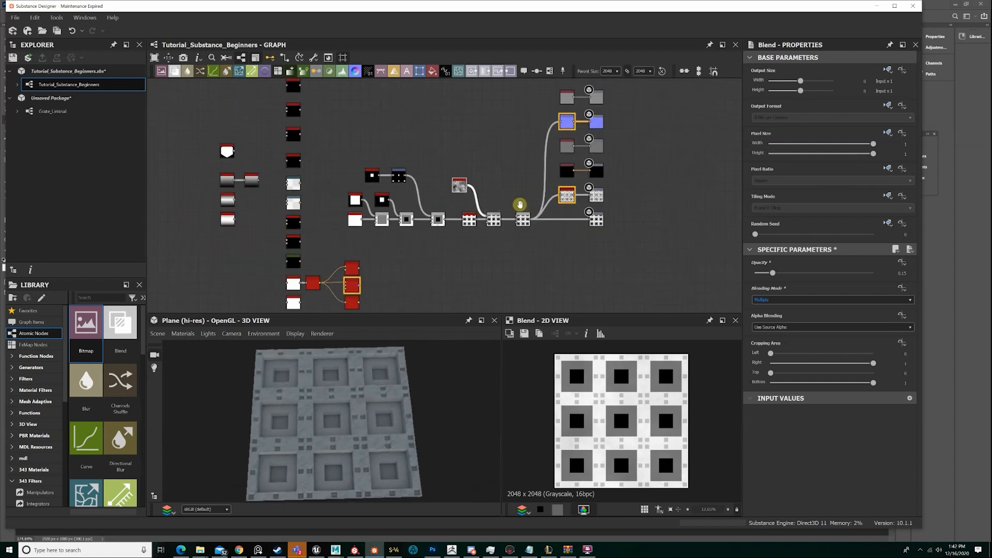
{"action": "scroll", "coordinate": [482, 211], "scroll_direction": "up", "scroll_amount": 3}
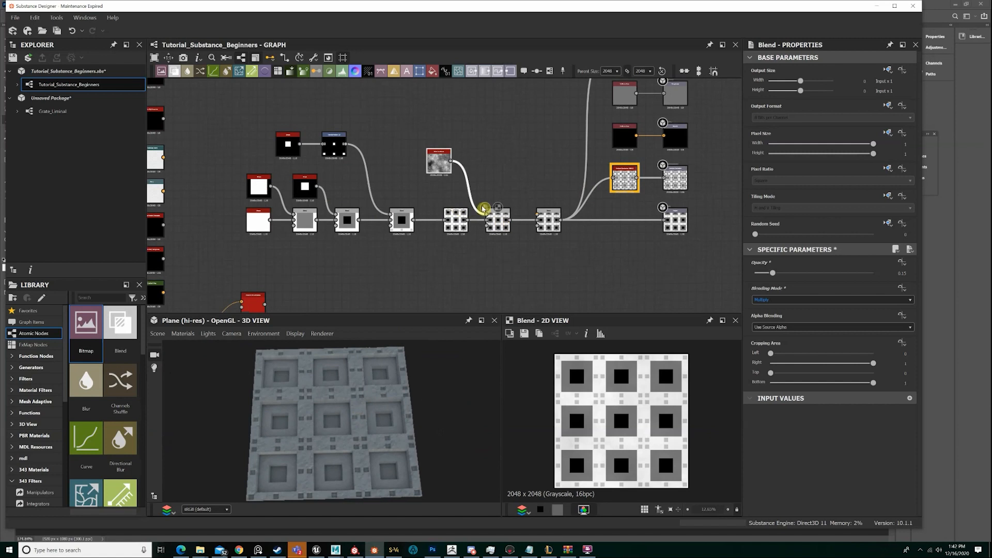
{"action": "left_click", "coordinate": [967, 73]}
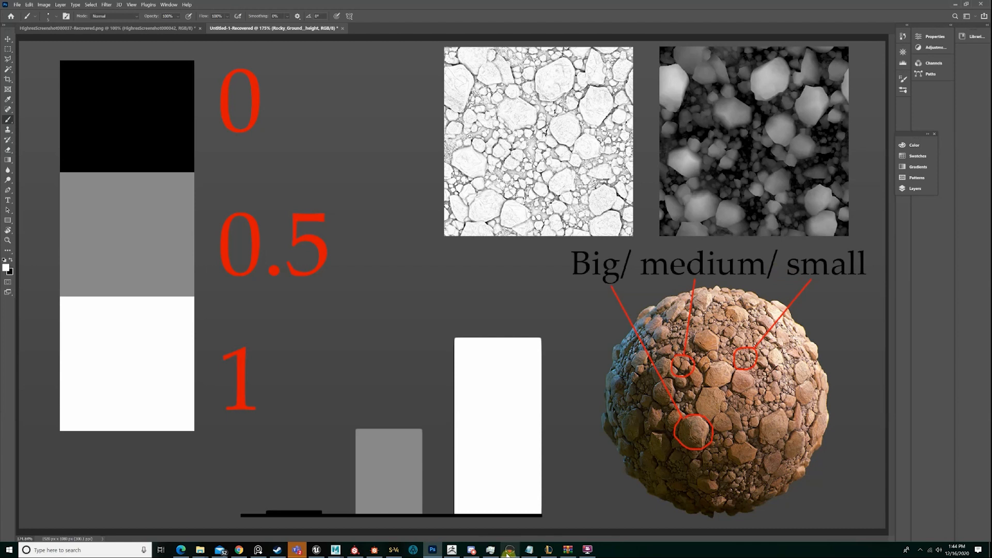
Switch back to Substance Designer and examine the noisy tiled plane in the 3D view from several distances and angles
{"action": "left_click", "coordinate": [376, 551]}
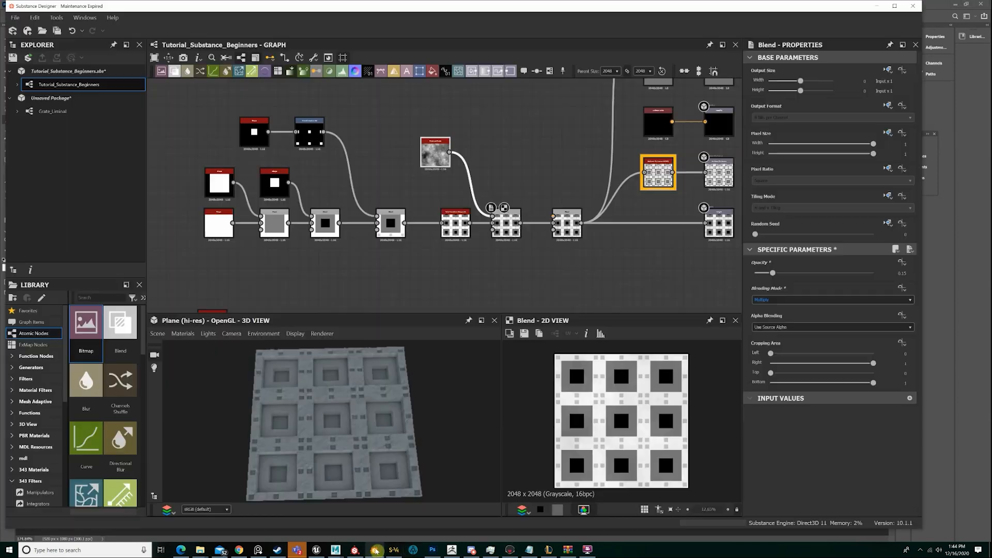
{"action": "scroll", "coordinate": [386, 414], "scroll_direction": "down", "scroll_amount": 5}
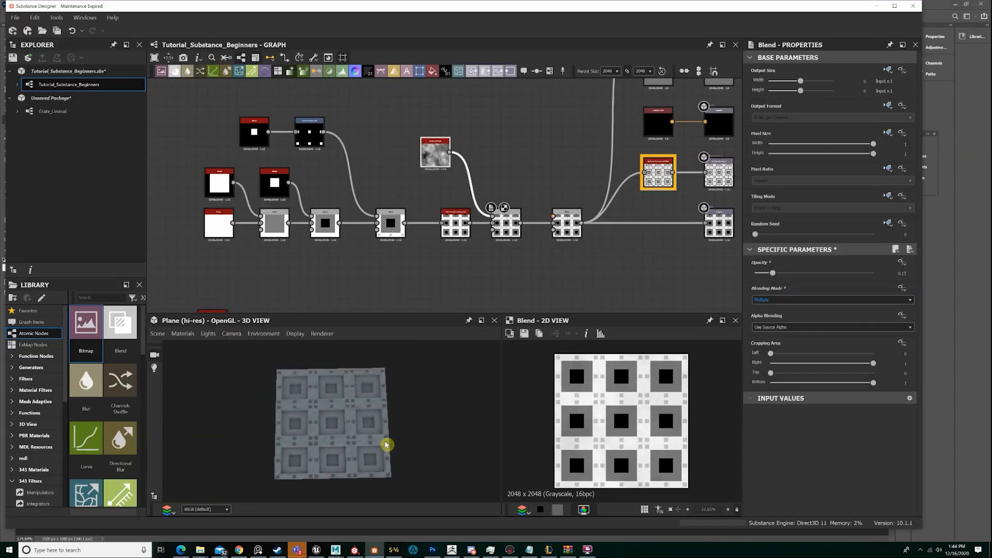
{"action": "scroll", "coordinate": [383, 445], "scroll_direction": "up", "scroll_amount": 4}
{"action": "scroll", "coordinate": [377, 432], "scroll_direction": "down", "scroll_amount": 4}
{"action": "scroll", "coordinate": [368, 425], "scroll_direction": "up", "scroll_amount": 4}
{"action": "left_click_drag", "start_coordinate": [366, 430], "coordinate": [267, 391]}
{"action": "scroll", "coordinate": [354, 418], "scroll_direction": "up", "scroll_amount": 5}
{"action": "scroll", "coordinate": [355, 416], "scroll_direction": "down", "scroll_amount": 4}
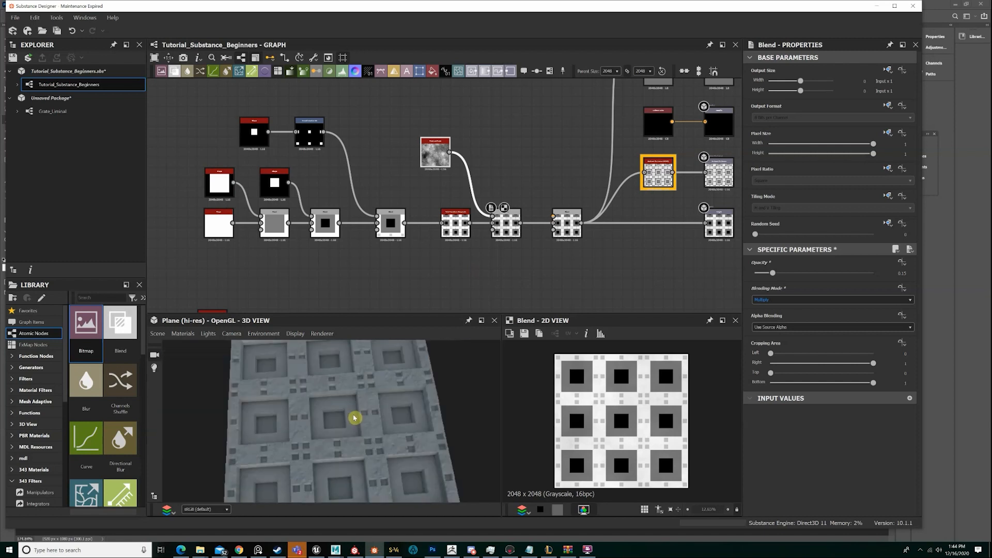
{"action": "scroll", "coordinate": [343, 419], "scroll_direction": "up", "scroll_amount": 4}
{"action": "scroll", "coordinate": [352, 482], "scroll_direction": "down", "scroll_amount": 4}
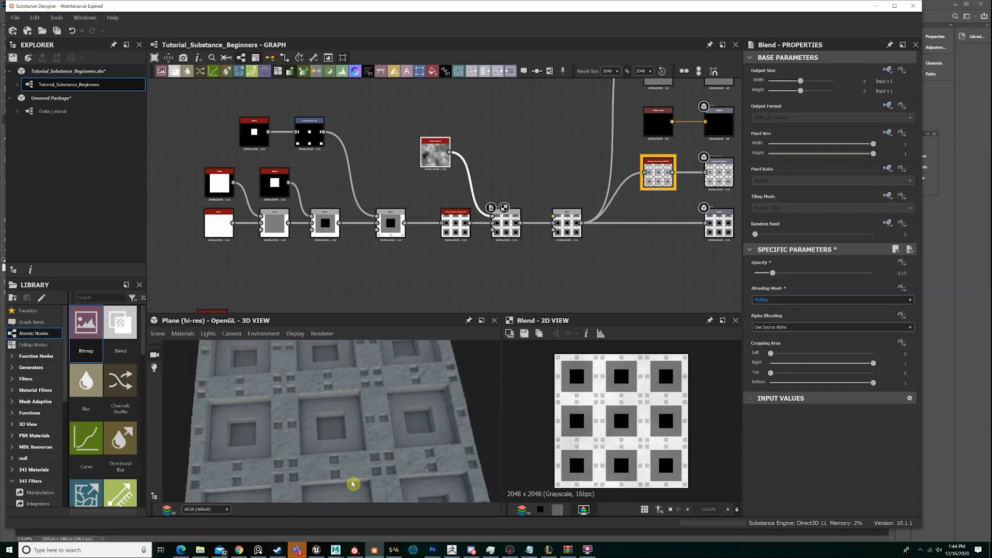
{"action": "mouse_move", "coordinate": [352, 482]}
{"action": "middle_mouse_down"}
{"action": "mouse_move", "coordinate": [350, 455]}
{"action": "mouse_move", "coordinate": [364, 449]}
{"action": "mouse_move", "coordinate": [357, 467]}
{"action": "middle_mouse_up"}
{"action": "scroll", "coordinate": [348, 417], "scroll_direction": "down", "scroll_amount": 2}
{"action": "mouse_move", "coordinate": [348, 417]}
{"action": "middle_mouse_down"}
{"action": "mouse_move", "coordinate": [359, 400]}
{"action": "mouse_move", "coordinate": [355, 416]}
{"action": "middle_mouse_up"}
{"action": "scroll", "coordinate": [361, 402], "scroll_direction": "up", "scroll_amount": 2}
Switch to Photoshop to review the greyscale values and the big, medium and small shape reference
{"action": "left_click", "coordinate": [433, 550]}
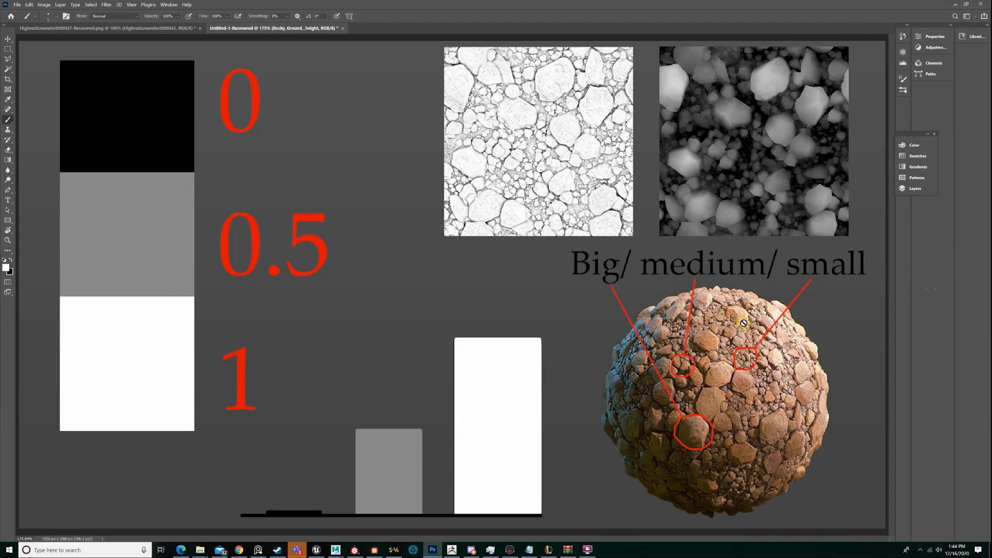
Switch back to Substance Designer and review the noisy tiled plane in the 3D view from different angles and distances
{"action": "left_click", "coordinate": [377, 551]}
{"action": "middle_click_drag", "start_coordinate": [387, 392], "coordinate": [384, 408]}
{"action": "left_click_drag", "start_coordinate": [373, 410], "coordinate": [351, 415]}
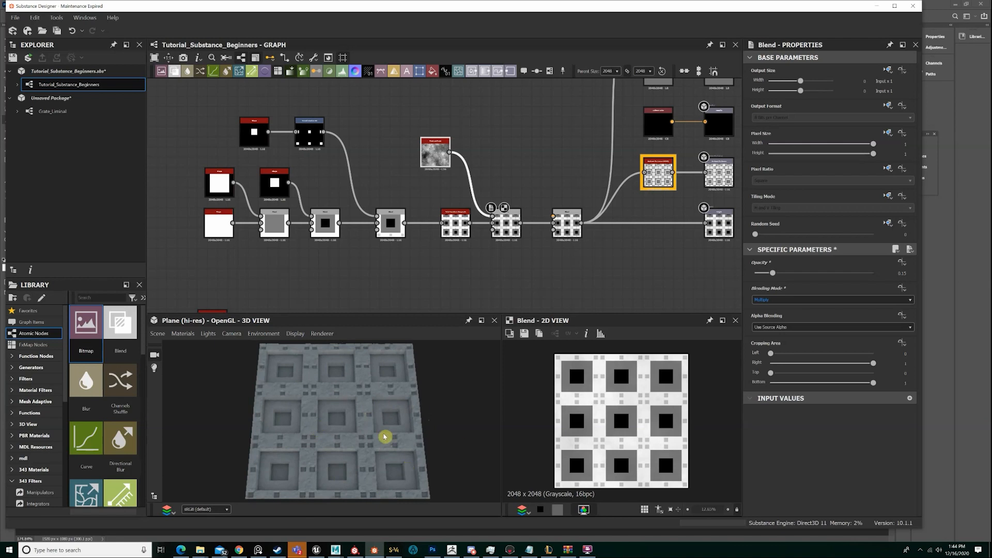
{"action": "scroll", "coordinate": [392, 434], "scroll_direction": "down", "scroll_amount": 3}
{"action": "scroll", "coordinate": [369, 452], "scroll_direction": "up", "scroll_amount": 5}
{"action": "scroll", "coordinate": [371, 425], "scroll_direction": "down", "scroll_amount": 3}
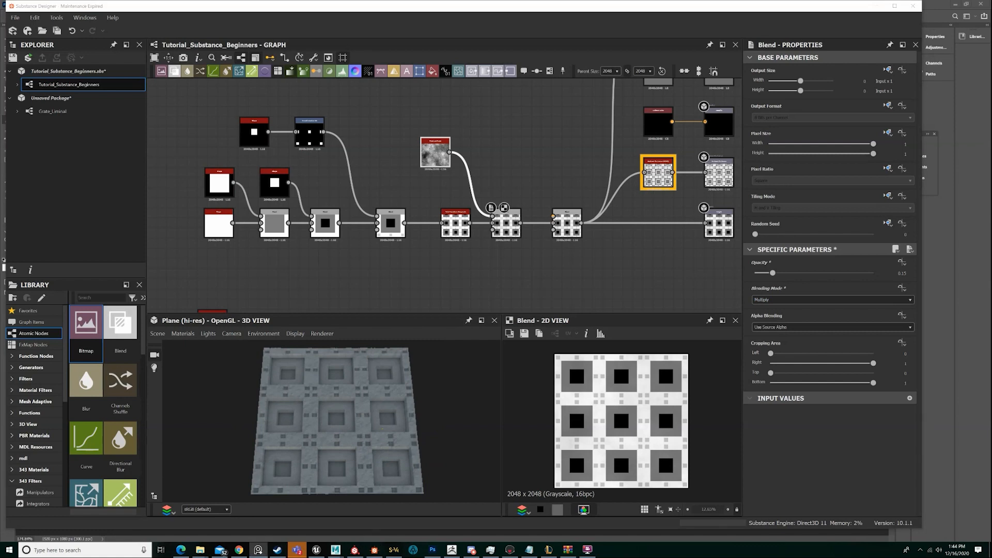
Bring up the reference image board over the workspace, enlarge it, and locate the layered rock, sand and green pool photos
{"action": "right_click_drag", "start_coordinate": [1, 207], "coordinate": [518, 146]}
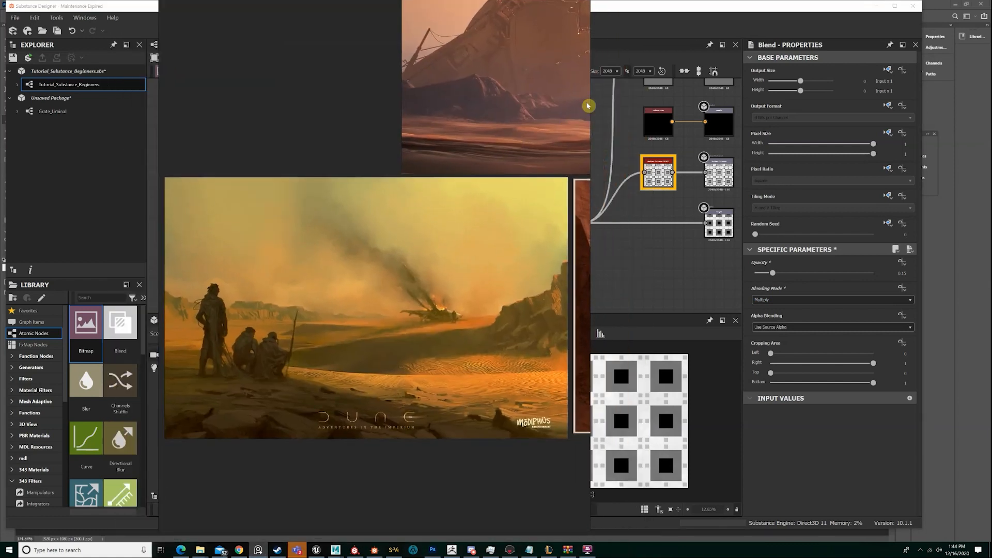
{"action": "left_click_drag", "start_coordinate": [589, 106], "coordinate": [912, 119]}
{"action": "scroll", "coordinate": [911, 118], "scroll_direction": "down", "scroll_amount": 6}
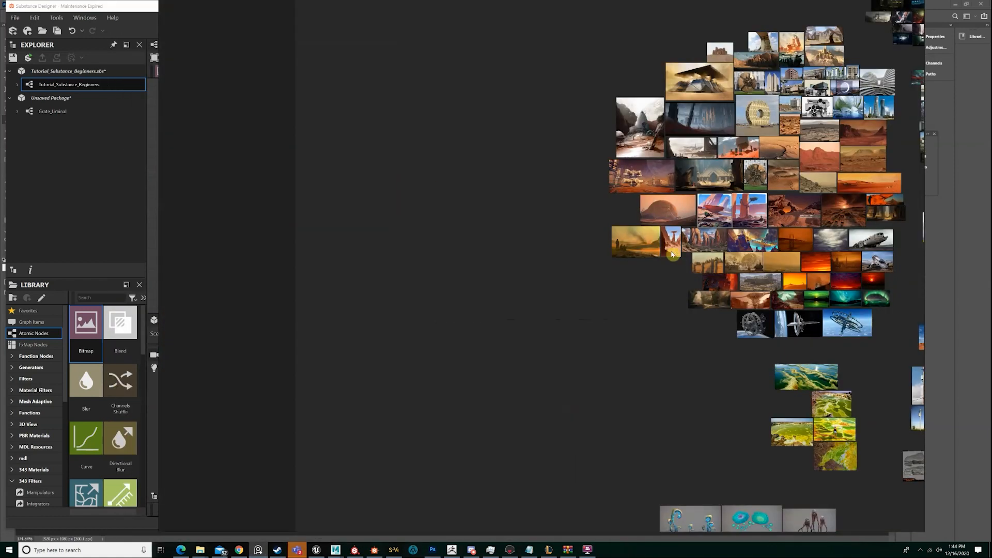
{"action": "scroll", "coordinate": [640, 336], "scroll_direction": "up", "scroll_amount": 6}
{"action": "scroll", "coordinate": [485, 302], "scroll_direction": "up", "scroll_amount": 3}
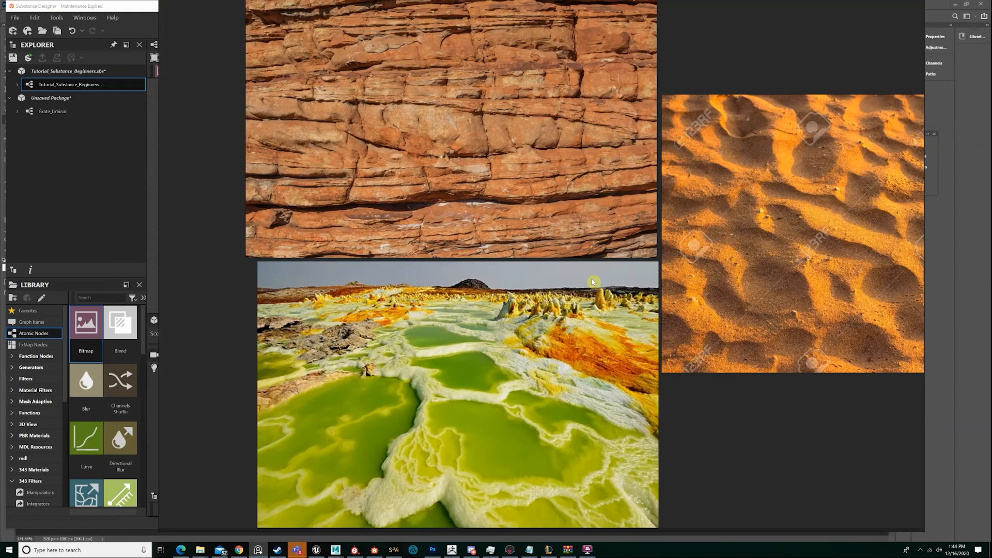
{"action": "scroll", "coordinate": [592, 282], "scroll_direction": "down", "scroll_amount": 2}
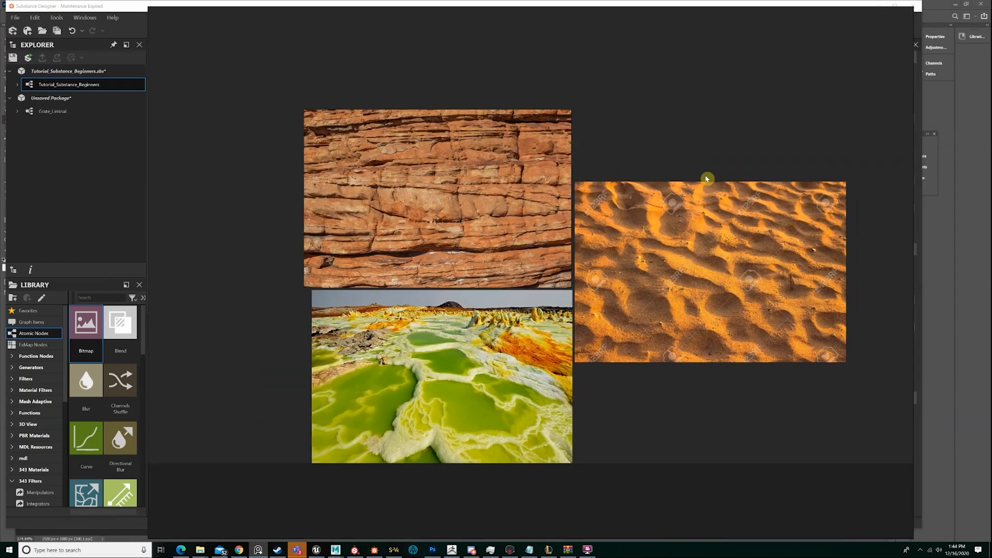
Examine the large pool shapes and the raised white ridges between them in the green mineral pool photo
{"action": "scroll", "coordinate": [483, 374], "scroll_direction": "up", "scroll_amount": 3}
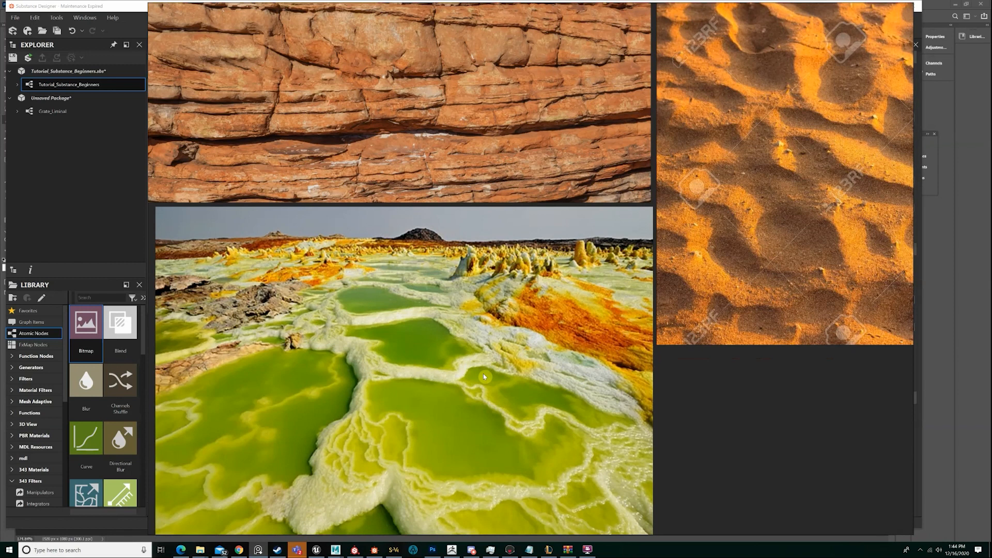
{"action": "scroll", "coordinate": [438, 368], "scroll_direction": "down", "scroll_amount": 1}
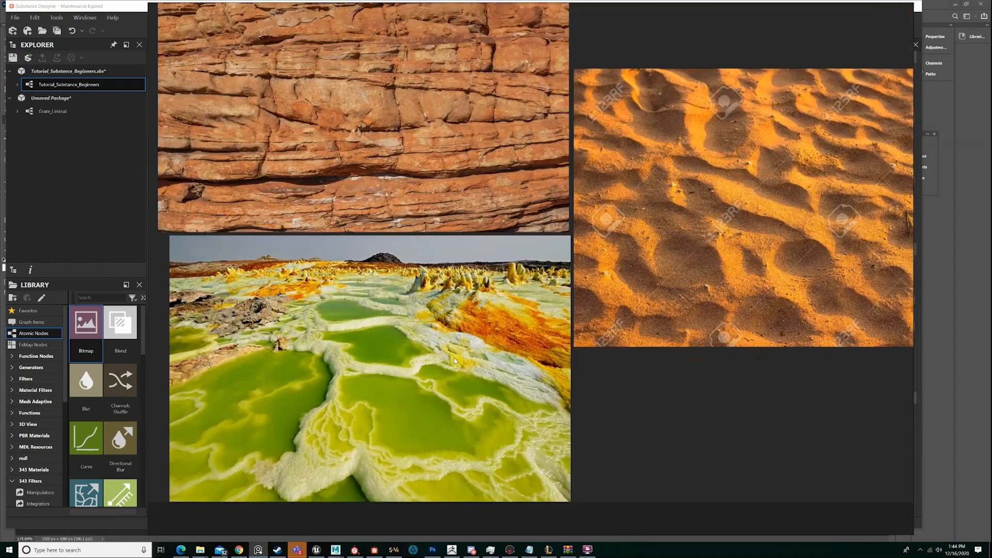
{"action": "scroll", "coordinate": [373, 280], "scroll_direction": "up", "scroll_amount": 2}
{"action": "scroll", "coordinate": [375, 275], "scroll_direction": "up", "scroll_amount": 1}
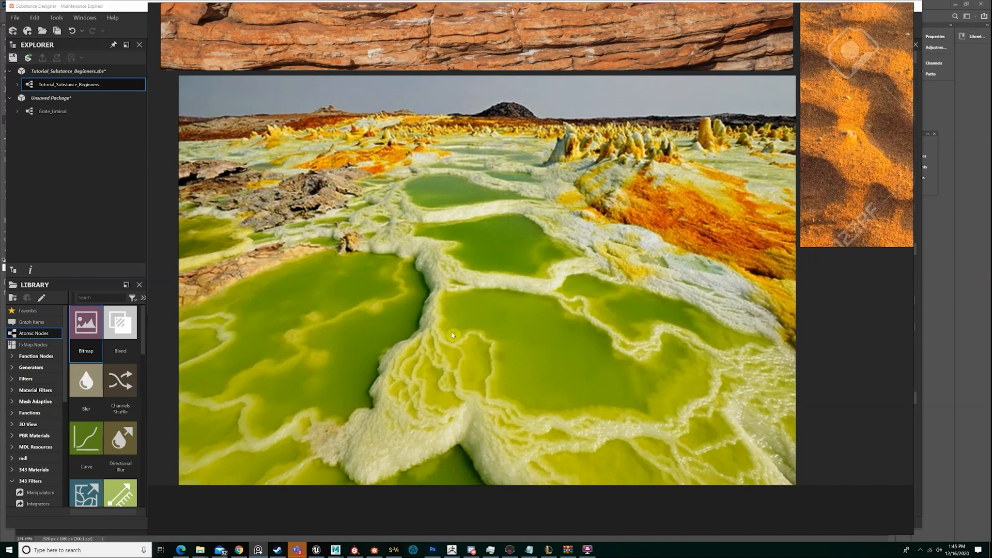
{"action": "middle_click_drag", "start_coordinate": [512, 296], "coordinate": [516, 292]}
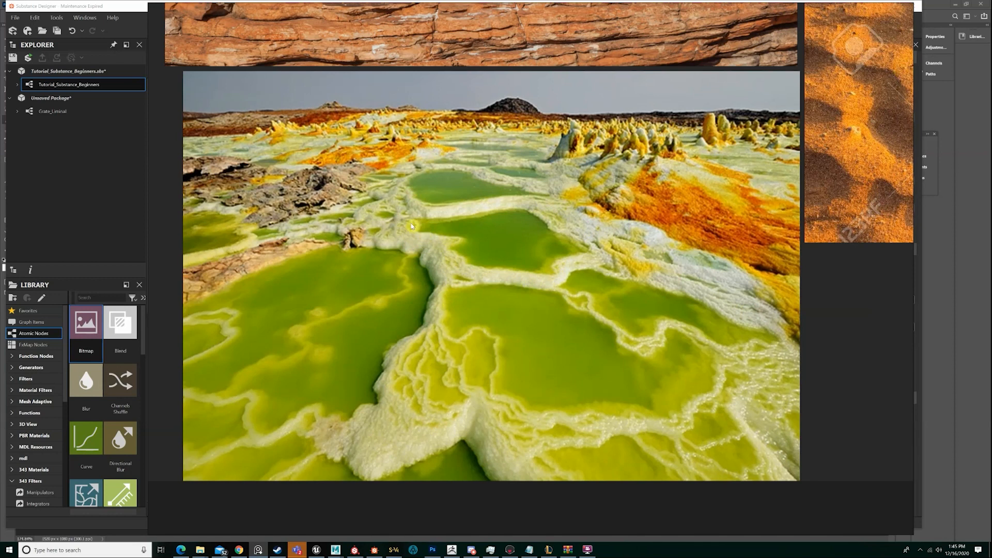
{"action": "middle_click_drag", "start_coordinate": [531, 245], "coordinate": [525, 271]}
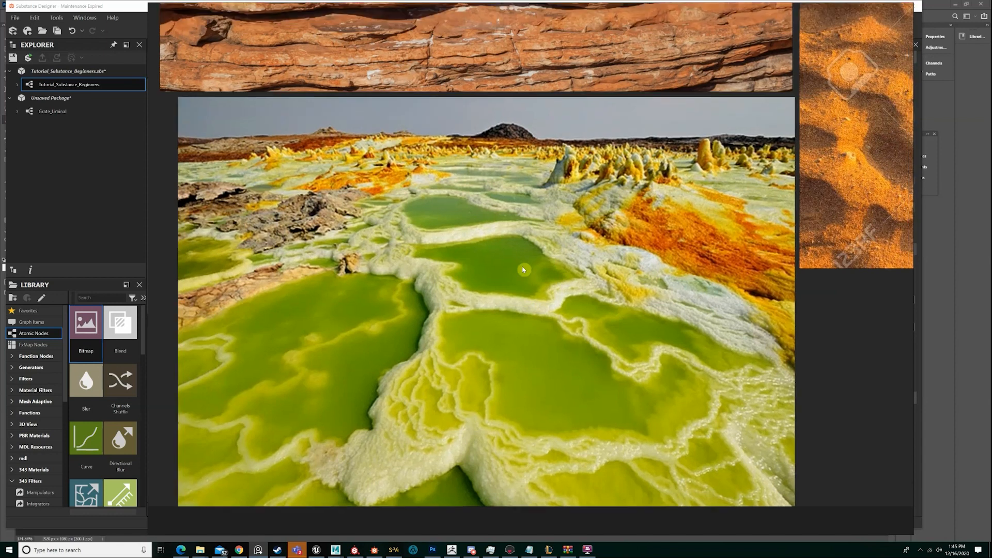
{"action": "scroll", "coordinate": [503, 263], "scroll_direction": "up", "scroll_amount": 3}
{"action": "scroll", "coordinate": [492, 261], "scroll_direction": "down", "scroll_amount": 3}
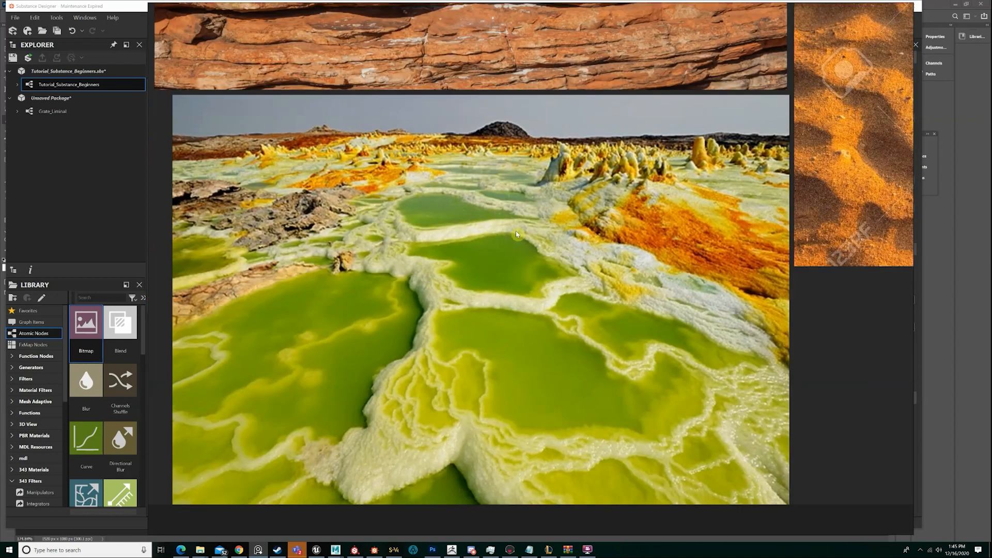
{"action": "scroll", "coordinate": [478, 311], "scroll_direction": "up", "scroll_amount": 1}
{"action": "scroll", "coordinate": [496, 311], "scroll_direction": "down", "scroll_amount": 1}
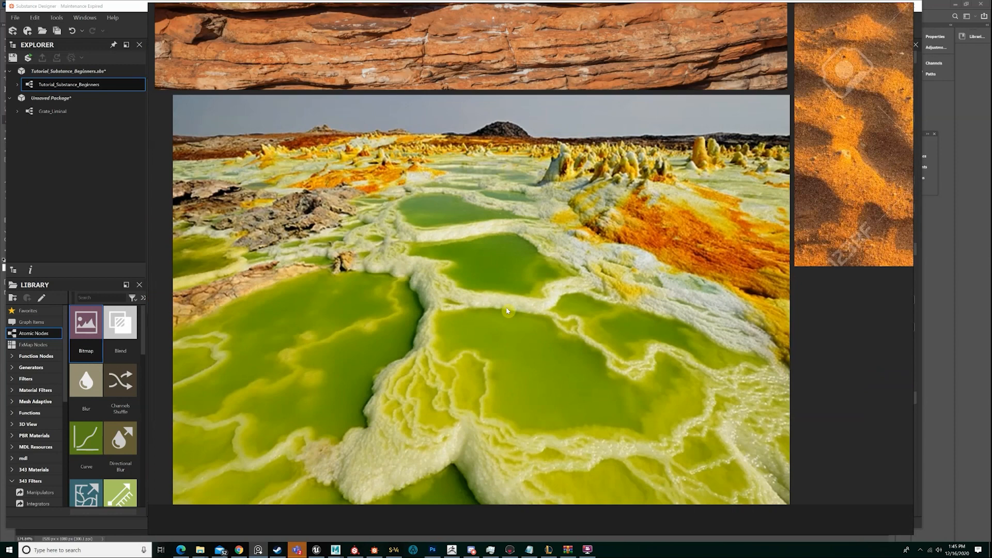
{"action": "scroll", "coordinate": [507, 311], "scroll_direction": "up", "scroll_amount": 1}
{"action": "scroll", "coordinate": [537, 341], "scroll_direction": "down", "scroll_amount": 1}
{"action": "scroll", "coordinate": [448, 339], "scroll_direction": "up", "scroll_amount": 1}
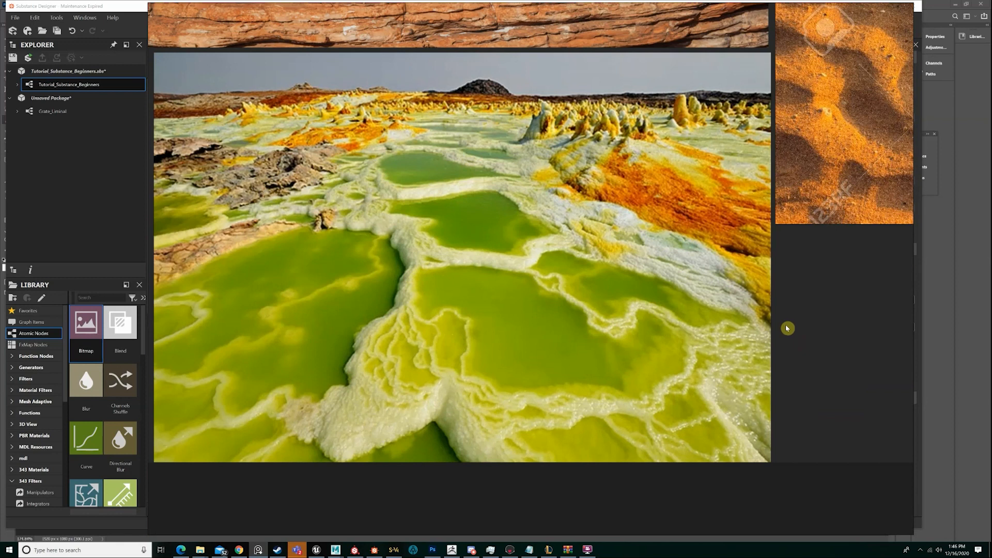
Inspect the layered red rock wall photo up close, and return to the overview of the three surface references
{"action": "scroll", "coordinate": [672, 370], "scroll_direction": "down", "scroll_amount": 5}
{"action": "scroll", "coordinate": [405, 195], "scroll_direction": "up", "scroll_amount": 6}
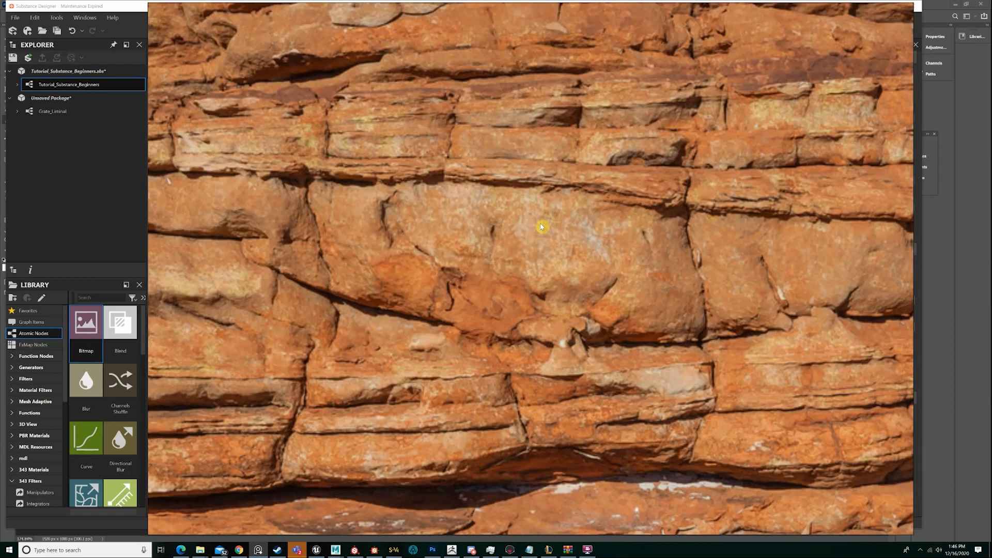
{"action": "scroll", "coordinate": [741, 266], "scroll_direction": "down", "scroll_amount": 2}
{"action": "scroll", "coordinate": [740, 266], "scroll_direction": "up", "scroll_amount": 1}
{"action": "scroll", "coordinate": [640, 372], "scroll_direction": "down", "scroll_amount": 3}
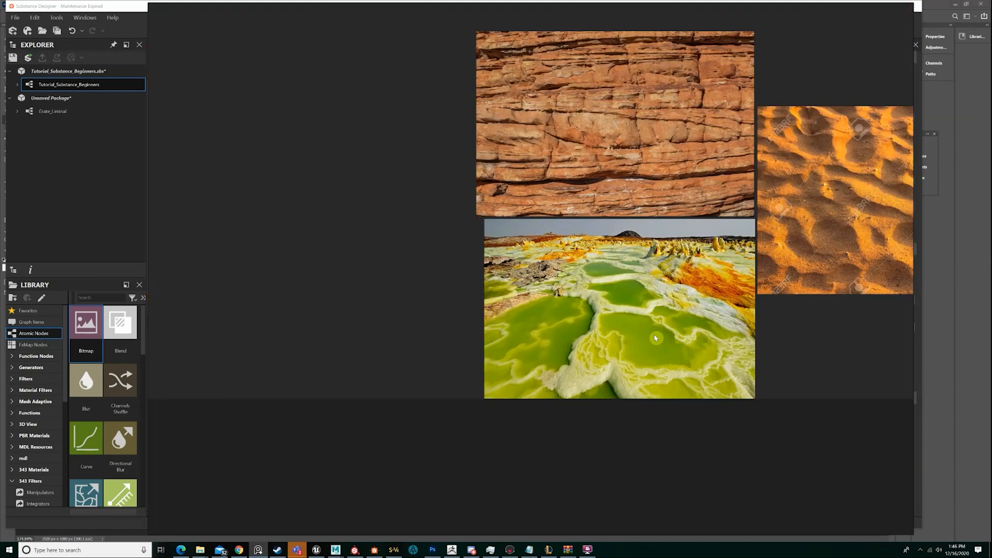
Study how the pools, ridges and thin branching crust lines make up the height levels in the green pool photo
{"action": "scroll", "coordinate": [601, 329], "scroll_direction": "up", "scroll_amount": 5}
{"action": "scroll", "coordinate": [594, 352], "scroll_direction": "up", "scroll_amount": 3}
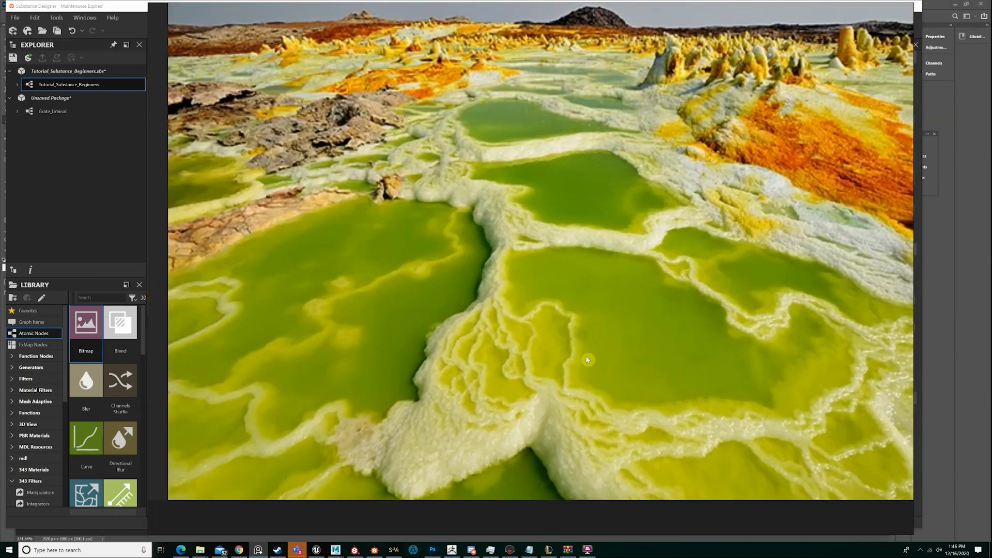
{"action": "scroll", "coordinate": [590, 357], "scroll_direction": "down", "scroll_amount": 3}
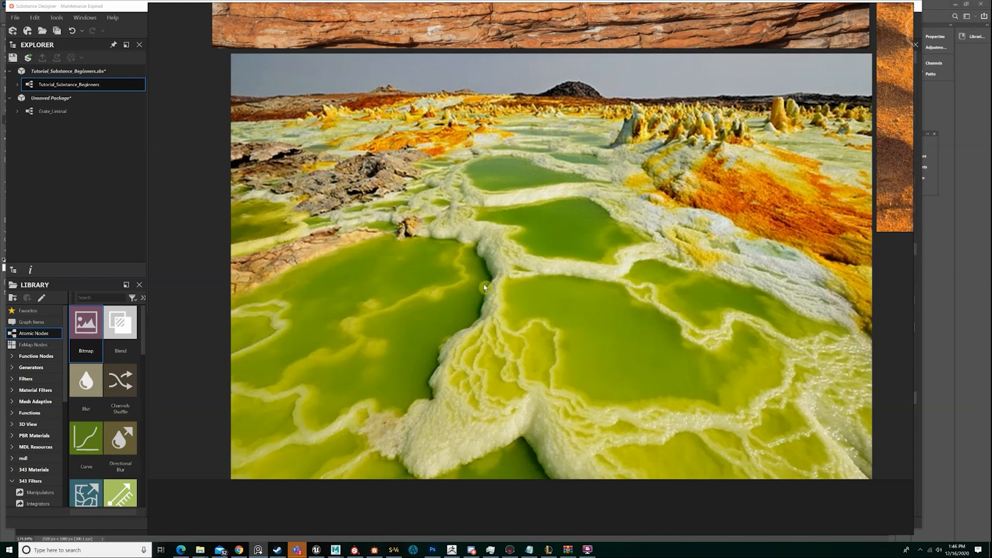
{"action": "middle_click_drag", "start_coordinate": [530, 275], "coordinate": [505, 286]}
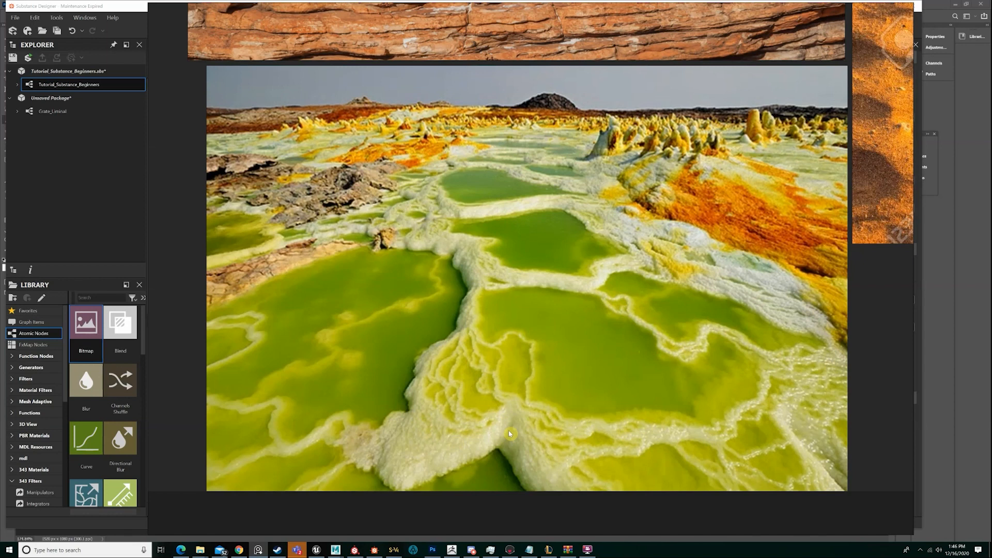
{"action": "middle_click_drag", "start_coordinate": [539, 395], "coordinate": [546, 380]}
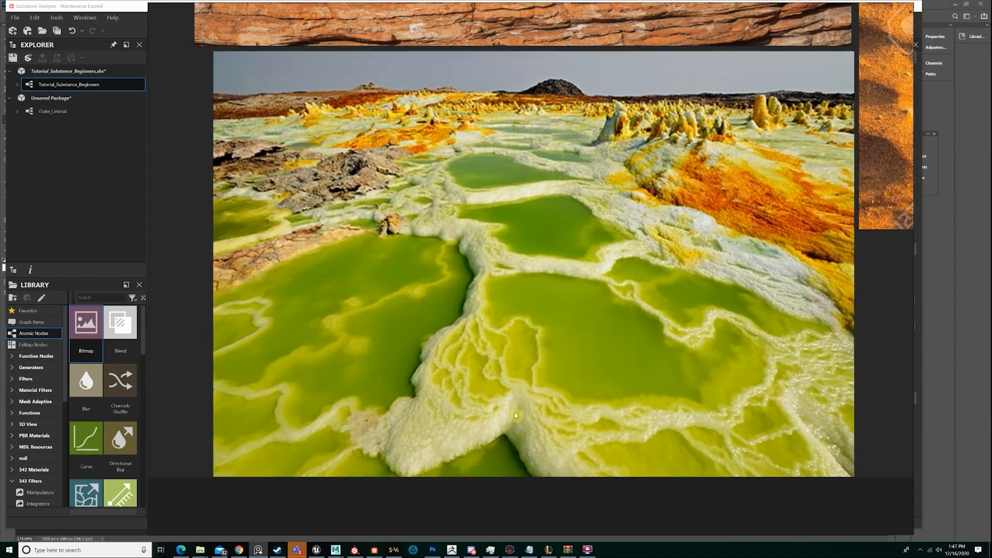
Browse the reference board for other mineral pool photos, and return to the green pool photo beneath the rock wall
{"action": "middle_click_drag", "start_coordinate": [310, 336], "coordinate": [801, 355]}
{"action": "middle_click_drag", "start_coordinate": [381, 344], "coordinate": [889, 358]}
{"action": "scroll", "coordinate": [407, 245], "scroll_direction": "down", "scroll_amount": 5}
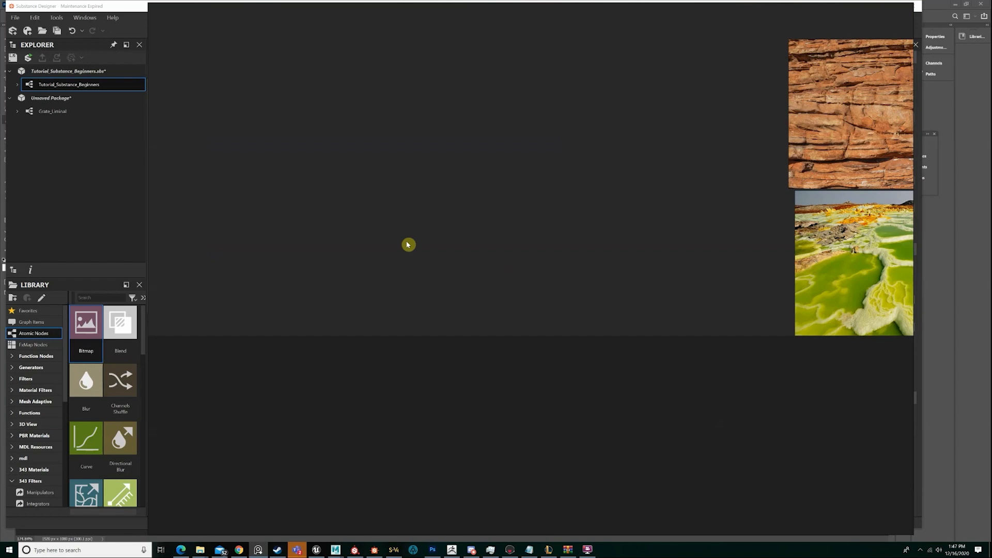
{"action": "scroll", "coordinate": [407, 245], "scroll_direction": "down", "scroll_amount": 5}
{"action": "scroll", "coordinate": [584, 272], "scroll_direction": "up", "scroll_amount": 7}
{"action": "middle_click_drag", "start_coordinate": [614, 282], "coordinate": [601, 333]}
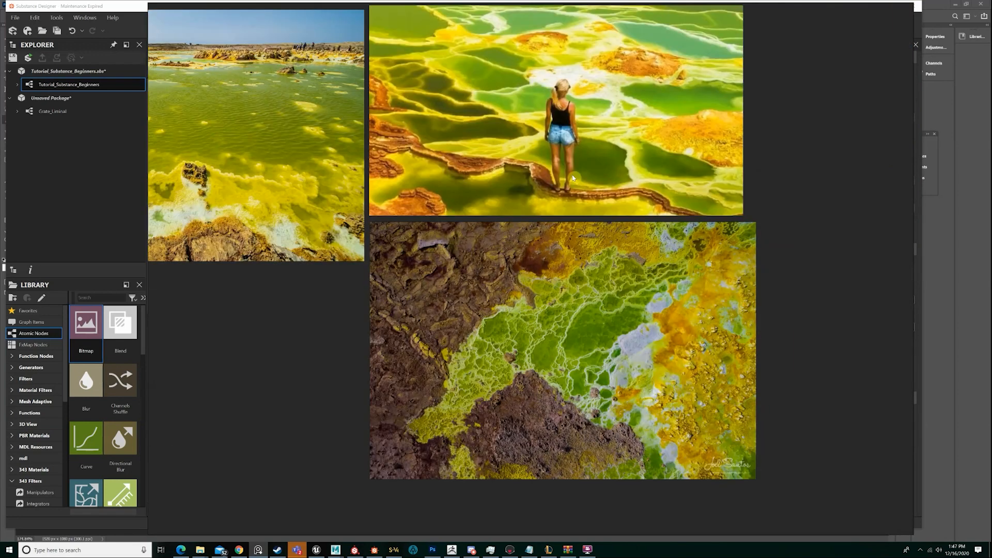
{"action": "scroll", "coordinate": [573, 178], "scroll_direction": "down", "scroll_amount": 3}
{"action": "middle_click_drag", "start_coordinate": [853, 393], "coordinate": [551, 222]}
{"action": "middle_click_drag", "start_coordinate": [879, 383], "coordinate": [662, 217]}
{"action": "middle_click_drag", "start_coordinate": [849, 385], "coordinate": [631, 245]}
{"action": "scroll", "coordinate": [753, 282], "scroll_direction": "up", "scroll_amount": 2}
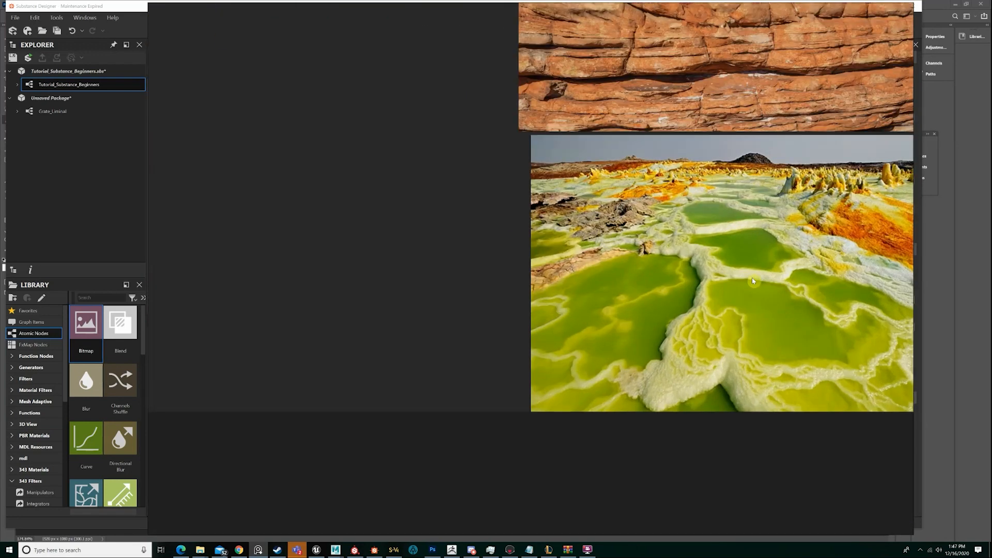
Inspect the grainy small-scale surface detail of the white crust between the green pools up close
{"action": "scroll", "coordinate": [753, 282], "scroll_direction": "up", "scroll_amount": 6}
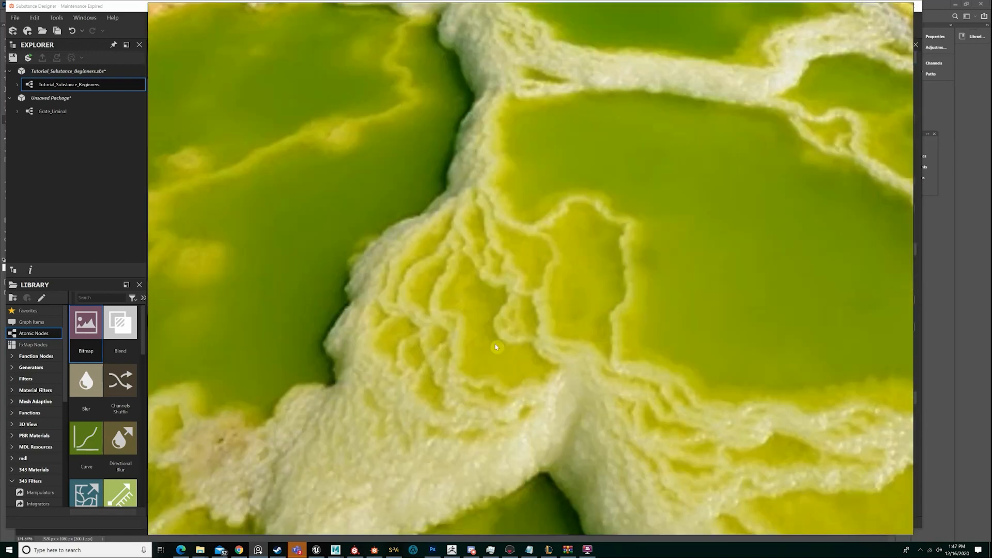
{"action": "scroll", "coordinate": [496, 348], "scroll_direction": "up", "scroll_amount": 2}
{"action": "scroll", "coordinate": [488, 344], "scroll_direction": "up", "scroll_amount": 4}
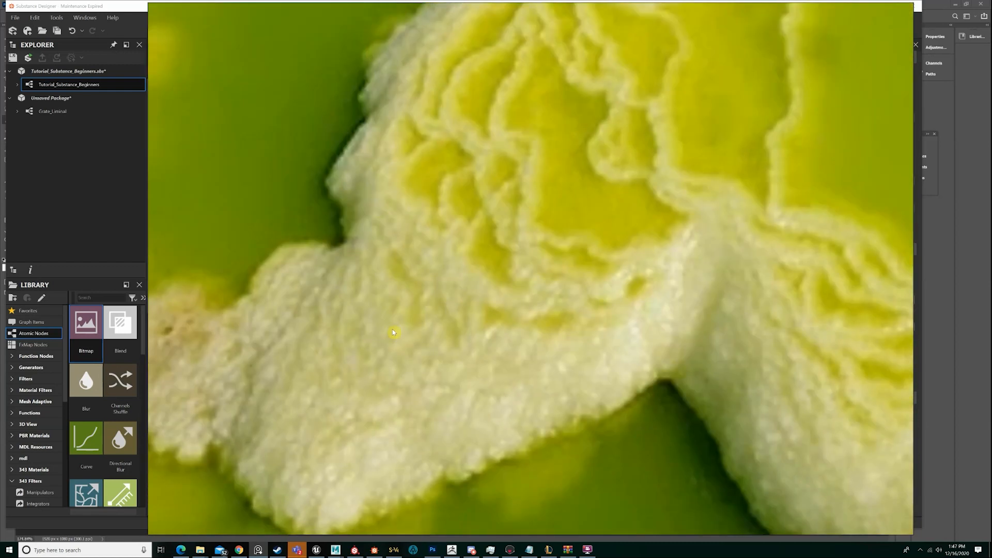
{"action": "scroll", "coordinate": [527, 325], "scroll_direction": "up", "scroll_amount": 2}
{"action": "middle_click_drag", "start_coordinate": [478, 329], "coordinate": [525, 271]}
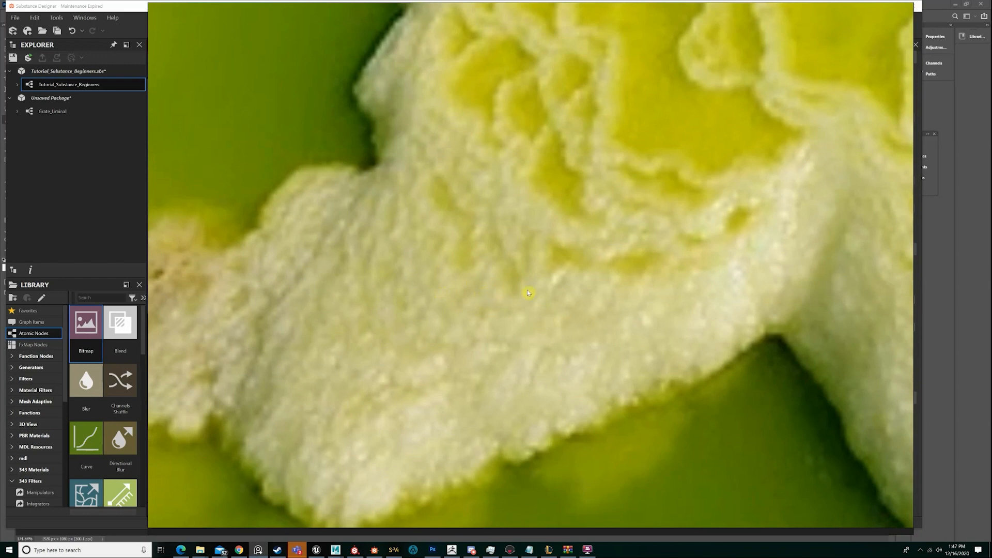
{"action": "middle_click_drag", "start_coordinate": [860, 239], "coordinate": [795, 262]}
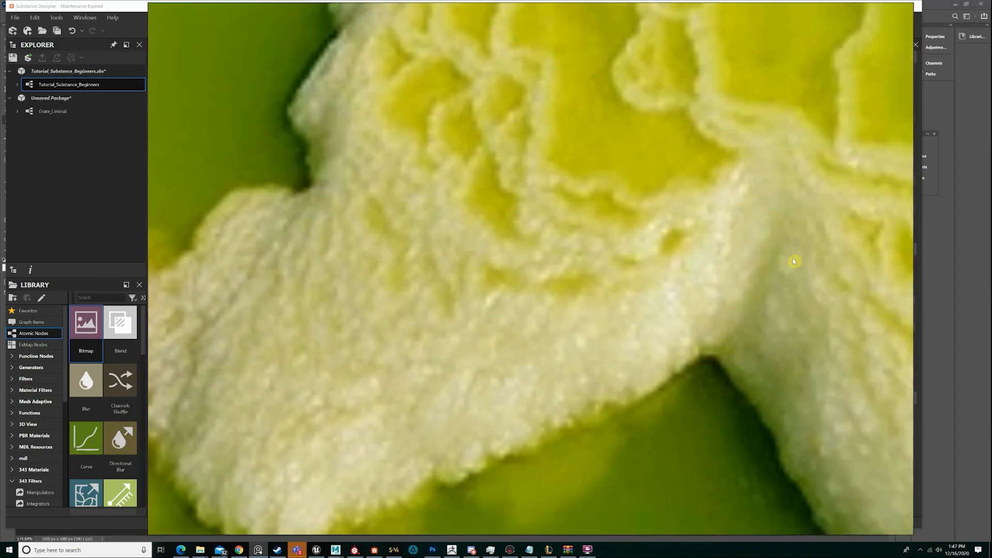
{"action": "scroll", "coordinate": [795, 262], "scroll_direction": "down", "scroll_amount": 2}
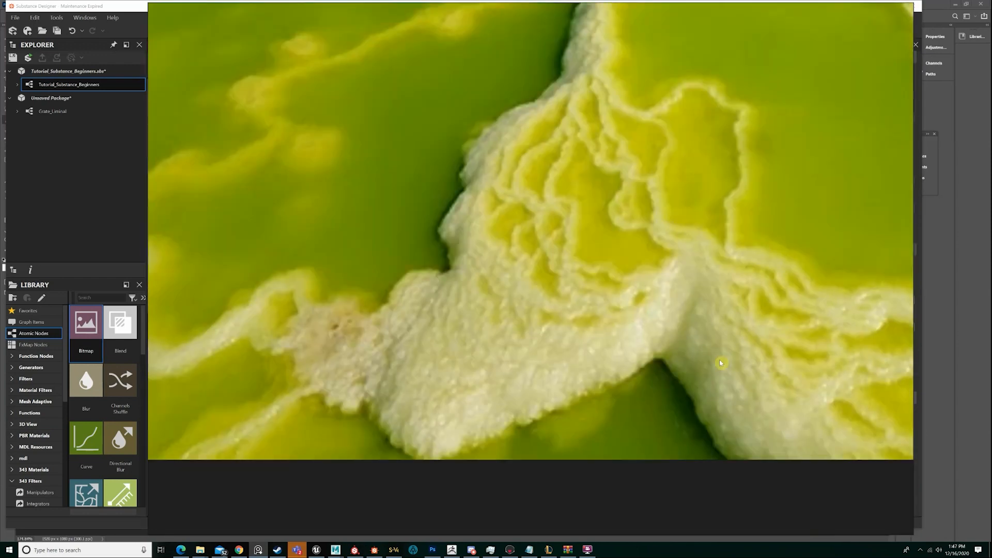
{"action": "scroll", "coordinate": [603, 252], "scroll_direction": "up", "scroll_amount": 3}
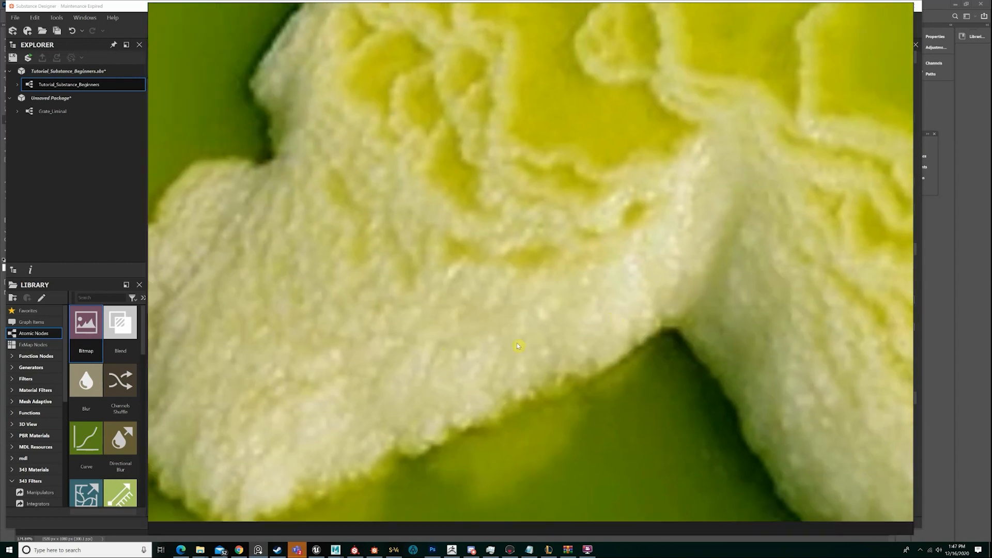
{"action": "middle_click_drag", "start_coordinate": [519, 333], "coordinate": [557, 329]}
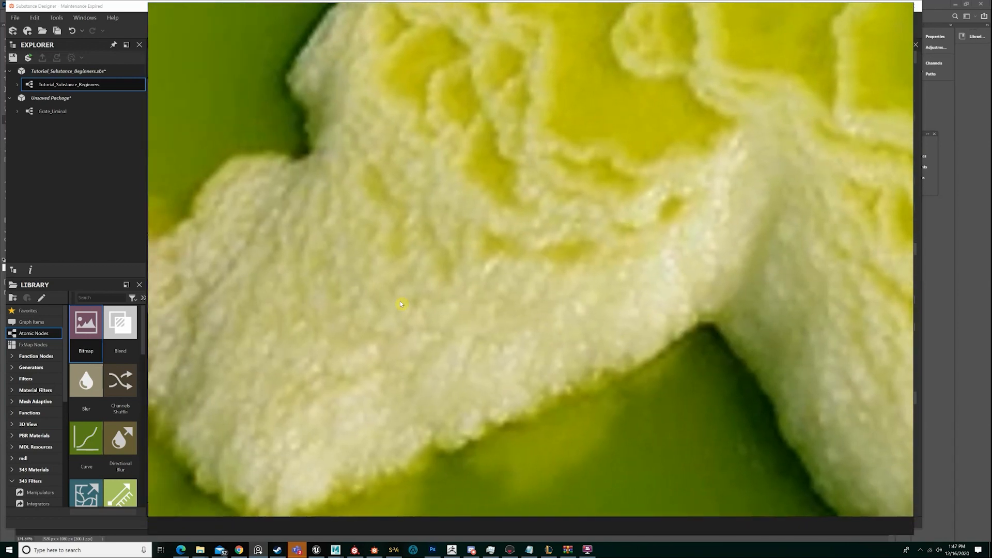
Compare the whole green pool photo with close-ups of its white crust to relate big, medium and small shapes
{"action": "scroll", "coordinate": [558, 332], "scroll_direction": "down", "scroll_amount": 5}
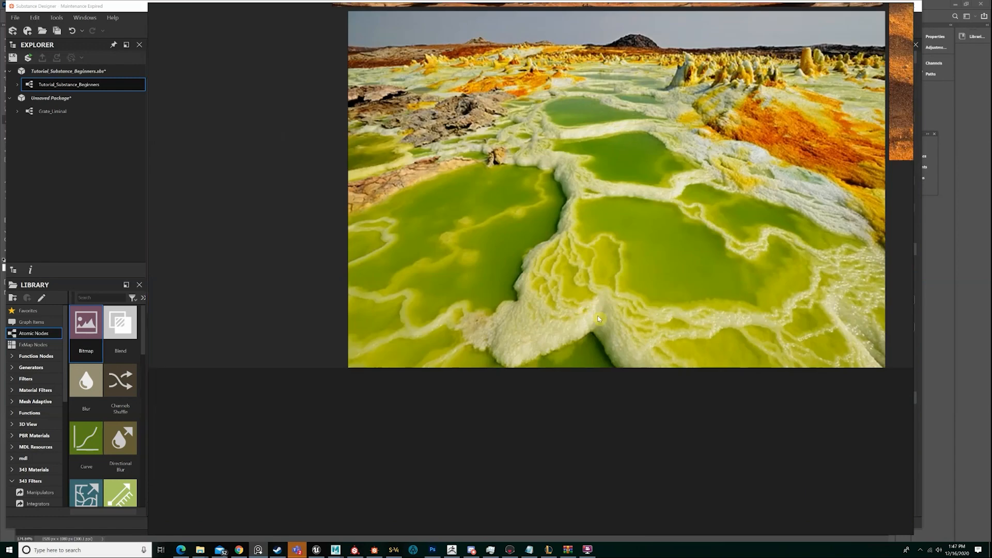
{"action": "middle_click_drag", "start_coordinate": [590, 319], "coordinate": [466, 380]}
{"action": "scroll", "coordinate": [540, 372], "scroll_direction": "up", "scroll_amount": 1}
{"action": "scroll", "coordinate": [541, 372], "scroll_direction": "up", "scroll_amount": 1}
{"action": "scroll", "coordinate": [543, 364], "scroll_direction": "down", "scroll_amount": 1}
{"action": "scroll", "coordinate": [467, 381], "scroll_direction": "up", "scroll_amount": 2}
{"action": "scroll", "coordinate": [575, 341], "scroll_direction": "down", "scroll_amount": 2}
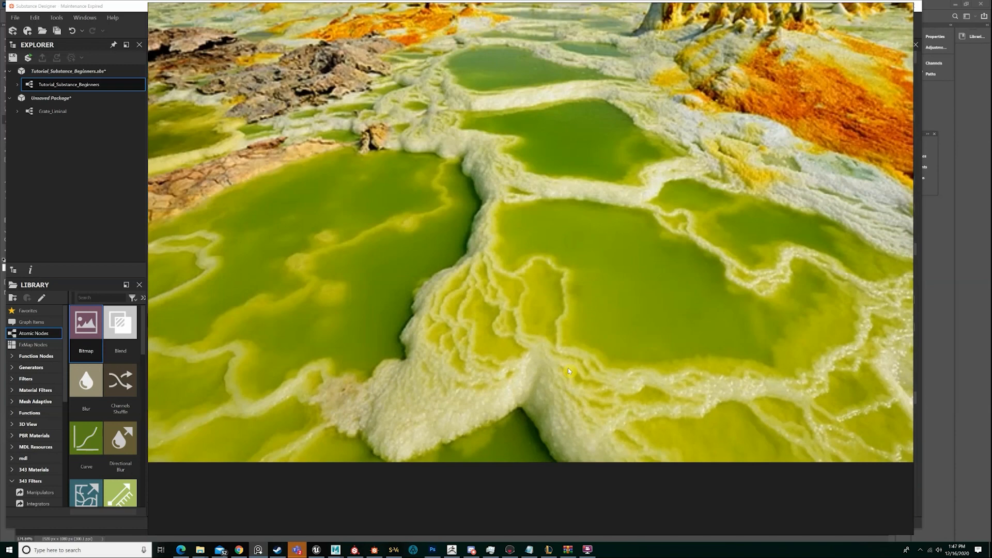
{"action": "middle_click_drag", "start_coordinate": [573, 280], "coordinate": [488, 327]}
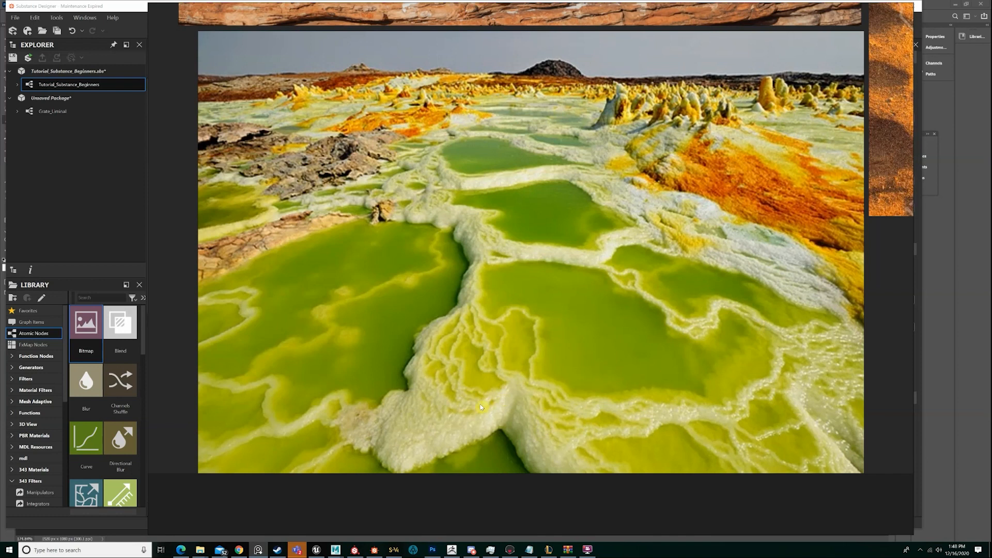
{"action": "scroll", "coordinate": [471, 420], "scroll_direction": "up", "scroll_amount": 3}
{"action": "scroll", "coordinate": [558, 405], "scroll_direction": "down", "scroll_amount": 3}
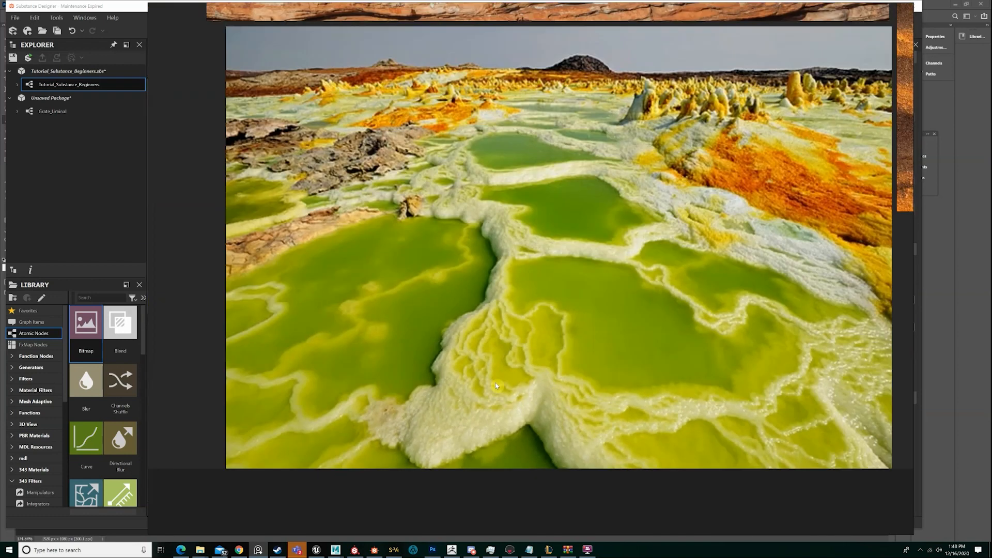
{"action": "scroll", "coordinate": [496, 386], "scroll_direction": "up", "scroll_amount": 2}
{"action": "scroll", "coordinate": [567, 429], "scroll_direction": "up", "scroll_amount": 5}
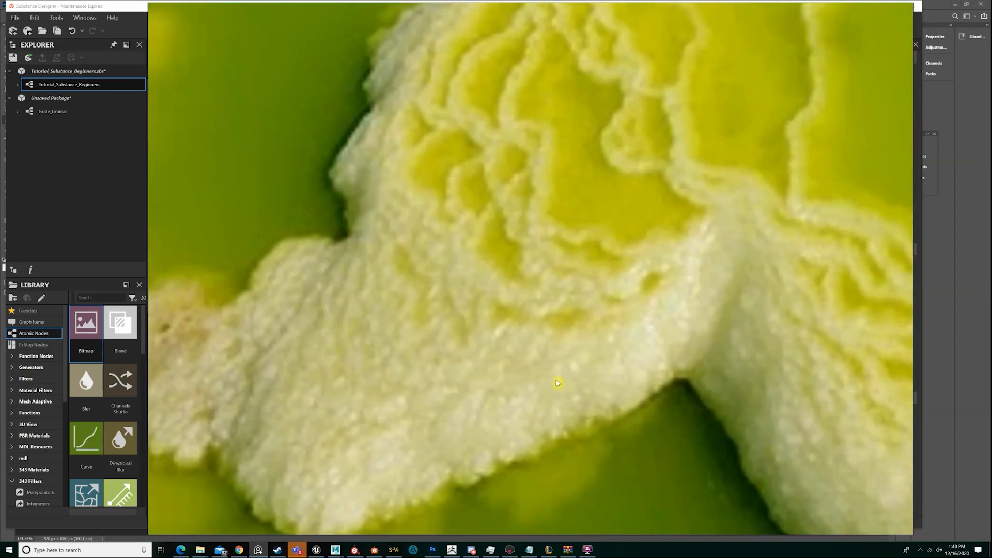
Examine the branching white crust ridge up close and how it fits among the pools across the full green pool photo
{"action": "scroll", "coordinate": [560, 385], "scroll_direction": "down", "scroll_amount": 1}
{"action": "scroll", "coordinate": [545, 392], "scroll_direction": "up", "scroll_amount": 1}
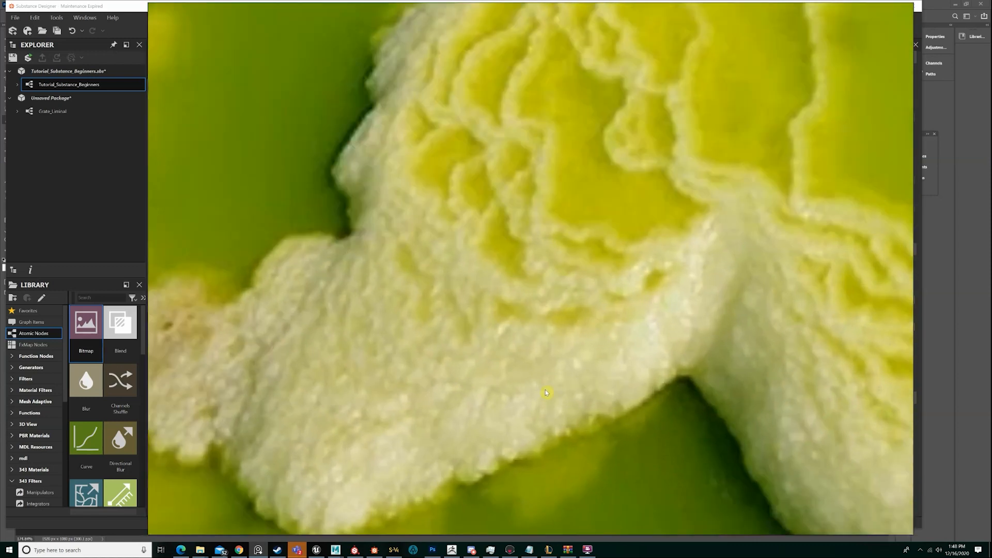
{"action": "middle_click_drag", "start_coordinate": [413, 361], "coordinate": [351, 345]}
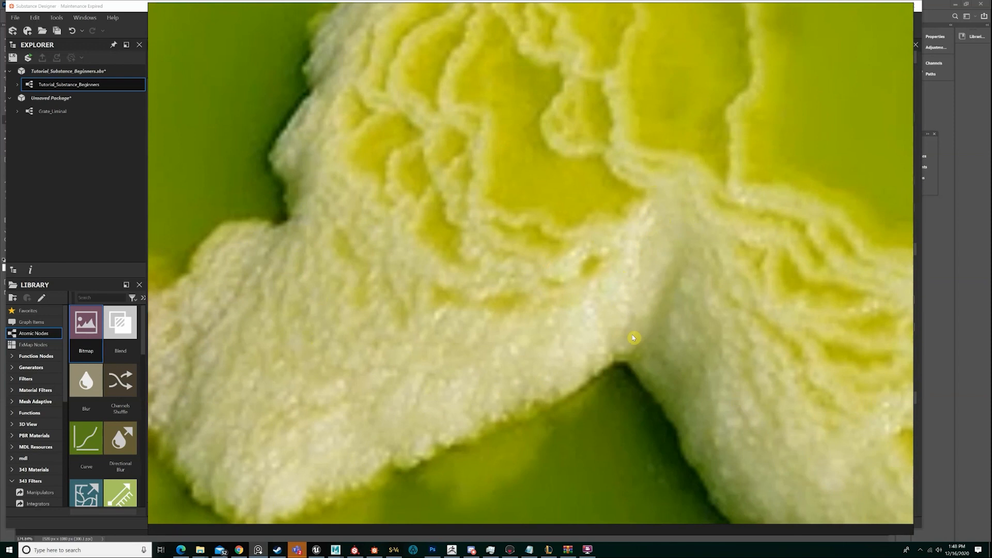
{"action": "scroll", "coordinate": [691, 390], "scroll_direction": "down", "scroll_amount": 5}
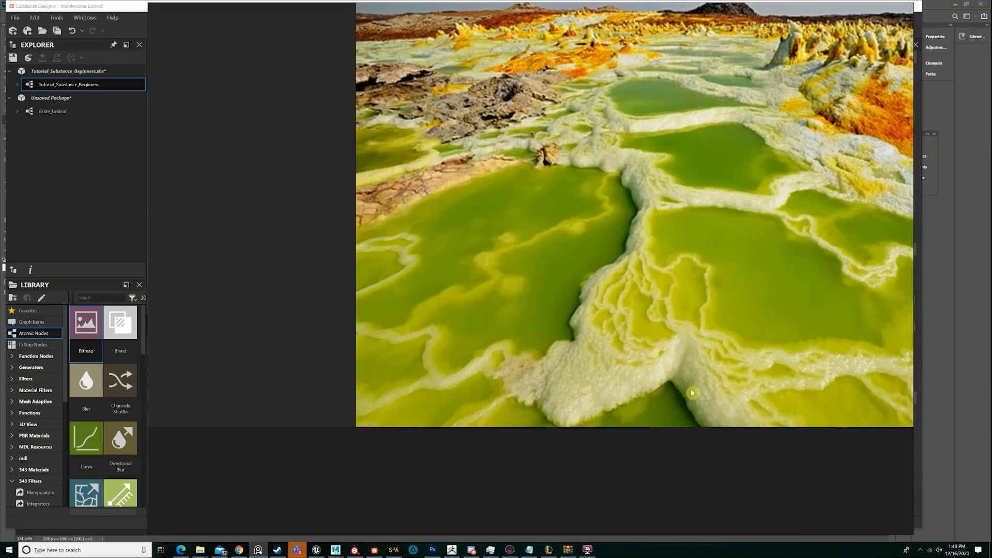
{"action": "middle_click_drag", "start_coordinate": [691, 390], "coordinate": [595, 416]}
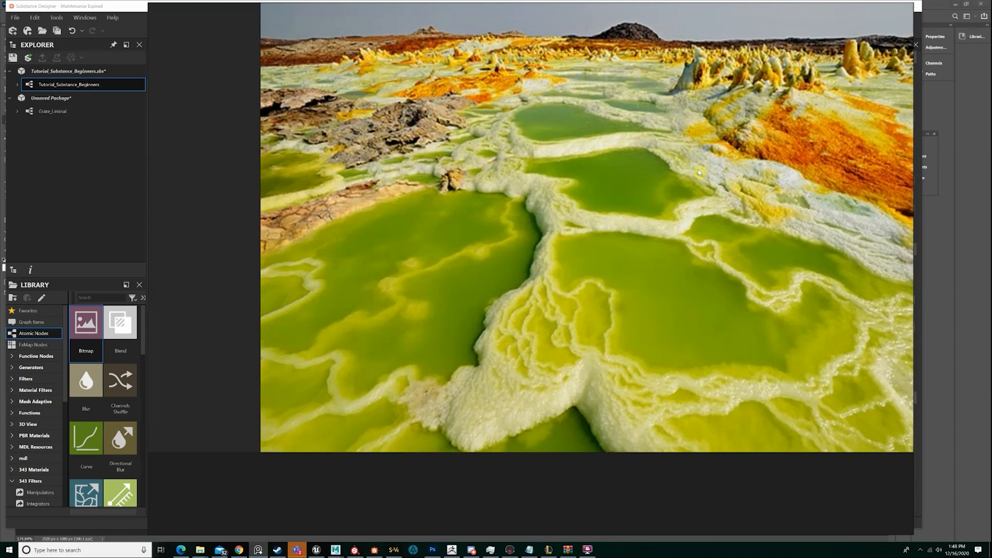
{"action": "scroll", "coordinate": [703, 207], "scroll_direction": "down", "scroll_amount": 5}
{"action": "scroll", "coordinate": [576, 231], "scroll_direction": "up", "scroll_amount": 4}
{"action": "scroll", "coordinate": [589, 233], "scroll_direction": "down", "scroll_amount": 1}
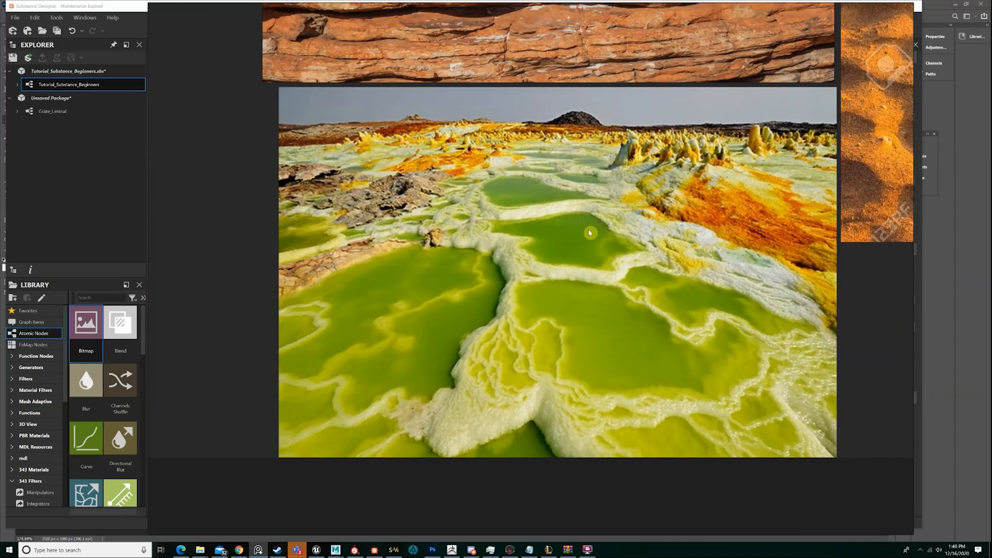
{"action": "scroll", "coordinate": [590, 233], "scroll_direction": "up", "scroll_amount": 2}
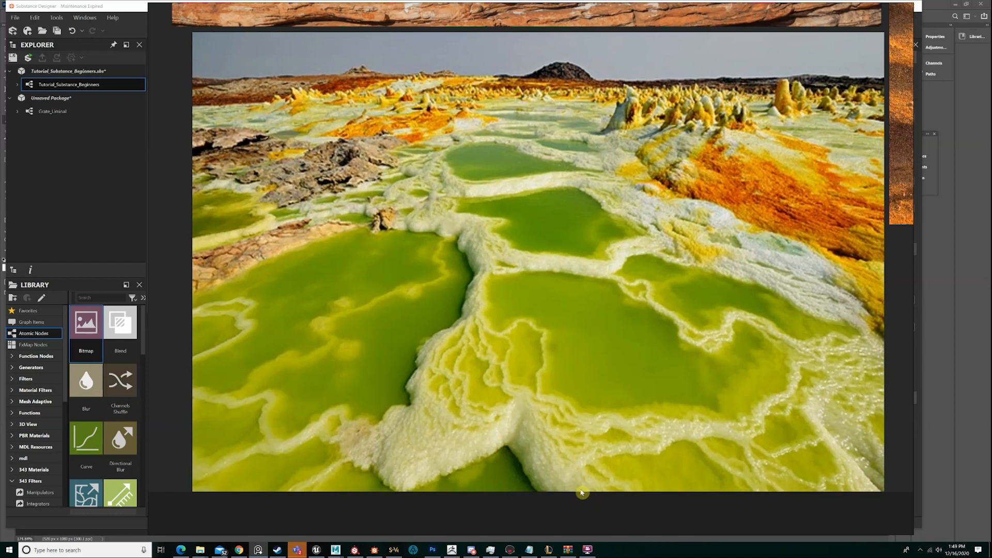
Examine the green pool photo as a whole beside the layered red rock wall above it
{"action": "scroll", "coordinate": [617, 275], "scroll_direction": "down", "scroll_amount": 1}
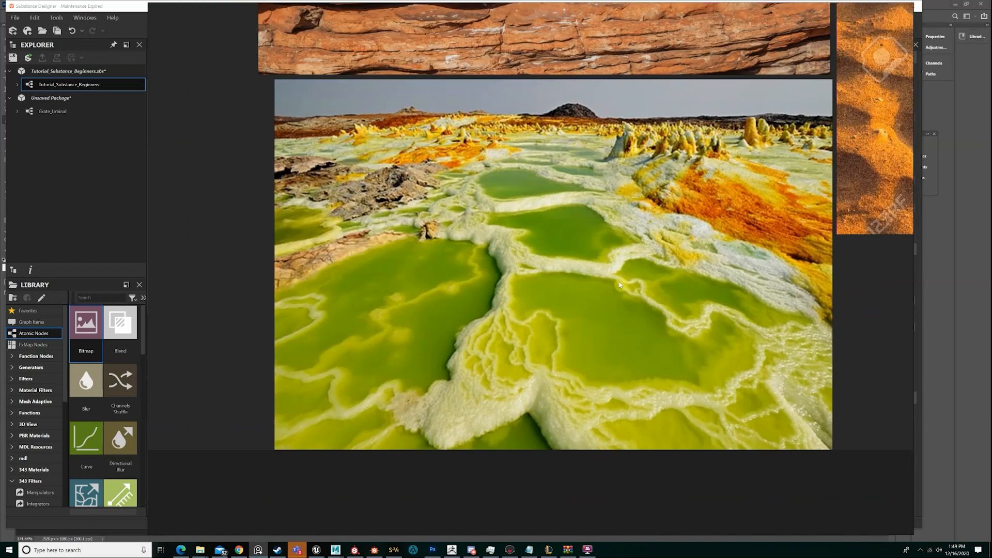
{"action": "middle_click_drag", "start_coordinate": [612, 294], "coordinate": [593, 324]}
{"action": "scroll", "coordinate": [595, 319], "scroll_direction": "up", "scroll_amount": 1}
{"action": "scroll", "coordinate": [640, 288], "scroll_direction": "down", "scroll_amount": 1}
{"action": "scroll", "coordinate": [640, 290], "scroll_direction": "down", "scroll_amount": 1}
{"action": "middle_click_drag", "start_coordinate": [640, 290], "coordinate": [645, 402]}
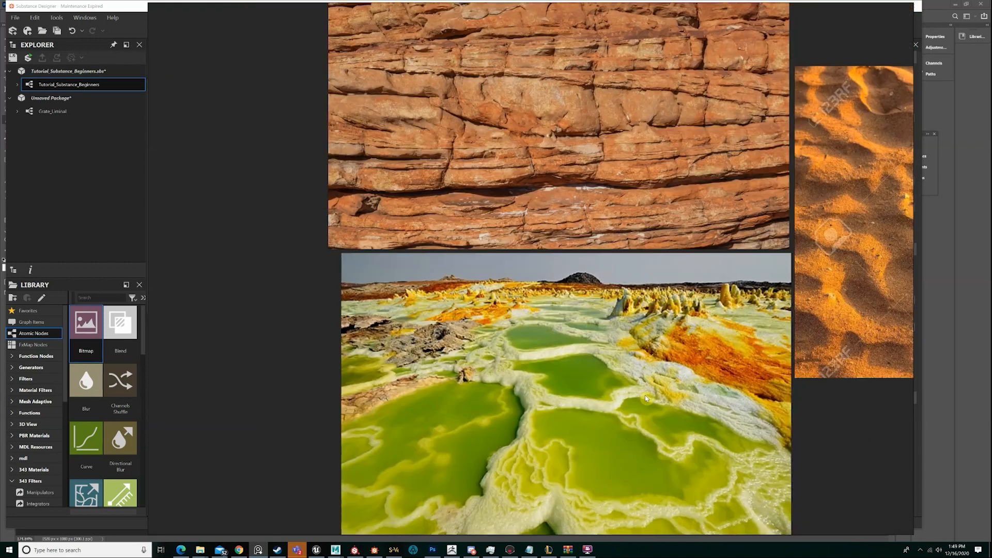
{"action": "middle_click_drag", "start_coordinate": [644, 238], "coordinate": [620, 319]}
{"action": "middle_click_drag", "start_coordinate": [632, 236], "coordinate": [643, 82]}
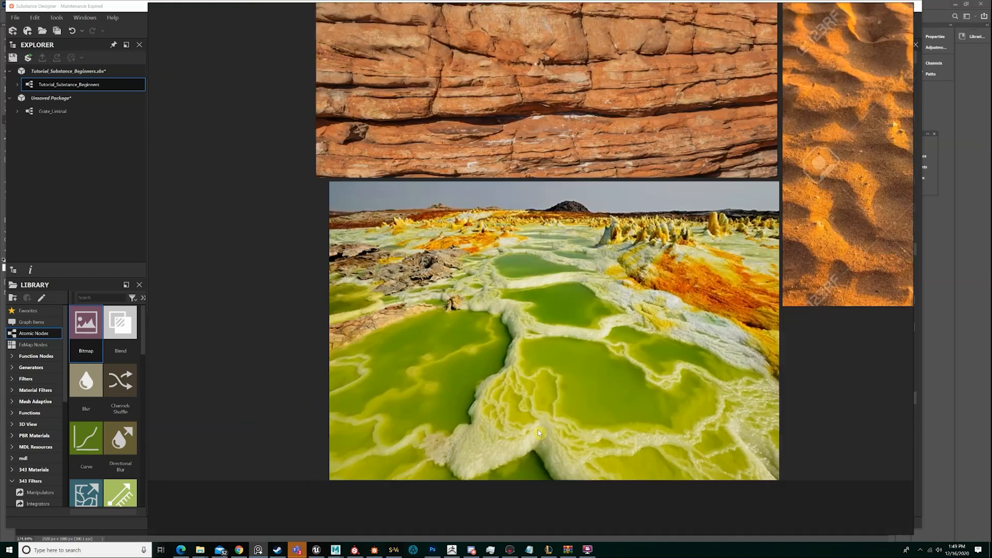
Compare the rock wall, green pool and orange sand photos together, and examine the rock wall's horizontal layers up close
{"action": "scroll", "coordinate": [589, 271], "scroll_direction": "down", "scroll_amount": 2}
{"action": "scroll", "coordinate": [590, 272], "scroll_direction": "down", "scroll_amount": 1}
{"action": "middle_click_drag", "start_coordinate": [794, 216], "coordinate": [640, 298]}
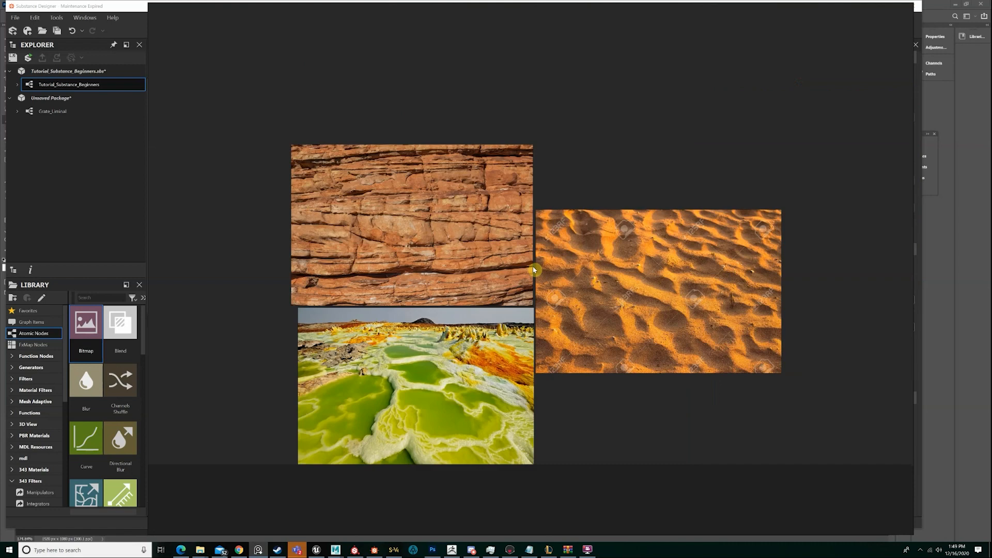
{"action": "middle_click_drag", "start_coordinate": [732, 382], "coordinate": [782, 345]}
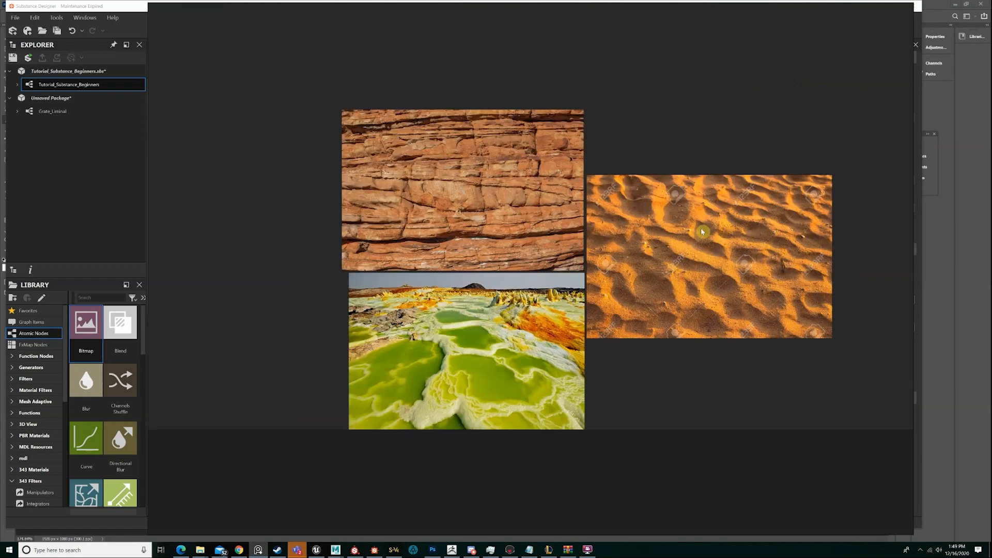
{"action": "middle_click_drag", "start_coordinate": [681, 255], "coordinate": [730, 274]}
{"action": "scroll", "coordinate": [533, 259], "scroll_direction": "up", "scroll_amount": 3}
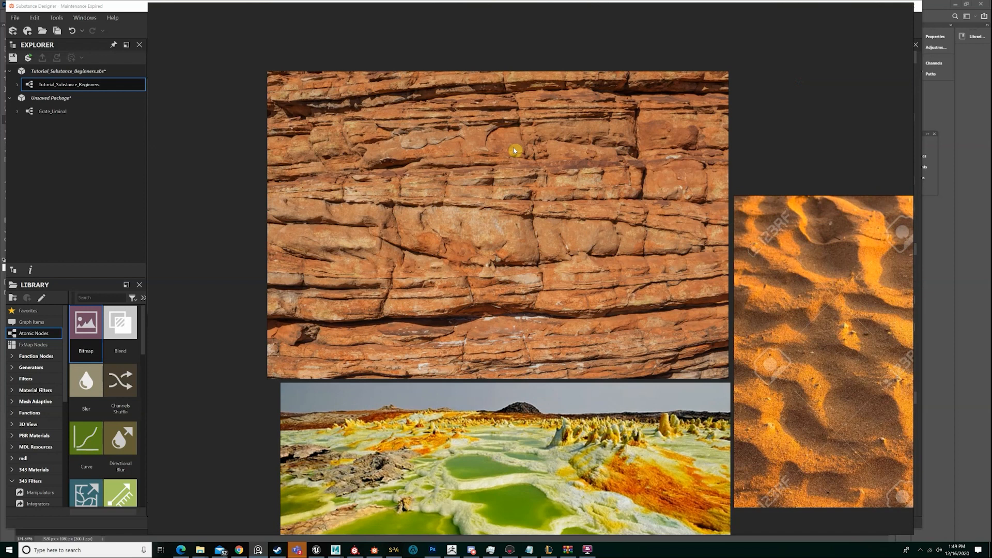
{"action": "scroll", "coordinate": [516, 150], "scroll_direction": "down", "scroll_amount": 2}
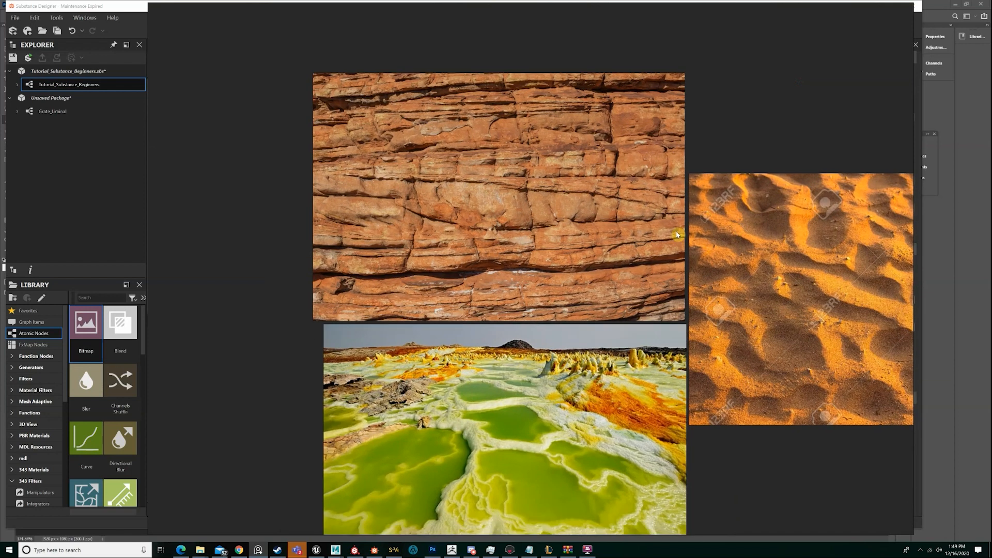
{"action": "scroll", "coordinate": [578, 209], "scroll_direction": "up", "scroll_amount": 4}
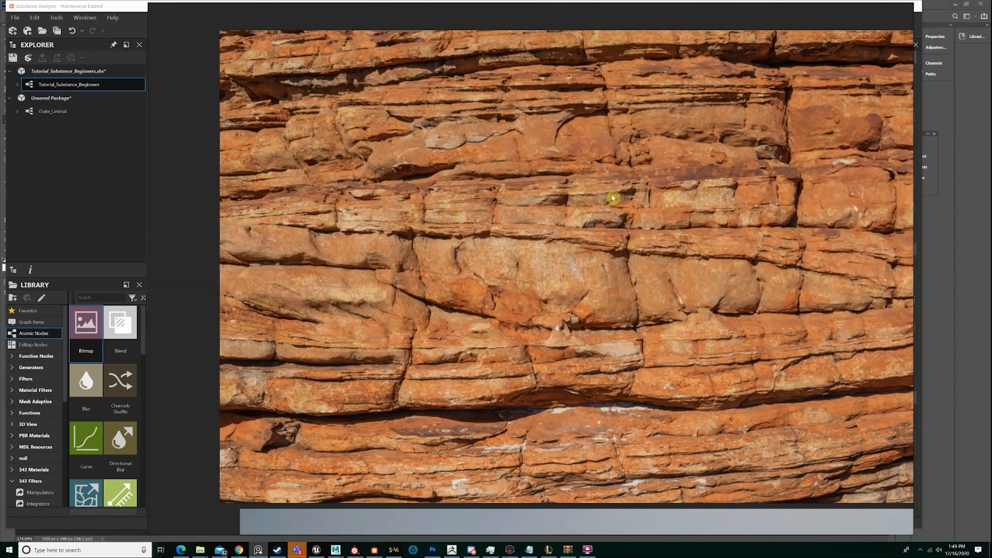
{"action": "middle_click_drag", "start_coordinate": [720, 198], "coordinate": [678, 190]}
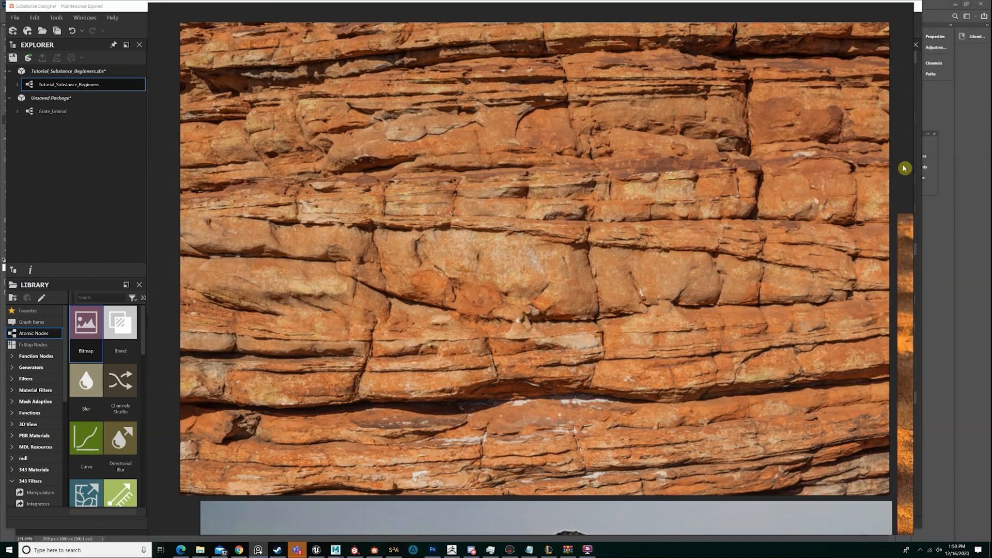
{"action": "right_click", "coordinate": [753, 246]}
{"action": "right_click", "coordinate": [694, 274]}
{"action": "mouse_move", "coordinate": [729, 396]}
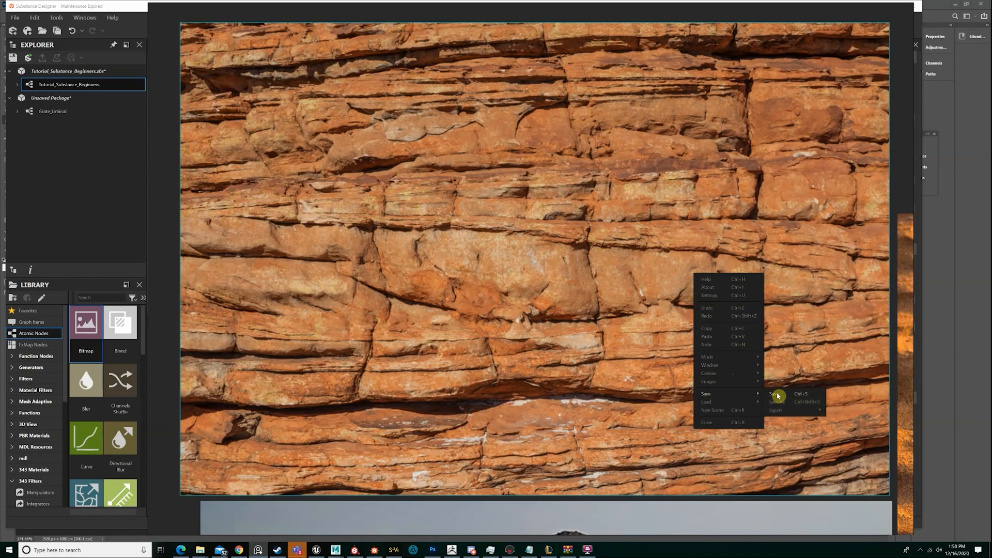
{"action": "left_click", "coordinate": [779, 405]}
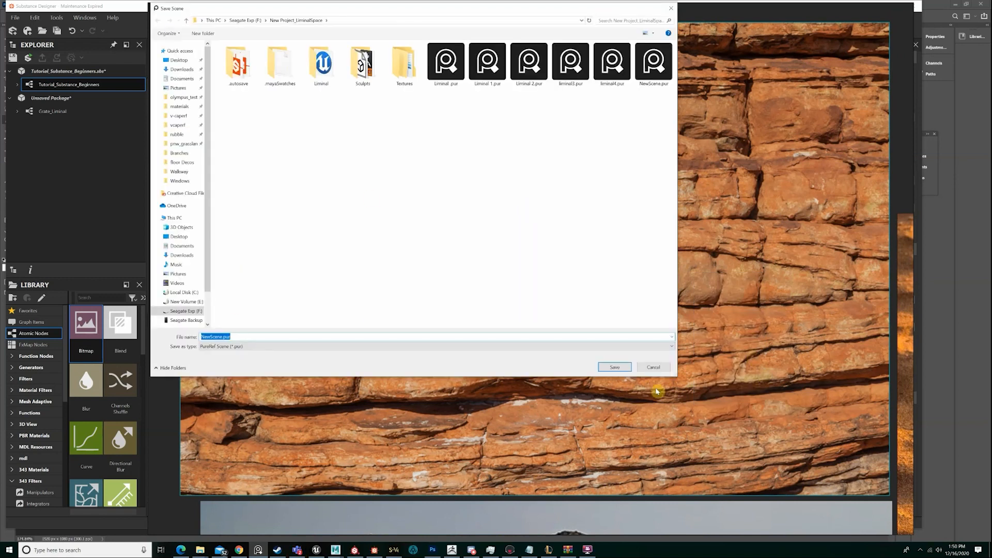
{"action": "left_click", "coordinate": [654, 367]}
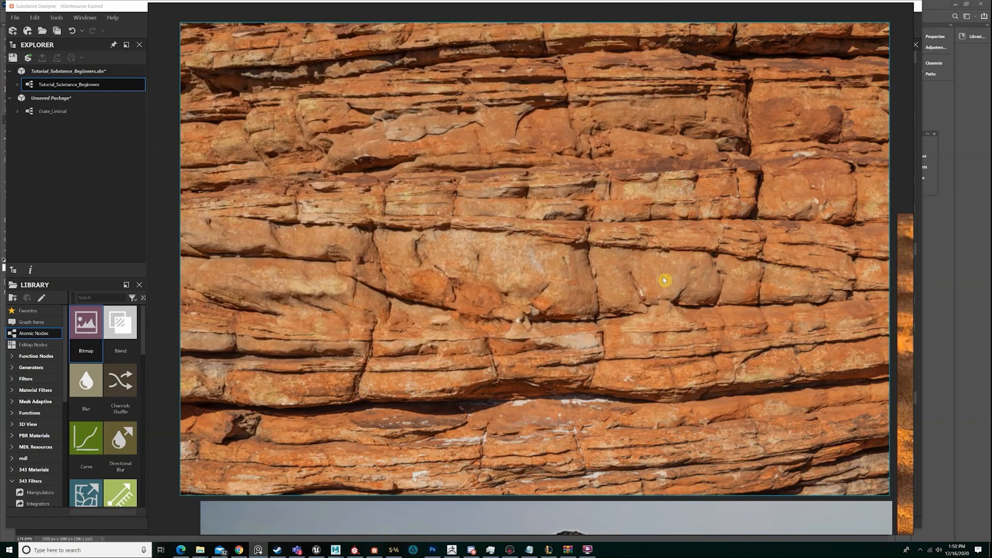
Switch to Photoshop, paste the red rock wall photo into the height diagram document and move it over the greyscale swatches
{"action": "scroll", "coordinate": [644, 282], "scroll_direction": "down", "scroll_amount": 10}
{"action": "scroll", "coordinate": [625, 279], "scroll_direction": "up", "scroll_amount": 3}
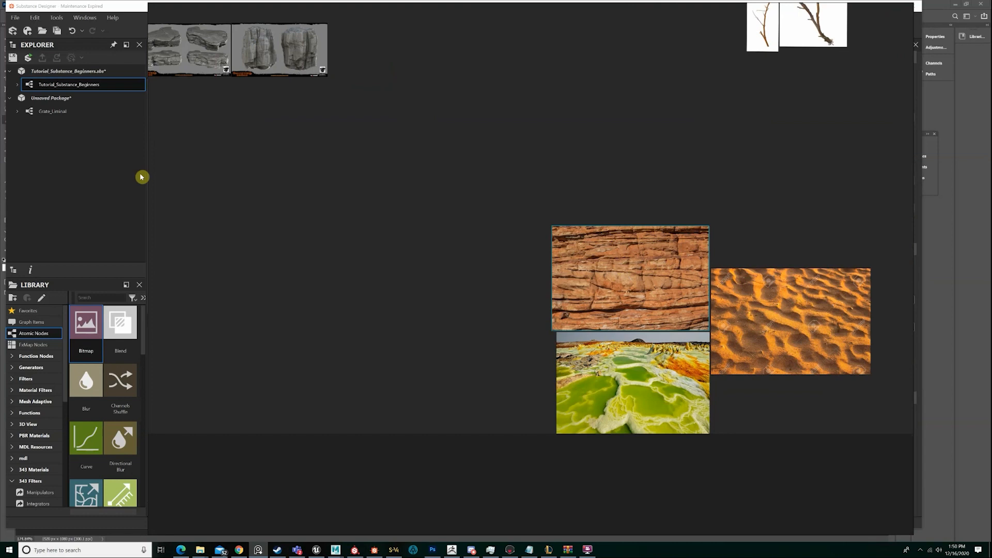
{"action": "left_click", "coordinate": [439, 548]}
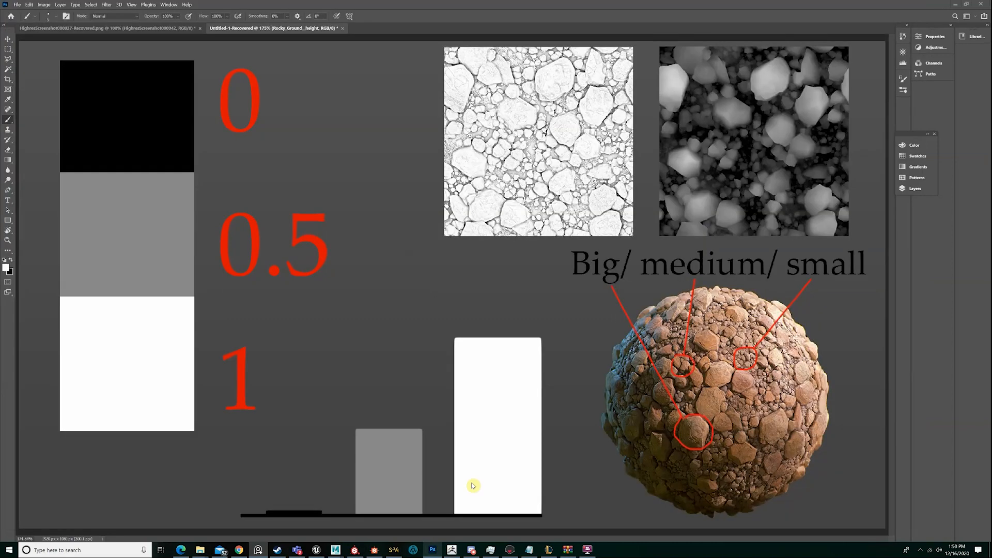
{"action": "key", "text": "ctrl+v"}
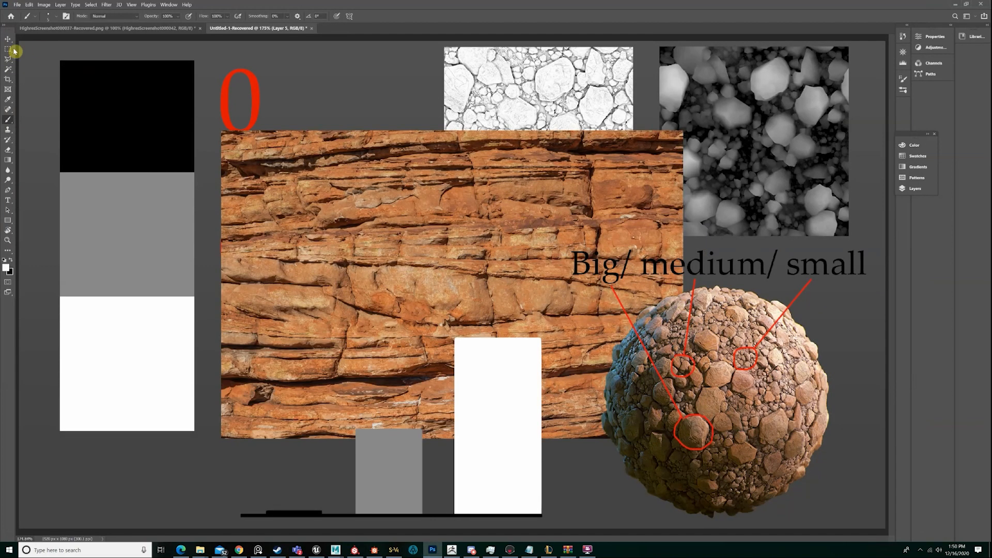
{"action": "left_click", "coordinate": [9, 41]}
{"action": "left_click_drag", "start_coordinate": [429, 229], "coordinate": [269, 153]}
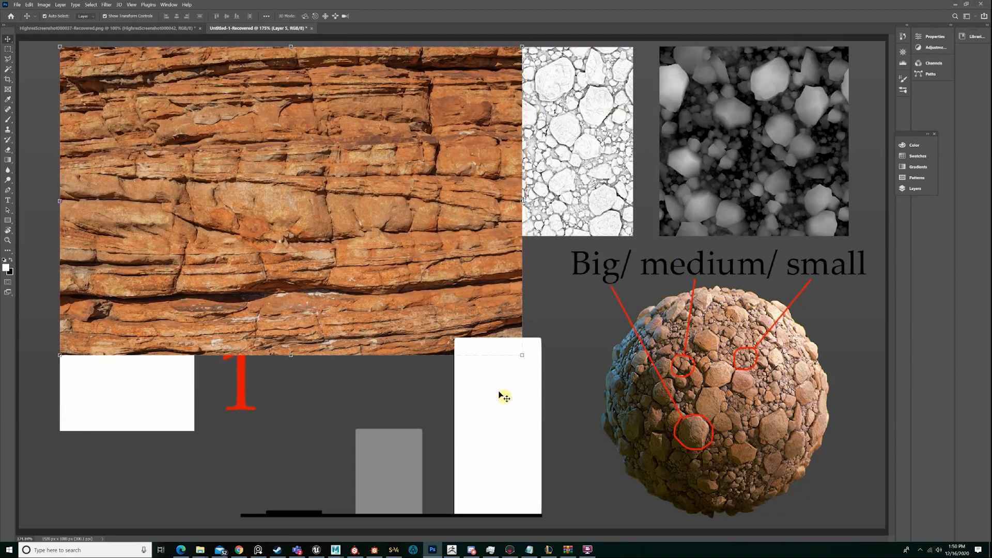
Hide Layer 4 with the height bars, and shift the rock wall photo slightly down the canvas
{"action": "left_click", "coordinate": [500, 395]}
{"action": "left_click", "coordinate": [912, 188]}
{"action": "left_click", "coordinate": [806, 188]}
{"action": "left_click", "coordinate": [398, 210]}
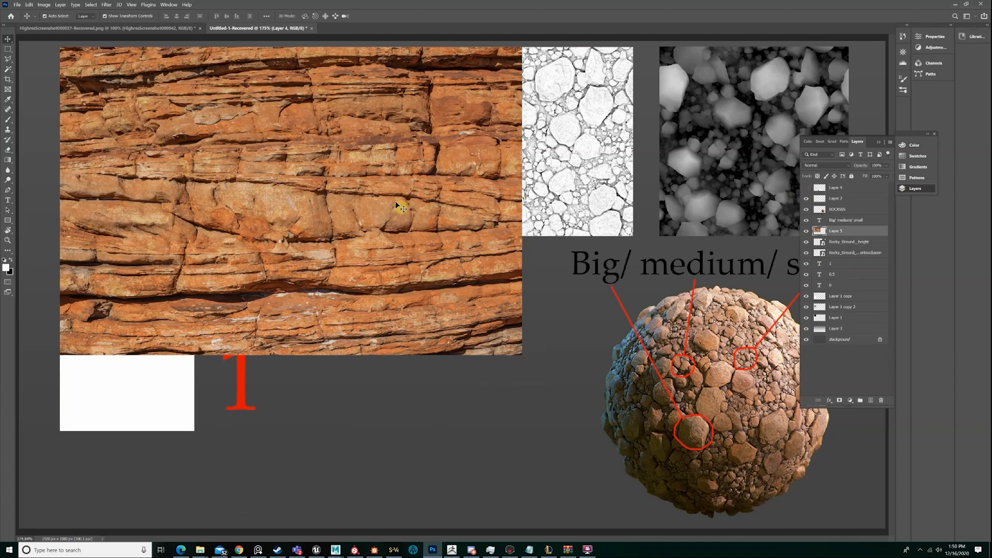
{"action": "left_click_drag", "start_coordinate": [373, 226], "coordinate": [380, 261]}
Add a new layer above the rock wall photo and outline its upper big rock band with a red brush
{"action": "left_click", "coordinate": [872, 401]}
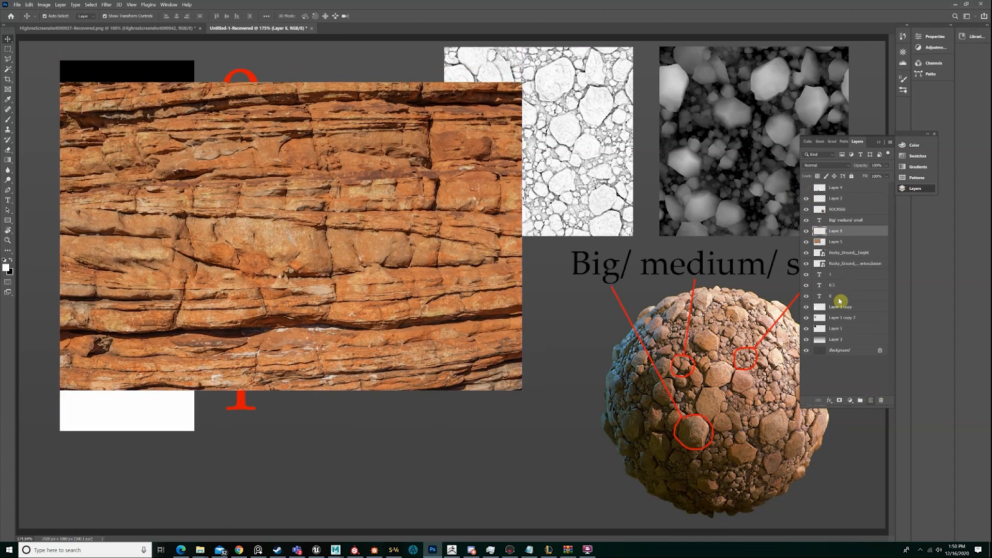
{"action": "key", "text": "b"}
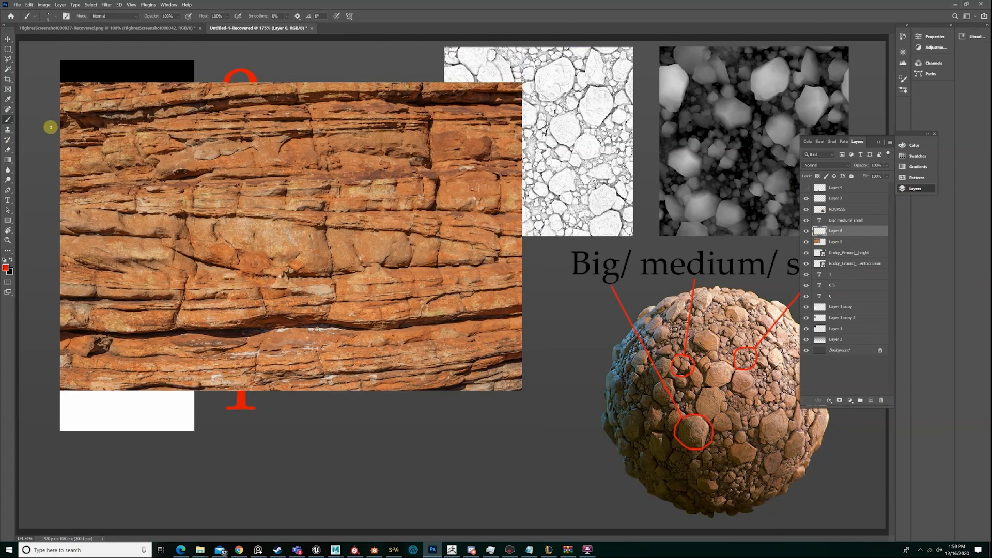
{"action": "mouse_move", "coordinate": [57, 136]}
{"action": "left_mouse_down"}
{"action": "mouse_move", "coordinate": [516, 113]}
{"action": "mouse_move", "coordinate": [493, 178]}
{"action": "mouse_move", "coordinate": [238, 179]}
{"action": "mouse_move", "coordinate": [55, 144]}
{"action": "left_mouse_up"}
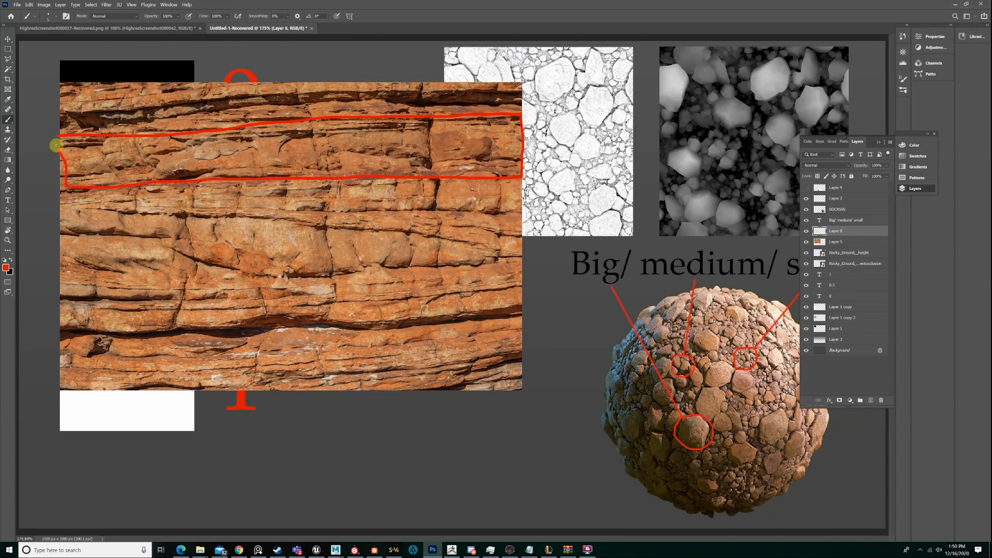
{"action": "left_click_drag", "start_coordinate": [60, 206], "coordinate": [200, 225]}
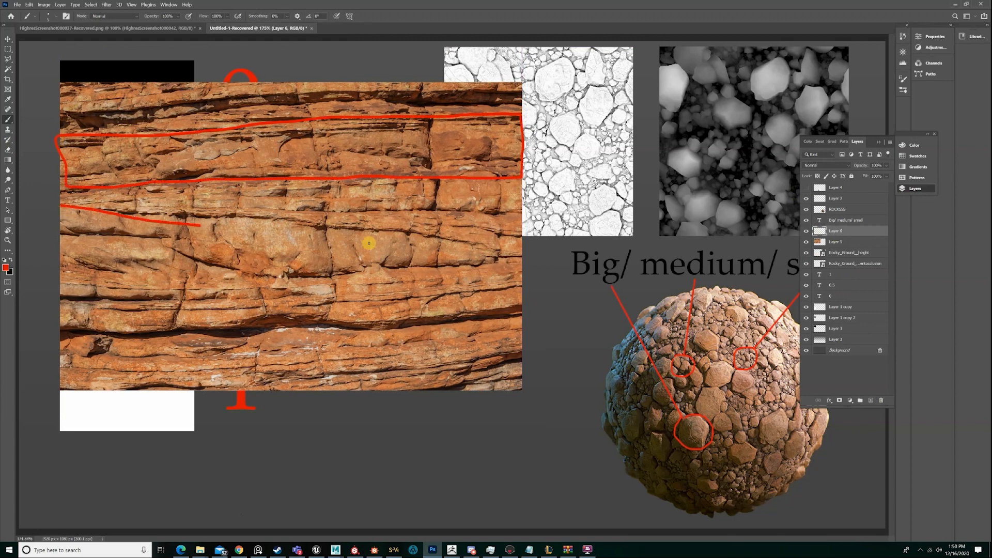
{"action": "mouse_move", "coordinate": [369, 243]}
{"action": "left_mouse_down"}
{"action": "mouse_move", "coordinate": [484, 175]}
{"action": "mouse_move", "coordinate": [98, 186]}
{"action": "mouse_move", "coordinate": [43, 200]}
{"action": "mouse_move", "coordinate": [171, 217]}
{"action": "left_mouse_up"}
{"action": "key", "text": "ctrl+z"}
{"action": "key", "text": "z"}
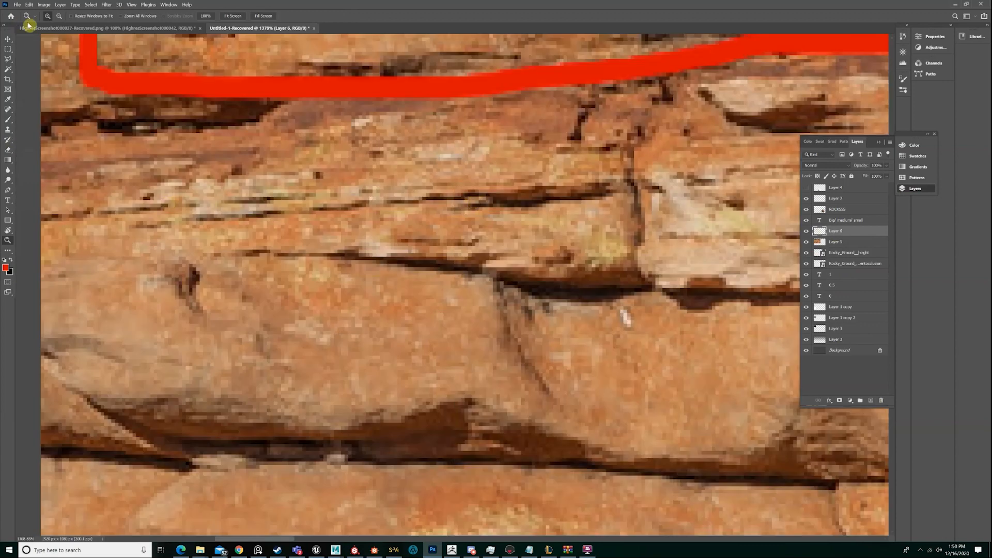
{"action": "left_click", "coordinate": [59, 16]}
{"action": "left_click", "coordinate": [358, 189]}
{"action": "left_click", "coordinate": [371, 189]}
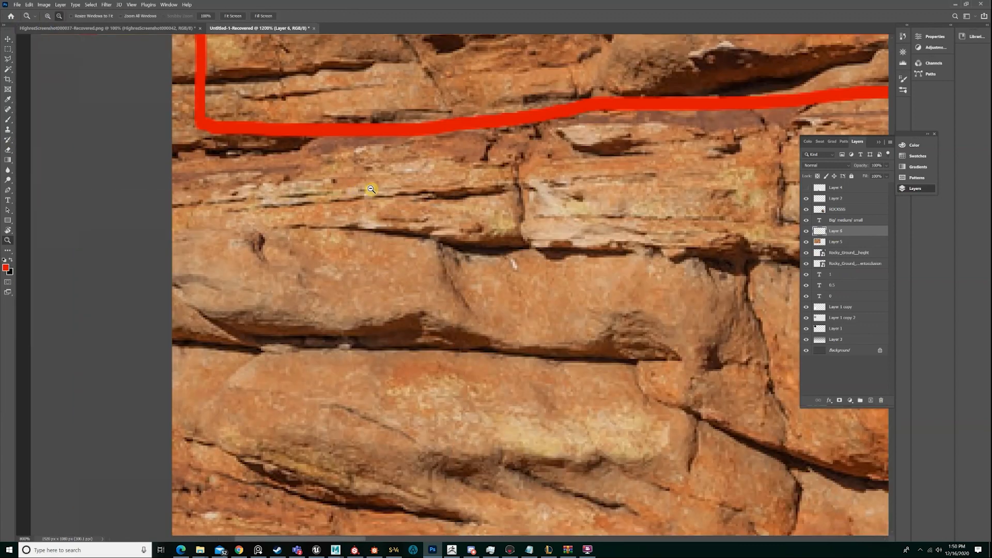
{"action": "left_click", "coordinate": [376, 189]}
{"action": "left_click", "coordinate": [384, 189]}
{"action": "left_click", "coordinate": [392, 189]}
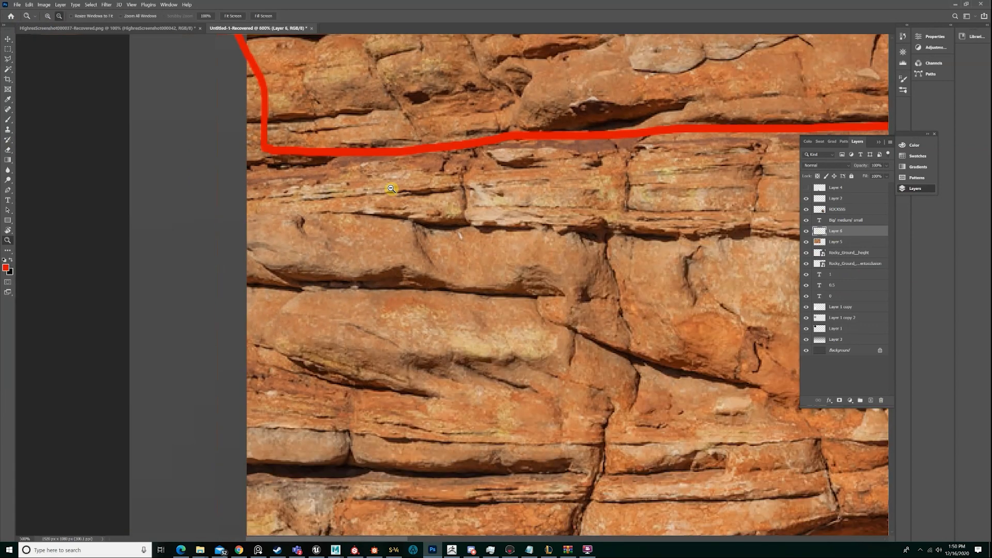
{"action": "left_click", "coordinate": [393, 190]}
{"action": "left_click", "coordinate": [397, 190]}
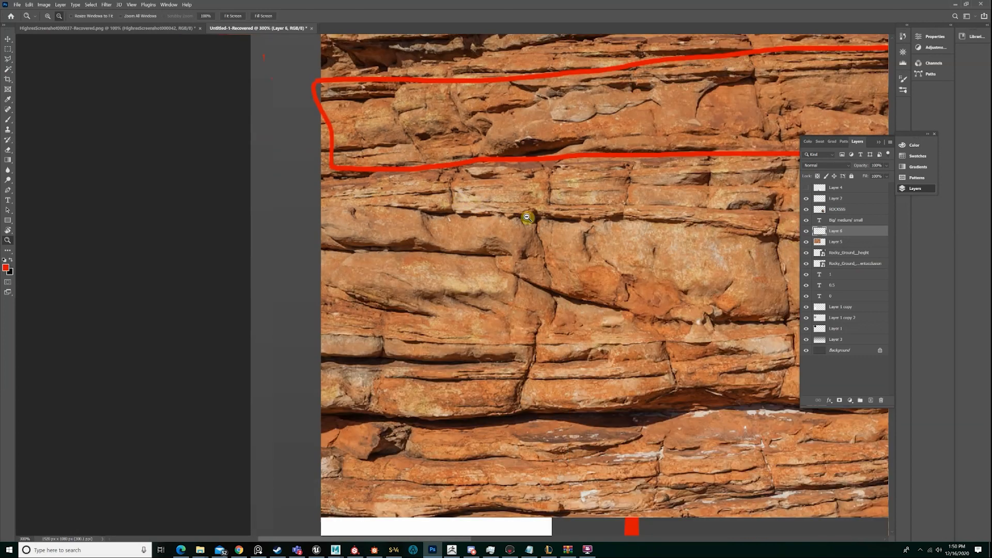
{"action": "left_click", "coordinate": [527, 218]}
{"action": "left_click", "coordinate": [614, 207]}
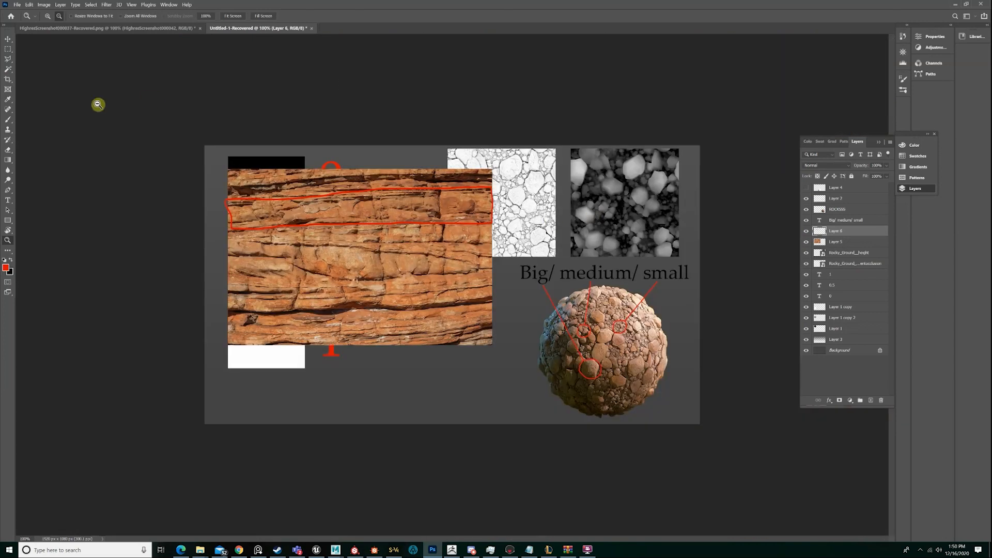
Outline the remaining big horizontal rock bands beneath the first one in red, down to the photo's lower edge
{"action": "left_click", "coordinate": [49, 17]}
{"action": "left_click", "coordinate": [278, 228]}
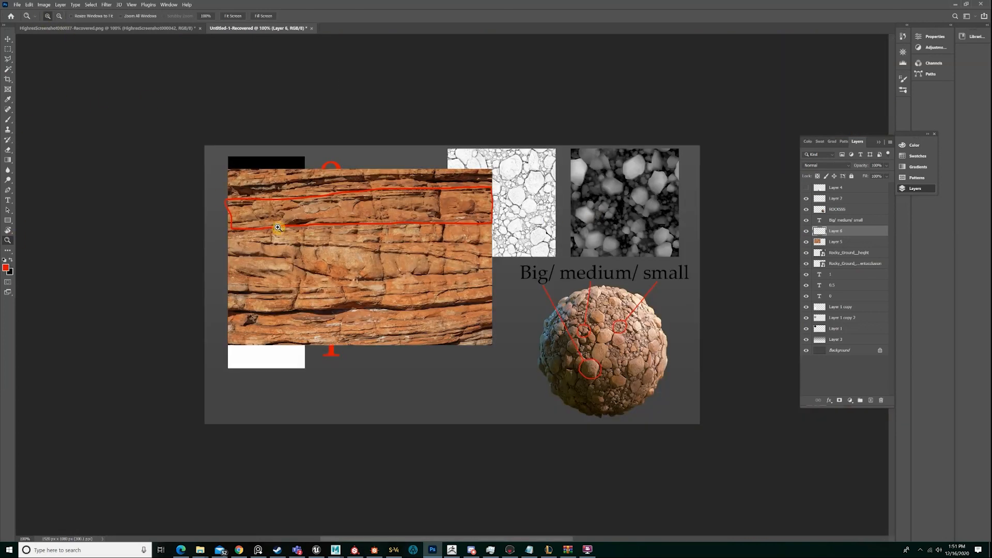
{"action": "left_click", "coordinate": [278, 228]}
{"action": "key", "text": "b"}
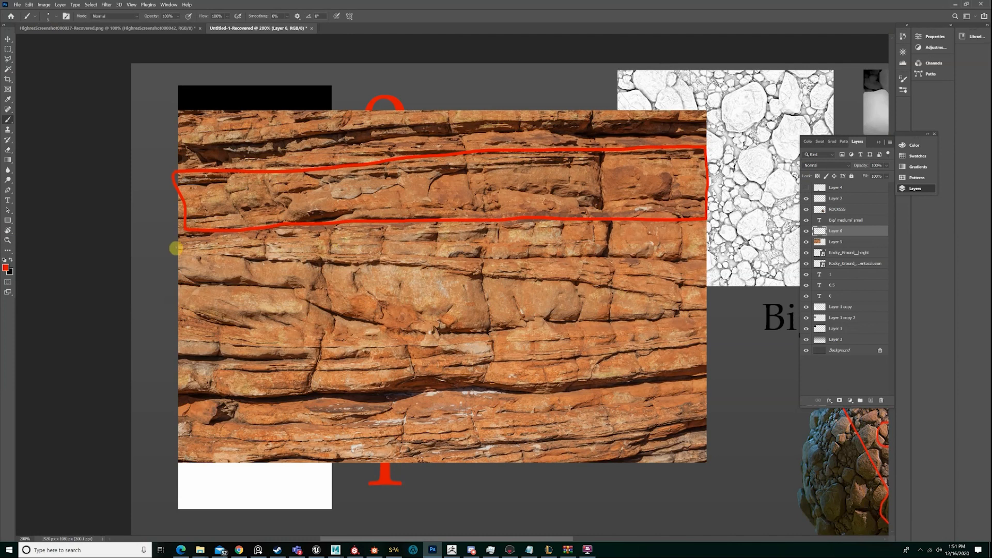
{"action": "left_click_drag", "start_coordinate": [177, 251], "coordinate": [501, 274]}
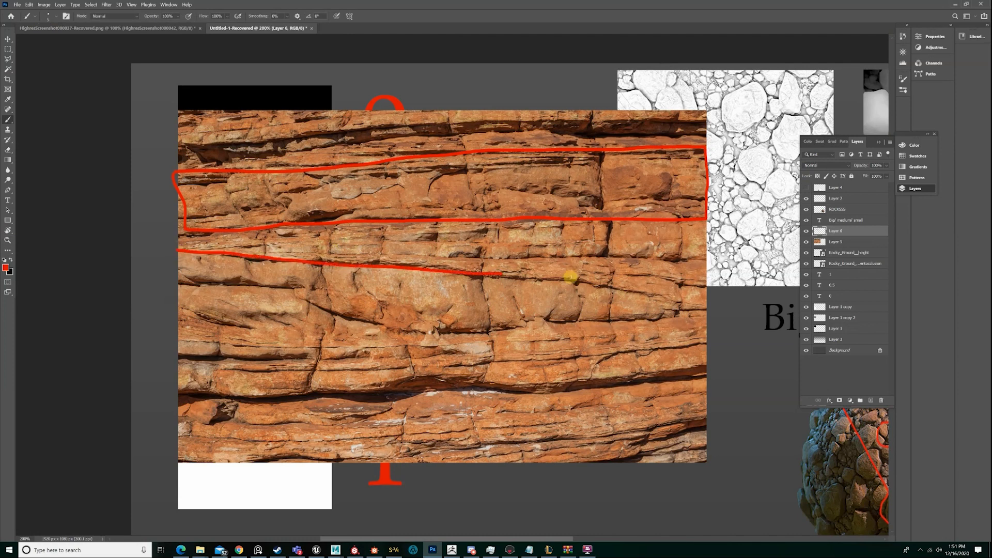
{"action": "mouse_move", "coordinate": [571, 278]}
{"action": "left_mouse_down"}
{"action": "mouse_move", "coordinate": [695, 228]}
{"action": "mouse_move", "coordinate": [218, 229]}
{"action": "mouse_move", "coordinate": [175, 244]}
{"action": "mouse_move", "coordinate": [341, 316]}
{"action": "mouse_move", "coordinate": [447, 339]}
{"action": "mouse_move", "coordinate": [684, 318]}
{"action": "mouse_move", "coordinate": [630, 300]}
{"action": "mouse_move", "coordinate": [473, 278]}
{"action": "mouse_move", "coordinate": [177, 257]}
{"action": "mouse_move", "coordinate": [189, 341]}
{"action": "mouse_move", "coordinate": [645, 359]}
{"action": "mouse_move", "coordinate": [721, 321]}
{"action": "mouse_move", "coordinate": [423, 339]}
{"action": "left_mouse_up"}
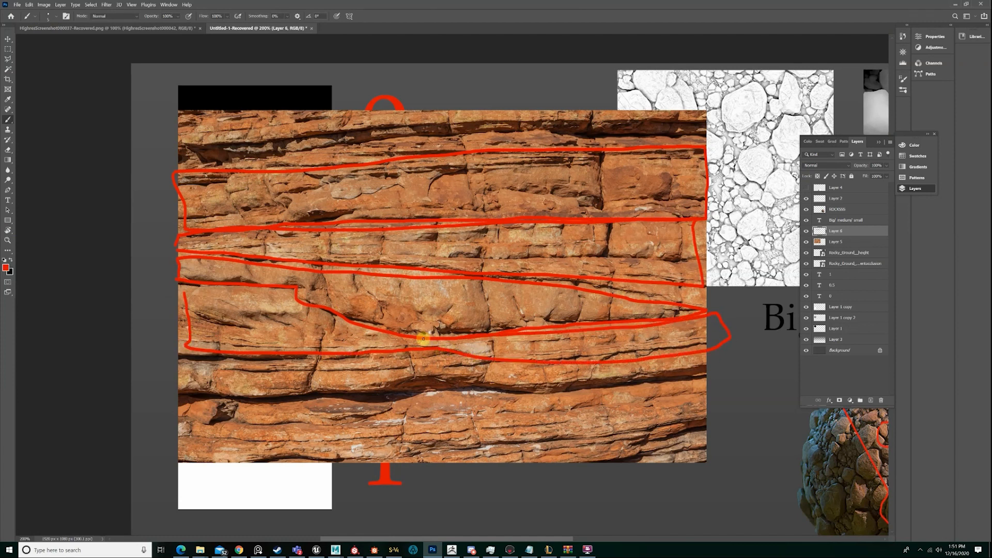
{"action": "left_click_drag", "start_coordinate": [182, 289], "coordinate": [215, 289]}
{"action": "mouse_move", "coordinate": [174, 361]}
{"action": "left_mouse_down"}
{"action": "mouse_move", "coordinate": [176, 386]}
{"action": "mouse_move", "coordinate": [286, 400]}
{"action": "mouse_move", "coordinate": [597, 390]}
{"action": "mouse_move", "coordinate": [701, 375]}
{"action": "mouse_move", "coordinate": [704, 356]}
{"action": "mouse_move", "coordinate": [443, 369]}
{"action": "mouse_move", "coordinate": [424, 349]}
{"action": "mouse_move", "coordinate": [175, 361]}
{"action": "left_mouse_up"}
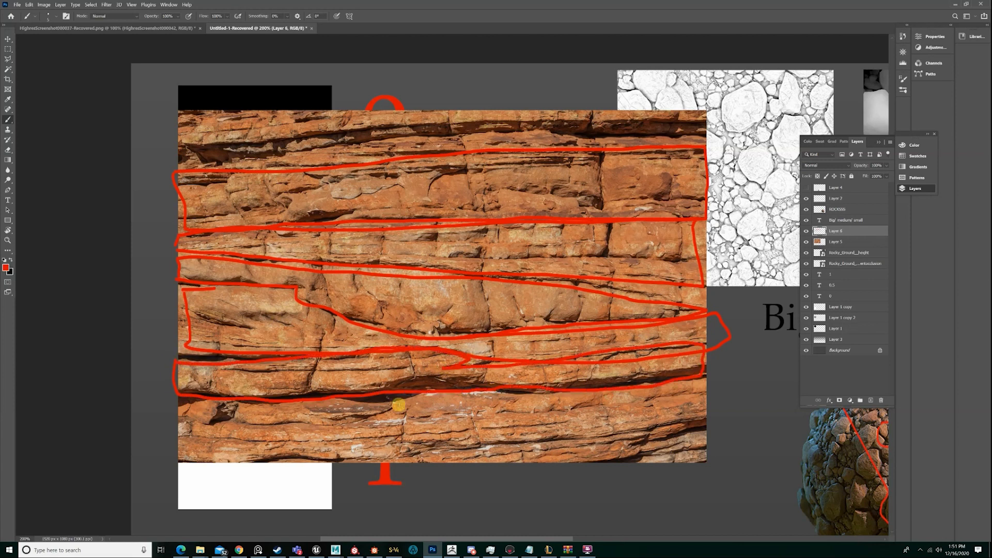
{"action": "mouse_move", "coordinate": [178, 416]}
{"action": "left_mouse_down"}
{"action": "mouse_move", "coordinate": [704, 395]}
{"action": "mouse_move", "coordinate": [712, 427]}
{"action": "mouse_move", "coordinate": [553, 468]}
{"action": "mouse_move", "coordinate": [326, 463]}
{"action": "mouse_move", "coordinate": [177, 445]}
{"action": "mouse_move", "coordinate": [181, 414]}
{"action": "left_mouse_up"}
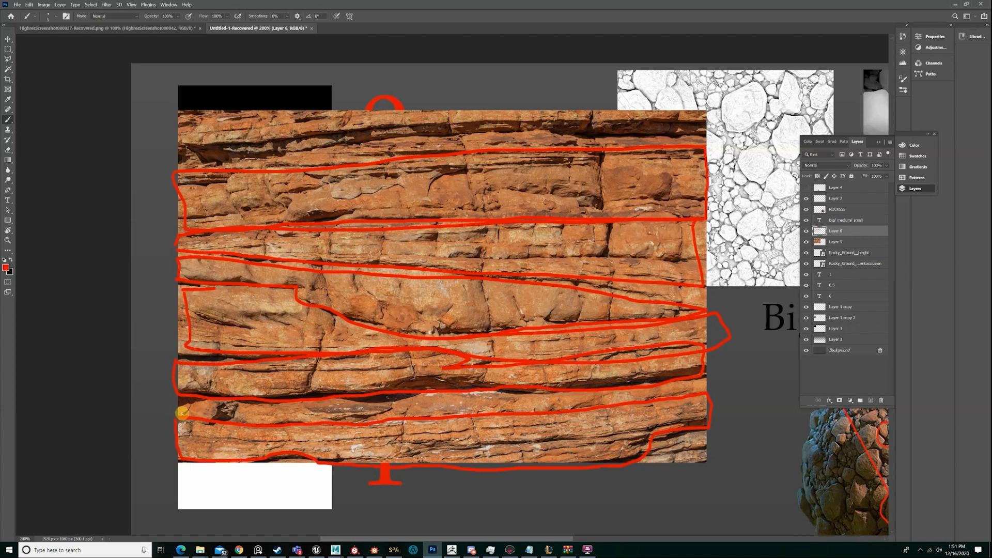
Recolour the rock band outlines to black with a Hue/Saturation Lightness of -100, and toggle the outline layer's visibility
{"action": "left_click", "coordinate": [8, 39]}
{"action": "key", "text": "ctrl+u"}
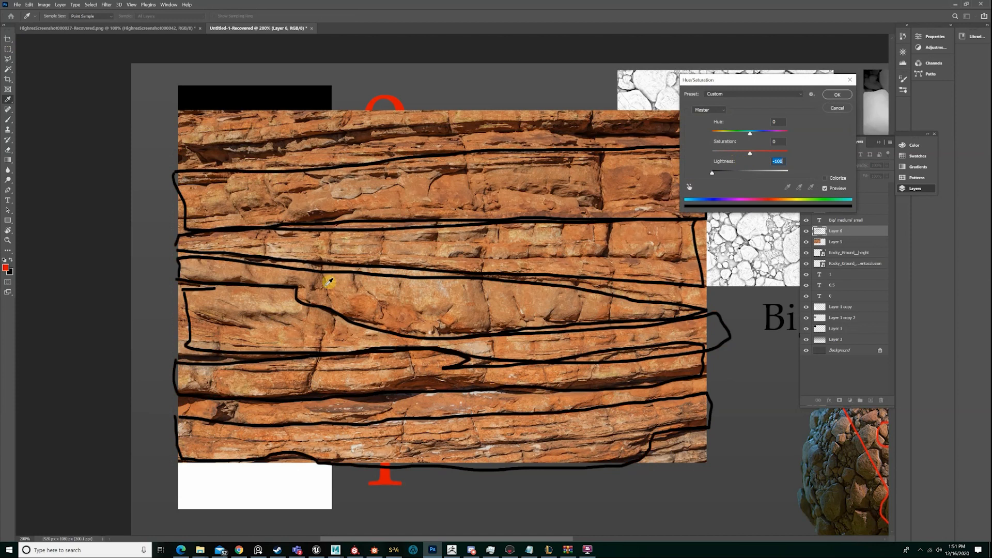
{"action": "key", "text": "Return"}
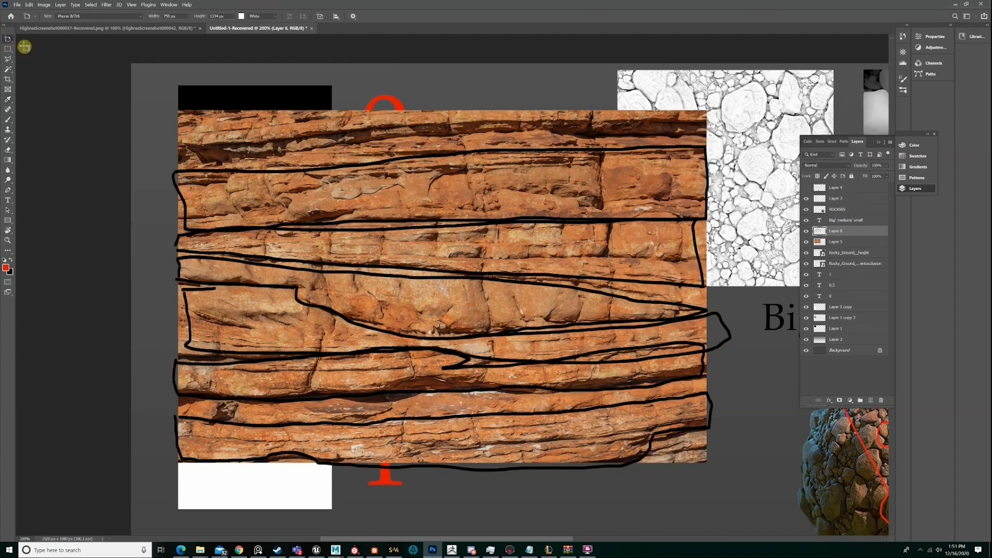
{"action": "left_click", "coordinate": [806, 231]}
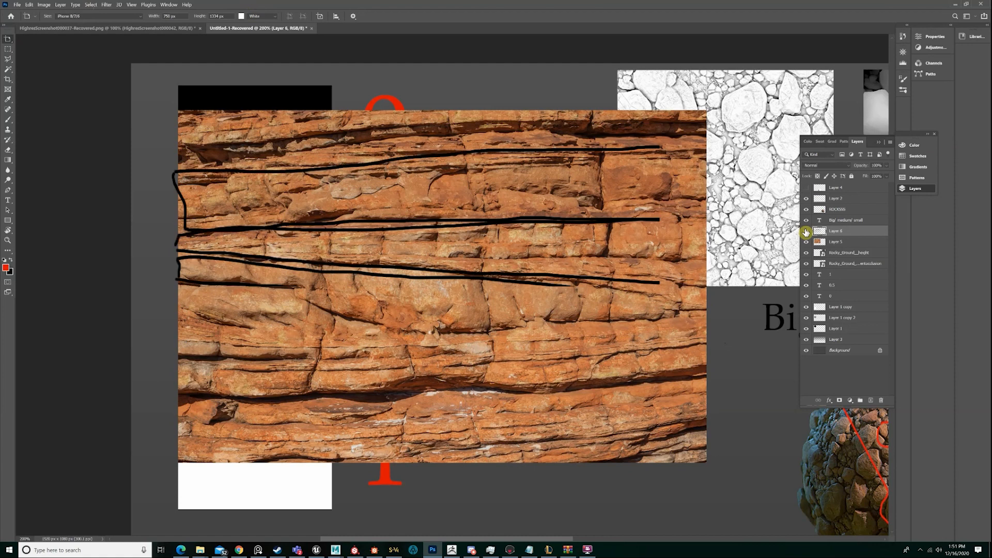
Hide the black rock band outlines, add a new layer above them, and switch to the Brush tool
{"action": "left_click", "coordinate": [807, 231]}
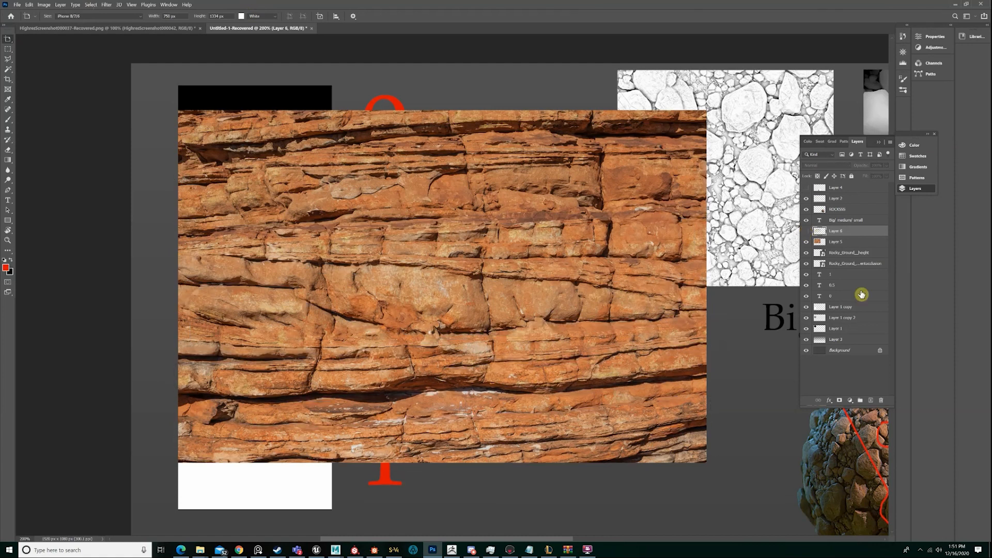
{"action": "key", "text": "ctrl+shift+alt+n"}
{"action": "key", "text": "v"}
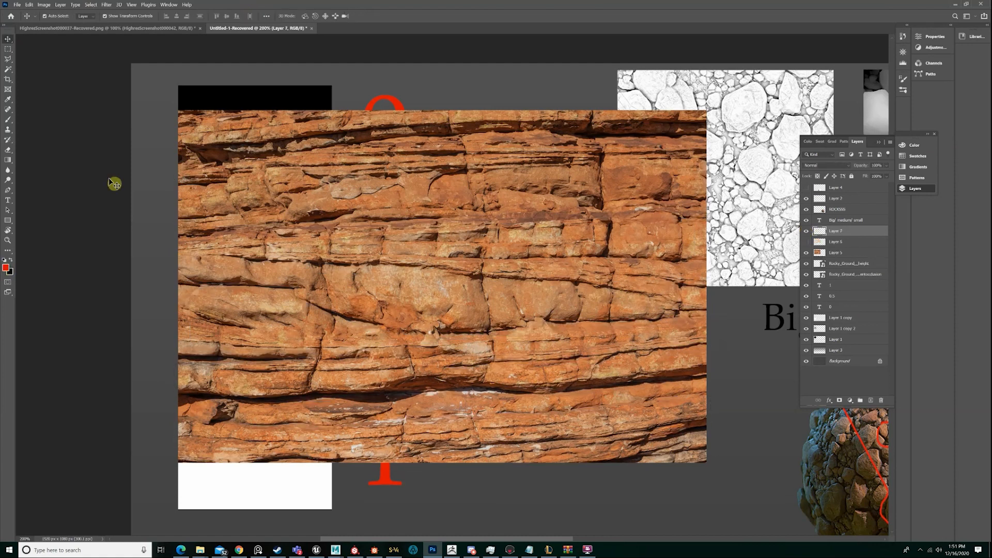
{"action": "key", "text": "g"}
{"action": "key", "text": "b"}
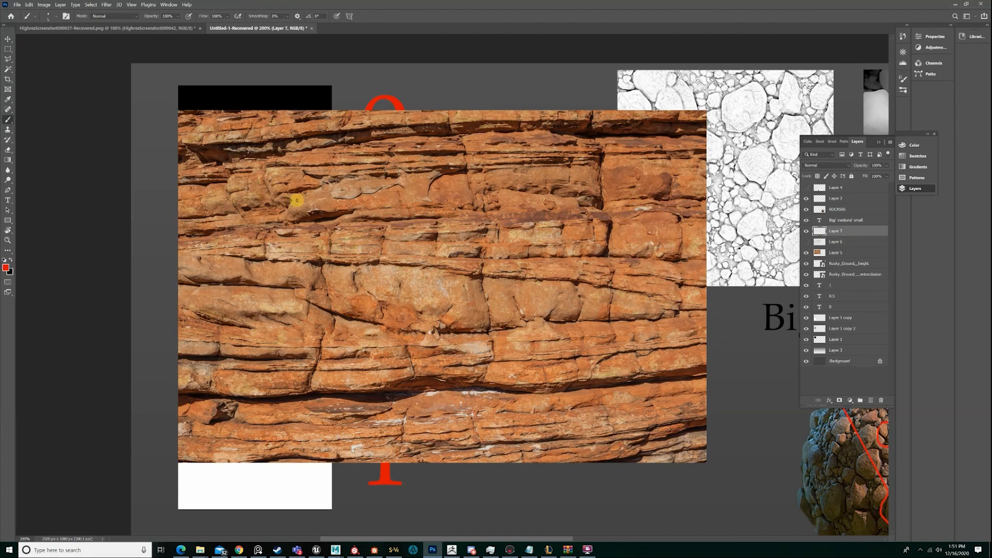
{"action": "mouse_move", "coordinate": [275, 196]}
{"action": "left_mouse_down"}
{"action": "mouse_move", "coordinate": [325, 186]}
{"action": "mouse_move", "coordinate": [304, 170]}
{"action": "mouse_move", "coordinate": [270, 196]}
{"action": "left_mouse_up"}
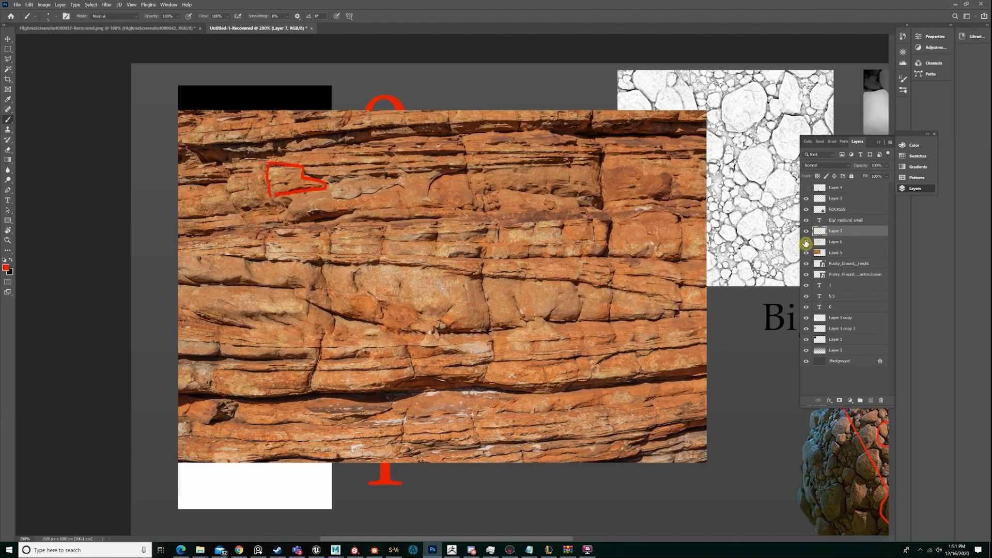
{"action": "left_click", "coordinate": [807, 242]}
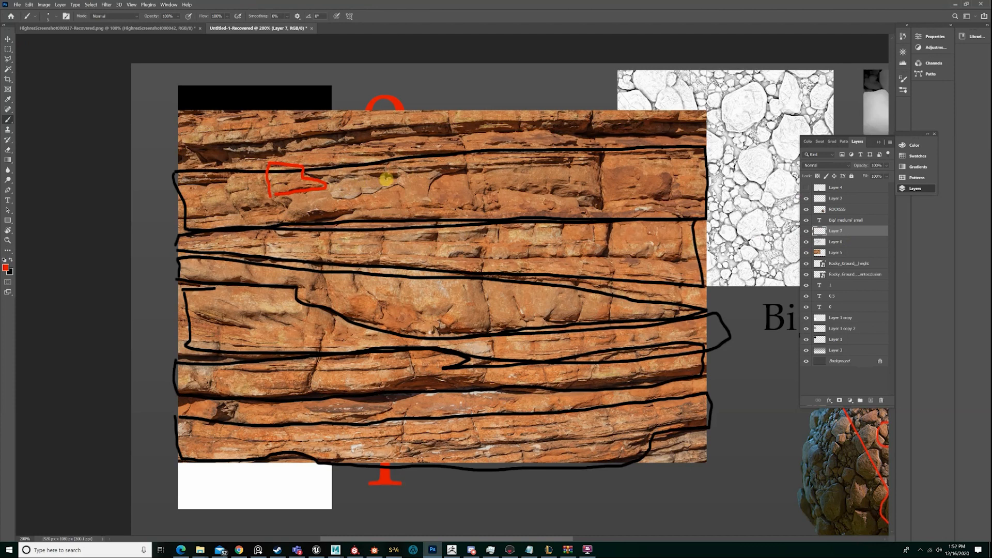
{"action": "key", "text": "ctrl+z"}
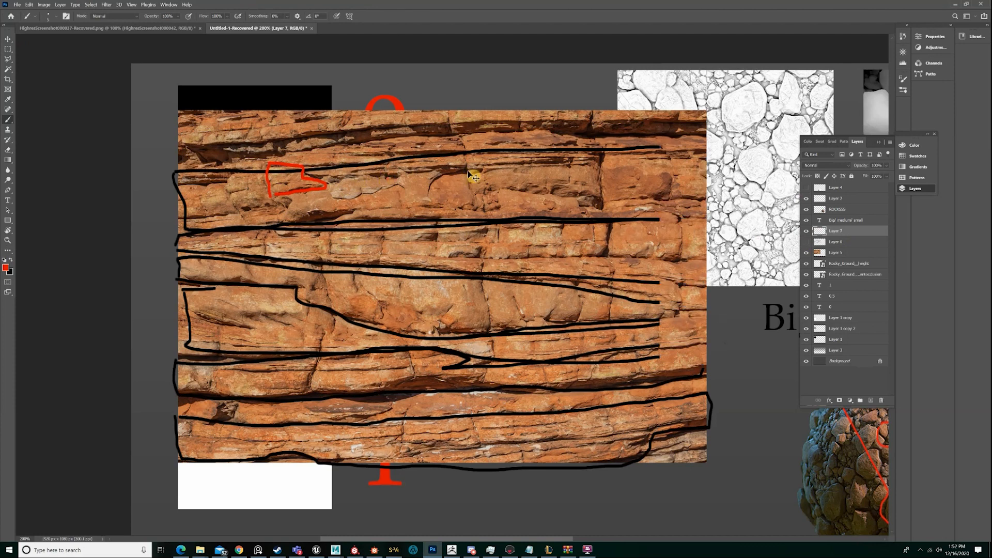
{"action": "left_click", "coordinate": [806, 231]}
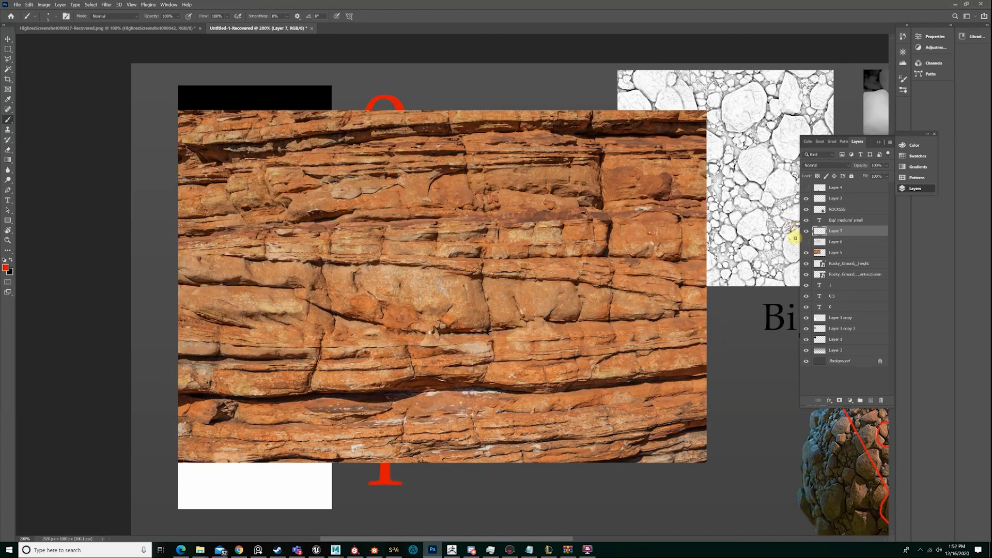
Show the black band outlines and outline the medium rocks inside the uppermost outlined band in red
{"action": "left_click", "coordinate": [805, 242]}
{"action": "mouse_move", "coordinate": [468, 174]}
{"action": "left_mouse_down"}
{"action": "mouse_move", "coordinate": [485, 190]}
{"action": "mouse_move", "coordinate": [472, 168]}
{"action": "left_mouse_up"}
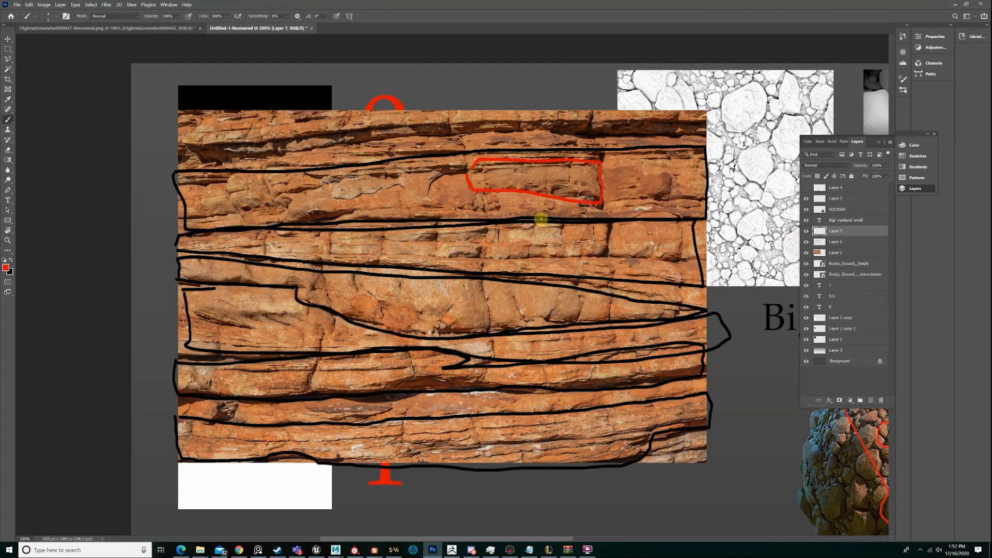
{"action": "mouse_move", "coordinate": [600, 216]}
{"action": "left_mouse_down"}
{"action": "mouse_move", "coordinate": [496, 190]}
{"action": "mouse_move", "coordinate": [483, 211]}
{"action": "mouse_move", "coordinate": [576, 217]}
{"action": "mouse_move", "coordinate": [599, 203]}
{"action": "mouse_move", "coordinate": [695, 201]}
{"action": "mouse_move", "coordinate": [707, 163]}
{"action": "mouse_move", "coordinate": [600, 199]}
{"action": "left_mouse_up"}
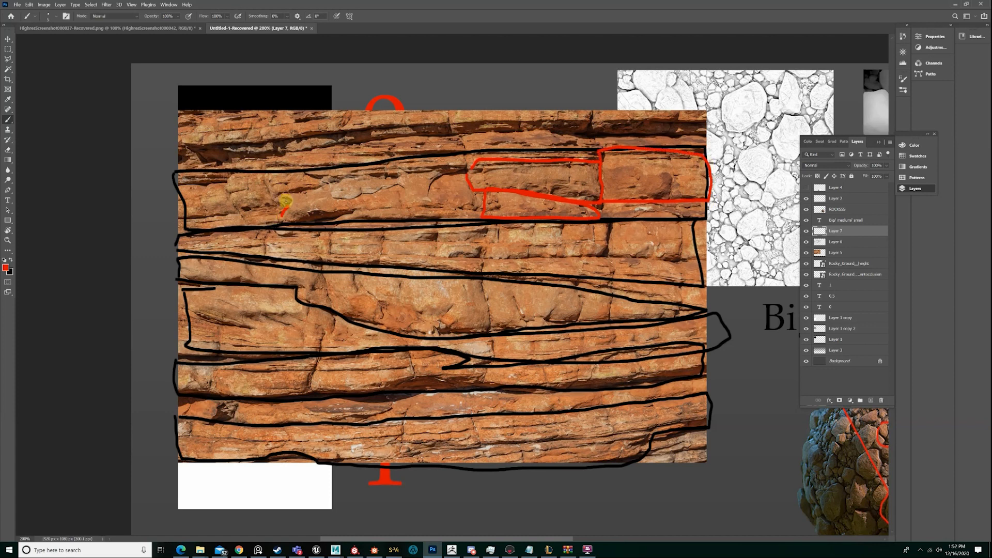
{"action": "mouse_move", "coordinate": [286, 199]}
{"action": "left_mouse_down"}
{"action": "mouse_move", "coordinate": [315, 183]}
{"action": "mouse_move", "coordinate": [282, 203]}
{"action": "mouse_move", "coordinate": [318, 216]}
{"action": "mouse_move", "coordinate": [475, 207]}
{"action": "mouse_move", "coordinate": [405, 173]}
{"action": "mouse_move", "coordinate": [279, 185]}
{"action": "mouse_move", "coordinate": [250, 225]}
{"action": "mouse_move", "coordinate": [282, 202]}
{"action": "mouse_move", "coordinate": [250, 174]}
{"action": "mouse_move", "coordinate": [225, 194]}
{"action": "left_mouse_up"}
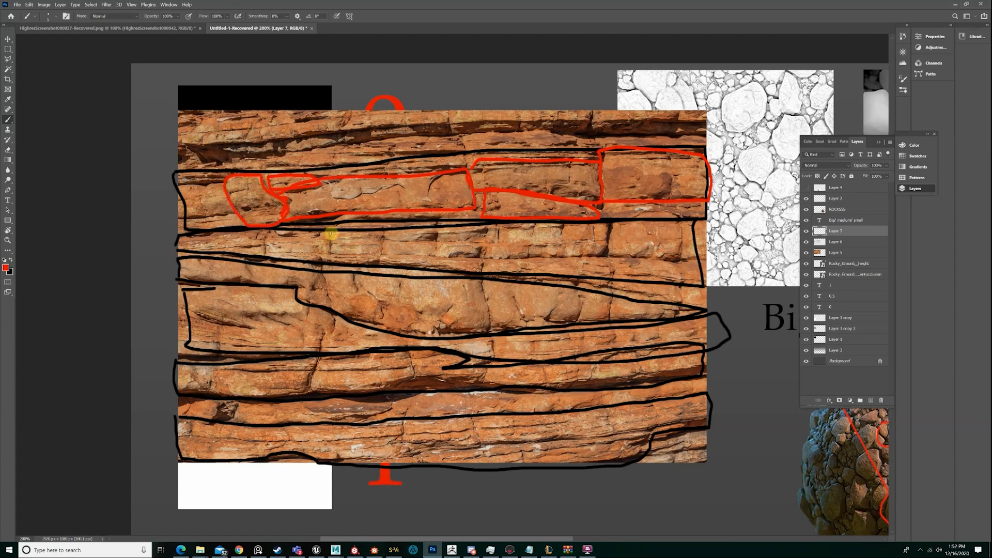
Outline the row of small block-like medium rocks in the second black-outlined band in red
{"action": "mouse_move", "coordinate": [351, 253]}
{"action": "left_mouse_down"}
{"action": "mouse_move", "coordinate": [437, 237]}
{"action": "mouse_move", "coordinate": [395, 233]}
{"action": "left_mouse_up"}
{"action": "mouse_move", "coordinate": [497, 226]}
{"action": "left_mouse_down"}
{"action": "mouse_move", "coordinate": [439, 225]}
{"action": "mouse_move", "coordinate": [506, 244]}
{"action": "mouse_move", "coordinate": [566, 223]}
{"action": "mouse_move", "coordinate": [517, 233]}
{"action": "mouse_move", "coordinate": [615, 228]}
{"action": "mouse_move", "coordinate": [609, 252]}
{"action": "mouse_move", "coordinate": [678, 254]}
{"action": "mouse_move", "coordinate": [681, 223]}
{"action": "mouse_move", "coordinate": [615, 225]}
{"action": "left_mouse_up"}
{"action": "mouse_move", "coordinate": [481, 253]}
{"action": "left_mouse_down"}
{"action": "mouse_move", "coordinate": [525, 259]}
{"action": "mouse_move", "coordinate": [495, 246]}
{"action": "mouse_move", "coordinate": [382, 261]}
{"action": "left_mouse_up"}
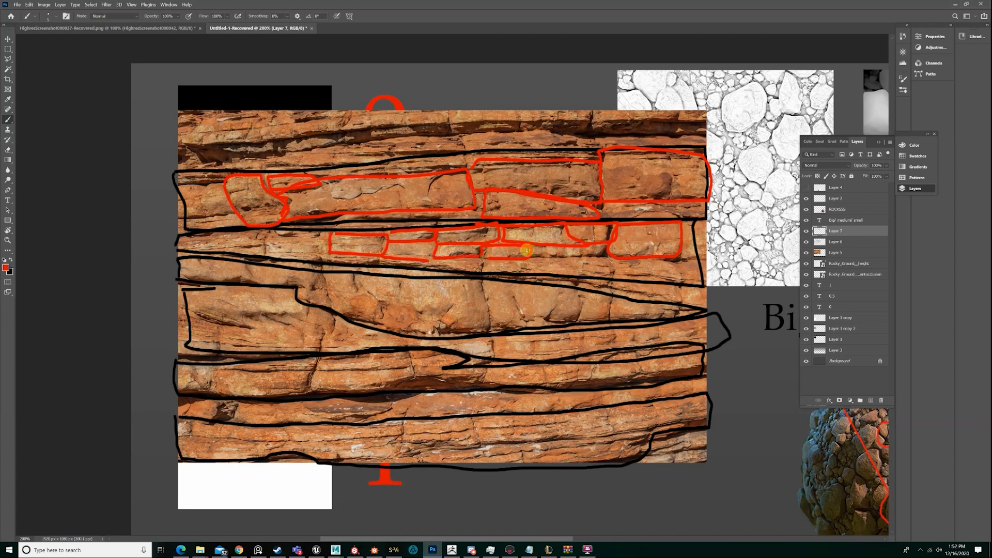
{"action": "left_click_drag", "start_coordinate": [528, 253], "coordinate": [612, 256]}
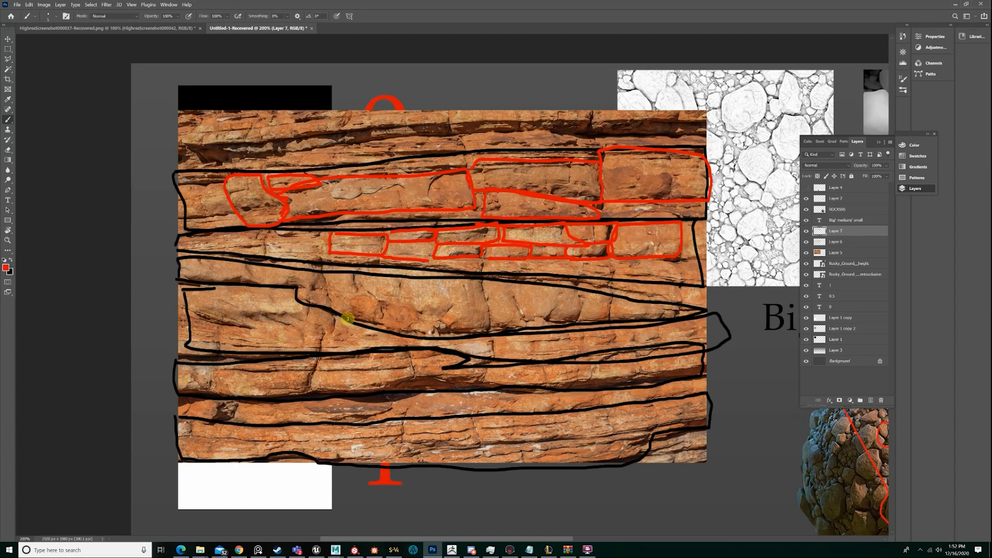
Outline the large rounded rock and its narrower neighbours in the tapering middle band in red
{"action": "mouse_move", "coordinate": [348, 319]}
{"action": "left_mouse_down"}
{"action": "mouse_move", "coordinate": [481, 333]}
{"action": "mouse_move", "coordinate": [483, 294]}
{"action": "left_mouse_up"}
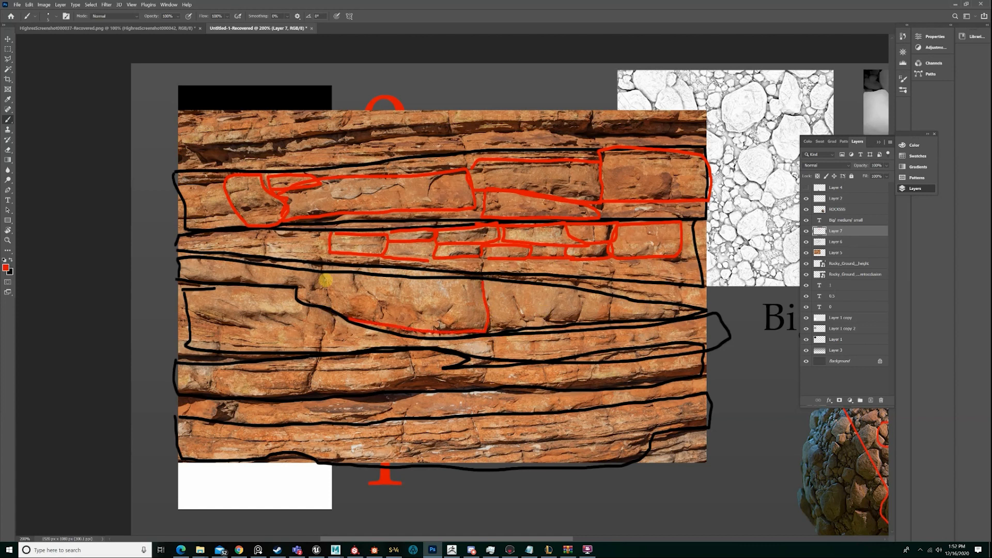
{"action": "left_click_drag", "start_coordinate": [323, 281], "coordinate": [337, 314]}
{"action": "left_click_drag", "start_coordinate": [327, 273], "coordinate": [485, 281]}
{"action": "mouse_move", "coordinate": [490, 327]}
{"action": "left_mouse_down"}
{"action": "mouse_move", "coordinate": [521, 327]}
{"action": "mouse_move", "coordinate": [511, 288]}
{"action": "mouse_move", "coordinate": [484, 283]}
{"action": "left_mouse_up"}
{"action": "mouse_move", "coordinate": [522, 321]}
{"action": "left_mouse_down"}
{"action": "mouse_move", "coordinate": [556, 324]}
{"action": "mouse_move", "coordinate": [583, 304]}
{"action": "mouse_move", "coordinate": [562, 285]}
{"action": "mouse_move", "coordinate": [513, 304]}
{"action": "mouse_move", "coordinate": [523, 323]}
{"action": "mouse_move", "coordinate": [617, 301]}
{"action": "mouse_move", "coordinate": [616, 316]}
{"action": "mouse_move", "coordinate": [677, 310]}
{"action": "mouse_move", "coordinate": [615, 300]}
{"action": "left_mouse_up"}
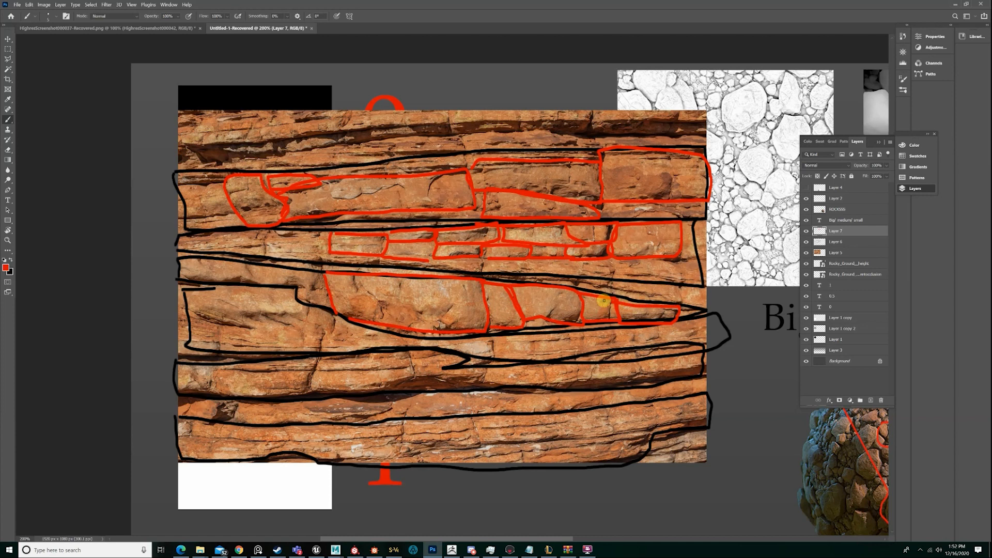
Outline the two stacked rocks beside the large rounded rock and the thin rocks beneath it in red
{"action": "mouse_move", "coordinate": [318, 352]}
{"action": "left_mouse_down"}
{"action": "mouse_move", "coordinate": [335, 312]}
{"action": "mouse_move", "coordinate": [199, 316]}
{"action": "mouse_move", "coordinate": [333, 325]}
{"action": "mouse_move", "coordinate": [318, 353]}
{"action": "mouse_move", "coordinate": [195, 348]}
{"action": "mouse_move", "coordinate": [198, 322]}
{"action": "left_mouse_up"}
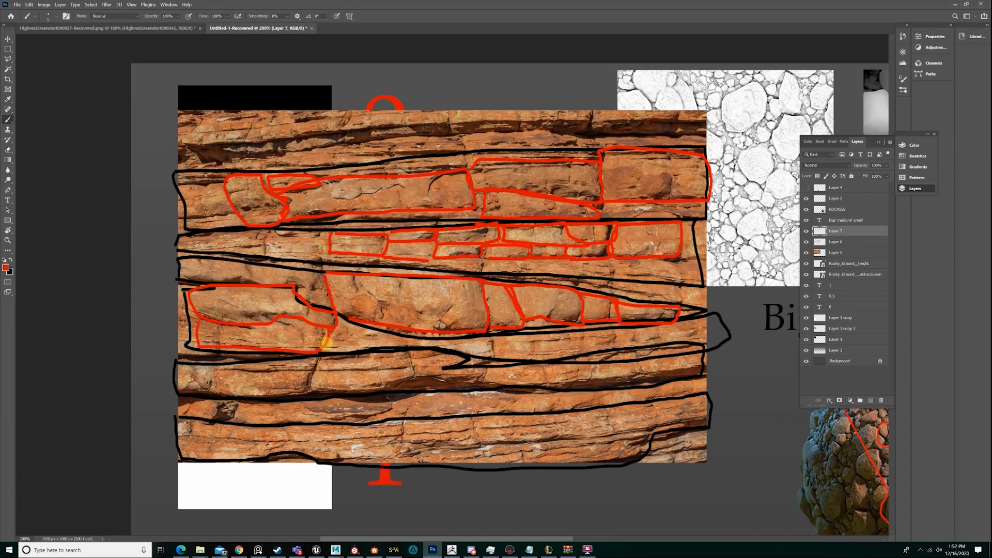
{"action": "left_click_drag", "start_coordinate": [326, 342], "coordinate": [336, 320]}
{"action": "mouse_move", "coordinate": [490, 341]}
{"action": "left_mouse_down"}
{"action": "mouse_move", "coordinate": [494, 356]}
{"action": "mouse_move", "coordinate": [433, 348]}
{"action": "mouse_move", "coordinate": [627, 335]}
{"action": "mouse_move", "coordinate": [566, 357]}
{"action": "mouse_move", "coordinate": [488, 357]}
{"action": "mouse_move", "coordinate": [493, 342]}
{"action": "mouse_move", "coordinate": [616, 344]}
{"action": "mouse_move", "coordinate": [494, 341]}
{"action": "left_mouse_up"}
{"action": "key", "text": "ctrl+z"}
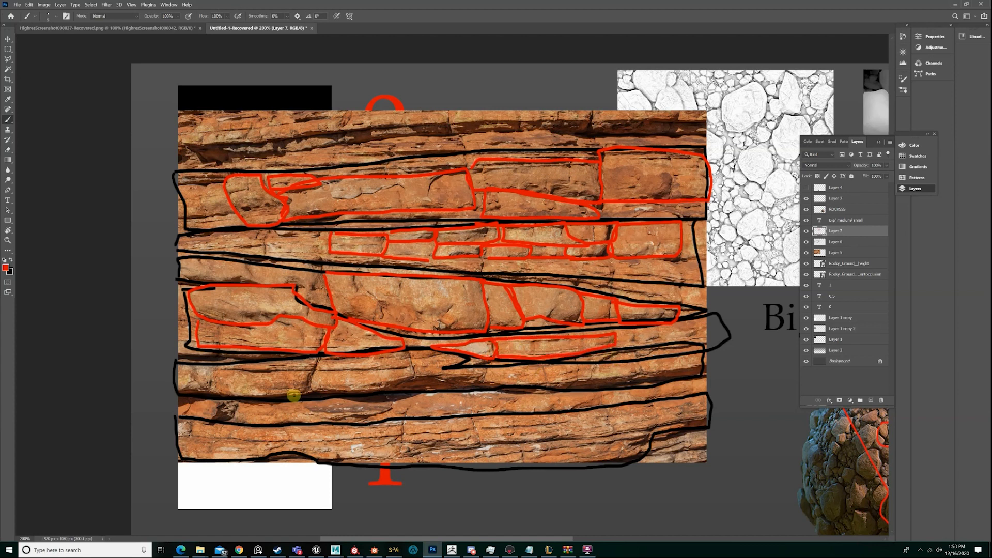
Outline two adjoining medium rocks in the band below the middle ones in red, undoing the extra outline beside them
{"action": "mouse_move", "coordinate": [318, 357]}
{"action": "left_mouse_down"}
{"action": "mouse_move", "coordinate": [307, 387]}
{"action": "mouse_move", "coordinate": [208, 376]}
{"action": "mouse_move", "coordinate": [316, 356]}
{"action": "mouse_move", "coordinate": [310, 390]}
{"action": "mouse_move", "coordinate": [383, 386]}
{"action": "mouse_move", "coordinate": [413, 364]}
{"action": "mouse_move", "coordinate": [328, 359]}
{"action": "left_mouse_up"}
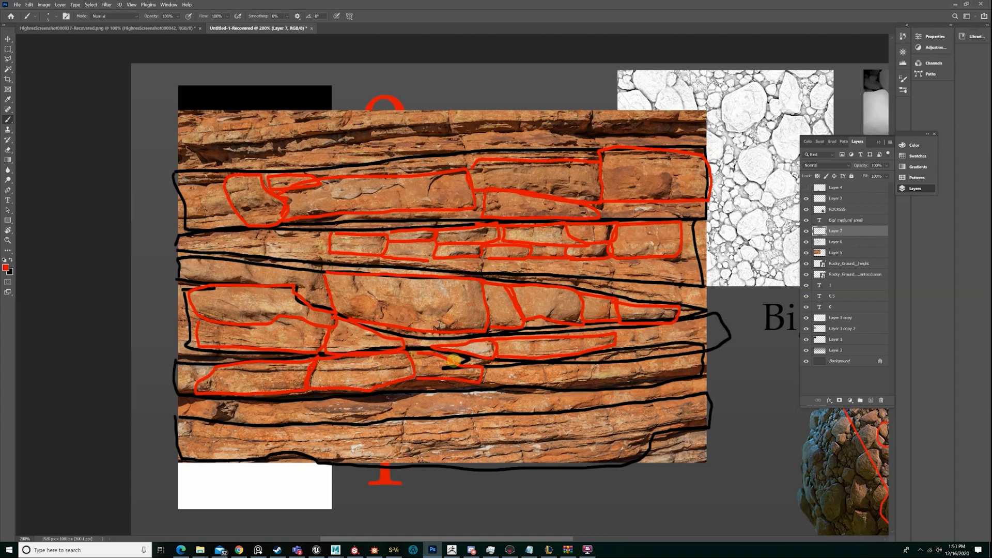
{"action": "mouse_move", "coordinate": [485, 364]}
{"action": "left_mouse_down"}
{"action": "mouse_move", "coordinate": [492, 382]}
{"action": "mouse_move", "coordinate": [558, 382]}
{"action": "mouse_move", "coordinate": [541, 362]}
{"action": "mouse_move", "coordinate": [486, 373]}
{"action": "left_mouse_up"}
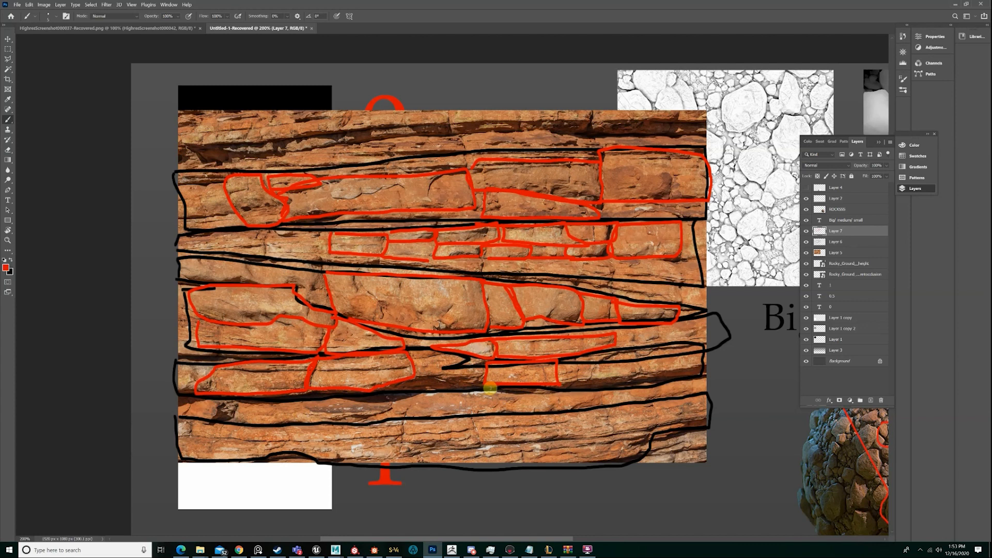
{"action": "key", "text": "ctrl+z"}
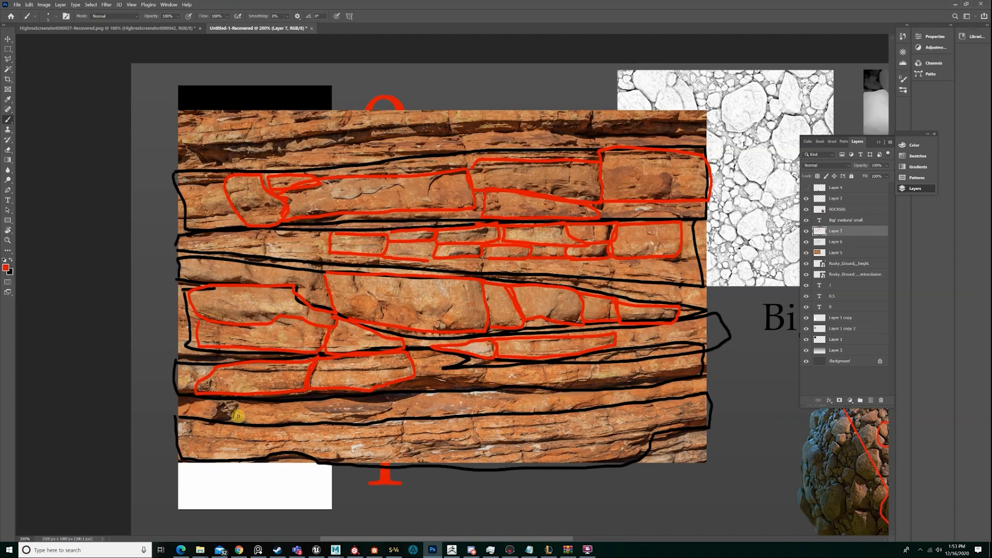
Outline the medium rocks at both ends of the thin strip above the lowest band in red
{"action": "mouse_move", "coordinate": [227, 420]}
{"action": "left_mouse_down"}
{"action": "mouse_move", "coordinate": [184, 416]}
{"action": "mouse_move", "coordinate": [243, 421]}
{"action": "left_mouse_up"}
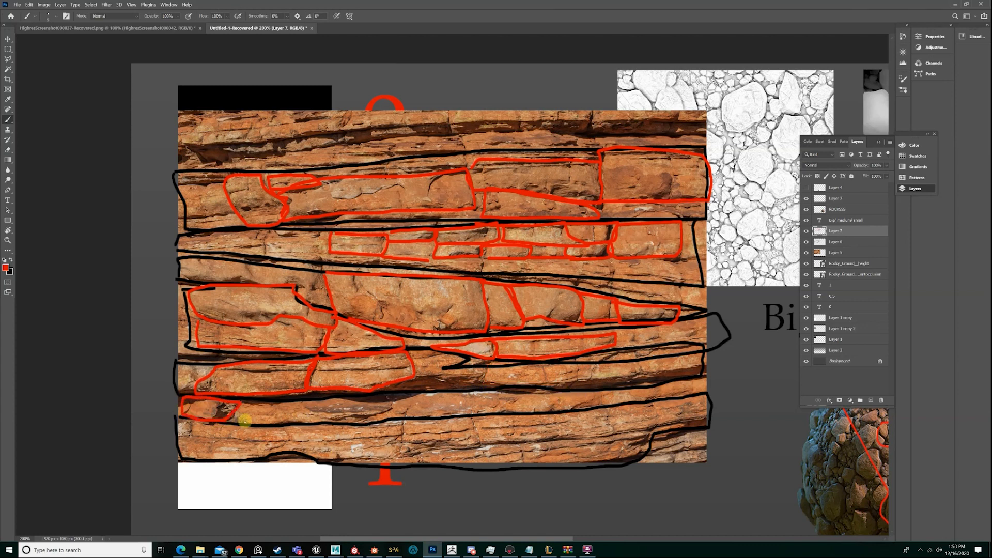
{"action": "mouse_move", "coordinate": [324, 424]}
{"action": "left_mouse_down"}
{"action": "mouse_move", "coordinate": [398, 411]}
{"action": "mouse_move", "coordinate": [298, 403]}
{"action": "mouse_move", "coordinate": [233, 415]}
{"action": "mouse_move", "coordinate": [333, 425]}
{"action": "left_mouse_up"}
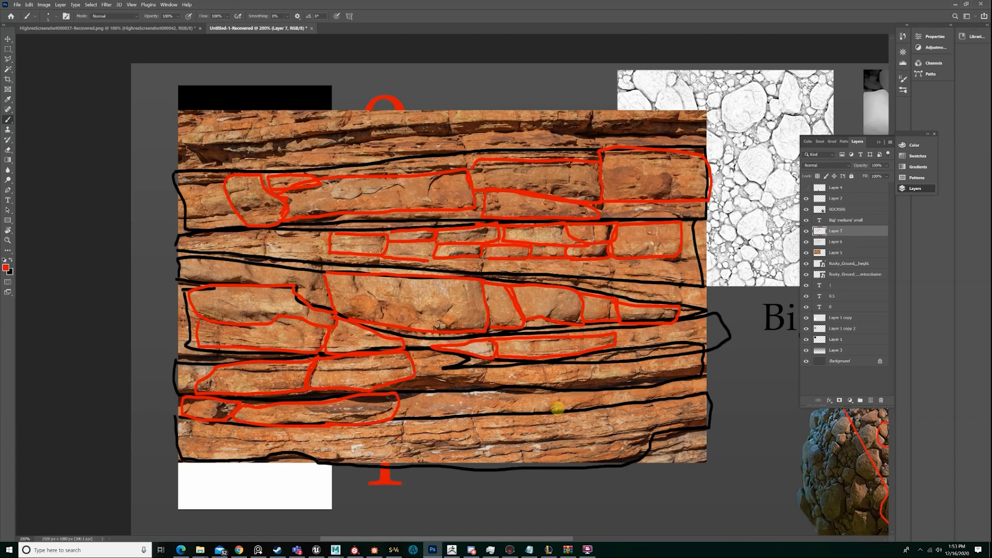
{"action": "mouse_move", "coordinate": [545, 411]}
{"action": "left_mouse_down"}
{"action": "mouse_move", "coordinate": [594, 410]}
{"action": "mouse_move", "coordinate": [572, 398]}
{"action": "mouse_move", "coordinate": [543, 408]}
{"action": "mouse_move", "coordinate": [603, 399]}
{"action": "mouse_move", "coordinate": [558, 394]}
{"action": "mouse_move", "coordinate": [646, 400]}
{"action": "mouse_move", "coordinate": [627, 388]}
{"action": "mouse_move", "coordinate": [603, 391]}
{"action": "left_mouse_up"}
{"action": "key", "text": "ctrl+z"}
Outline four adjoining medium rocks along the photo's lowest band in red
{"action": "mouse_move", "coordinate": [472, 417]}
{"action": "left_mouse_down"}
{"action": "mouse_move", "coordinate": [476, 437]}
{"action": "mouse_move", "coordinate": [563, 422]}
{"action": "mouse_move", "coordinate": [485, 422]}
{"action": "mouse_move", "coordinate": [409, 445]}
{"action": "mouse_move", "coordinate": [407, 421]}
{"action": "mouse_move", "coordinate": [475, 421]}
{"action": "left_mouse_up"}
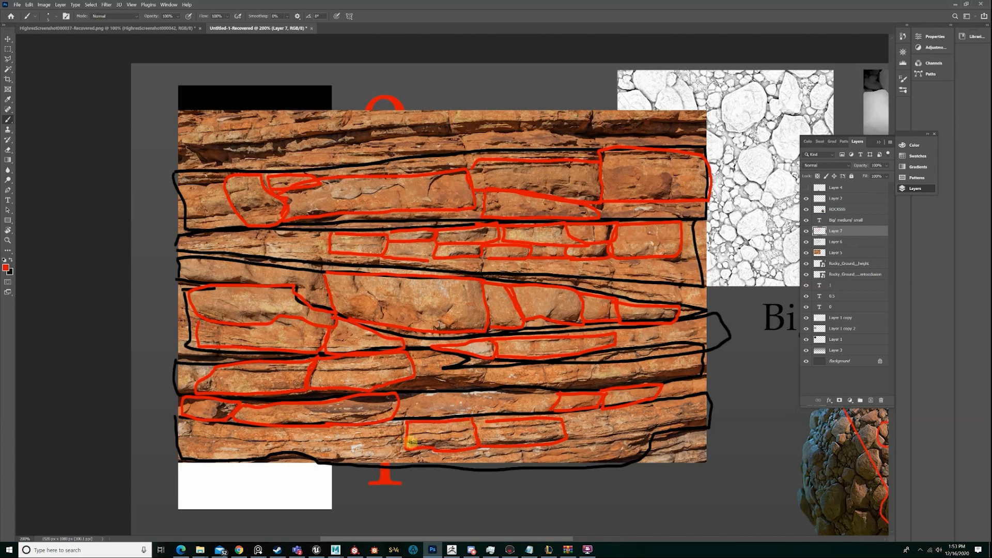
{"action": "mouse_move", "coordinate": [401, 450]}
{"action": "left_mouse_down"}
{"action": "mouse_move", "coordinate": [296, 454]}
{"action": "mouse_move", "coordinate": [294, 427]}
{"action": "mouse_move", "coordinate": [379, 429]}
{"action": "left_mouse_up"}
{"action": "mouse_move", "coordinate": [293, 449]}
{"action": "left_mouse_down"}
{"action": "mouse_move", "coordinate": [179, 456]}
{"action": "mouse_move", "coordinate": [181, 424]}
{"action": "mouse_move", "coordinate": [298, 430]}
{"action": "left_mouse_up"}
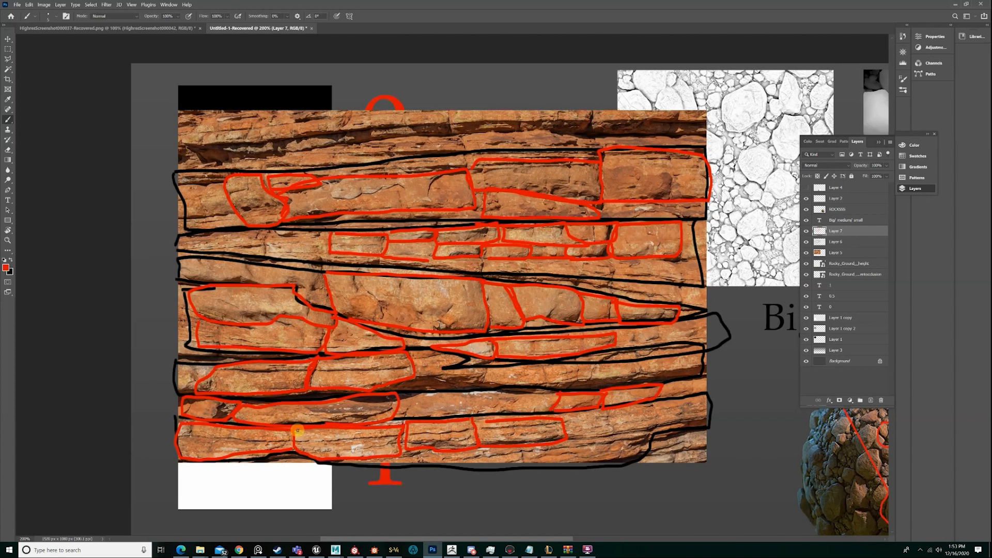
Toggle the visibility of the red medium-shape and black big-shape outline layers to compare the two levels of breakdown
{"action": "left_click", "coordinate": [807, 231]}
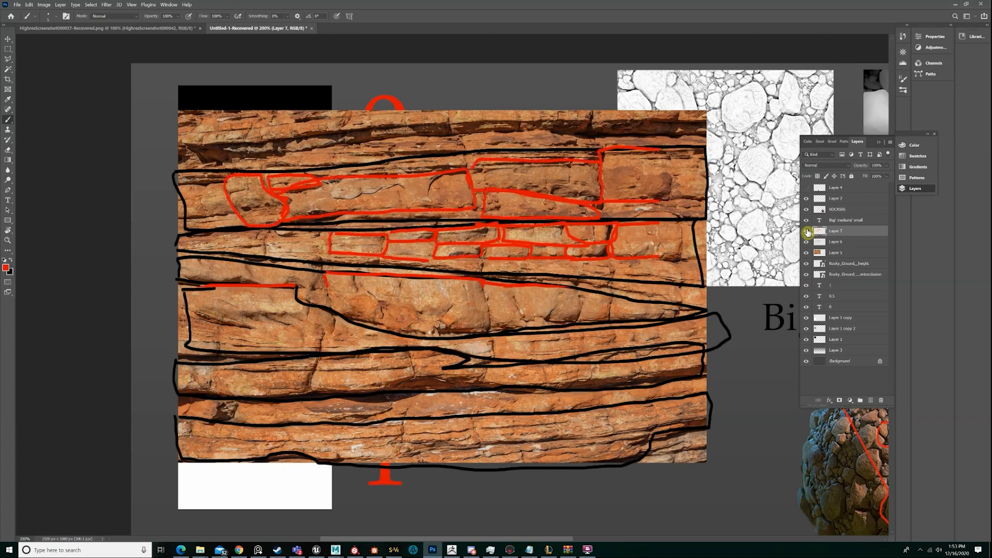
{"action": "left_click", "coordinate": [806, 231]}
{"action": "left_click", "coordinate": [806, 242]}
{"action": "left_click", "coordinate": [806, 241]}
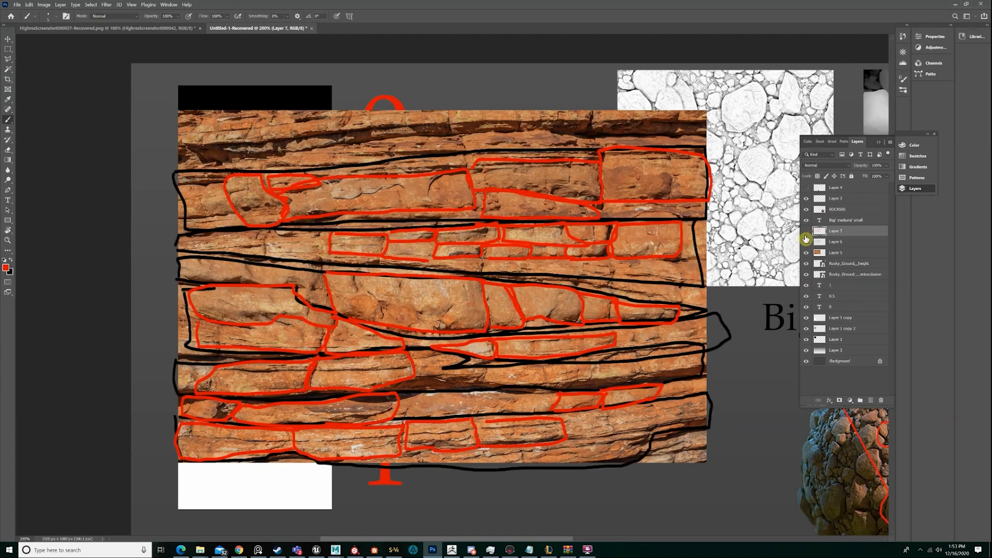
{"action": "left_click", "coordinate": [806, 232]}
{"action": "left_click", "coordinate": [806, 232]}
{"action": "left_click", "coordinate": [806, 231]}
{"action": "left_click", "coordinate": [806, 231]}
Add a new layer above the red outlines and set the brush's foreground colour to blue 0600ff
{"action": "left_click", "coordinate": [871, 401]}
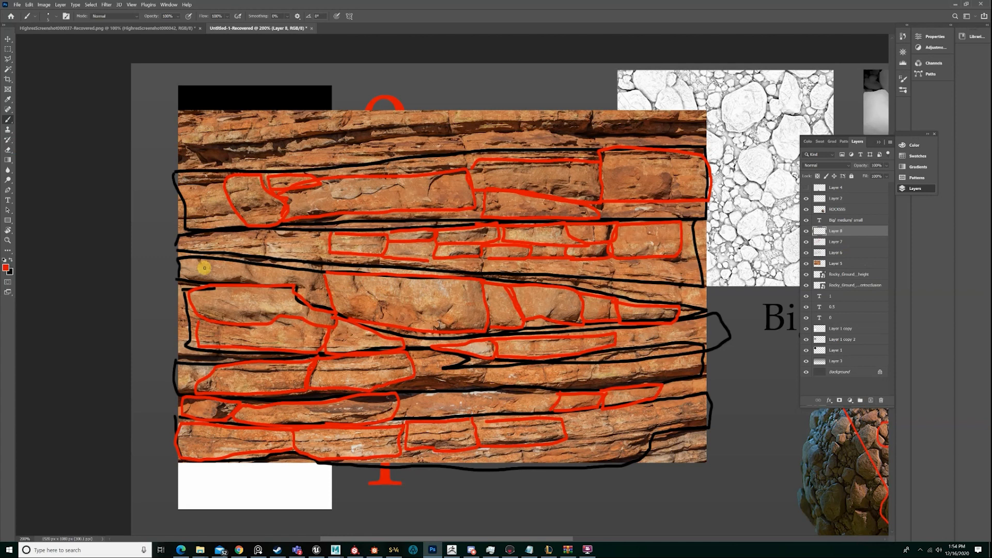
{"action": "left_click", "coordinate": [6, 267]}
{"action": "left_click", "coordinate": [745, 283]}
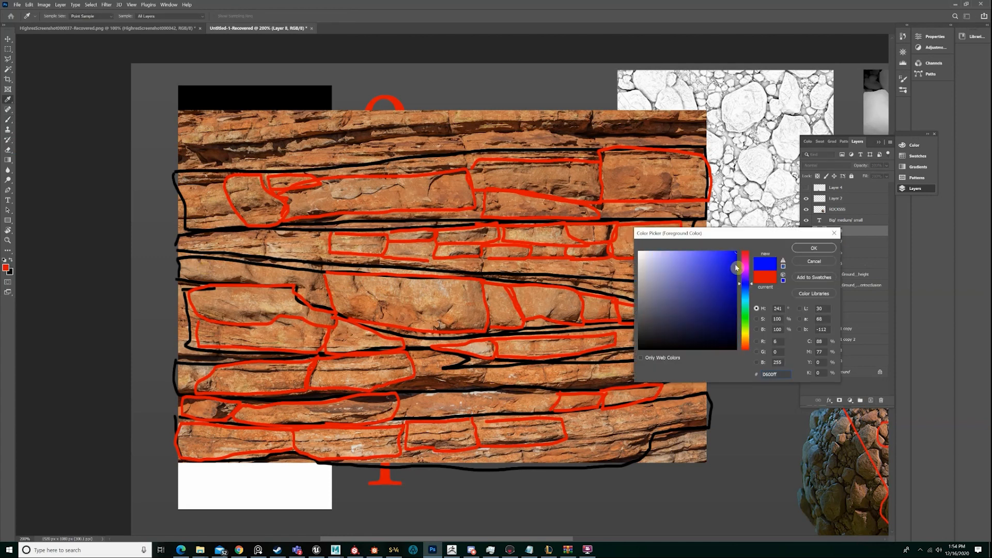
{"action": "left_click", "coordinate": [815, 249]}
{"action": "key", "text": "b"}
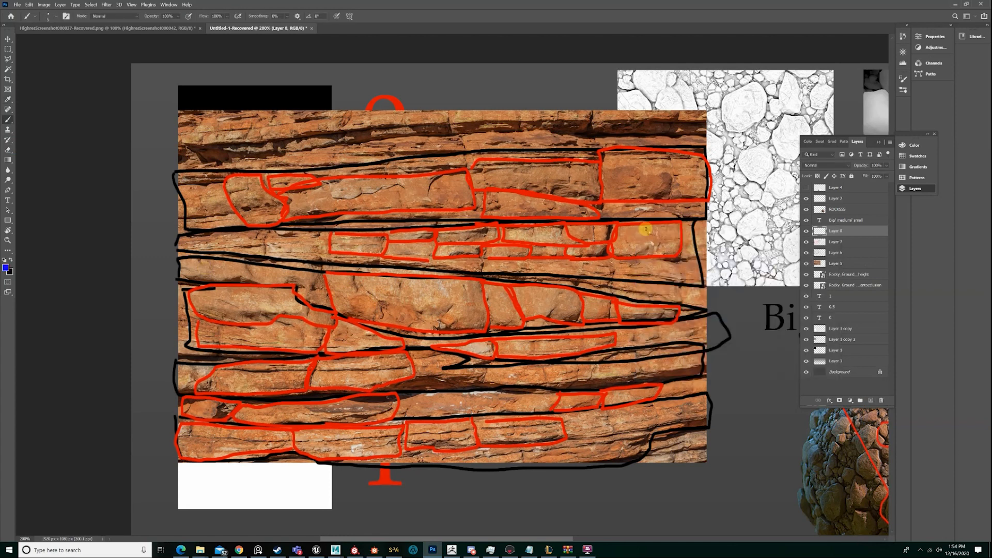
Outline the small chips and dents inside the medium rocks of the upper two bands in blue
{"action": "left_click_drag", "start_coordinate": [656, 234], "coordinate": [647, 227]}
{"action": "left_click_drag", "start_coordinate": [641, 178], "coordinate": [640, 181]}
{"action": "mouse_move", "coordinate": [558, 183]}
{"action": "left_mouse_down"}
{"action": "mouse_move", "coordinate": [571, 194]}
{"action": "mouse_move", "coordinate": [552, 188]}
{"action": "left_mouse_up"}
{"action": "mouse_move", "coordinate": [444, 173]}
{"action": "left_mouse_down"}
{"action": "mouse_move", "coordinate": [429, 192]}
{"action": "mouse_move", "coordinate": [399, 186]}
{"action": "mouse_move", "coordinate": [341, 198]}
{"action": "mouse_move", "coordinate": [378, 181]}
{"action": "mouse_move", "coordinate": [444, 174]}
{"action": "left_mouse_up"}
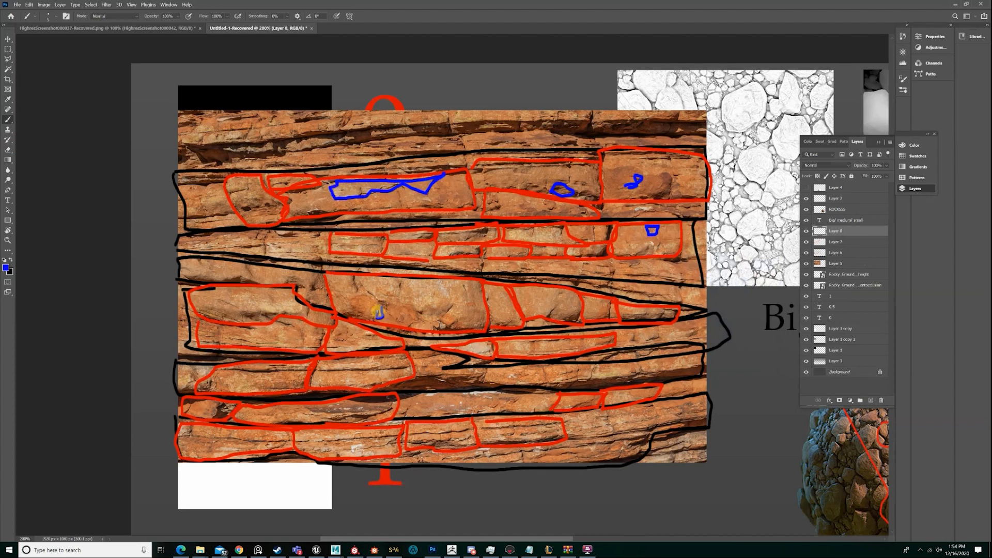
Mark the small dents in the large rounded rock and its neighbours in the middle bands in blue
{"action": "left_click_drag", "start_coordinate": [377, 310], "coordinate": [462, 327]}
{"action": "left_click_drag", "start_coordinate": [544, 319], "coordinate": [609, 307]}
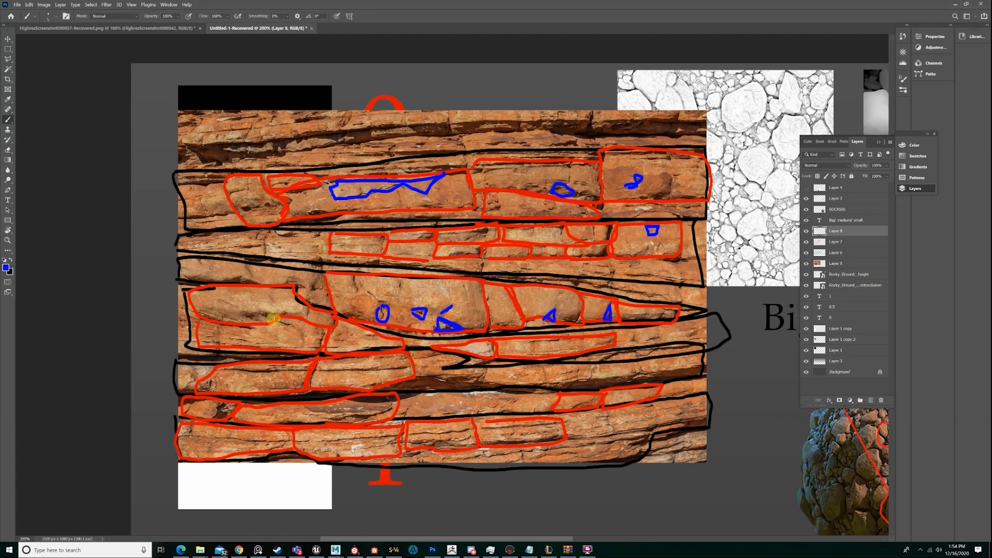
{"action": "mouse_move", "coordinate": [274, 319]}
{"action": "left_mouse_down"}
{"action": "mouse_move", "coordinate": [245, 314]}
{"action": "mouse_move", "coordinate": [273, 318]}
{"action": "left_mouse_up"}
Mark the dark recesses and thin ledge lines in the band below the middle rocks in blue
{"action": "mouse_move", "coordinate": [418, 377]}
{"action": "left_mouse_down"}
{"action": "mouse_move", "coordinate": [504, 388]}
{"action": "mouse_move", "coordinate": [385, 389]}
{"action": "mouse_move", "coordinate": [427, 373]}
{"action": "left_mouse_up"}
{"action": "mouse_move", "coordinate": [552, 387]}
{"action": "left_mouse_down"}
{"action": "mouse_move", "coordinate": [673, 367]}
{"action": "mouse_move", "coordinate": [571, 391]}
{"action": "mouse_move", "coordinate": [552, 389]}
{"action": "mouse_move", "coordinate": [584, 378]}
{"action": "mouse_move", "coordinate": [551, 374]}
{"action": "mouse_move", "coordinate": [587, 370]}
{"action": "mouse_move", "coordinate": [561, 371]}
{"action": "left_mouse_up"}
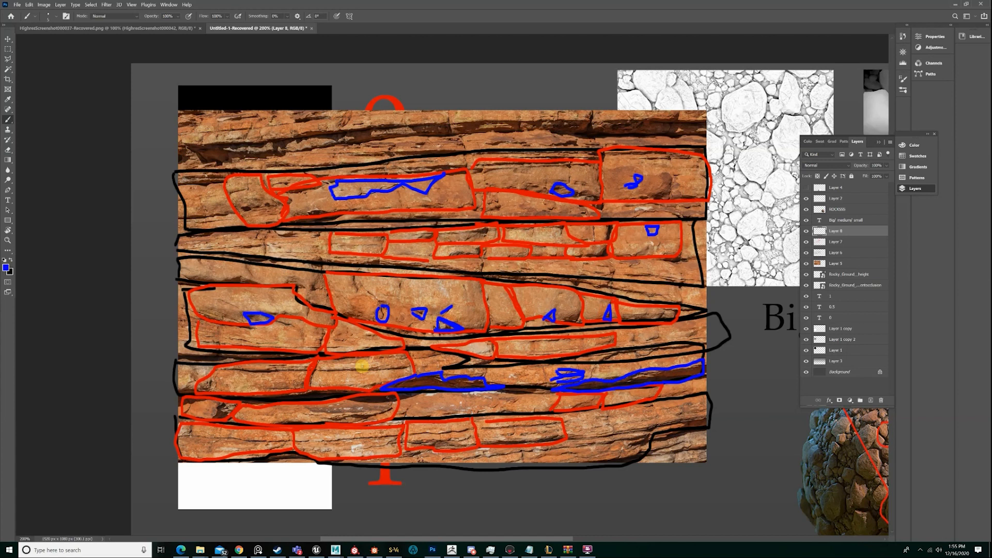
{"action": "mouse_move", "coordinate": [316, 372]}
{"action": "left_mouse_down"}
{"action": "mouse_move", "coordinate": [362, 363]}
{"action": "mouse_move", "coordinate": [225, 370]}
{"action": "mouse_move", "coordinate": [397, 372]}
{"action": "mouse_move", "coordinate": [316, 369]}
{"action": "left_mouse_up"}
{"action": "key", "text": "ctrl+z"}
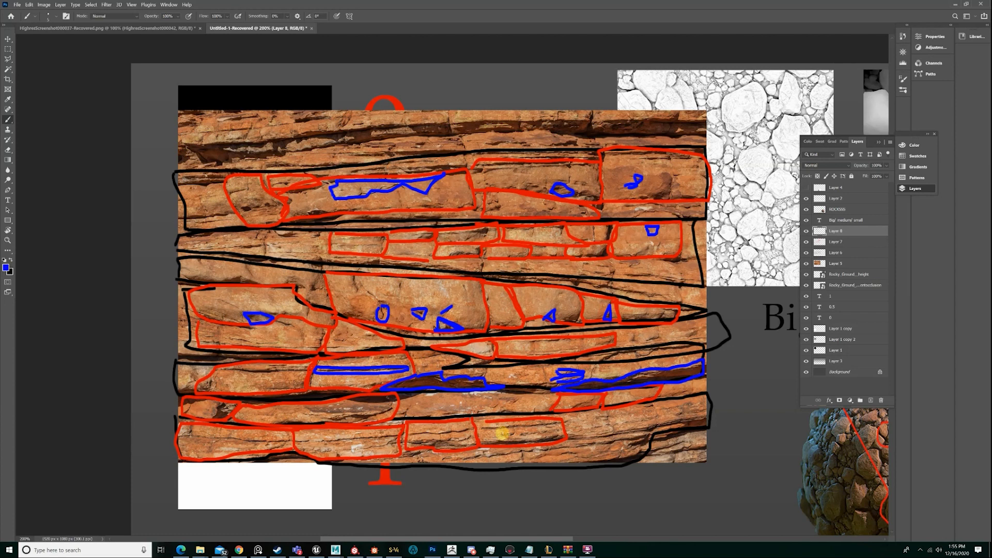
Mark the small cracks and chips along the photo's lowest rock band in blue
{"action": "left_click_drag", "start_coordinate": [298, 445], "coordinate": [350, 449]}
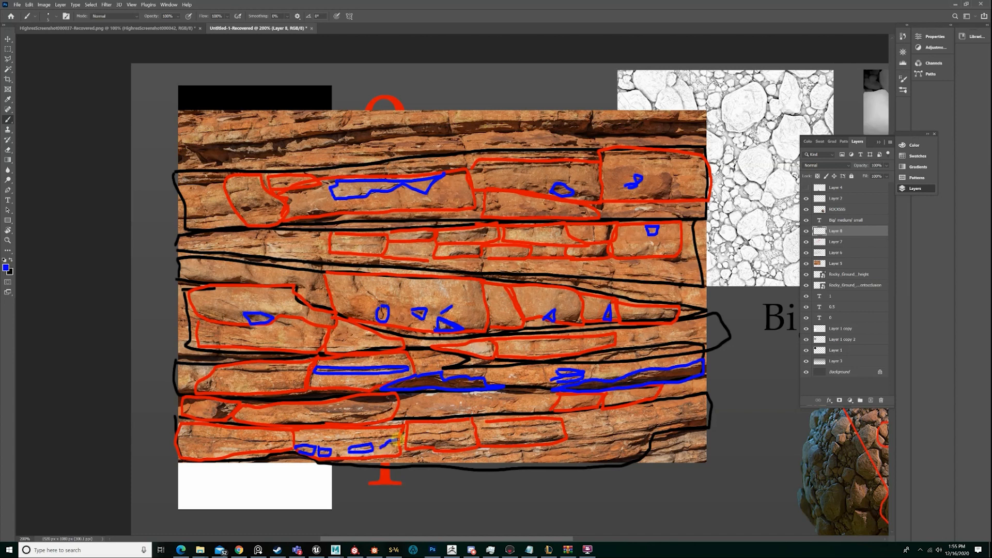
{"action": "mouse_move", "coordinate": [409, 434]}
{"action": "left_mouse_down"}
{"action": "mouse_move", "coordinate": [547, 426]}
{"action": "mouse_move", "coordinate": [525, 435]}
{"action": "left_mouse_up"}
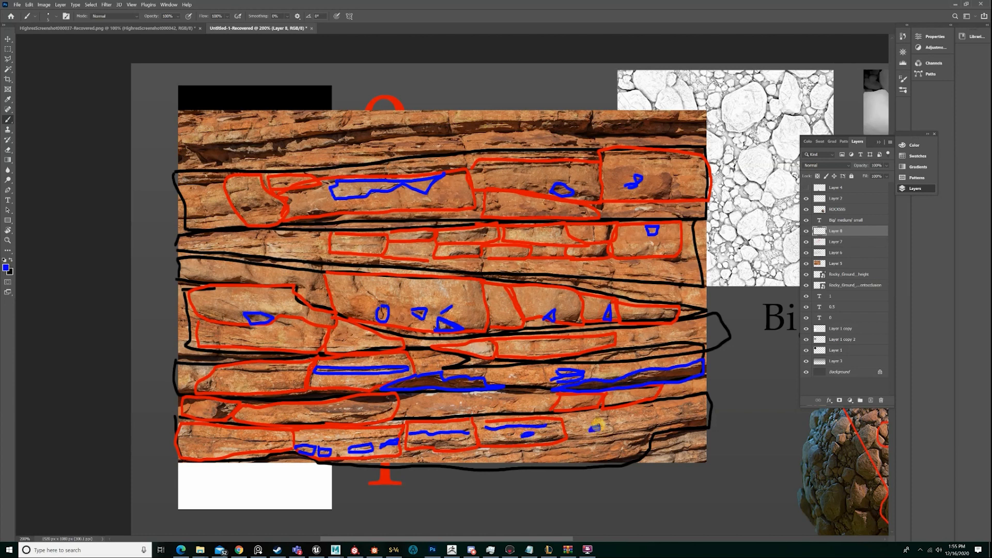
{"action": "left_click_drag", "start_coordinate": [646, 406], "coordinate": [653, 407]}
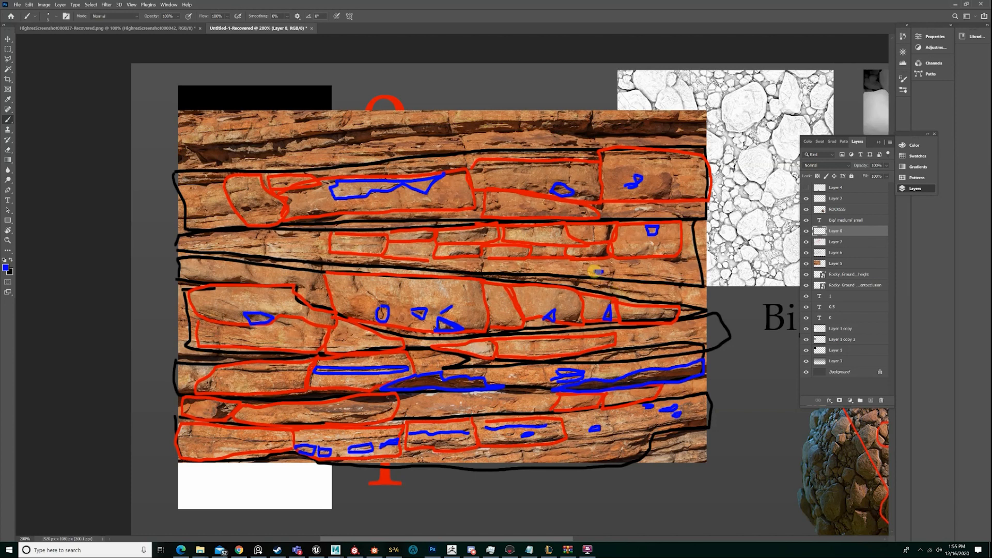
Mark small dents in blue on the photo's rightmost rocks in the upper two bands and the ledge just beneath them
{"action": "mouse_move", "coordinate": [594, 272]}
{"action": "left_mouse_down"}
{"action": "mouse_move", "coordinate": [648, 275]}
{"action": "mouse_move", "coordinate": [631, 273]}
{"action": "left_mouse_up"}
{"action": "mouse_move", "coordinate": [653, 201]}
{"action": "left_mouse_down"}
{"action": "mouse_move", "coordinate": [671, 177]}
{"action": "mouse_move", "coordinate": [653, 198]}
{"action": "mouse_move", "coordinate": [673, 195]}
{"action": "mouse_move", "coordinate": [653, 199]}
{"action": "left_mouse_up"}
{"action": "key", "text": "ctrl+z"}
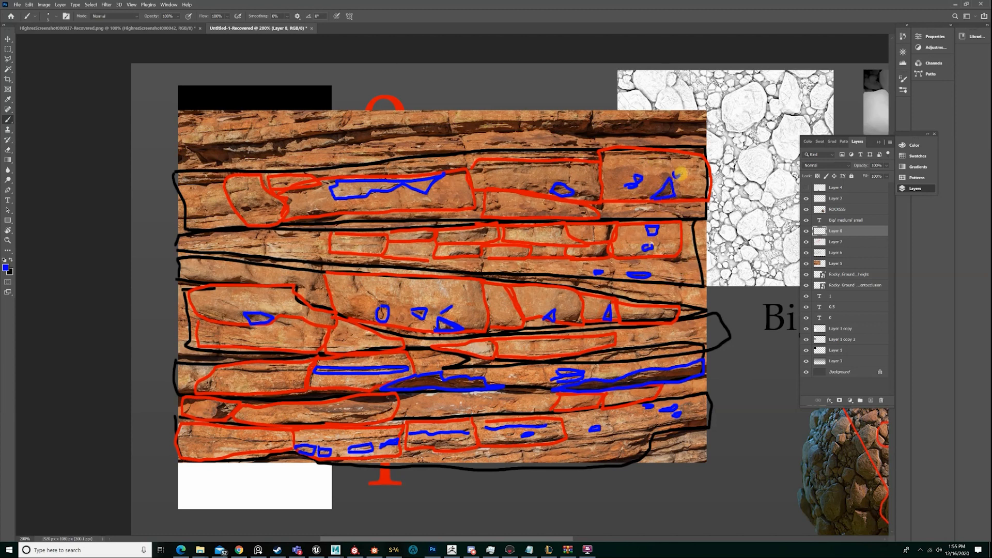
{"action": "left_click_drag", "start_coordinate": [668, 155], "coordinate": [648, 157]}
Hide the outline layers 6, 7 and 8 and the rock photo on Layer 5, and show Layer 4
{"action": "left_click_drag", "start_coordinate": [805, 247], "coordinate": [806, 232]}
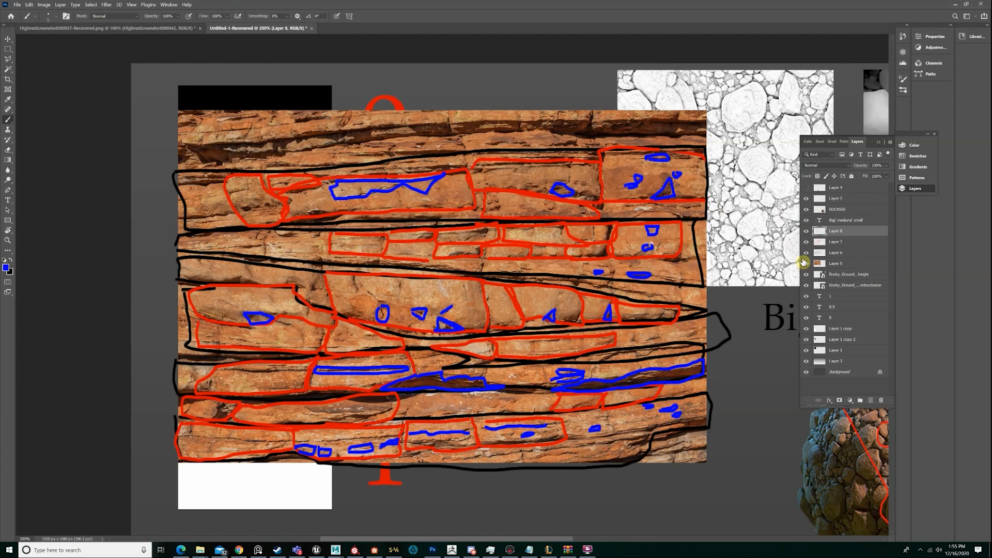
{"action": "left_click_drag", "start_coordinate": [806, 253], "coordinate": [806, 231]}
{"action": "left_click", "coordinate": [8, 39]}
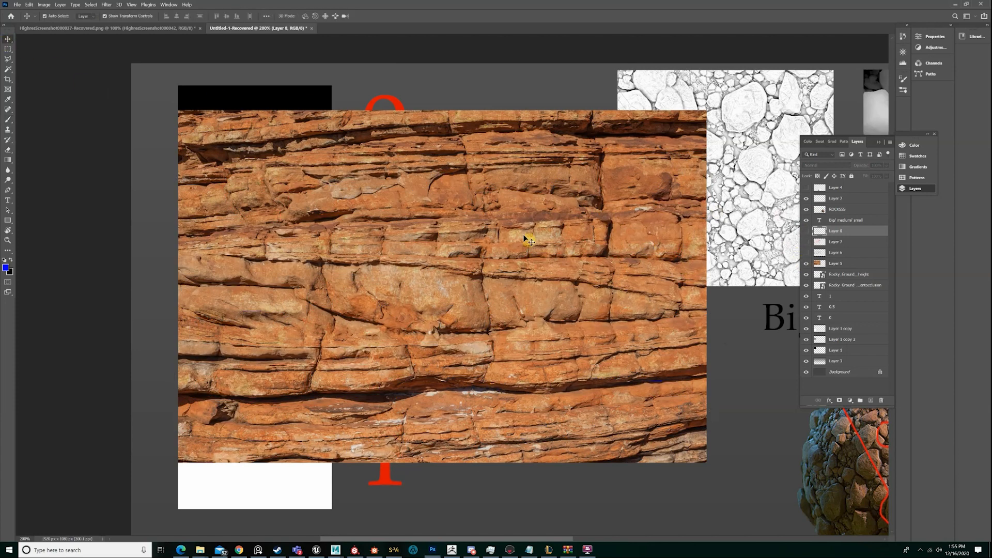
{"action": "left_click", "coordinate": [830, 263]}
{"action": "left_click", "coordinate": [806, 263]}
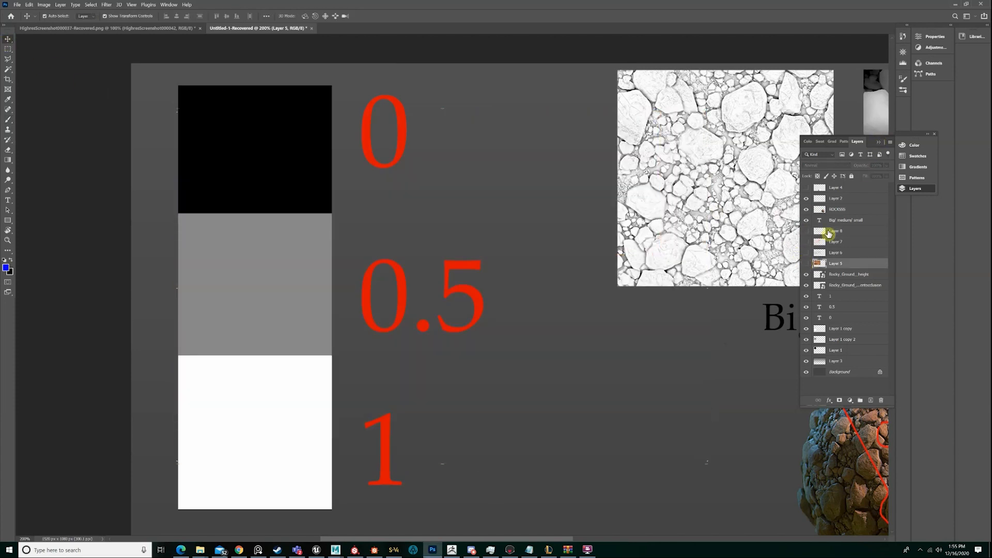
{"action": "left_click", "coordinate": [806, 188]}
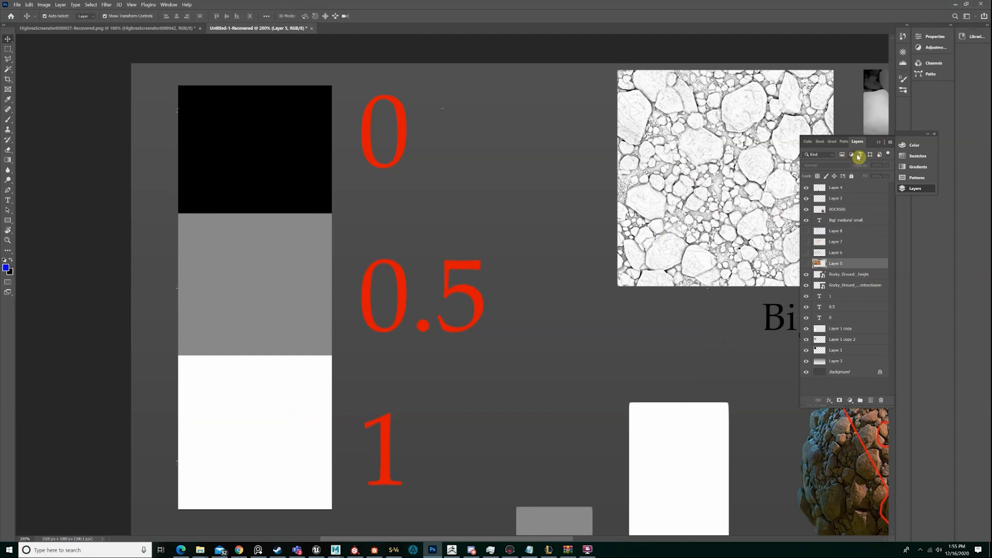
Collapse the layer list and fit the whole canvas on the screen
{"action": "left_click", "coordinate": [882, 144]}
{"action": "key", "text": "z"}
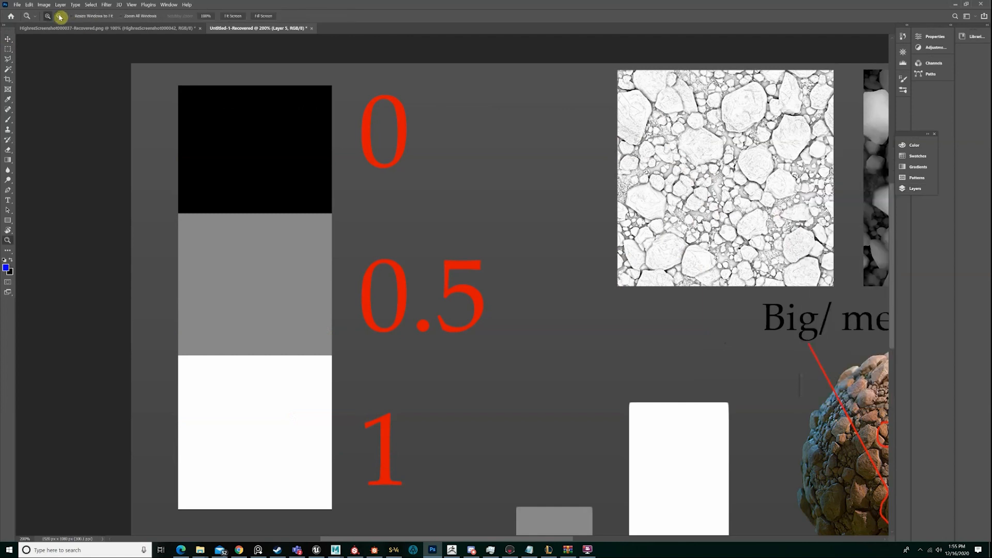
{"action": "left_click", "coordinate": [152, 65]}
{"action": "left_click", "coordinate": [232, 15]}
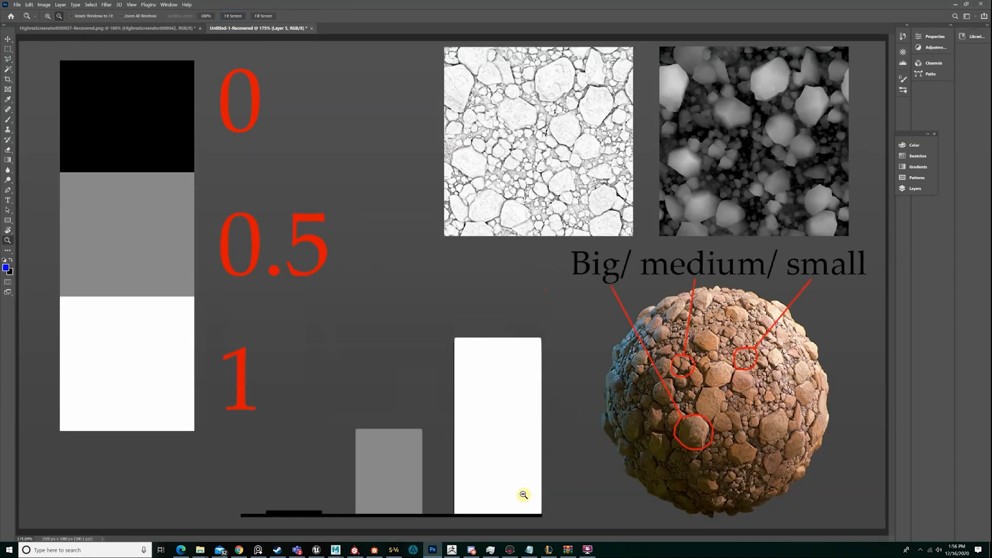
Switch to the reference board and examine the raised ridges and round hollows in the orange sand photo
{"action": "left_click", "coordinate": [258, 550]}
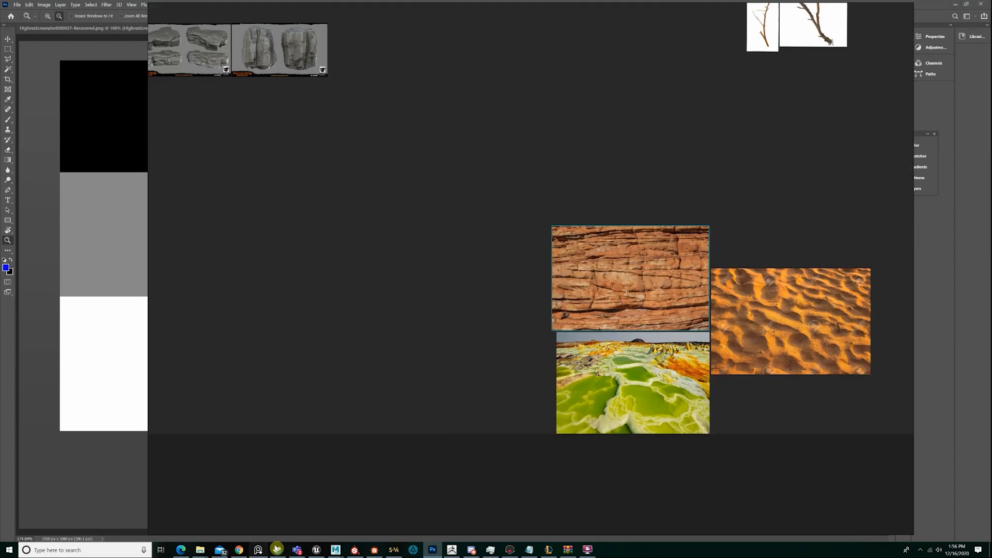
{"action": "scroll", "coordinate": [661, 394], "scroll_direction": "up", "scroll_amount": 4}
{"action": "scroll", "coordinate": [660, 391], "scroll_direction": "down", "scroll_amount": 5}
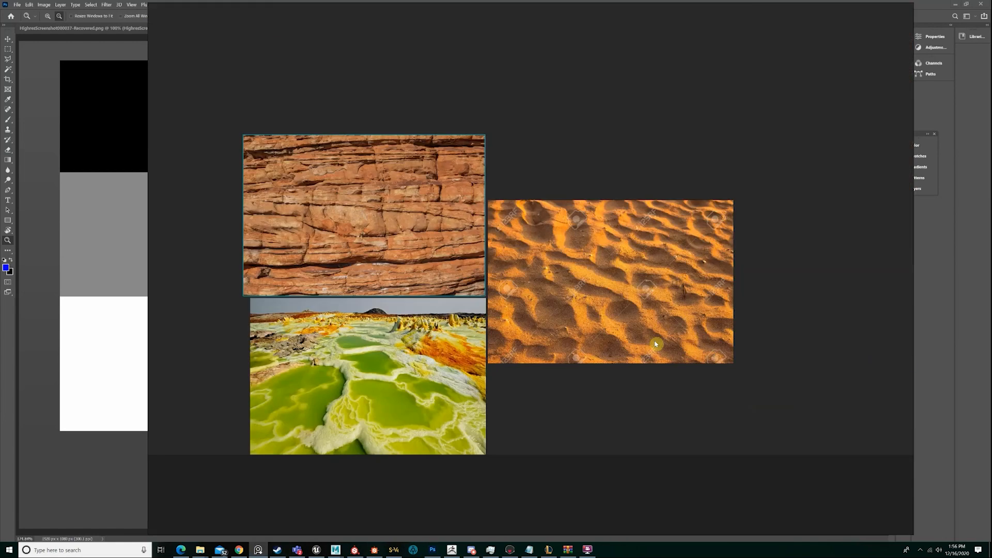
{"action": "scroll", "coordinate": [657, 344], "scroll_direction": "up", "scroll_amount": 5}
{"action": "scroll", "coordinate": [657, 302], "scroll_direction": "down", "scroll_amount": 3}
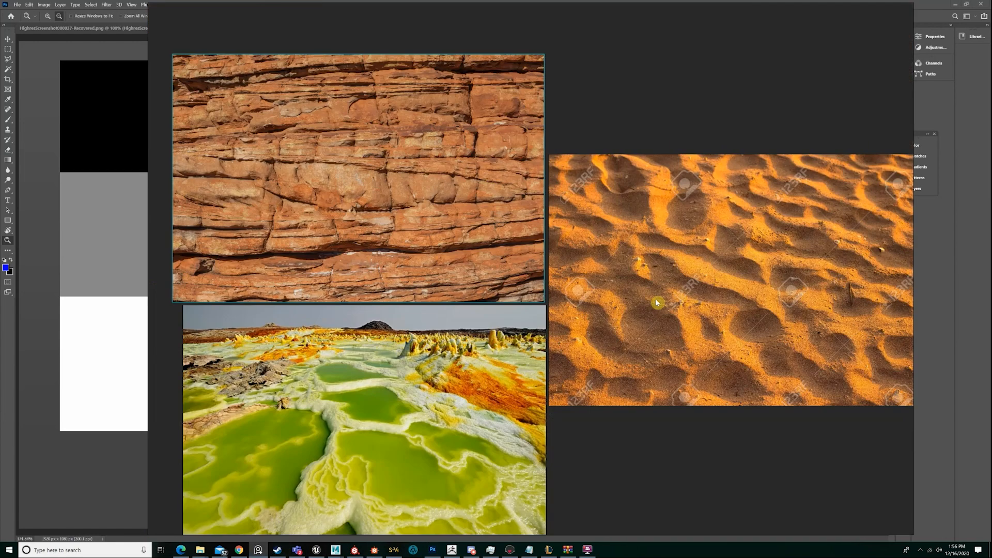
{"action": "scroll", "coordinate": [657, 302], "scroll_direction": "up", "scroll_amount": 3}
{"action": "middle_click_drag", "start_coordinate": [592, 283], "coordinate": [521, 293]}
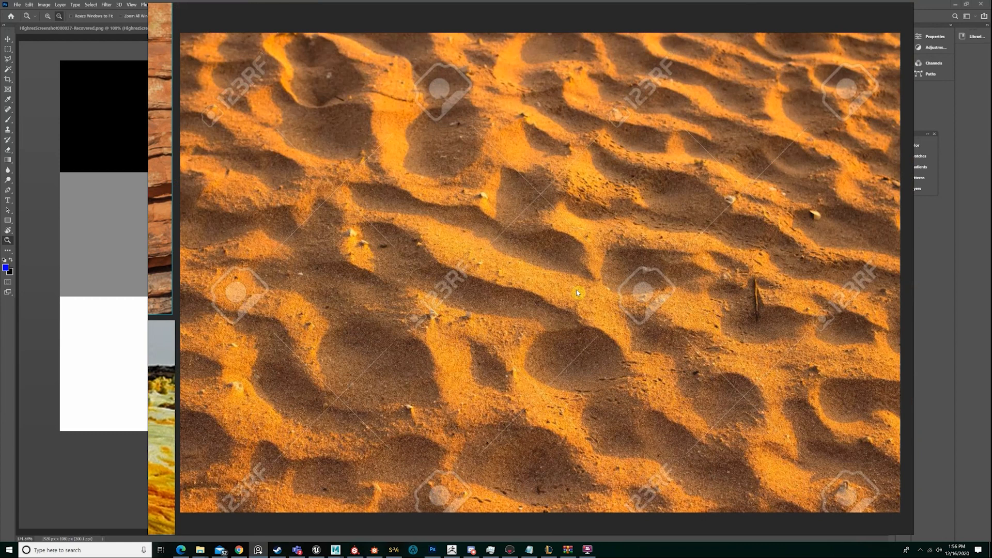
{"action": "middle_click_drag", "start_coordinate": [593, 294], "coordinate": [589, 292]}
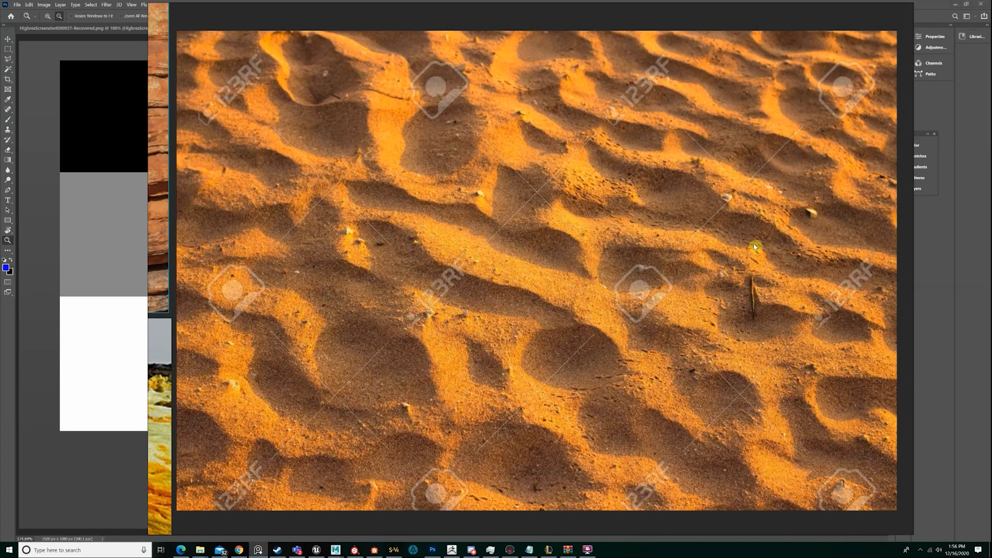
{"action": "left_click", "coordinate": [558, 350], "text": "alt"}
{"action": "left_click", "coordinate": [600, 342]}
{"action": "middle_click_drag", "start_coordinate": [601, 339], "coordinate": [646, 324]}
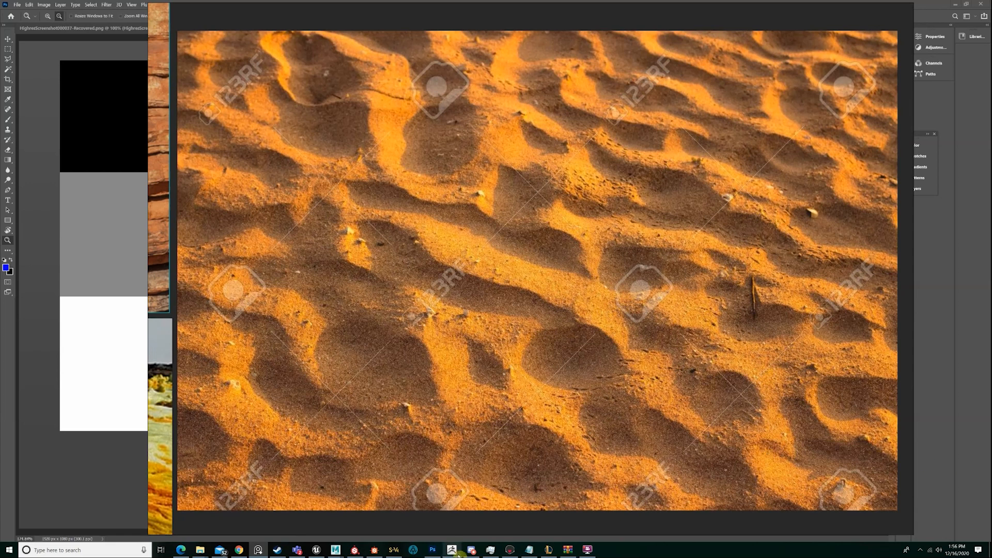
Switch to Substance Designer, look over the nodes of the Tutorial_Substance_Beginners graph, and minimise the program
{"action": "left_click", "coordinate": [378, 549]}
{"action": "middle_click_drag", "start_coordinate": [373, 191], "coordinate": [563, 208]}
{"action": "scroll", "coordinate": [550, 213], "scroll_direction": "down", "scroll_amount": 5}
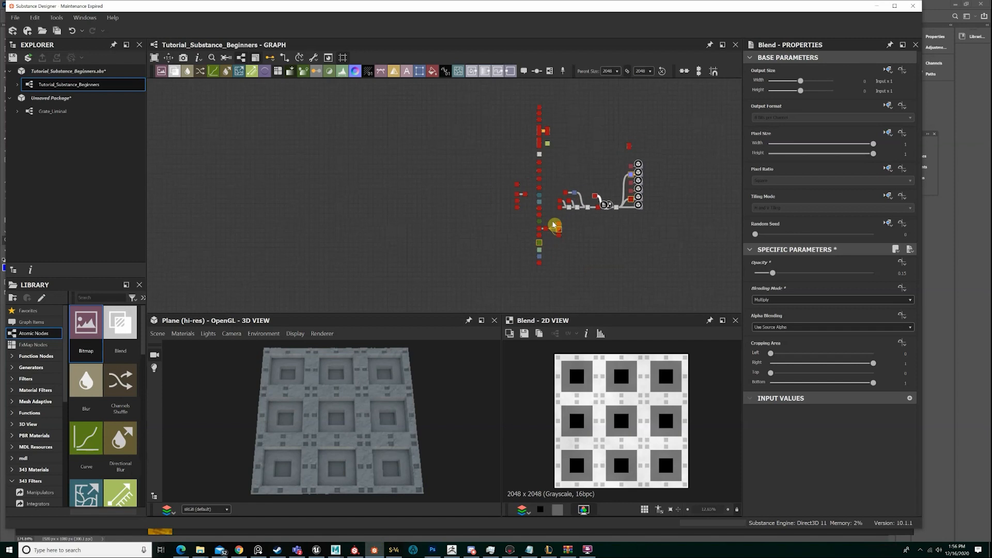
{"action": "scroll", "coordinate": [553, 226], "scroll_direction": "up", "scroll_amount": 4}
{"action": "scroll", "coordinate": [531, 278], "scroll_direction": "down", "scroll_amount": 3}
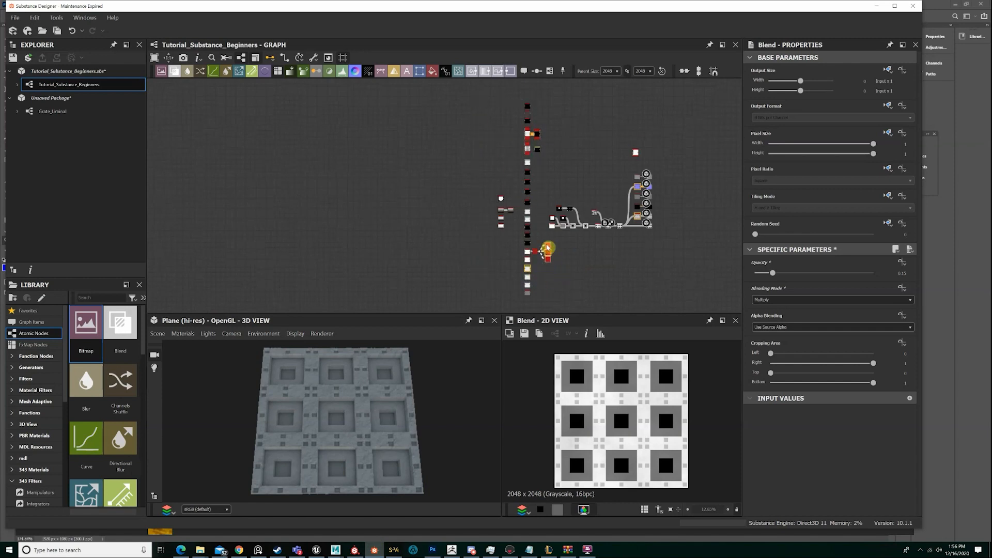
{"action": "left_click_drag", "start_coordinate": [545, 295], "coordinate": [481, 107]}
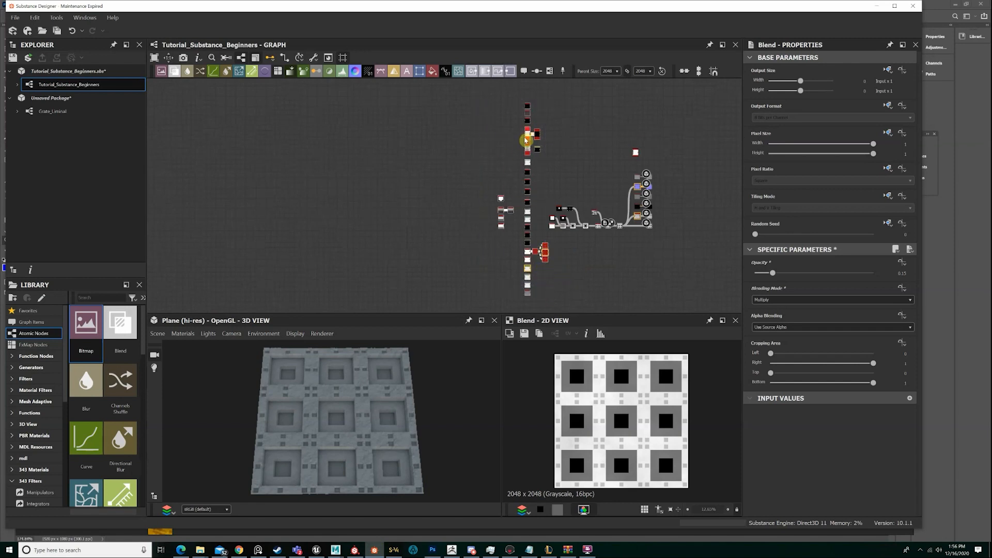
{"action": "left_click_drag", "start_coordinate": [527, 135], "coordinate": [514, 134]}
{"action": "scroll", "coordinate": [617, 195], "scroll_direction": "up", "scroll_amount": 5}
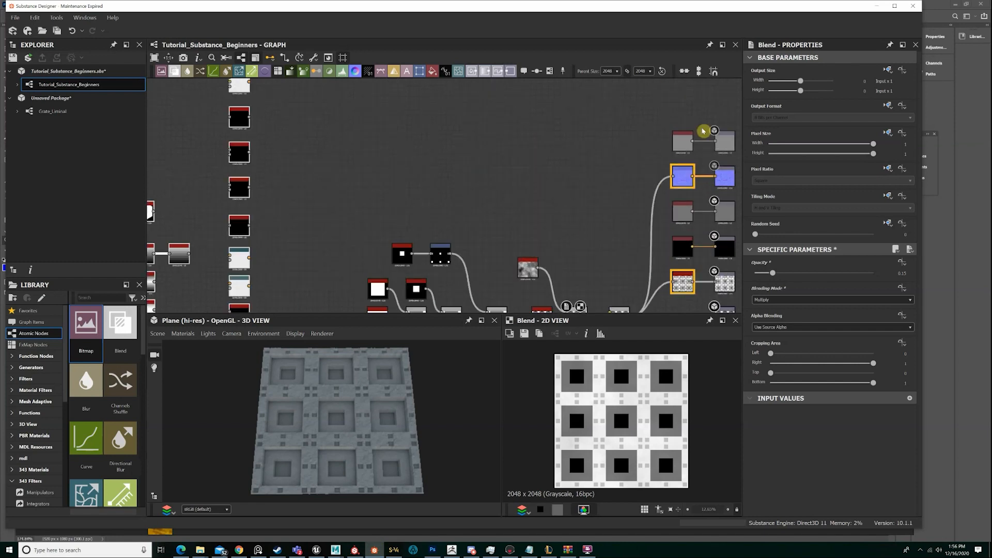
{"action": "left_click", "coordinate": [879, 9]}
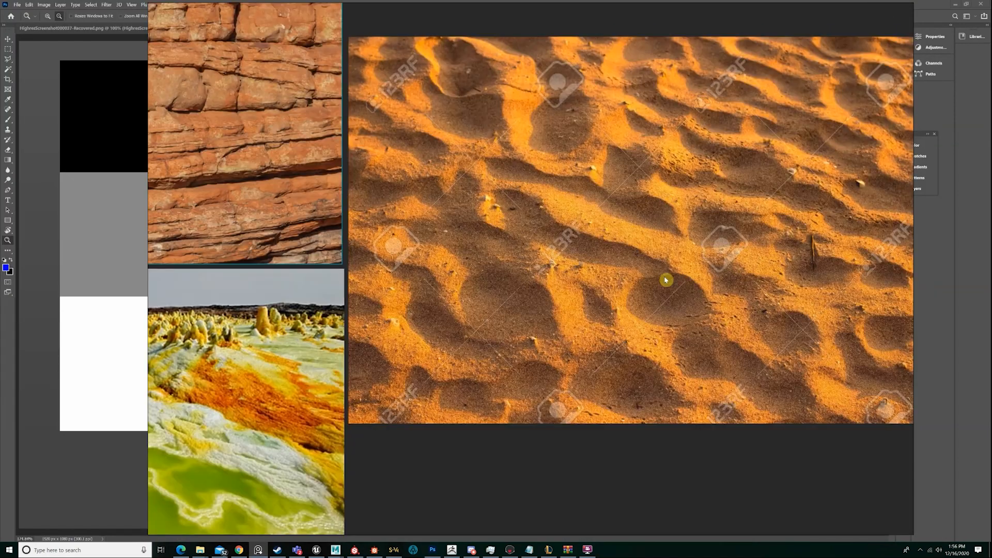
Examine the large dune forms and small details of the sand photo again, and return to the Photoshop canvas
{"action": "middle_click_drag", "start_coordinate": [738, 266], "coordinate": [664, 303]}
{"action": "scroll", "coordinate": [665, 303], "scroll_direction": "up", "scroll_amount": 2}
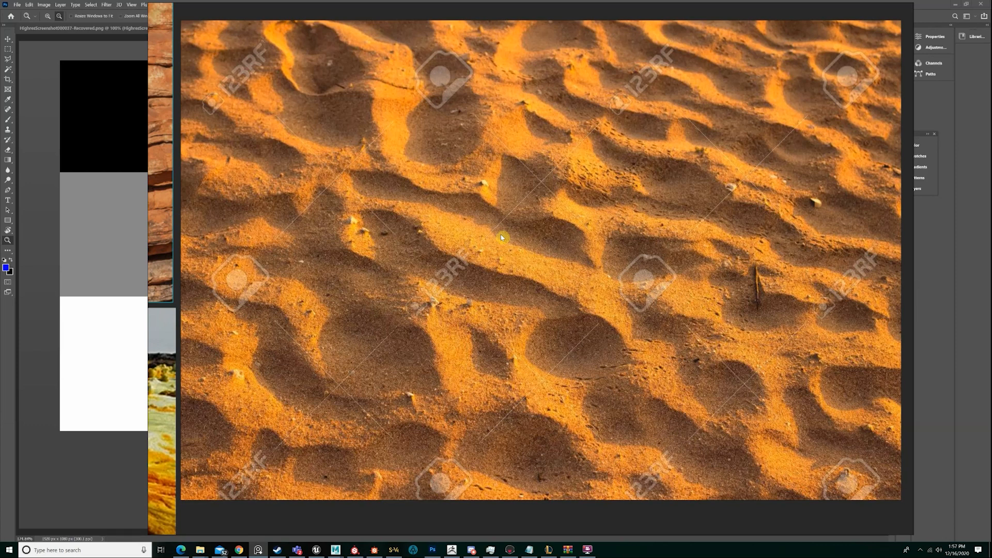
{"action": "scroll", "coordinate": [600, 214], "scroll_direction": "down", "scroll_amount": 5}
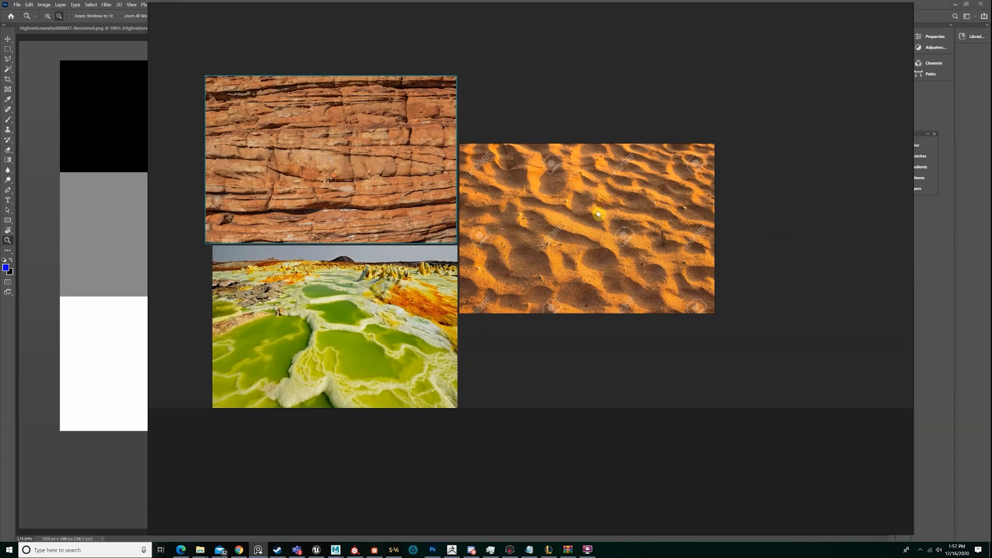
{"action": "scroll", "coordinate": [599, 214], "scroll_direction": "down", "scroll_amount": 3}
{"action": "left_click", "coordinate": [932, 114]}
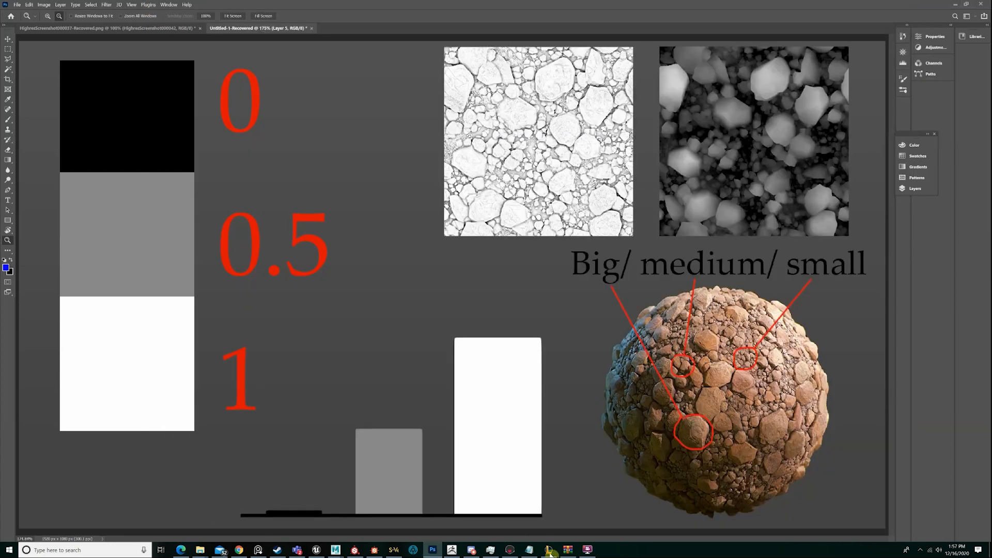
Switch to Substance Designer and insert a Slope Blur Grayscale node between the cloudy noise and the final Blend
{"action": "left_click", "coordinate": [374, 550]}
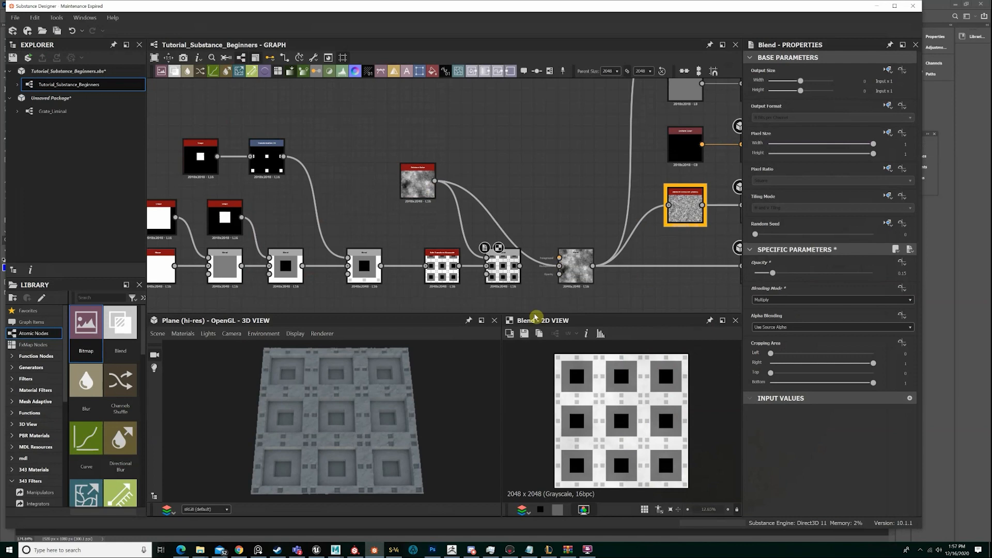
{"action": "scroll", "coordinate": [432, 416], "scroll_direction": "up", "scroll_amount": 3}
{"action": "left_click_drag", "start_coordinate": [376, 424], "coordinate": [321, 418]}
{"action": "scroll", "coordinate": [363, 426], "scroll_direction": "up", "scroll_amount": 3}
{"action": "left_click", "coordinate": [463, 189]}
{"action": "key", "text": "space"}
{"action": "type", "text": "slope"}
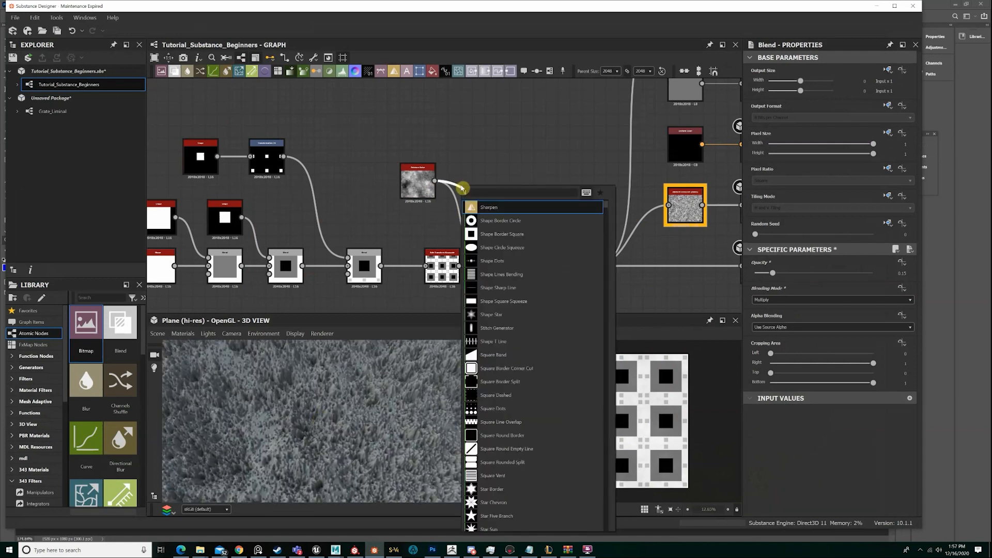
{"action": "key", "text": "Return"}
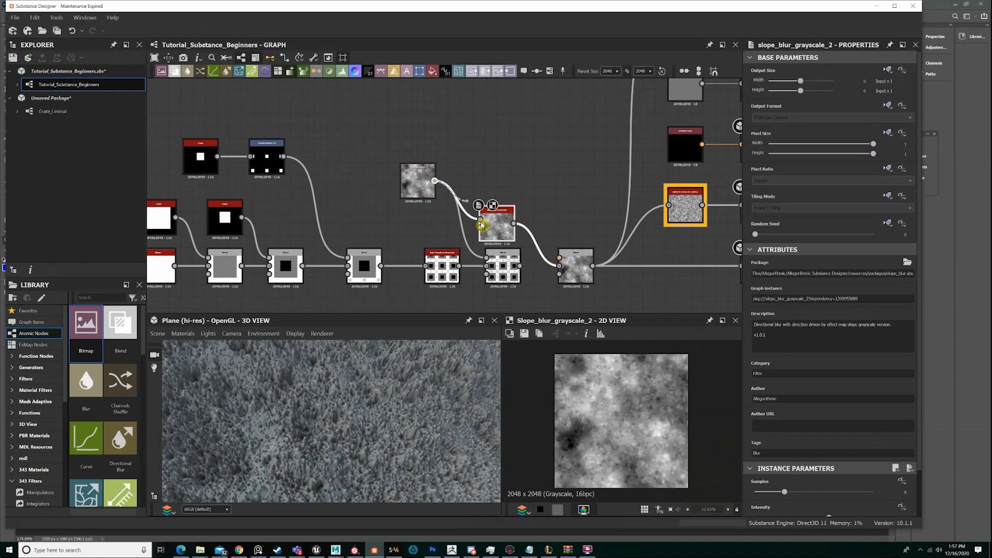
Set the slope blur's samples to 32 and its intensity to about 0.35, and check the displaced plane
{"action": "left_click_drag", "start_coordinate": [785, 492], "coordinate": [890, 492]}
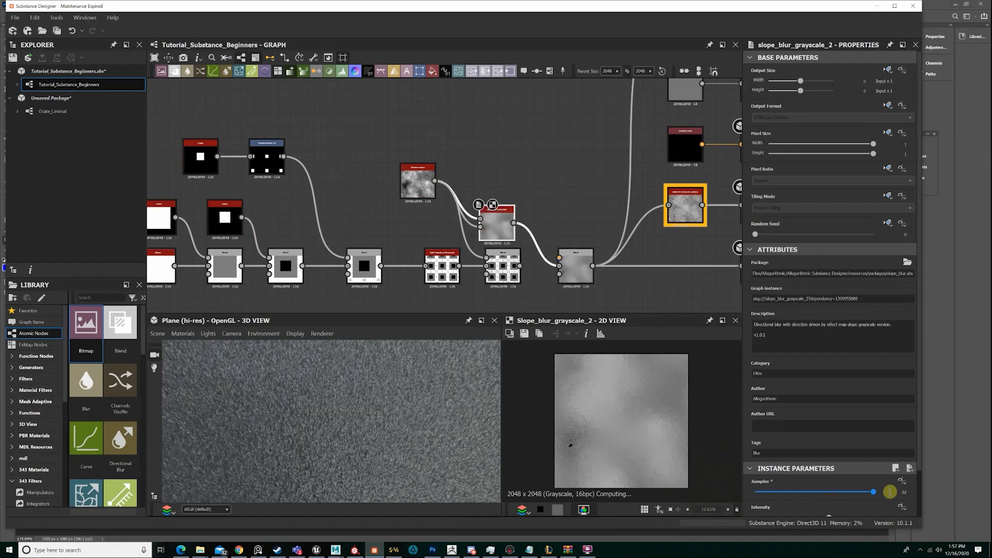
{"action": "scroll", "coordinate": [890, 491], "scroll_direction": "down", "scroll_amount": 2}
{"action": "left_click_drag", "start_coordinate": [829, 468], "coordinate": [758, 472]}
{"action": "left_click_drag", "start_coordinate": [432, 432], "coordinate": [345, 407]}
{"action": "scroll", "coordinate": [268, 414], "scroll_direction": "down", "scroll_amount": 3}
{"action": "scroll", "coordinate": [268, 414], "scroll_direction": "up", "scroll_amount": 4}
{"action": "scroll", "coordinate": [284, 454], "scroll_direction": "down", "scroll_amount": 3}
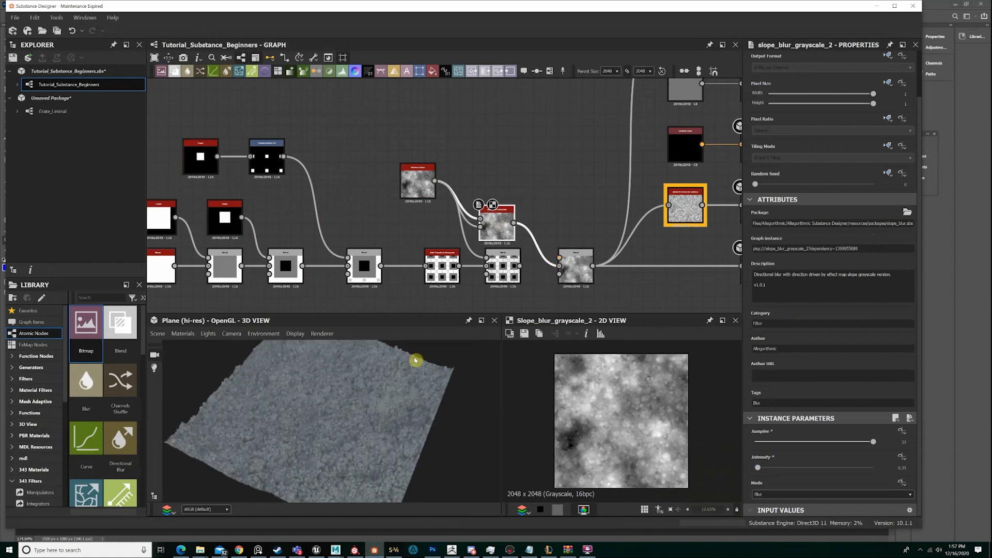
{"action": "scroll", "coordinate": [373, 434], "scroll_direction": "up", "scroll_amount": 4}
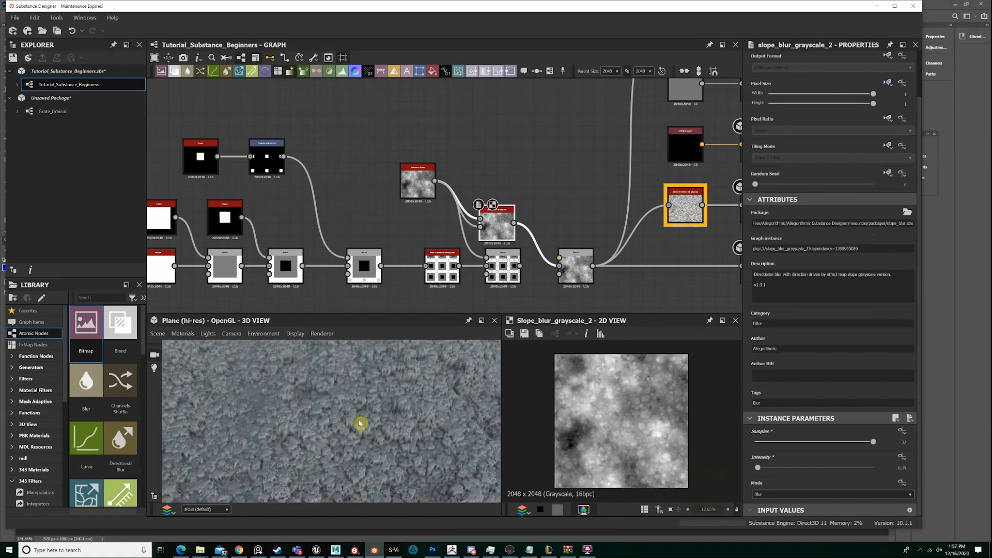
{"action": "scroll", "coordinate": [361, 424], "scroll_direction": "down", "scroll_amount": 5}
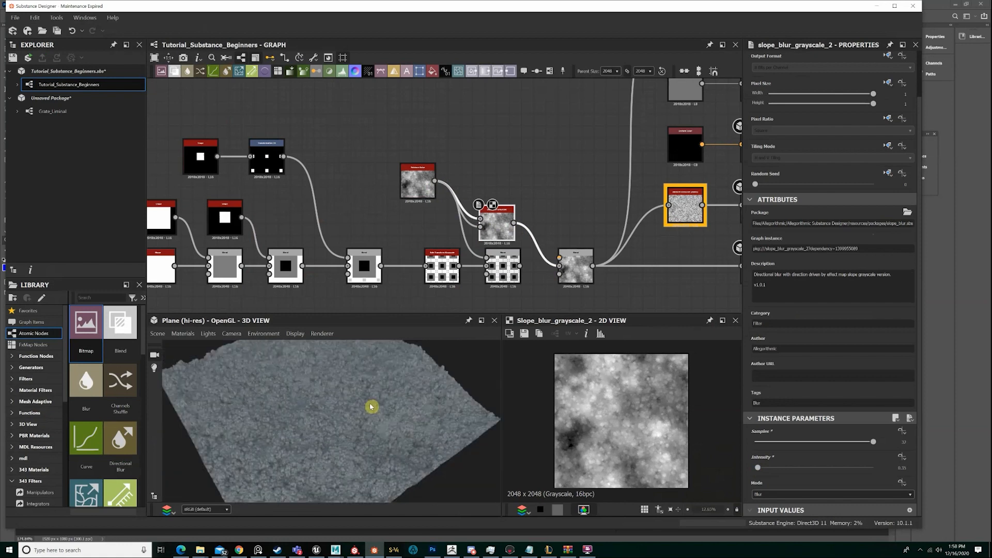
Connect the tiled crate pattern's Blend to the final Blend, delete the Slope Blur node, and minimise the program
{"action": "key", "text": "BackSpace"}
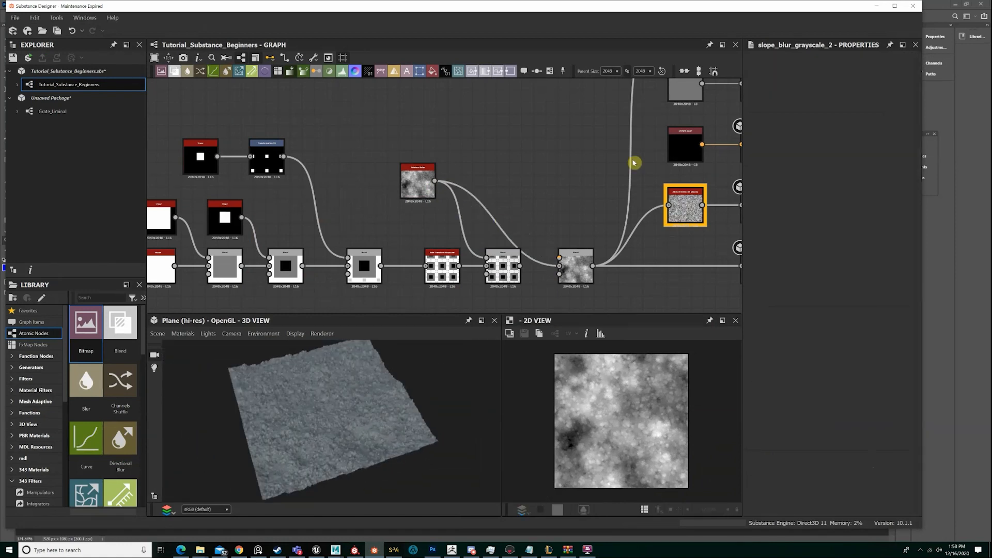
{"action": "key", "text": "ctrl+z"}
{"action": "left_click_drag", "start_coordinate": [521, 265], "coordinate": [572, 267]}
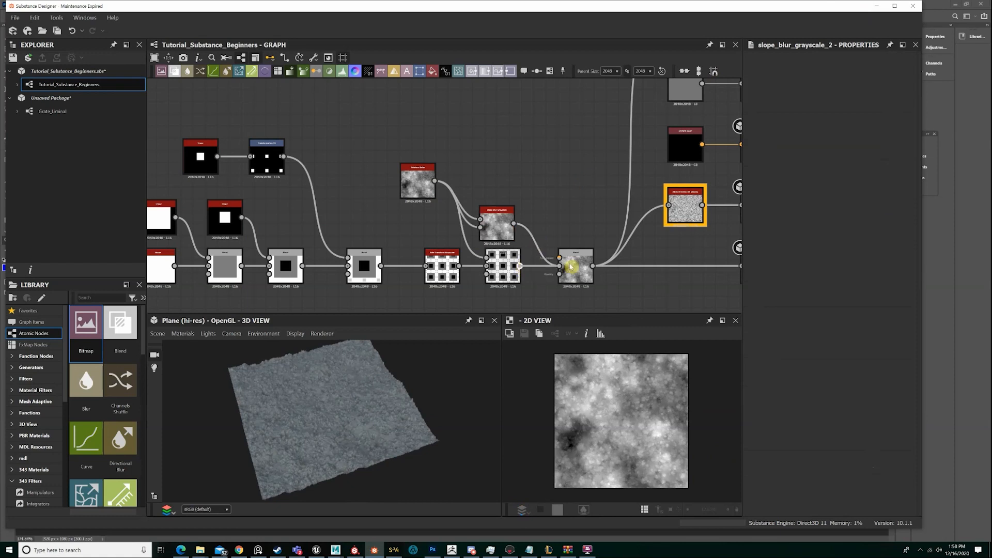
{"action": "left_click", "coordinate": [505, 224]}
{"action": "key", "text": "Delete"}
{"action": "left_click", "coordinate": [877, 6]}
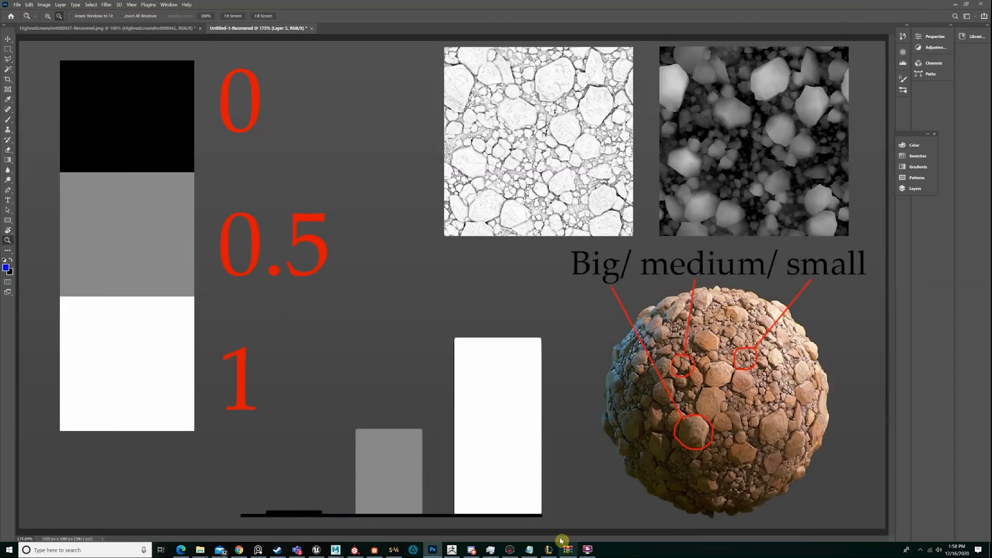
Switch to the reference board and study the sand photo's hollows, pebbles and fine grain from close up and far away
{"action": "left_click", "coordinate": [255, 550]}
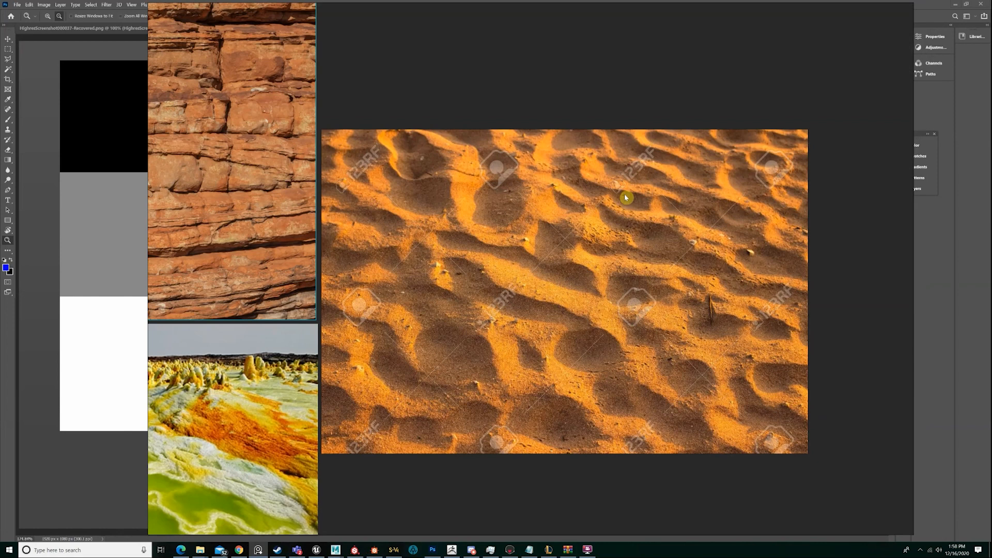
{"action": "scroll", "coordinate": [625, 193], "scroll_direction": "up", "scroll_amount": 3}
{"action": "middle_click_drag", "start_coordinate": [625, 194], "coordinate": [568, 126]}
{"action": "scroll", "coordinate": [568, 126], "scroll_direction": "down", "scroll_amount": 1}
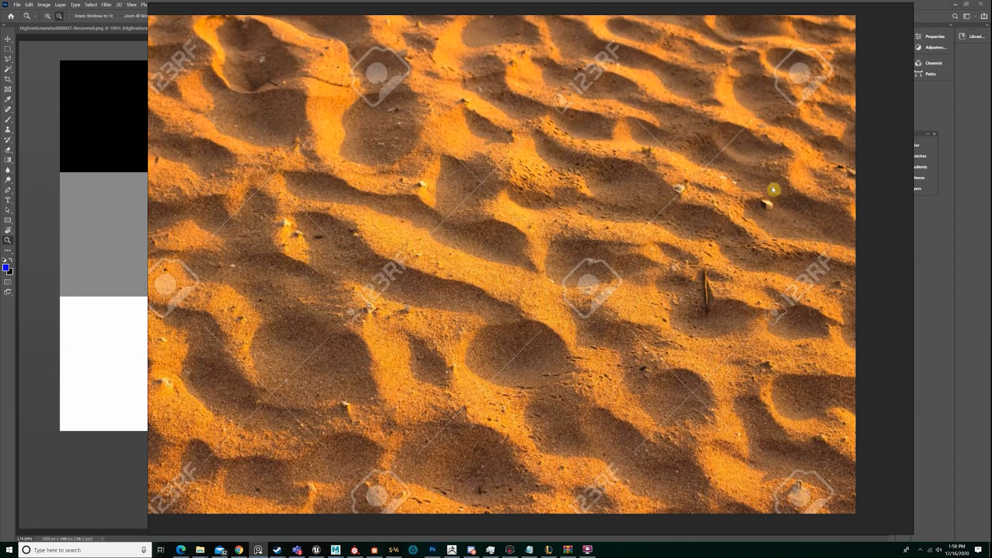
{"action": "left_click", "coordinate": [644, 347]}
{"action": "scroll", "coordinate": [644, 348], "scroll_direction": "down", "scroll_amount": 2}
{"action": "scroll", "coordinate": [654, 217], "scroll_direction": "up", "scroll_amount": 4}
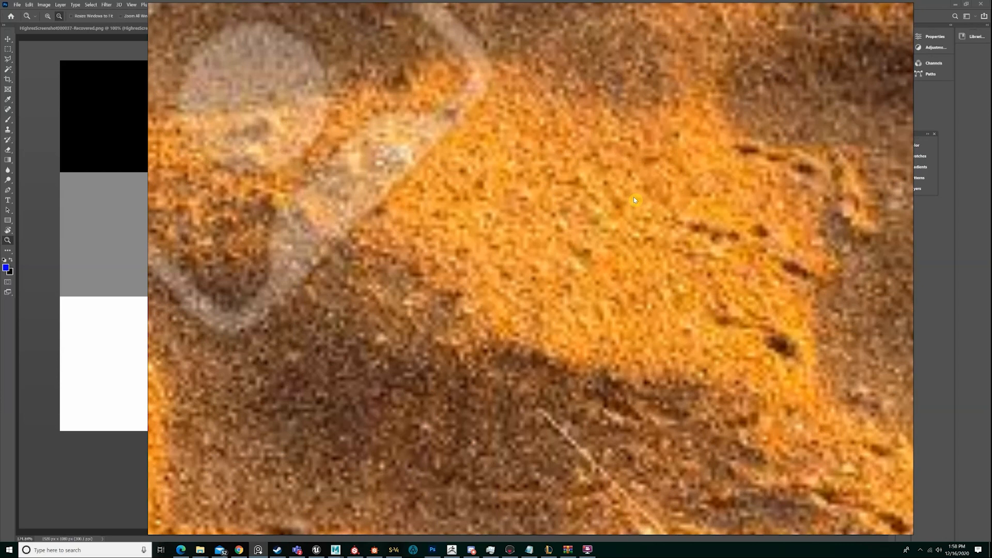
{"action": "scroll", "coordinate": [610, 259], "scroll_direction": "down", "scroll_amount": 3}
{"action": "scroll", "coordinate": [579, 241], "scroll_direction": "down", "scroll_amount": 5}
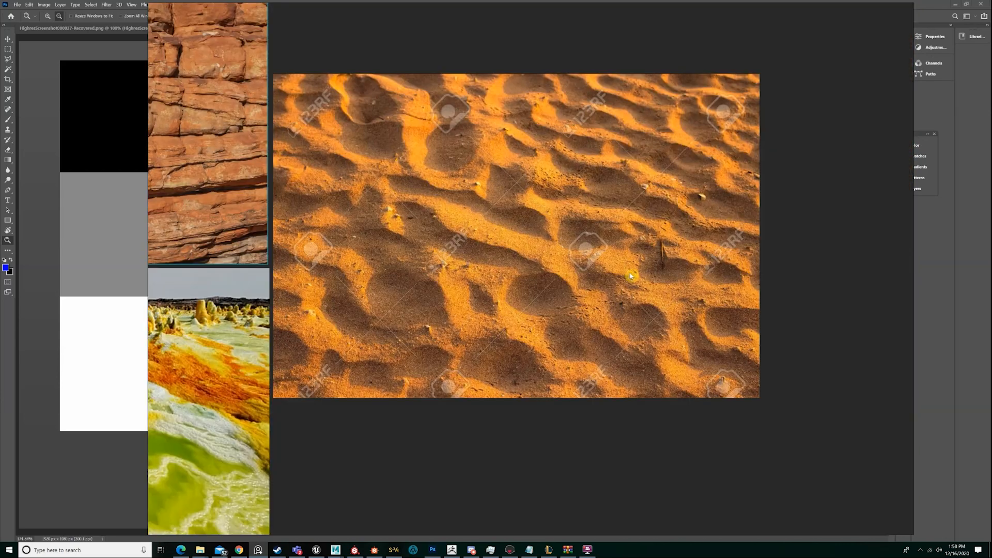
Compare the sand photo's big and medium forms with the layered red rock photo on the reference board
{"action": "scroll", "coordinate": [631, 276], "scroll_direction": "up", "scroll_amount": 3}
{"action": "scroll", "coordinate": [603, 297], "scroll_direction": "down", "scroll_amount": 1}
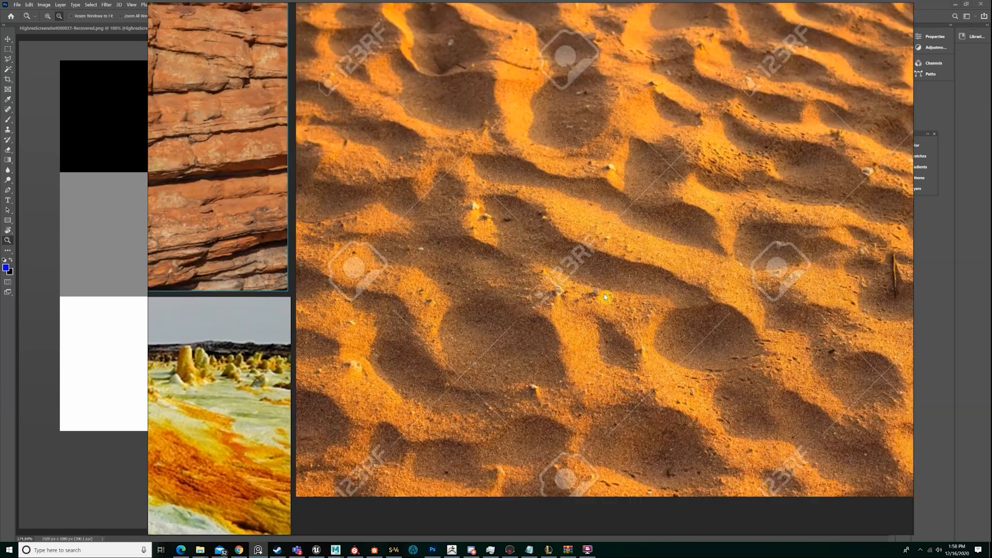
{"action": "middle_click_drag", "start_coordinate": [604, 297], "coordinate": [820, 289]}
{"action": "middle_click_drag", "start_coordinate": [593, 250], "coordinate": [462, 278]}
{"action": "key", "text": "space"}
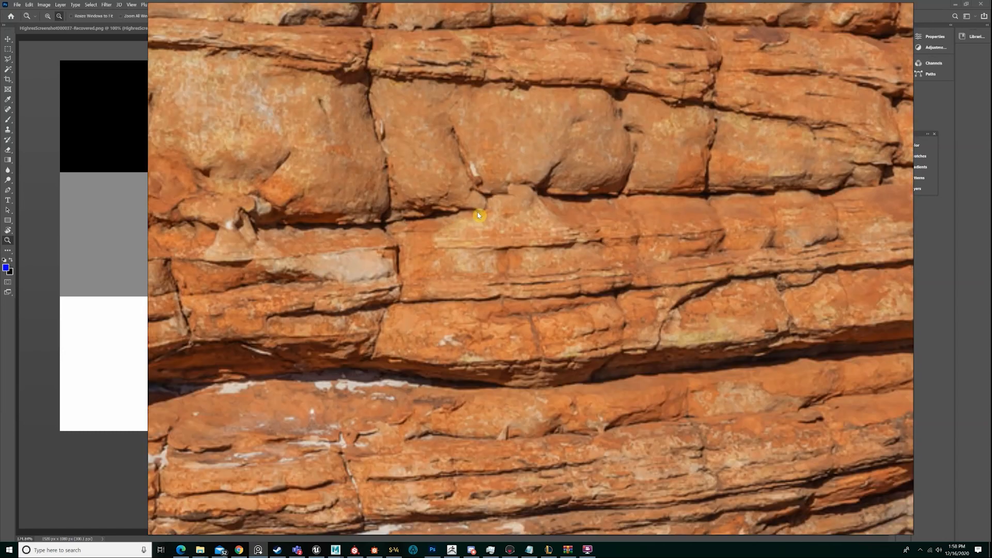
{"action": "scroll", "coordinate": [589, 251], "scroll_direction": "down", "scroll_amount": 5}
{"action": "middle_click_drag", "start_coordinate": [877, 363], "coordinate": [520, 255]}
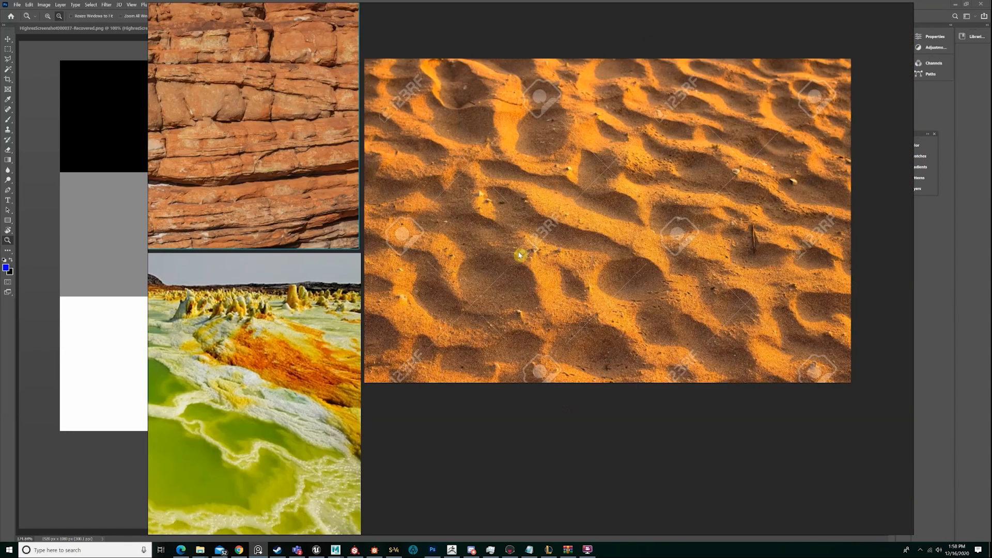
{"action": "middle_click_drag", "start_coordinate": [675, 265], "coordinate": [605, 264]}
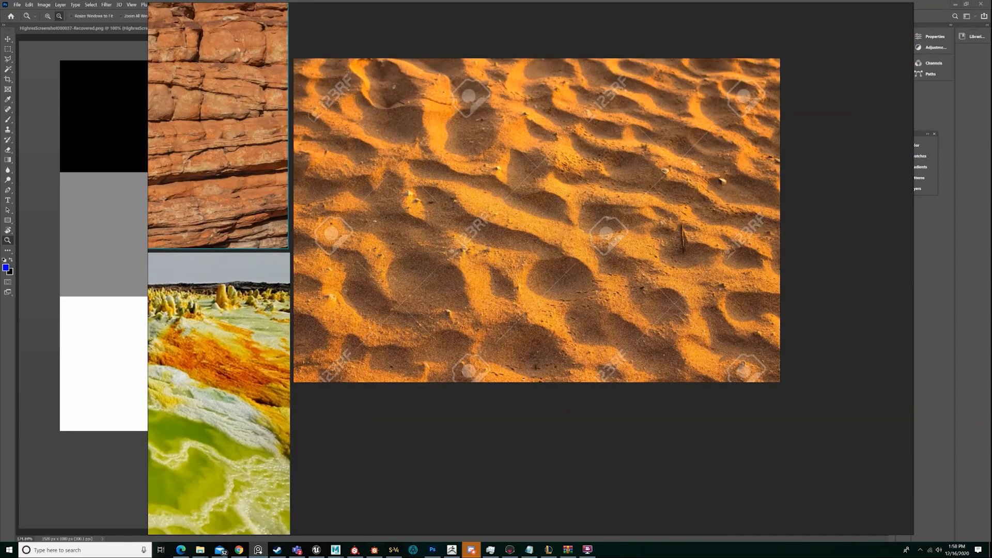
Study the sand photo's hollows, ridges and scattered pebbles close up and from further away
{"action": "middle_click_drag", "start_coordinate": [611, 204], "coordinate": [650, 252]}
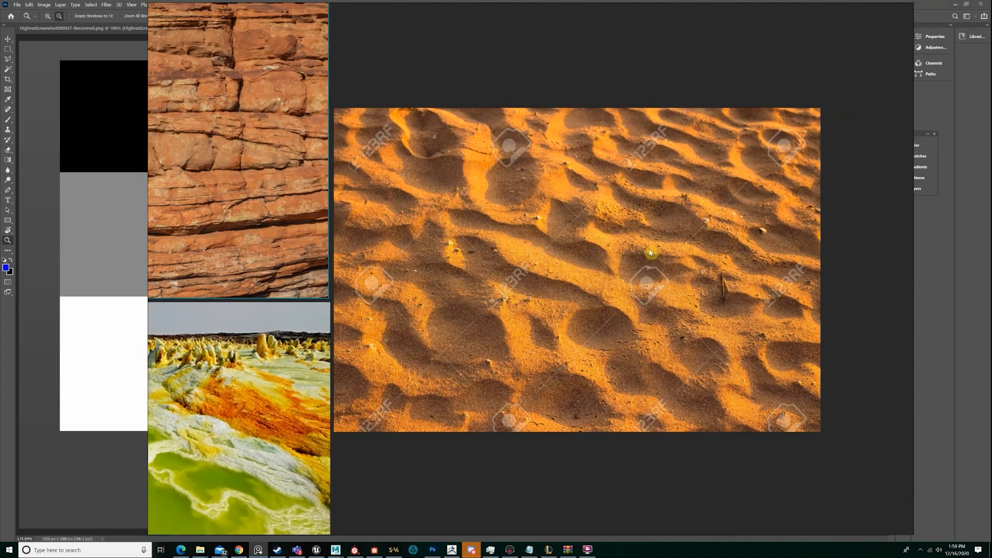
{"action": "scroll", "coordinate": [650, 253], "scroll_direction": "up", "scroll_amount": 4}
{"action": "scroll", "coordinate": [627, 225], "scroll_direction": "down", "scroll_amount": 2}
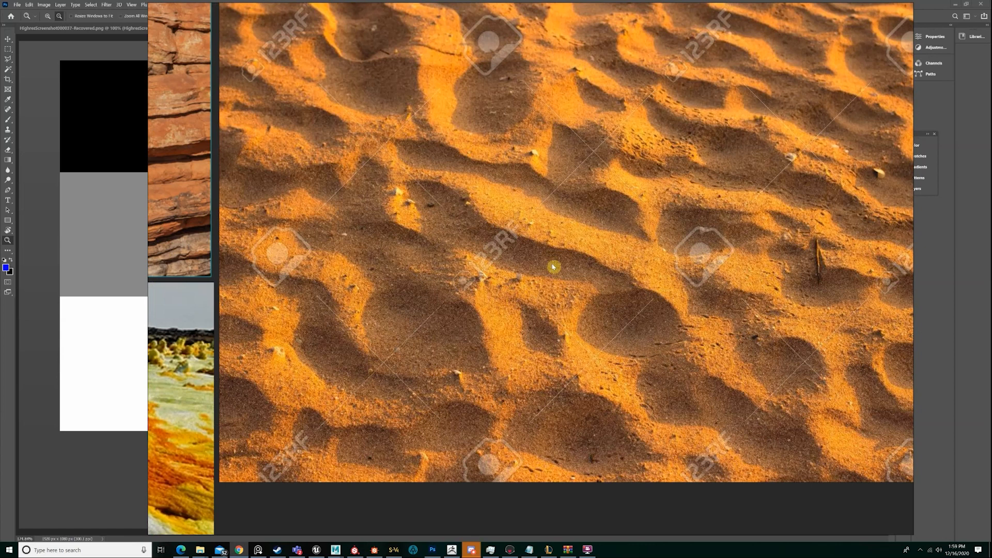
{"action": "scroll", "coordinate": [553, 266], "scroll_direction": "up", "scroll_amount": 4}
{"action": "middle_click_drag", "start_coordinate": [734, 250], "coordinate": [613, 282]}
{"action": "scroll", "coordinate": [632, 255], "scroll_direction": "down", "scroll_amount": 2}
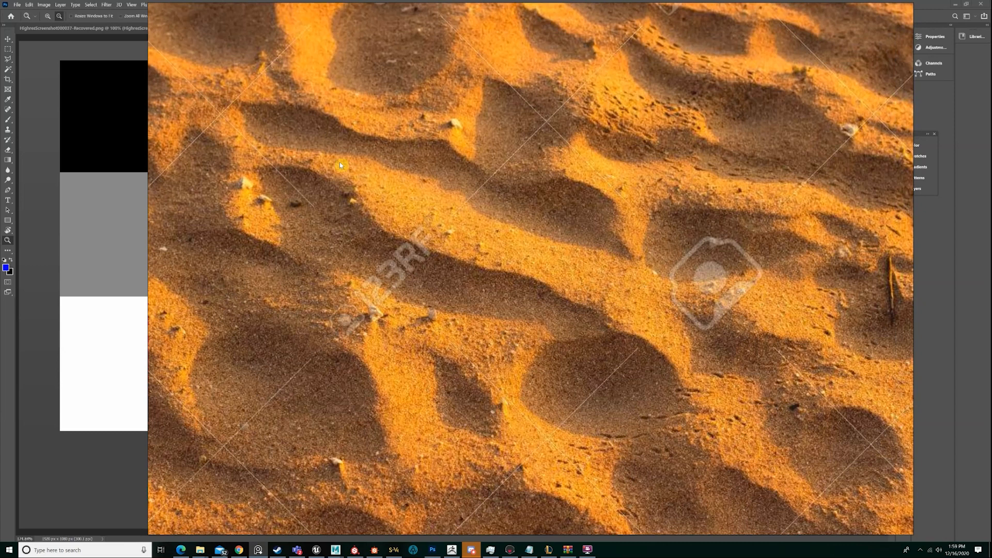
Leave the reference board, switch to Substance Designer and preview the crate pattern's large white square Shape in the 2D view
{"action": "left_click", "coordinate": [957, 207]}
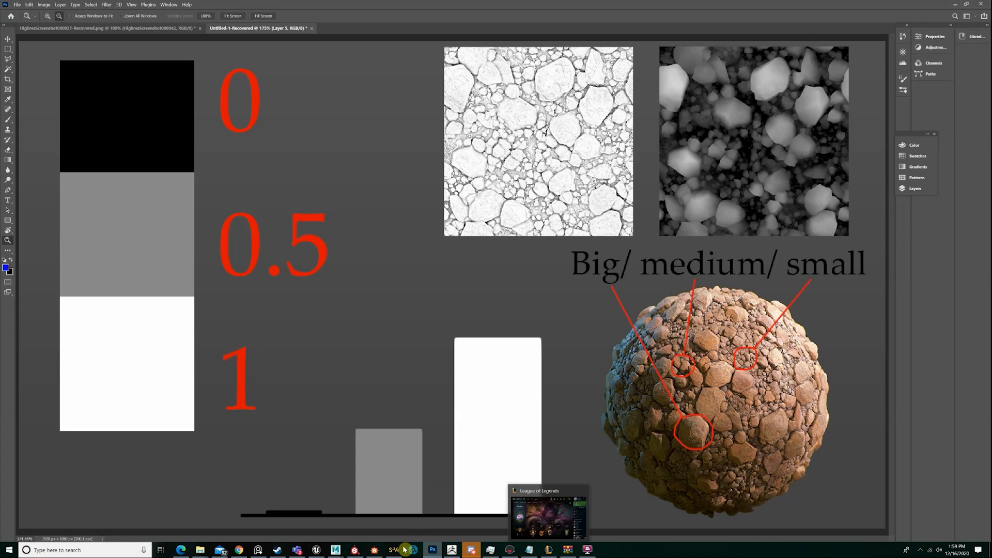
{"action": "left_click", "coordinate": [382, 549]}
{"action": "scroll", "coordinate": [414, 205], "scroll_direction": "up", "scroll_amount": 5}
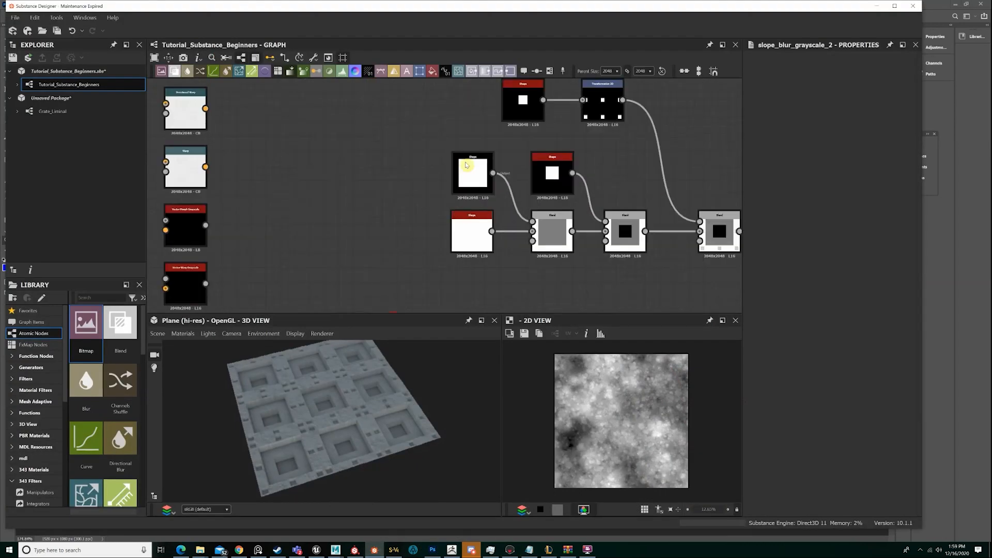
{"action": "double_click", "coordinate": [468, 176]}
{"action": "mouse_move", "coordinate": [468, 175]}
{"action": "left_mouse_down"}
{"action": "mouse_move", "coordinate": [427, 146]}
{"action": "mouse_move", "coordinate": [440, 153]}
{"action": "mouse_move", "coordinate": [378, 142]}
{"action": "mouse_move", "coordinate": [488, 209]}
{"action": "mouse_move", "coordinate": [466, 159]}
{"action": "mouse_move", "coordinate": [471, 174]}
{"action": "mouse_move", "coordinate": [460, 174]}
{"action": "left_mouse_up"}
{"action": "scroll", "coordinate": [569, 170], "scroll_direction": "down", "scroll_amount": 3}
{"action": "middle_click_drag", "start_coordinate": [551, 187], "coordinate": [445, 190]}
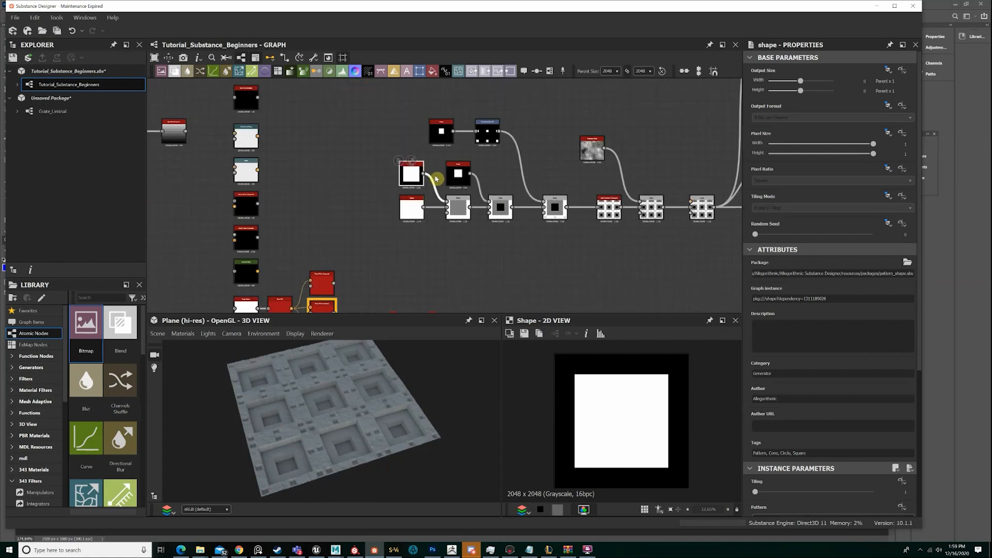
Preview the smaller white square Shape that forms the centre of the crate pattern
{"action": "scroll", "coordinate": [437, 175], "scroll_direction": "up", "scroll_amount": 3}
{"action": "left_click", "coordinate": [461, 171]}
{"action": "double_click", "coordinate": [464, 171]}
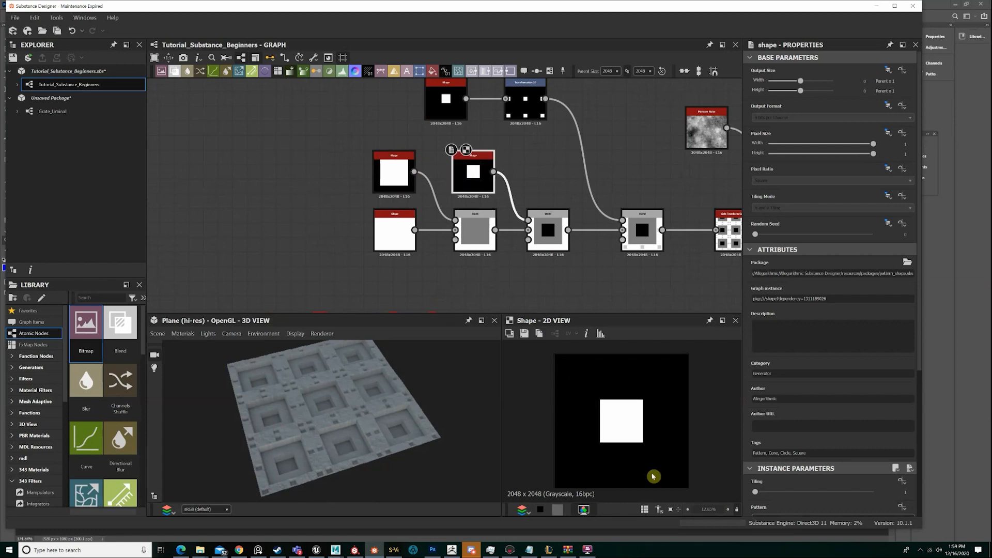
{"action": "scroll", "coordinate": [473, 177], "scroll_direction": "down", "scroll_amount": 5}
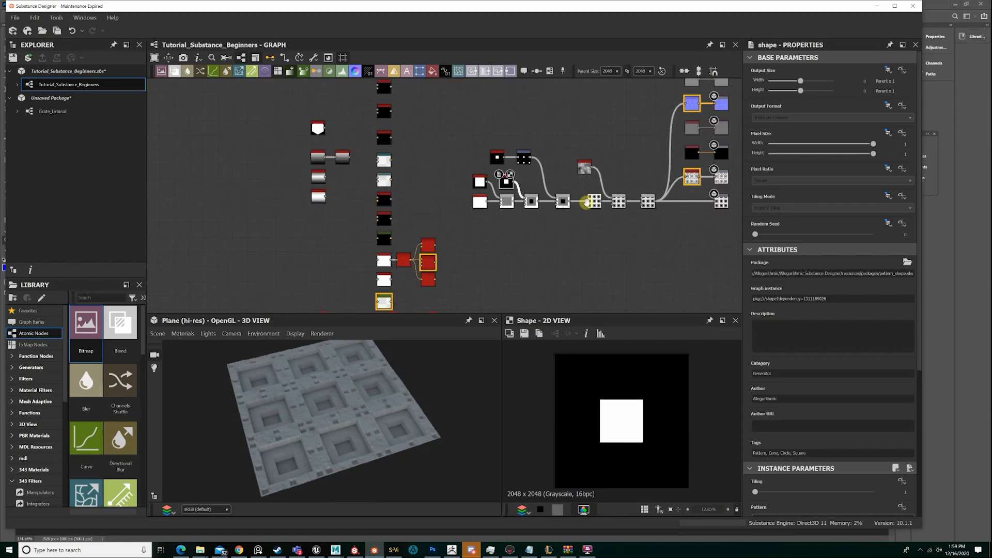
Look over the graph's demonstration nodes, including the linear gradients, the Quantize Grayscale node and the column of filter nodes
{"action": "left_click_drag", "start_coordinate": [458, 290], "coordinate": [368, 83]}
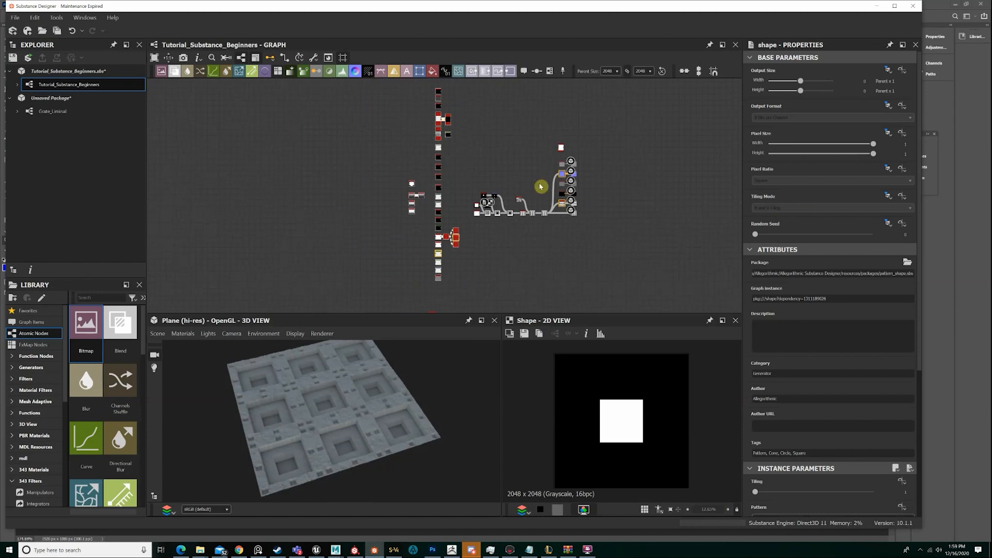
{"action": "scroll", "coordinate": [538, 186], "scroll_direction": "up", "scroll_amount": 8}
{"action": "scroll", "coordinate": [398, 186], "scroll_direction": "up", "scroll_amount": 2}
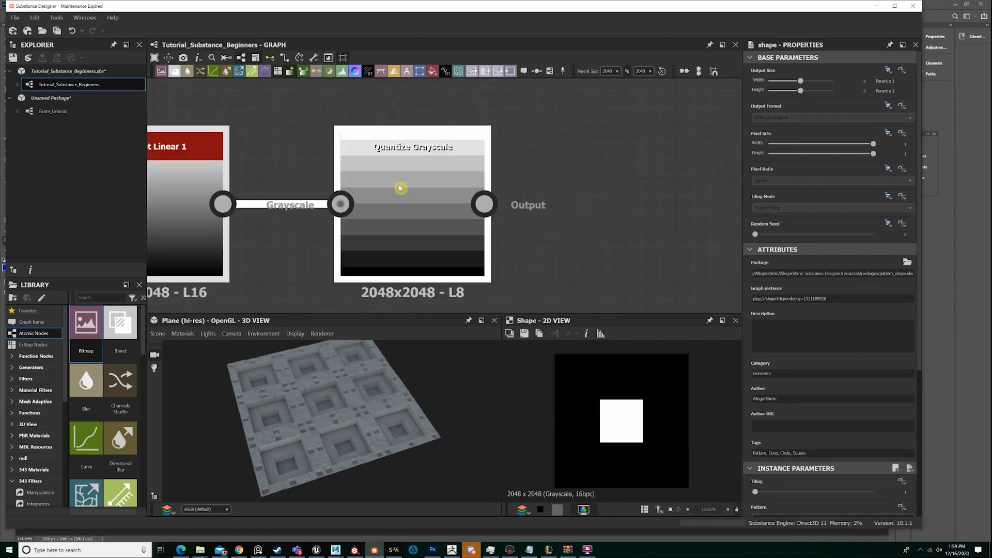
{"action": "scroll", "coordinate": [427, 186], "scroll_direction": "down", "scroll_amount": 6}
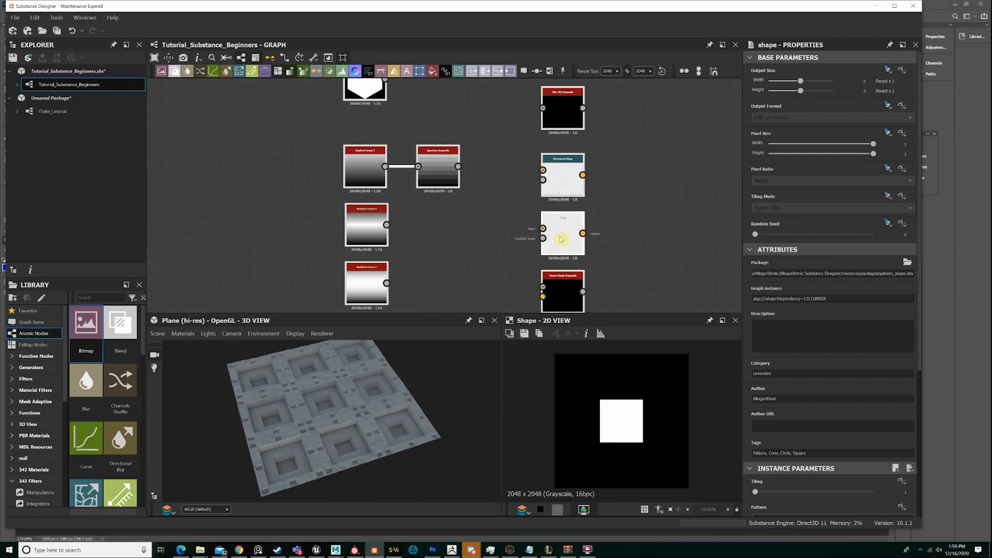
{"action": "scroll", "coordinate": [619, 251], "scroll_direction": "down", "scroll_amount": 4}
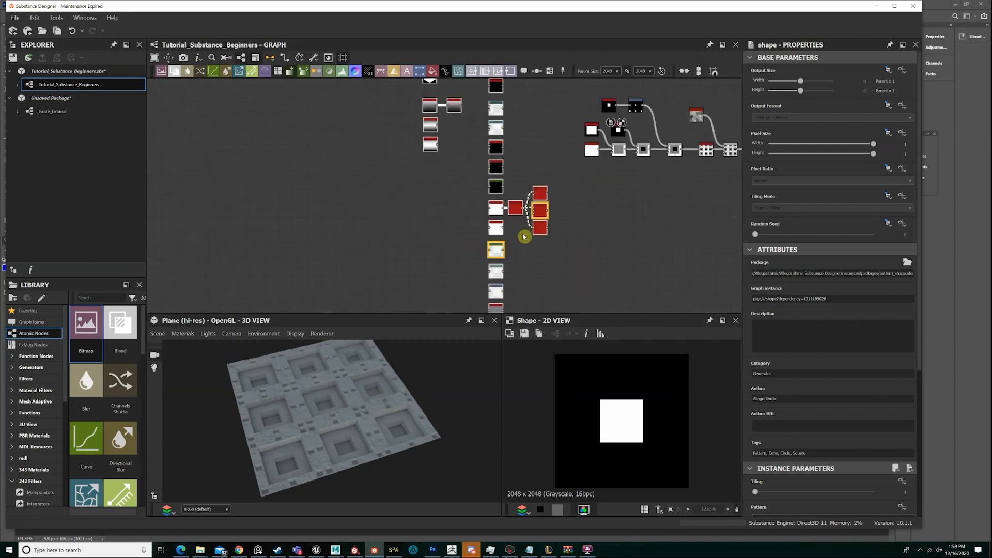
{"action": "scroll", "coordinate": [615, 194], "scroll_direction": "up", "scroll_amount": 2}
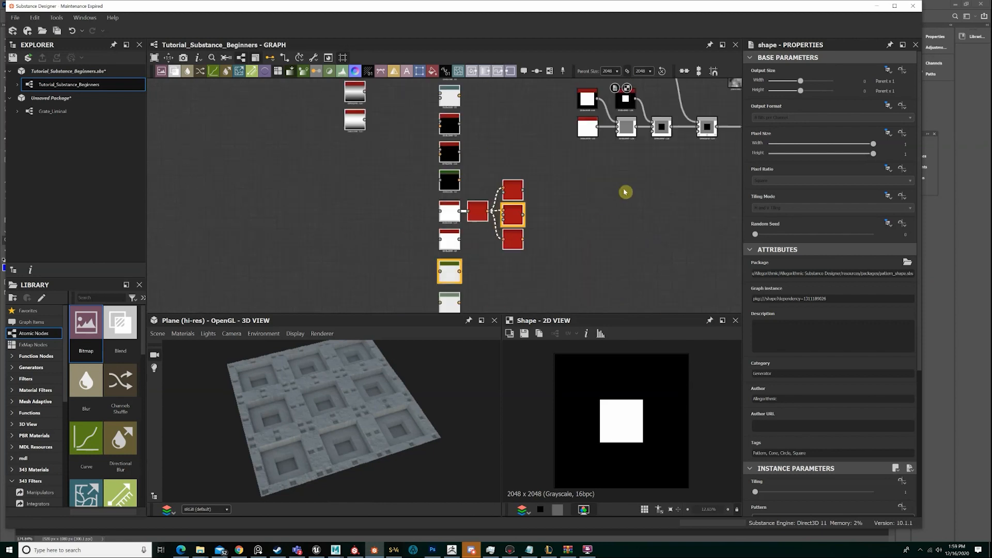
Preview the crate pattern's successive stages, including the Blend subtracting the small edge squares and the tiled Blend multiplying in the cloudy noise
{"action": "middle_click_drag", "start_coordinate": [739, 160], "coordinate": [431, 270]}
{"action": "scroll", "coordinate": [562, 183], "scroll_direction": "up", "scroll_amount": 2}
{"action": "middle_click_drag", "start_coordinate": [561, 182], "coordinate": [491, 282]}
{"action": "scroll", "coordinate": [542, 157], "scroll_direction": "up", "scroll_amount": 1}
{"action": "double_click", "coordinate": [524, 149]}
{"action": "scroll", "coordinate": [525, 150], "scroll_direction": "down", "scroll_amount": 4}
{"action": "middle_click_drag", "start_coordinate": [406, 239], "coordinate": [517, 230]}
{"action": "scroll", "coordinate": [698, 232], "scroll_direction": "up", "scroll_amount": 4}
{"action": "scroll", "coordinate": [561, 212], "scroll_direction": "up", "scroll_amount": 2}
{"action": "double_click", "coordinate": [581, 186]}
{"action": "middle_click_drag", "start_coordinate": [658, 199], "coordinate": [421, 194]}
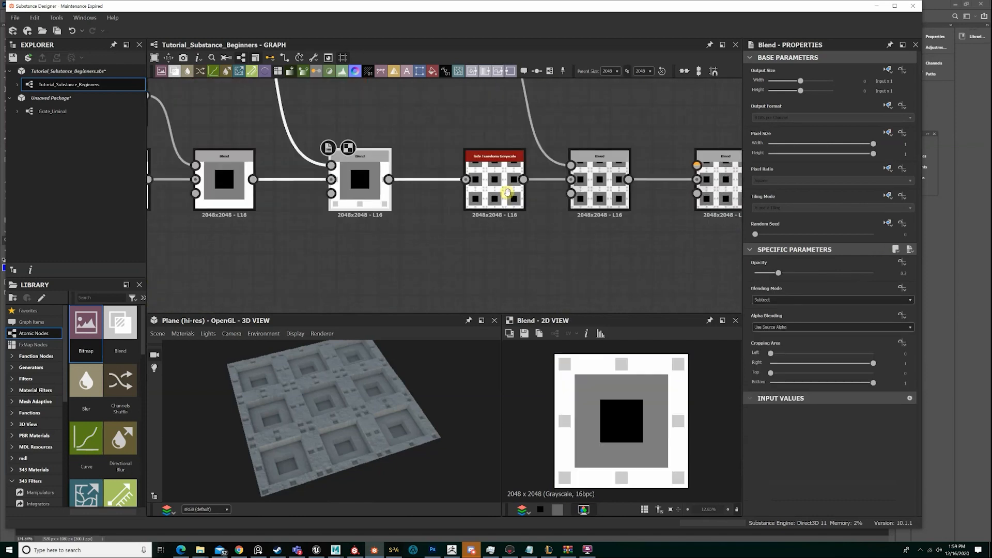
{"action": "middle_click_drag", "start_coordinate": [591, 183], "coordinate": [562, 182]}
{"action": "double_click", "coordinate": [569, 178]}
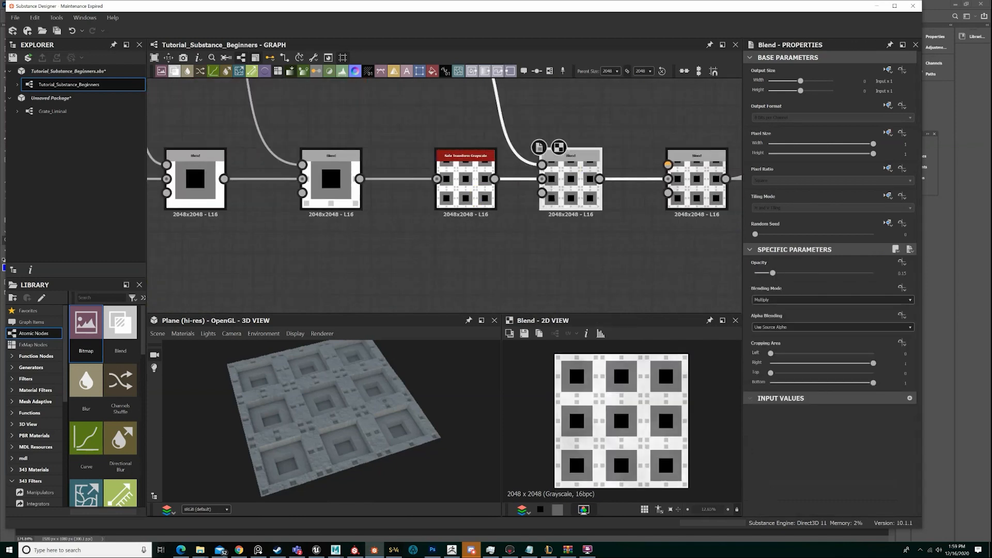